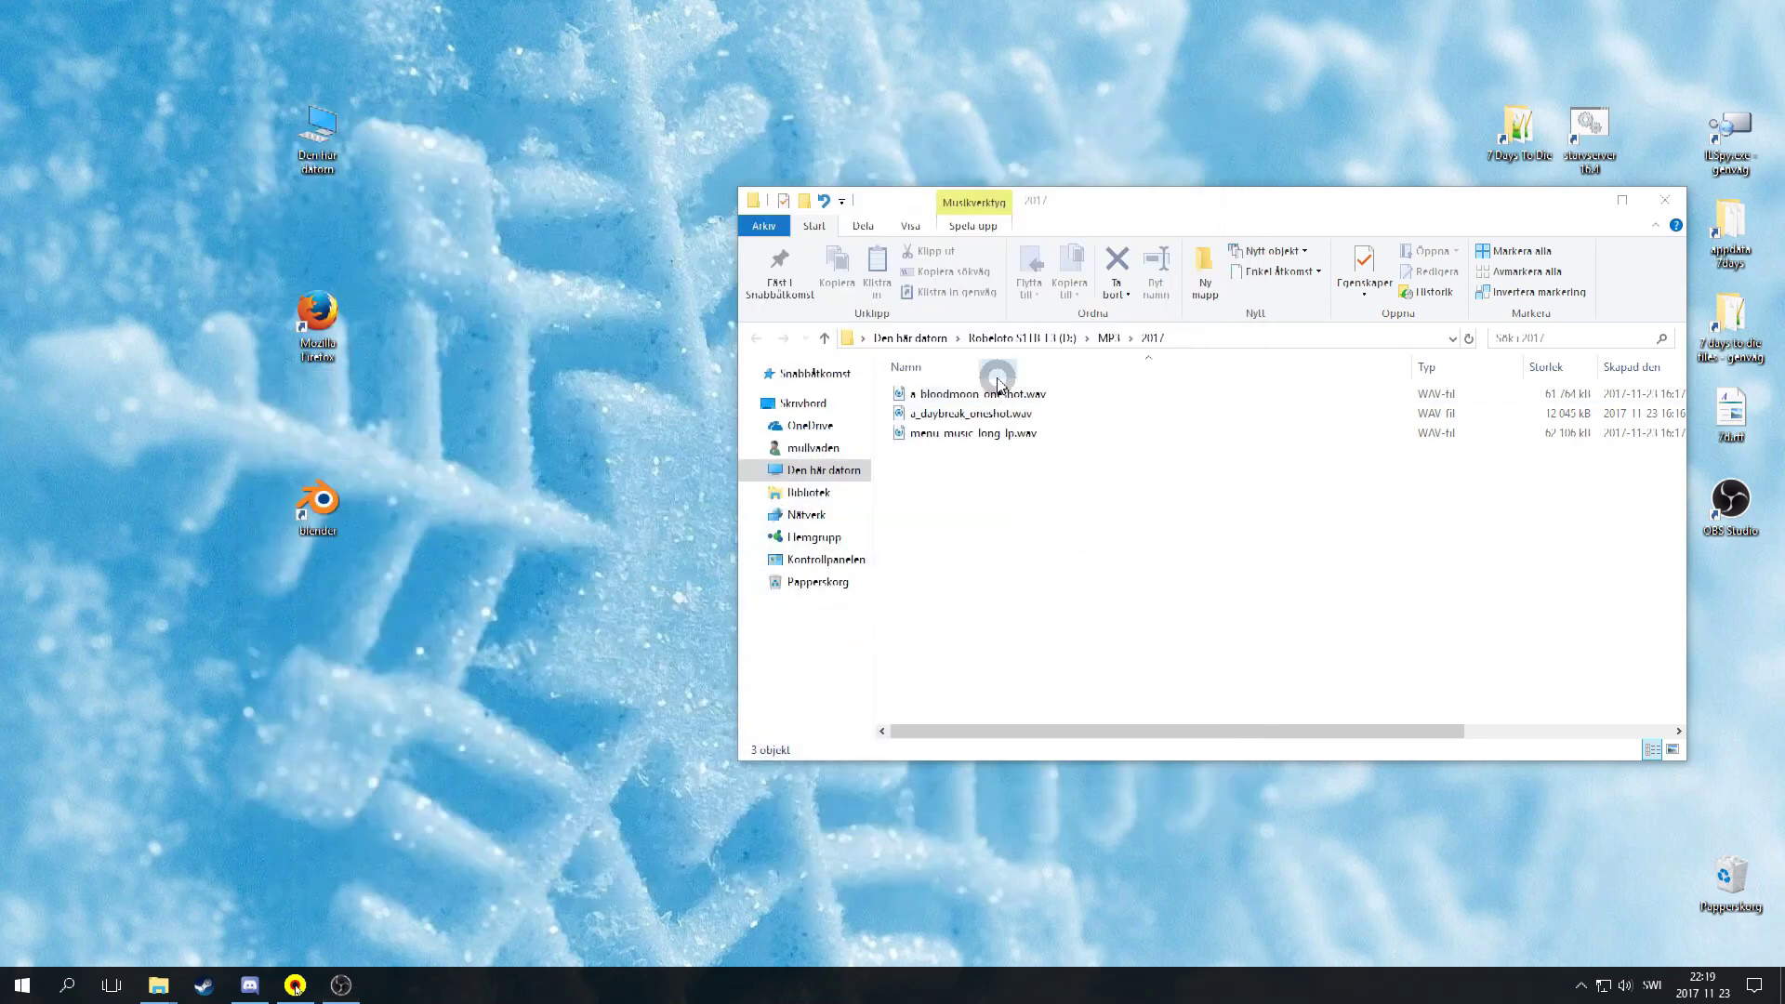
# Check the sizes of a_bloodmoon_oneshot.wav, a_daybreak_oneshot.wav and menu_music_long_lp.wav.
pyautogui.click(973, 398)
pyautogui.click(944, 433)
pyautogui.click(969, 500)
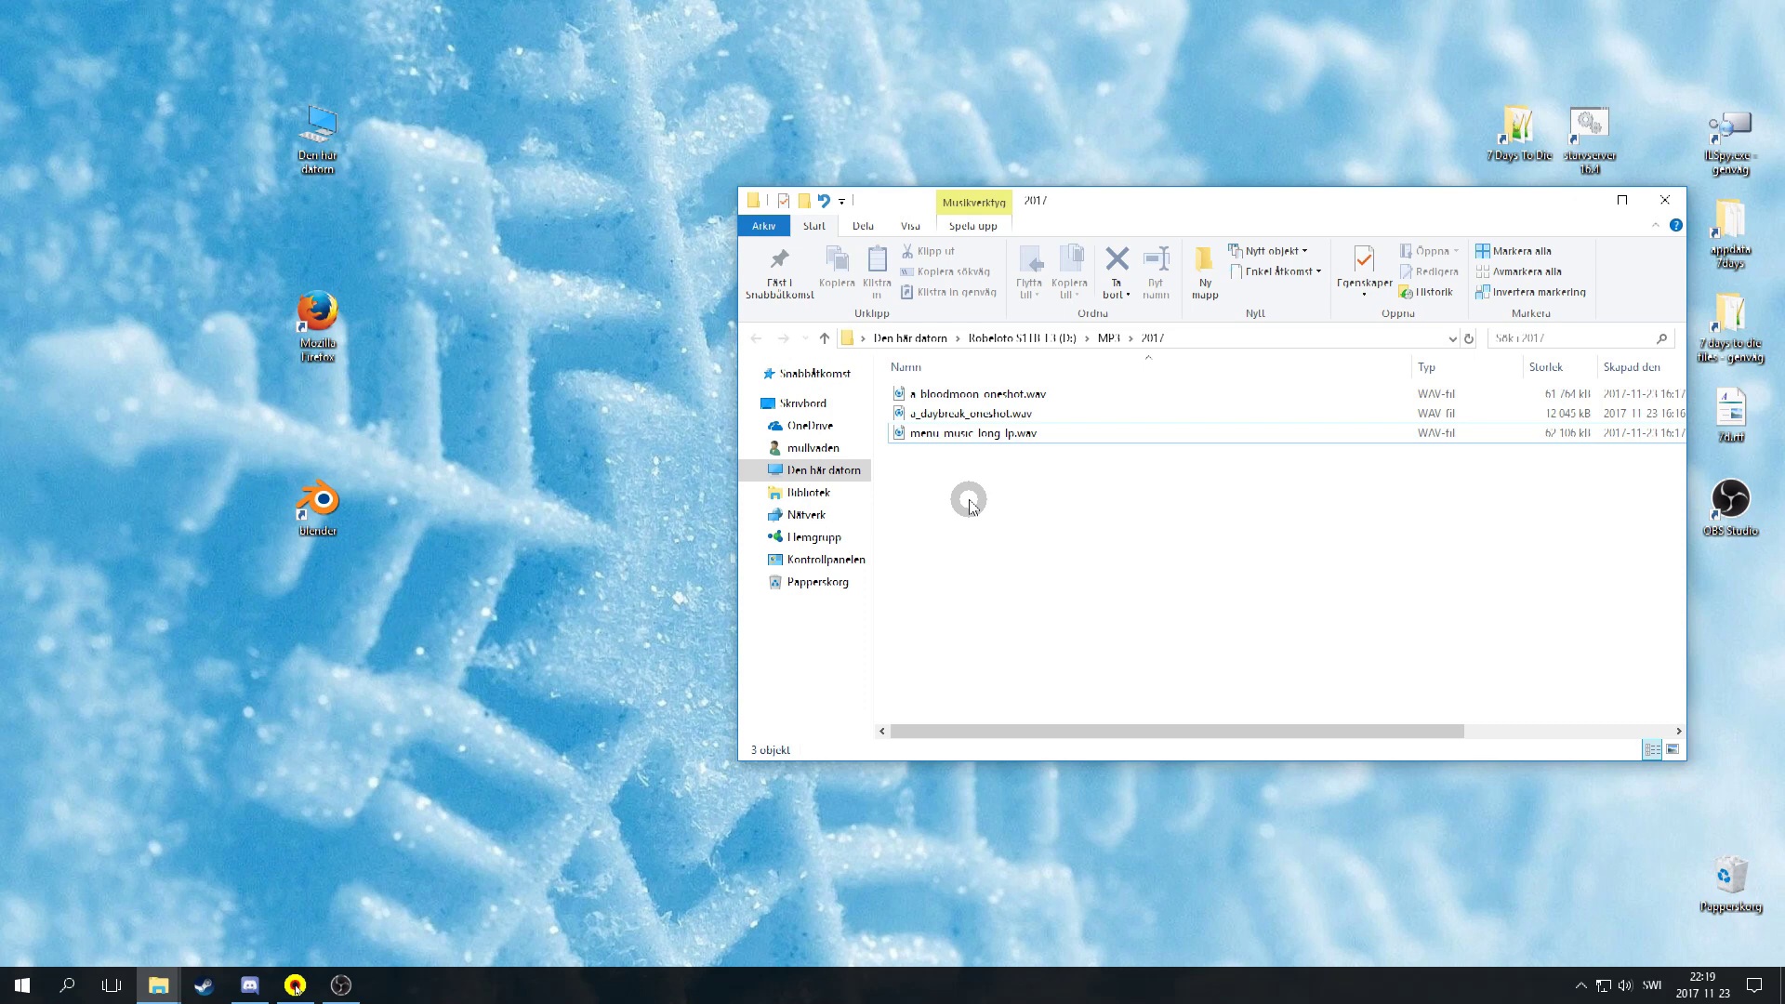
pyautogui.click(989, 394)
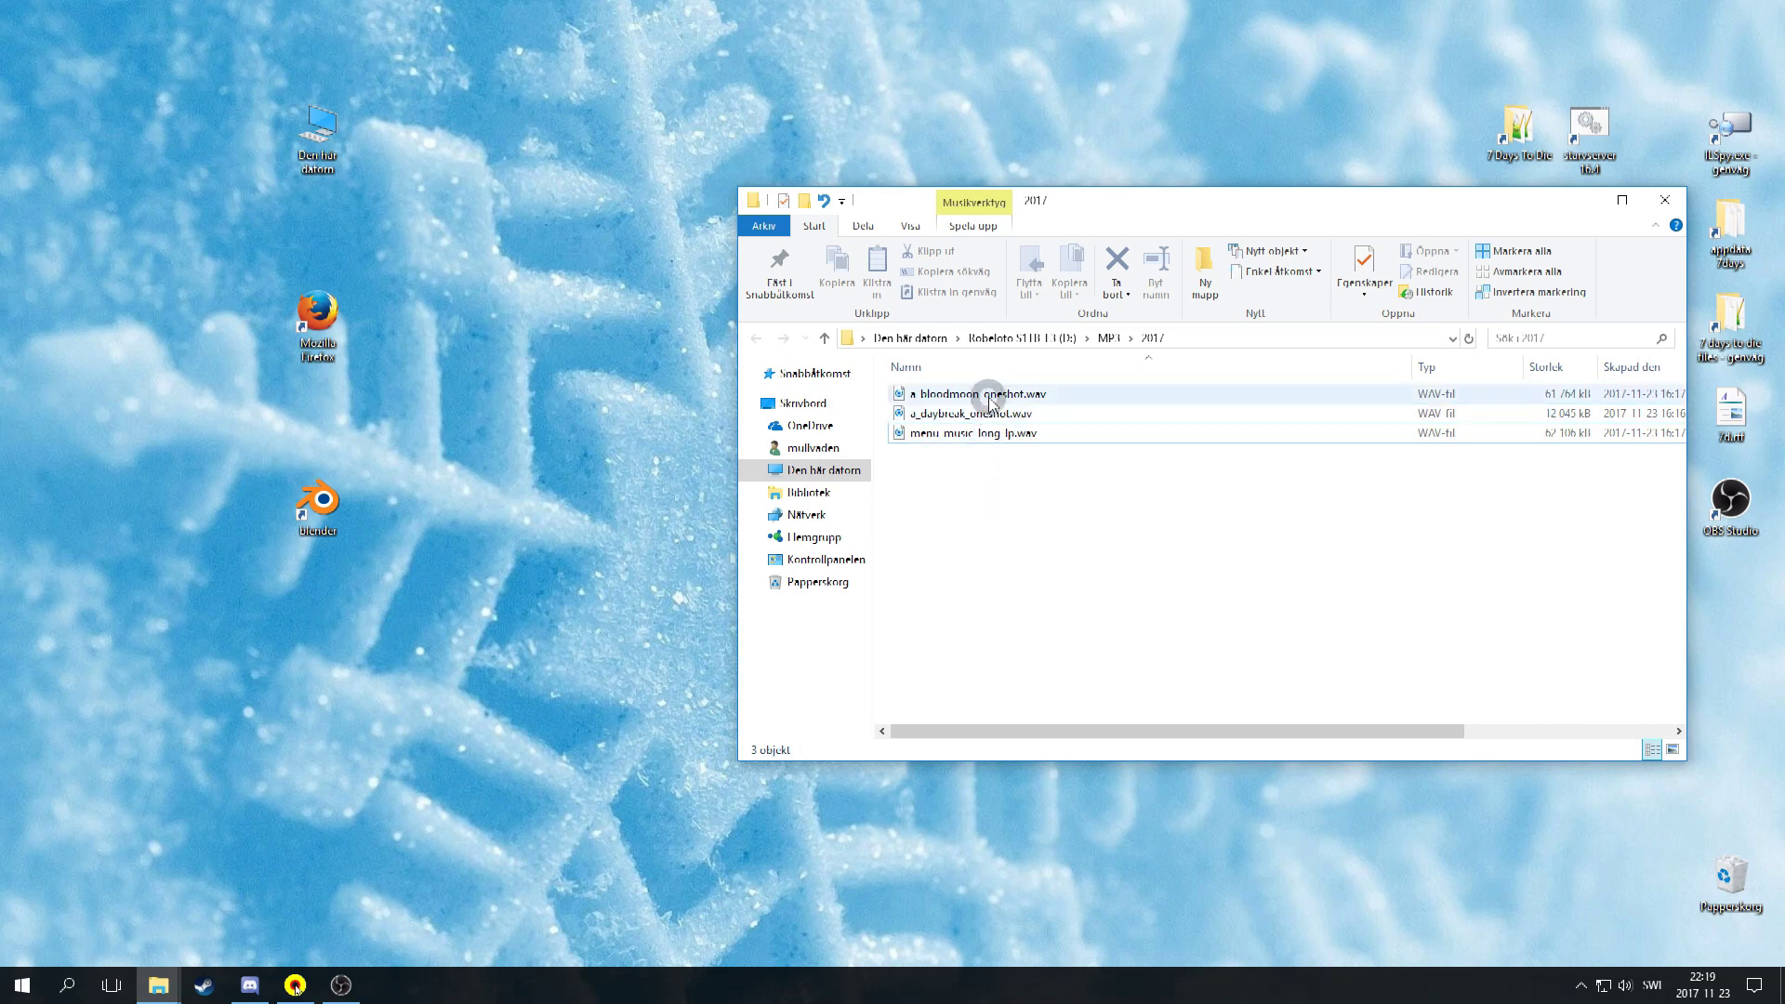
pyautogui.click(969, 433)
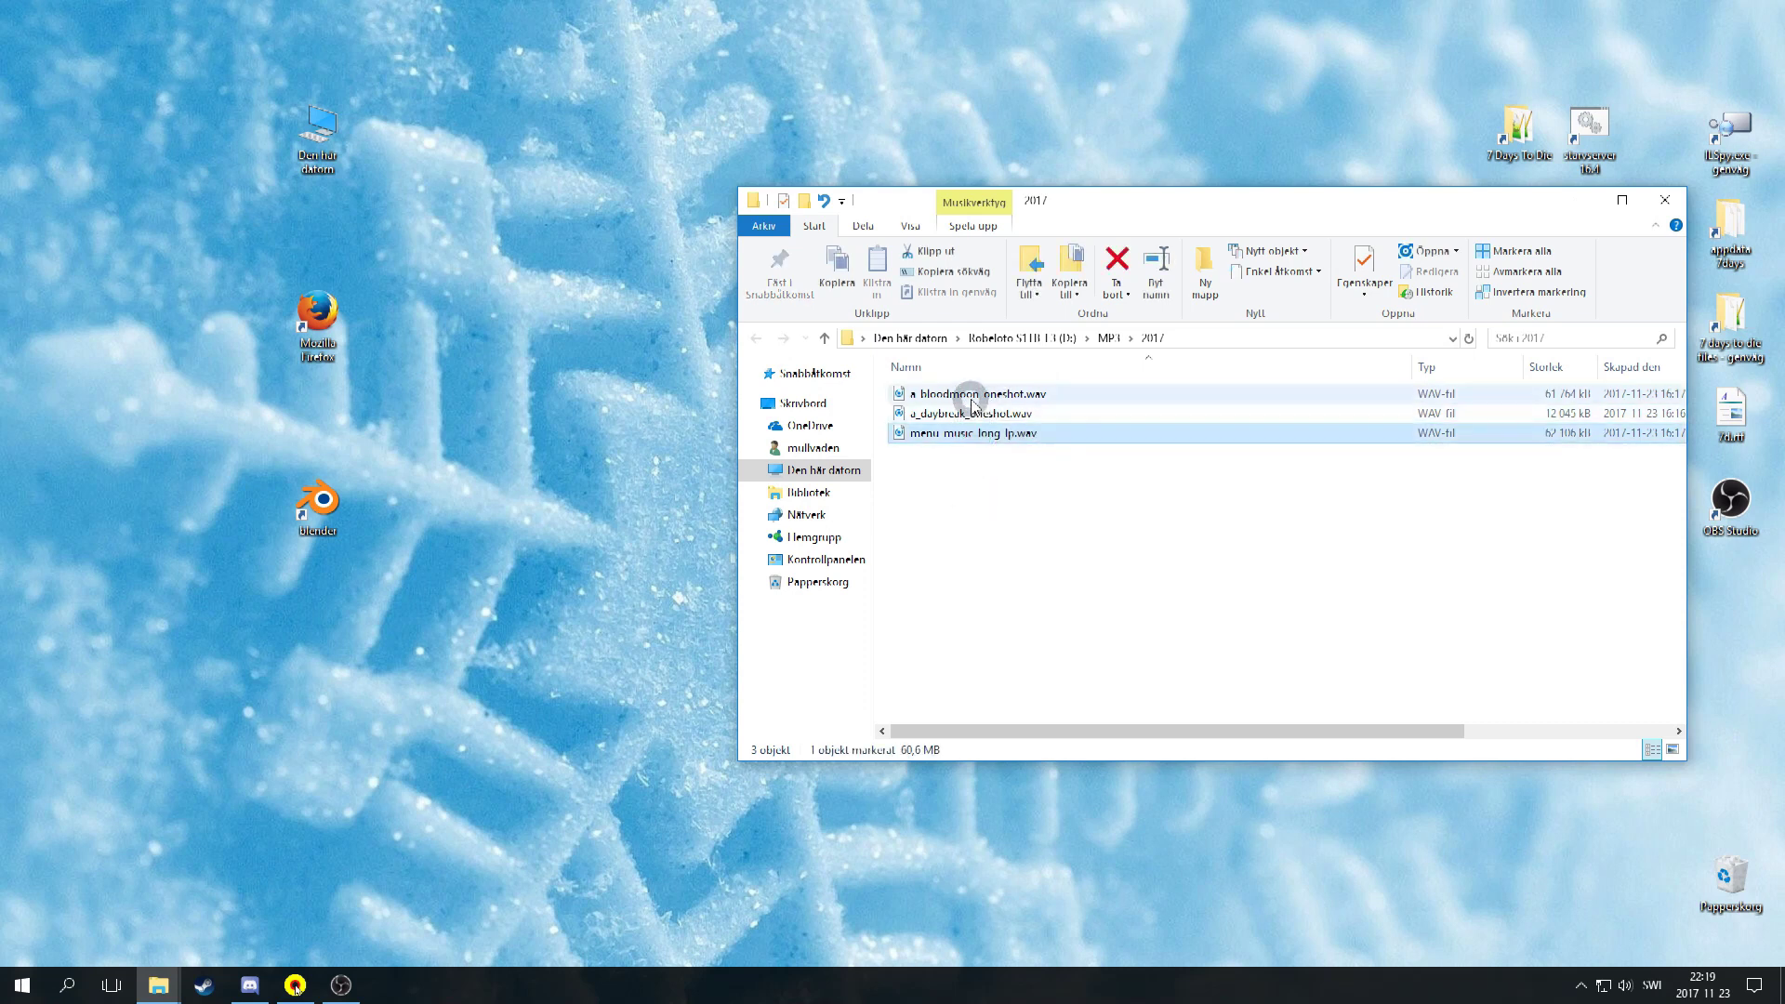
pyautogui.click(970, 398)
pyautogui.click(957, 413)
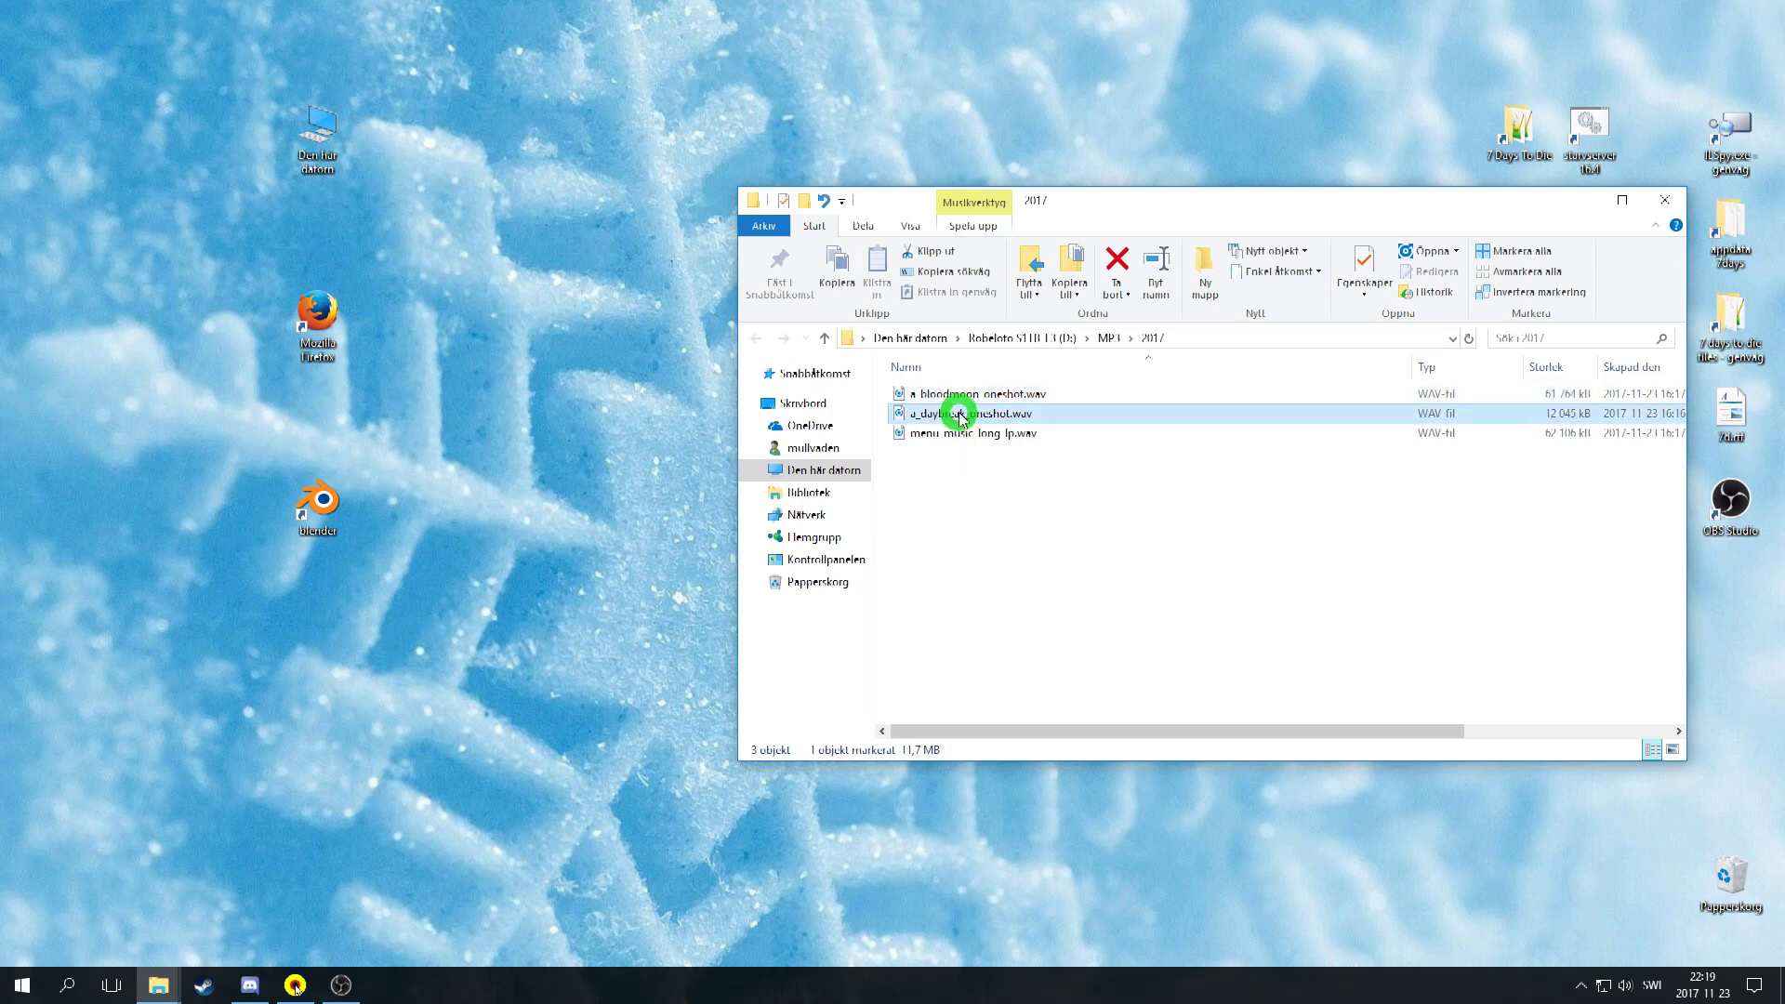
pyautogui.click(950, 495)
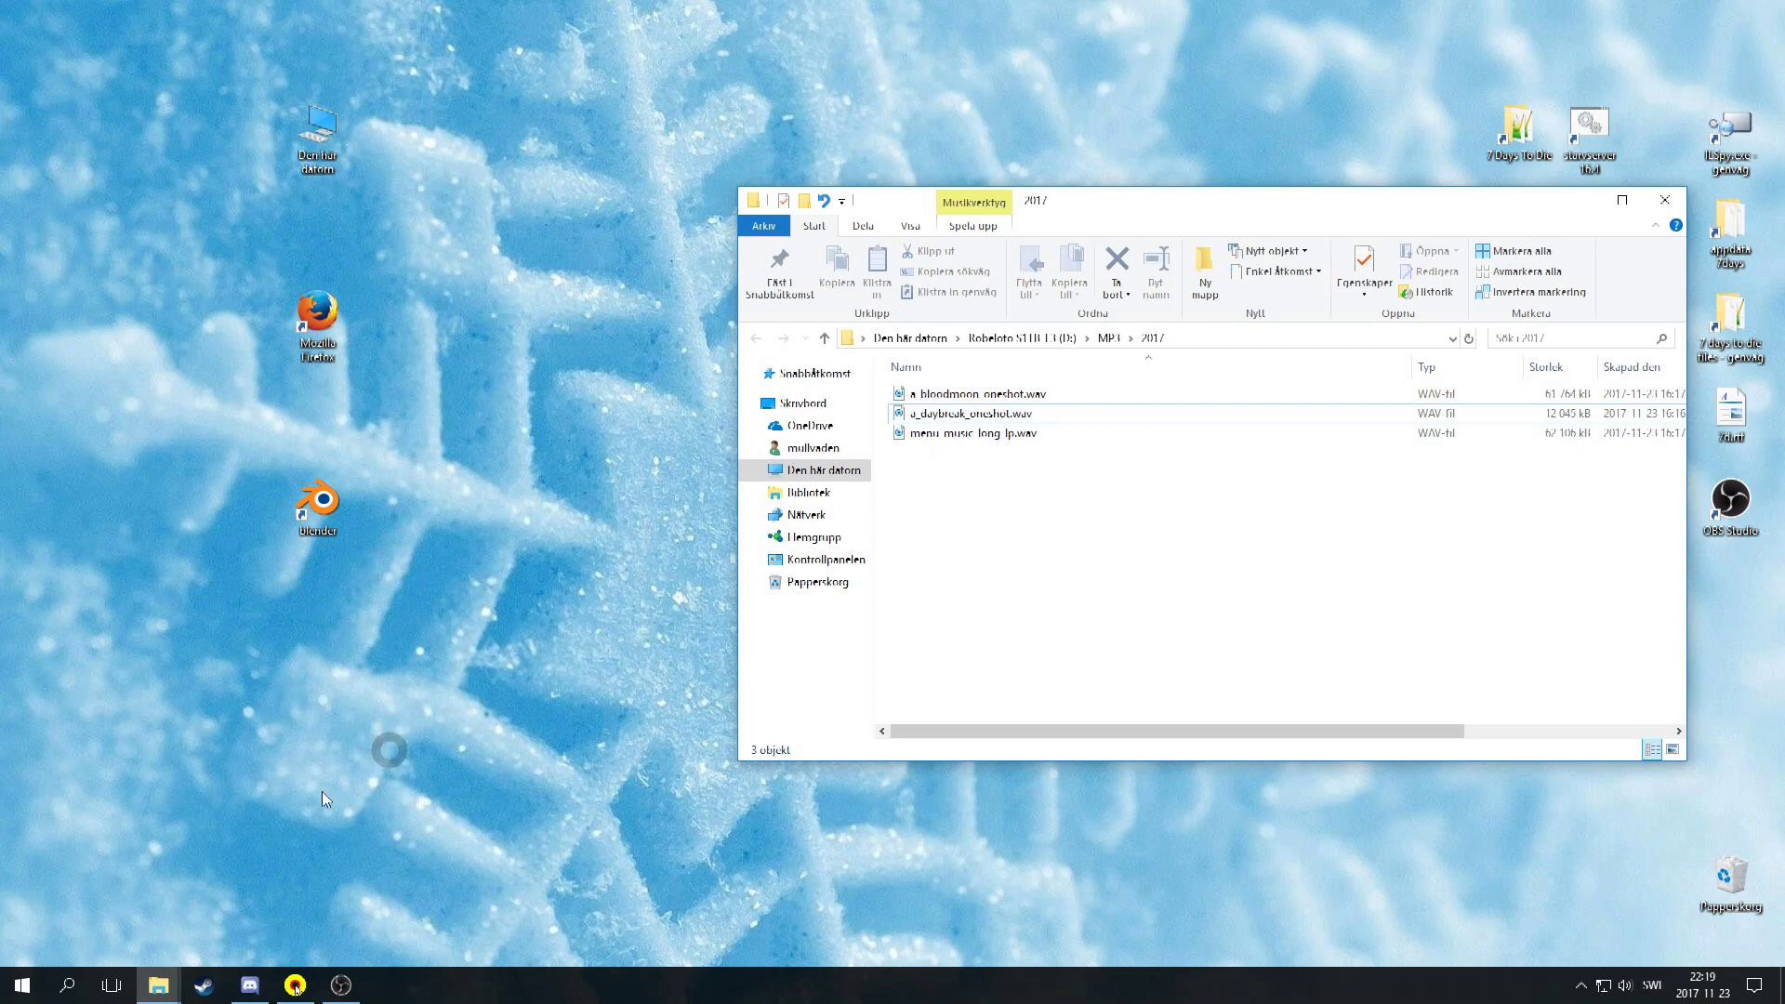
# Launch Unity and create a new 3D project named 'anything'.
pyautogui.press('super')
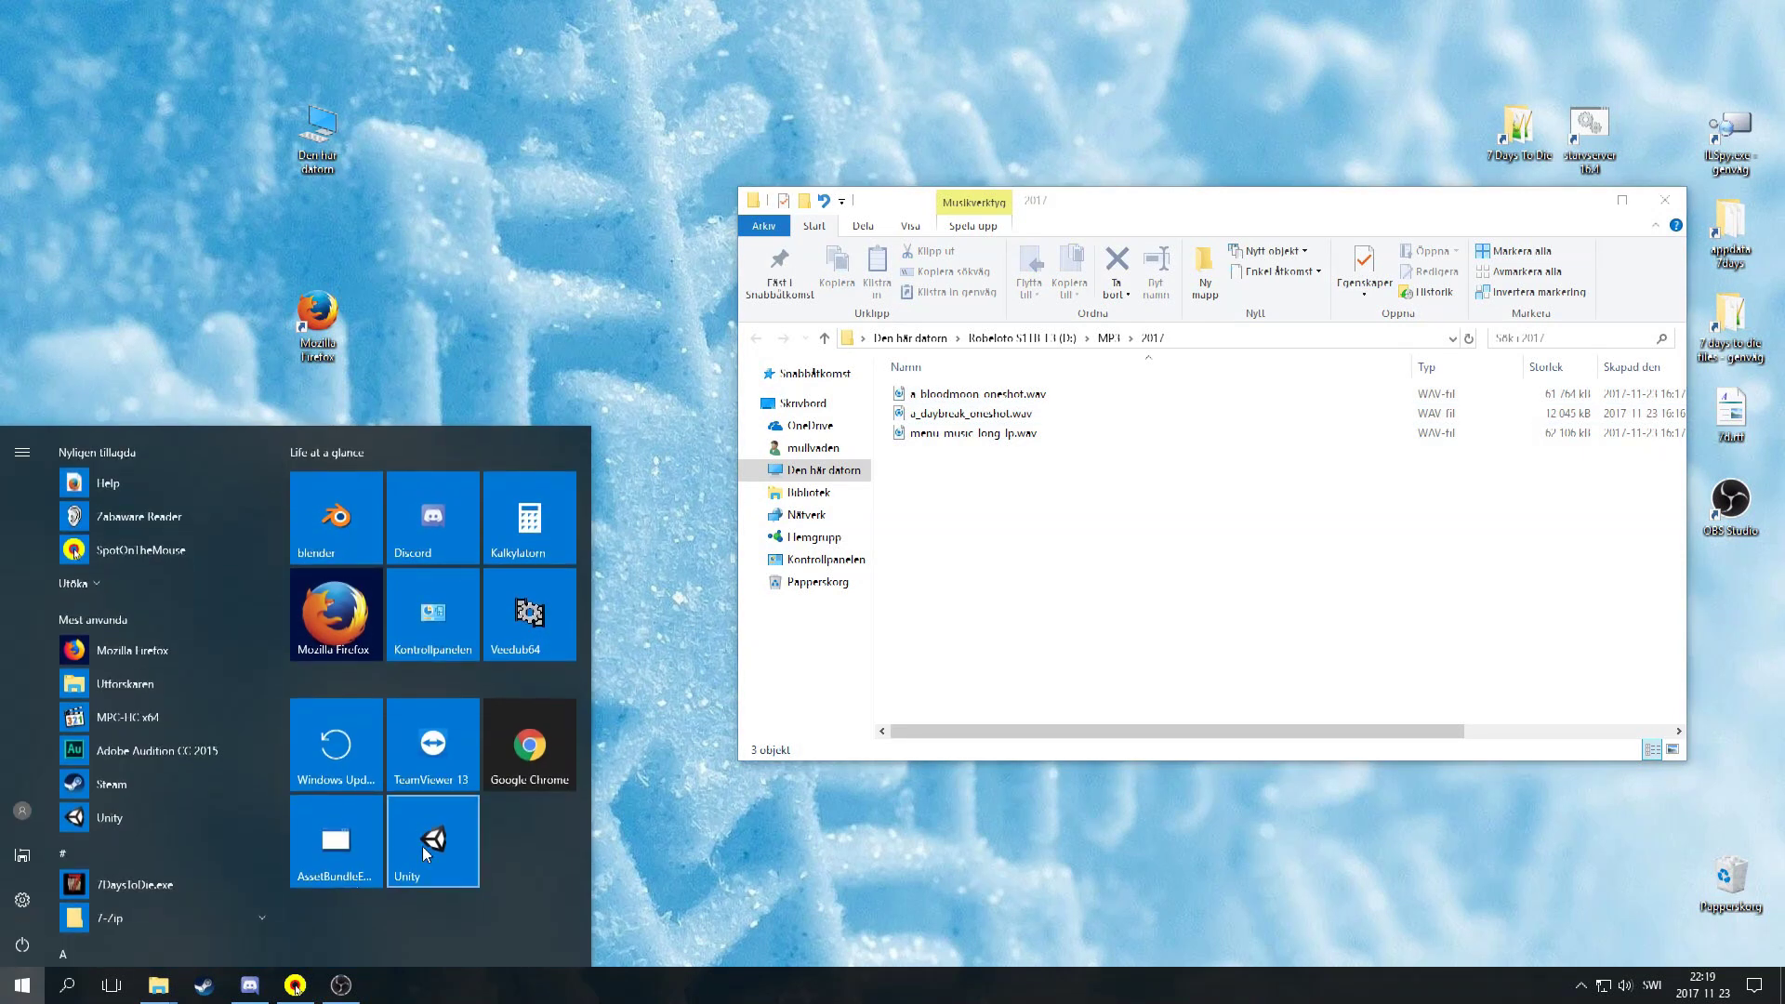
pyautogui.click(422, 846)
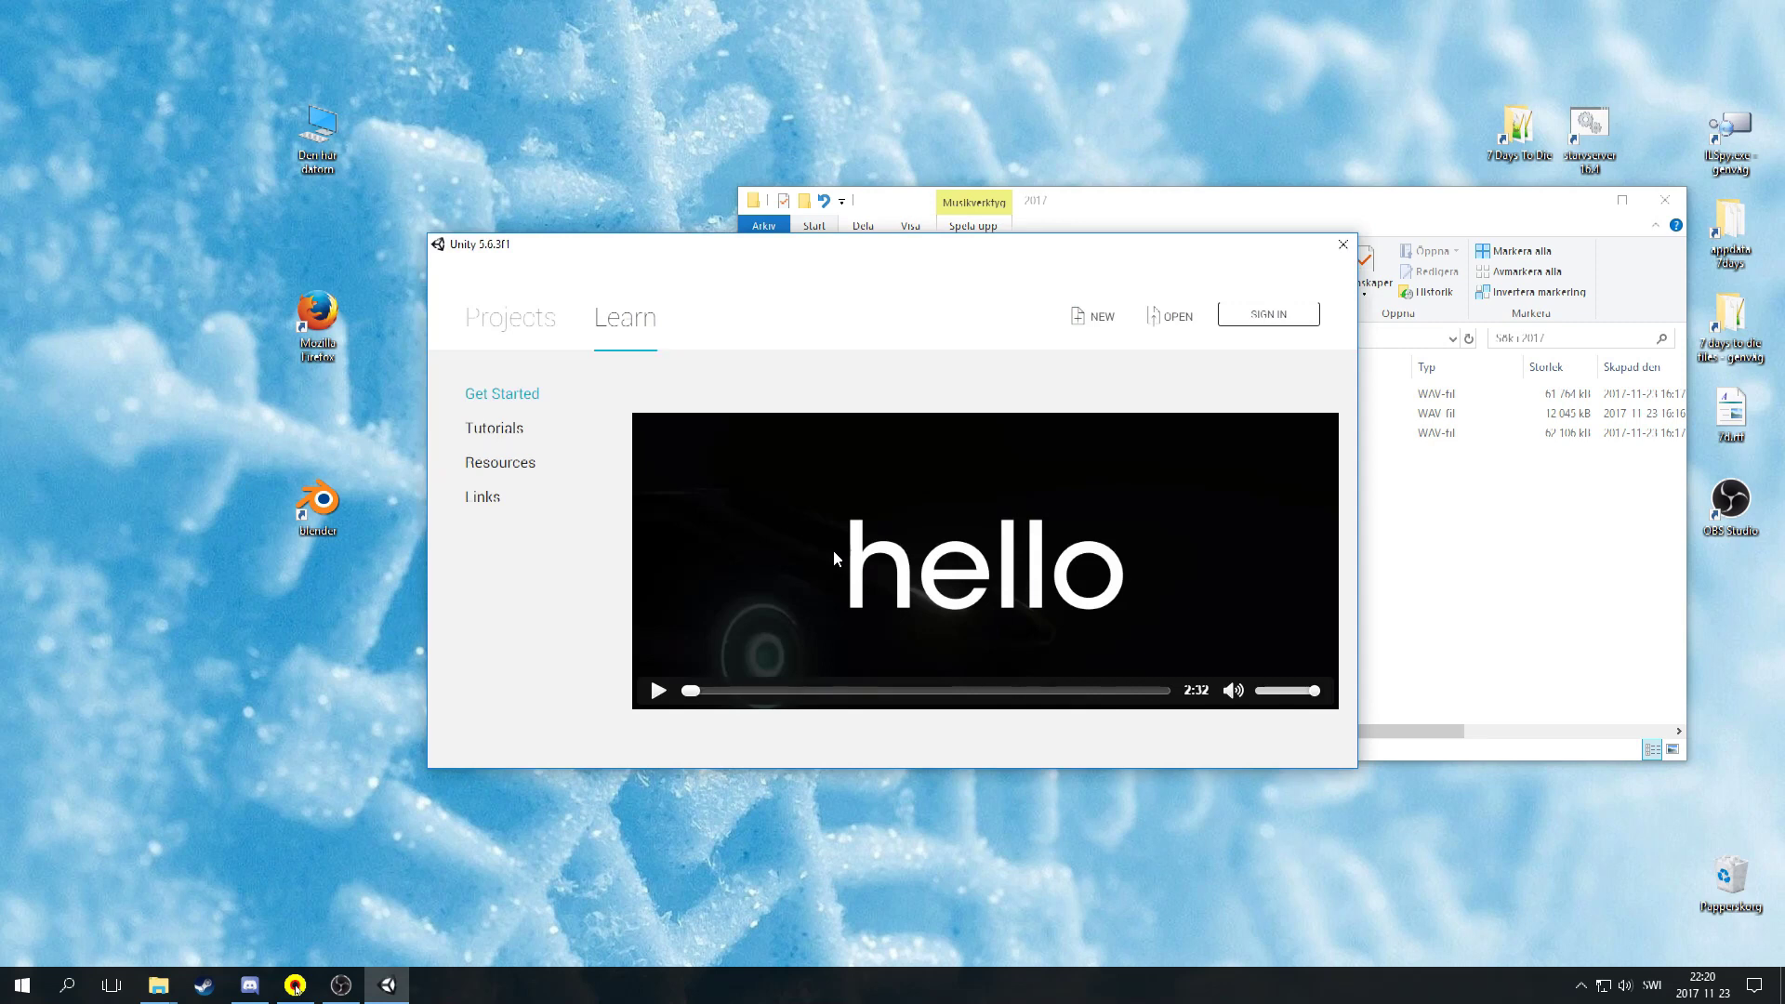
pyautogui.click(1093, 316)
pyautogui.moveTo(849, 449); pyautogui.dragTo(564, 464)
pyautogui.press('BackSpace')
pyautogui.write('anything')
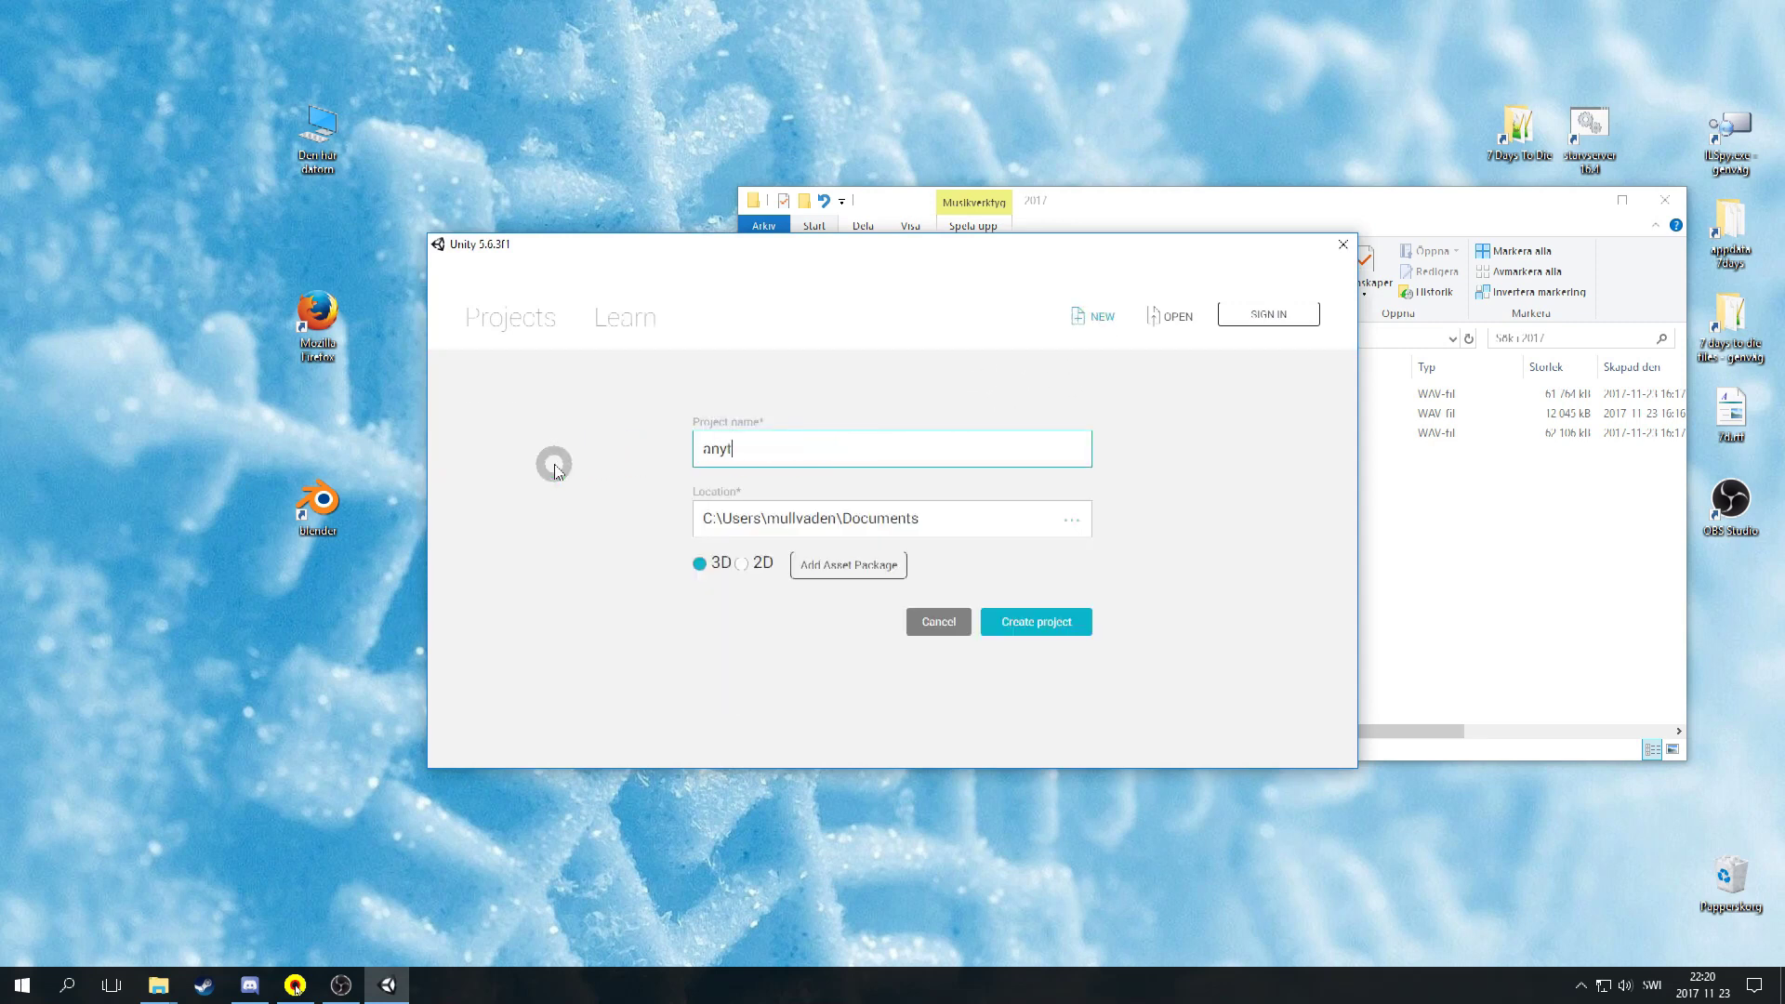
pyautogui.click(1051, 625)
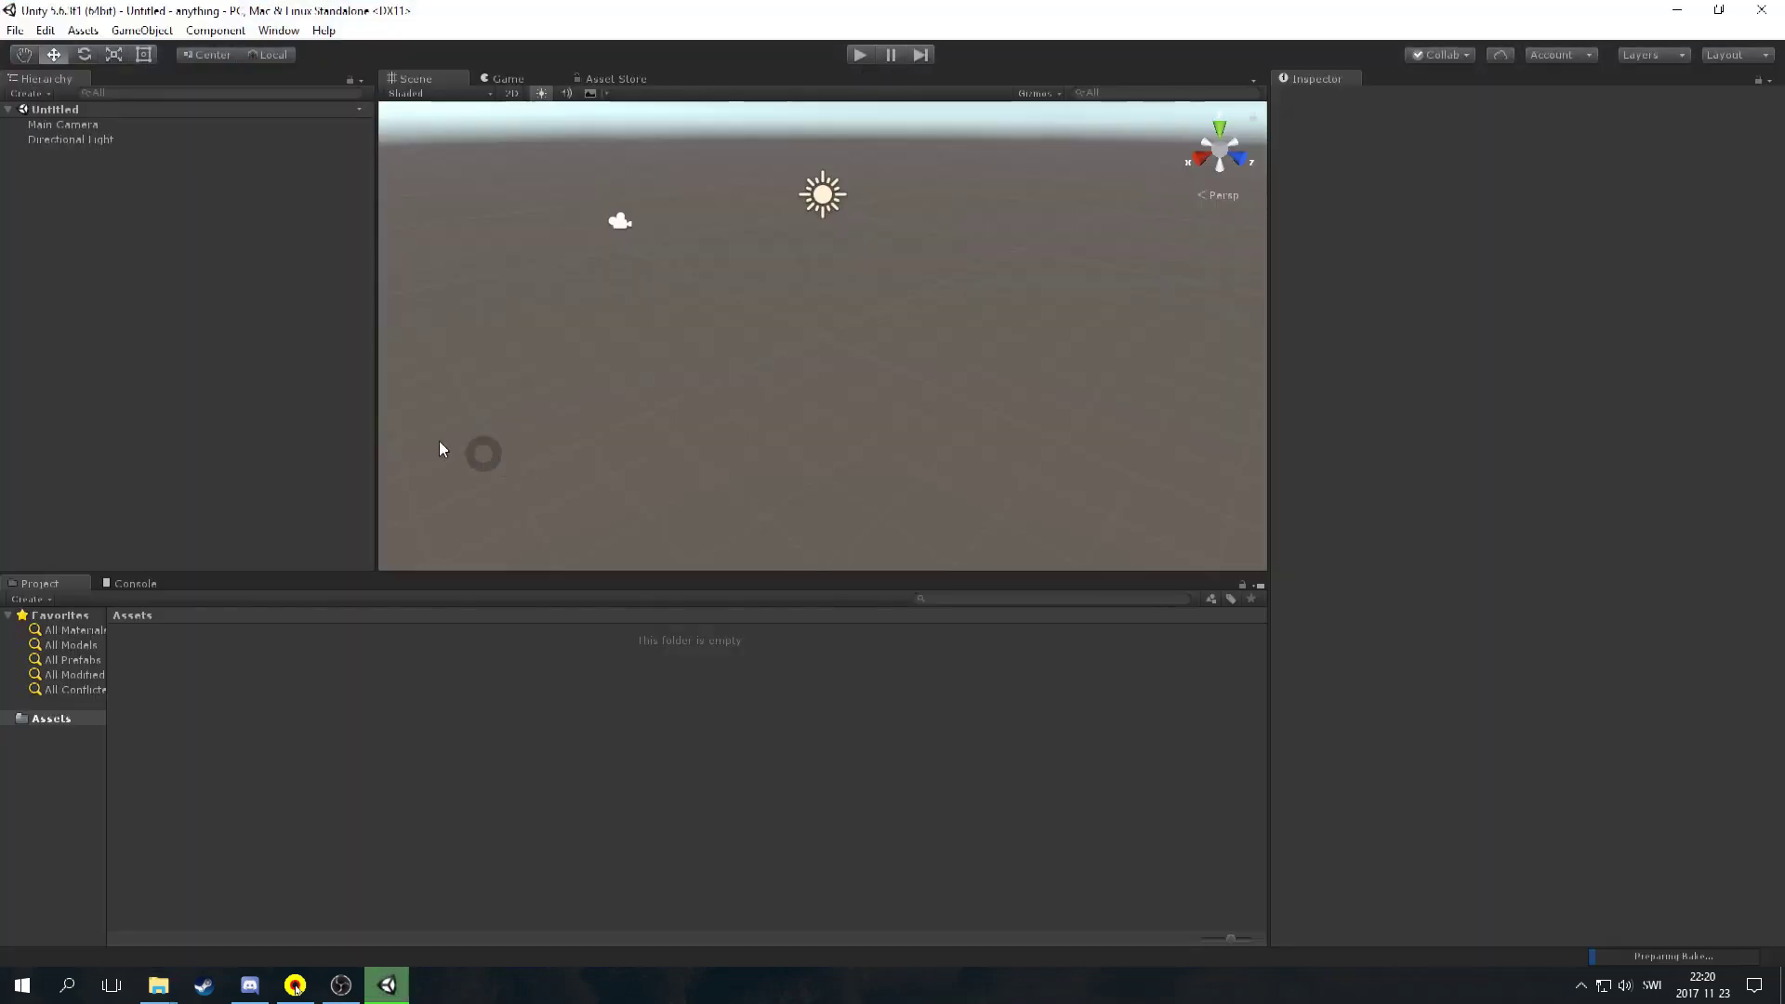
# Delete the default Main Camera and Directional Light from the scene.
pyautogui.click(70, 140)
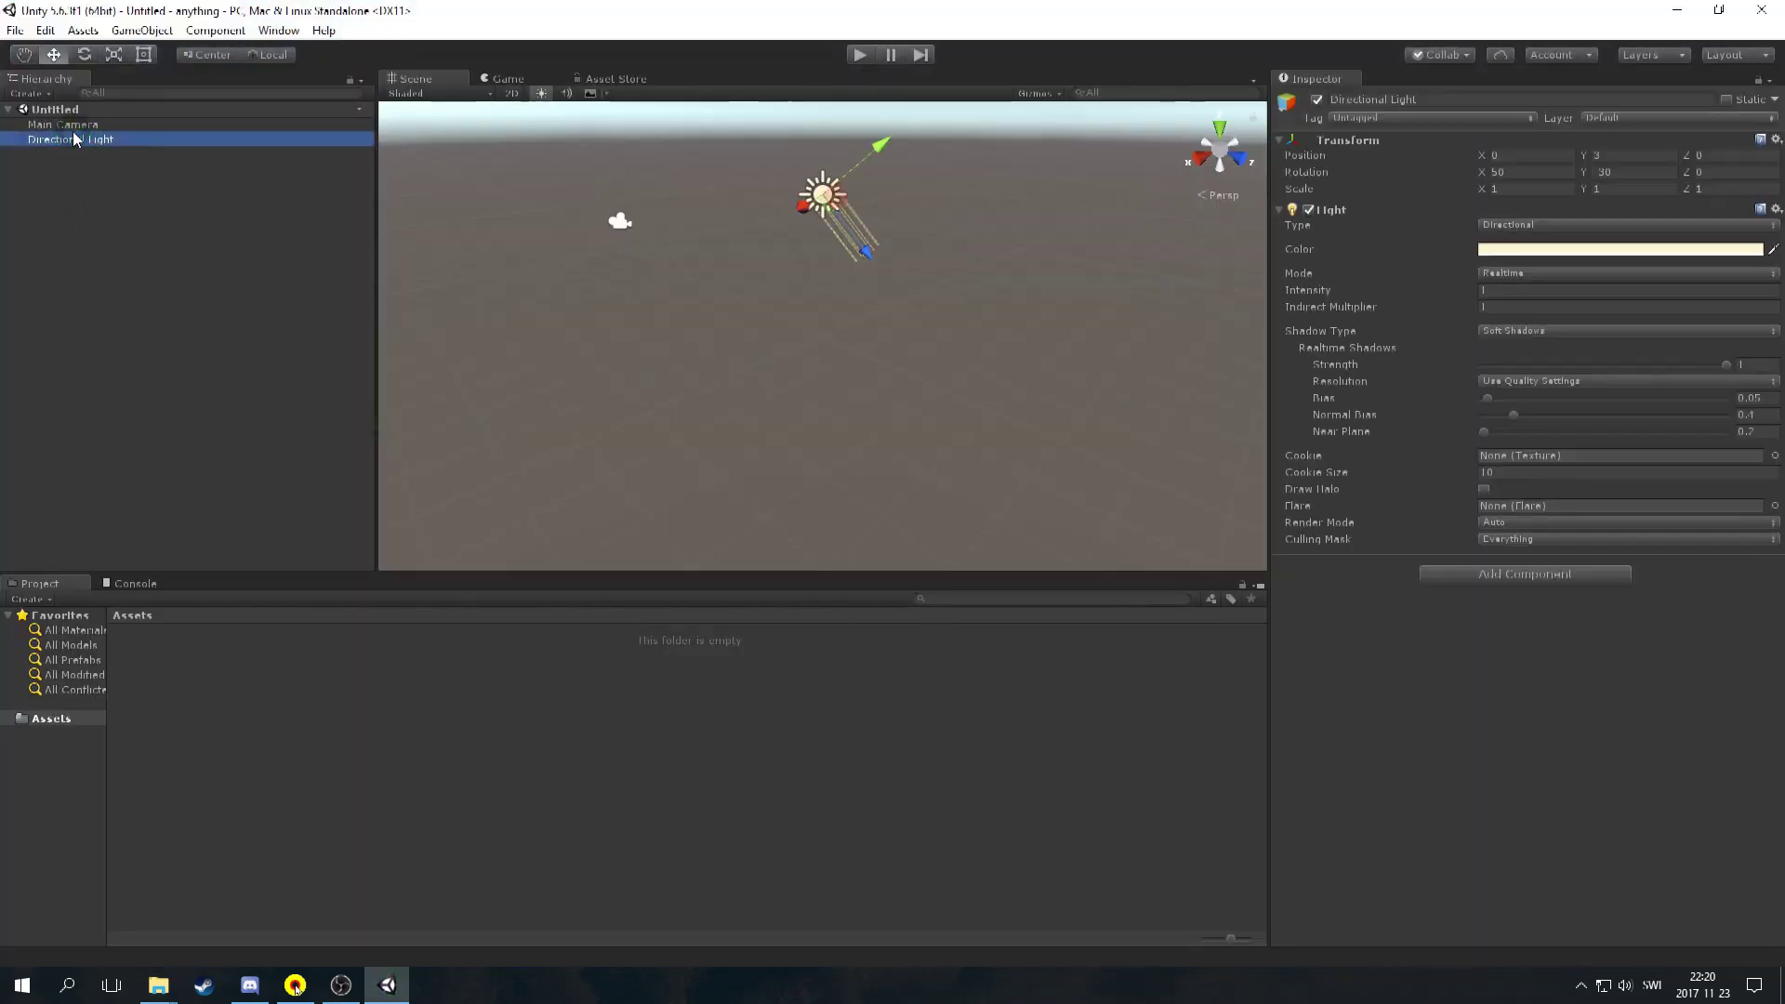
pyautogui.click(74, 125)
pyautogui.press('Delete')
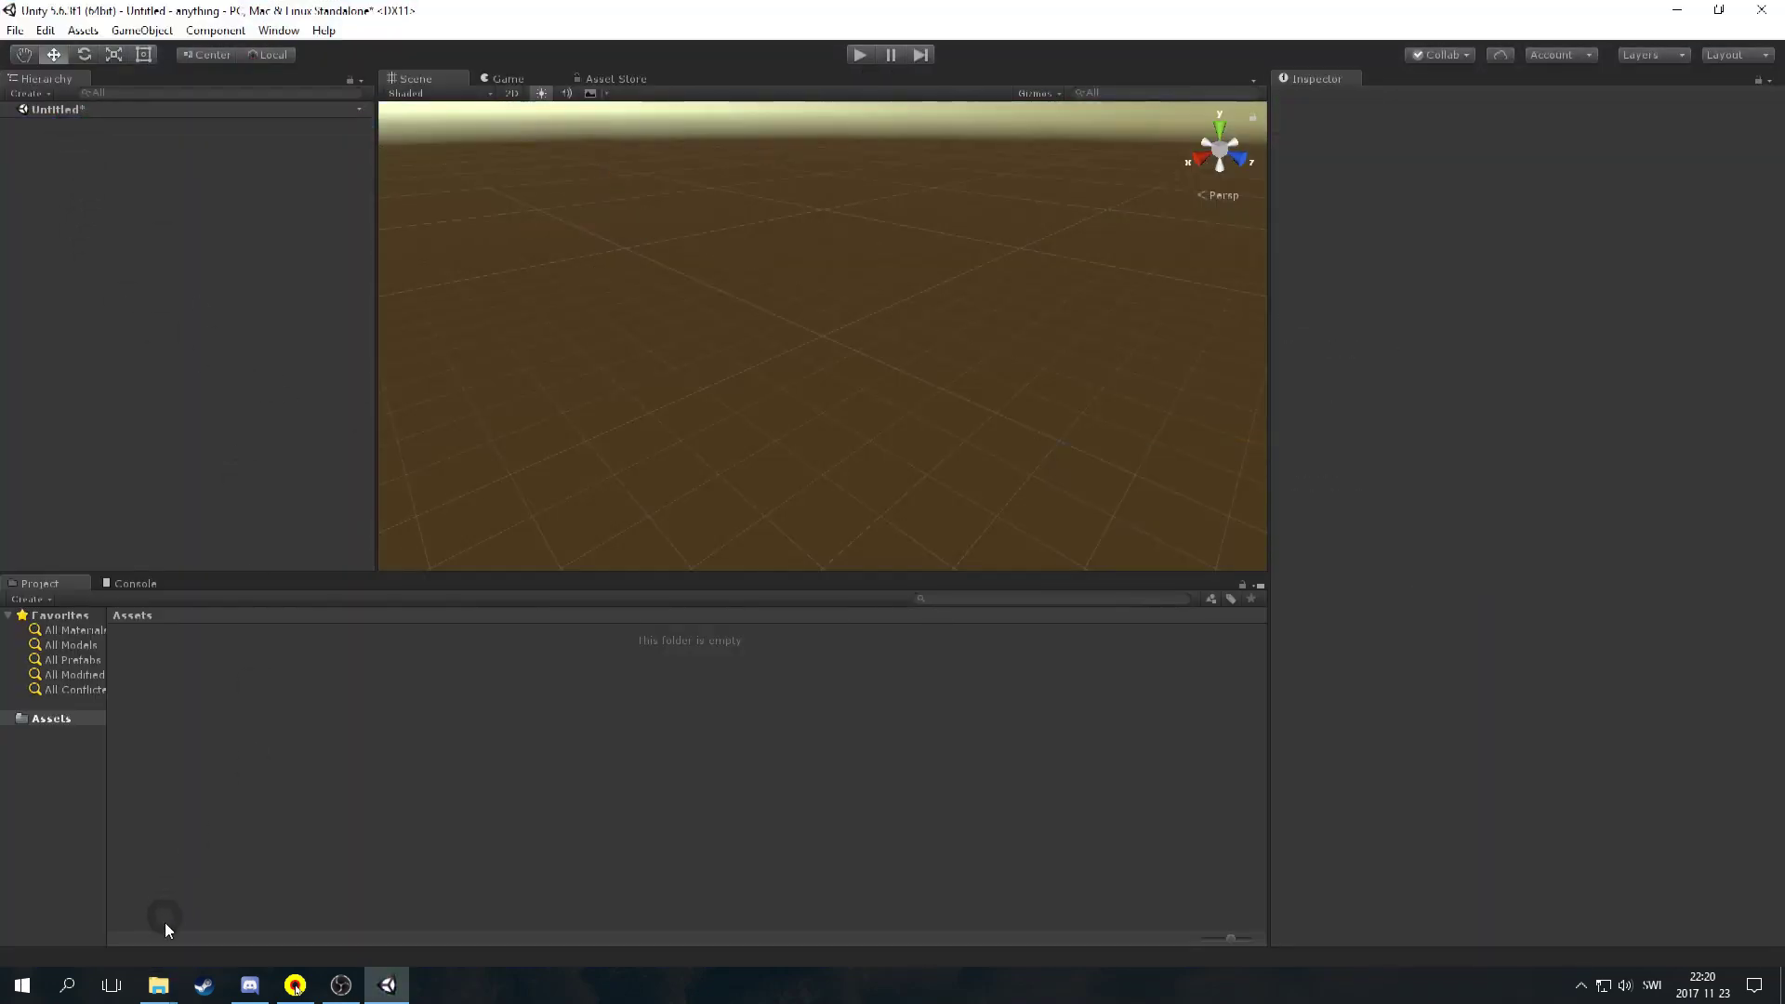
# Import all three WAV files from the 2017 music folder into Assets.
pyautogui.moveTo(158, 984)
pyautogui.moveTo(316, 949)
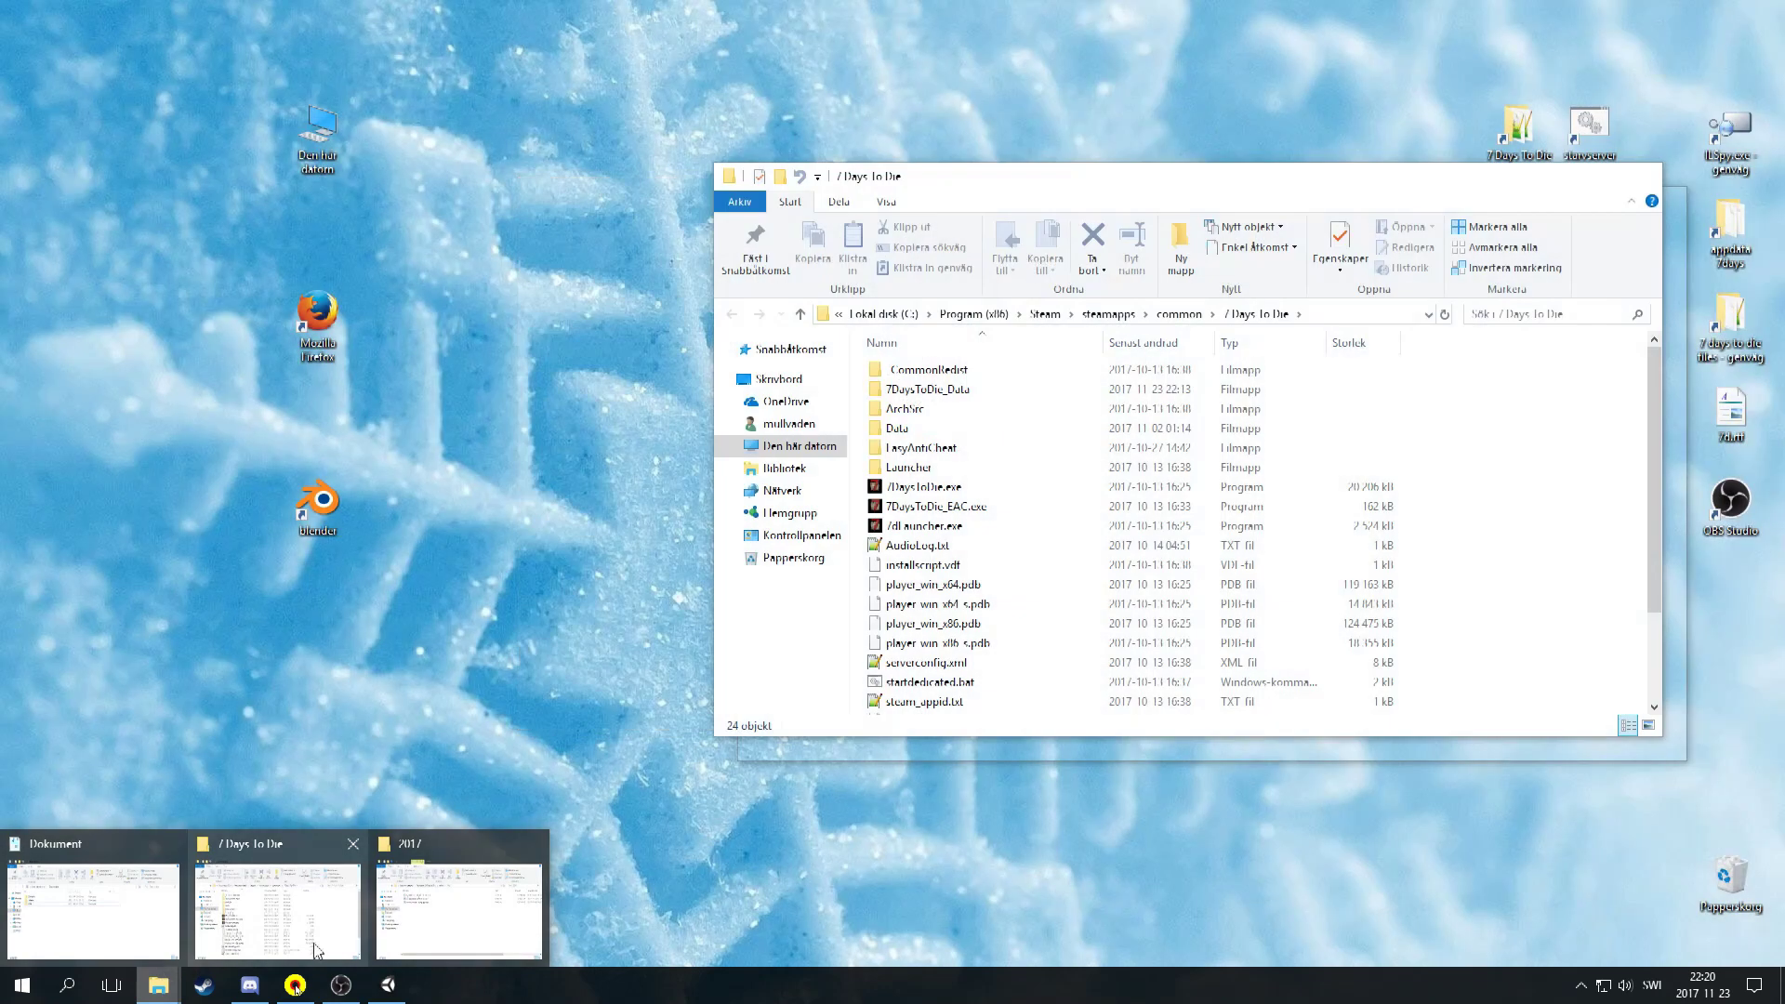
pyautogui.click(458, 911)
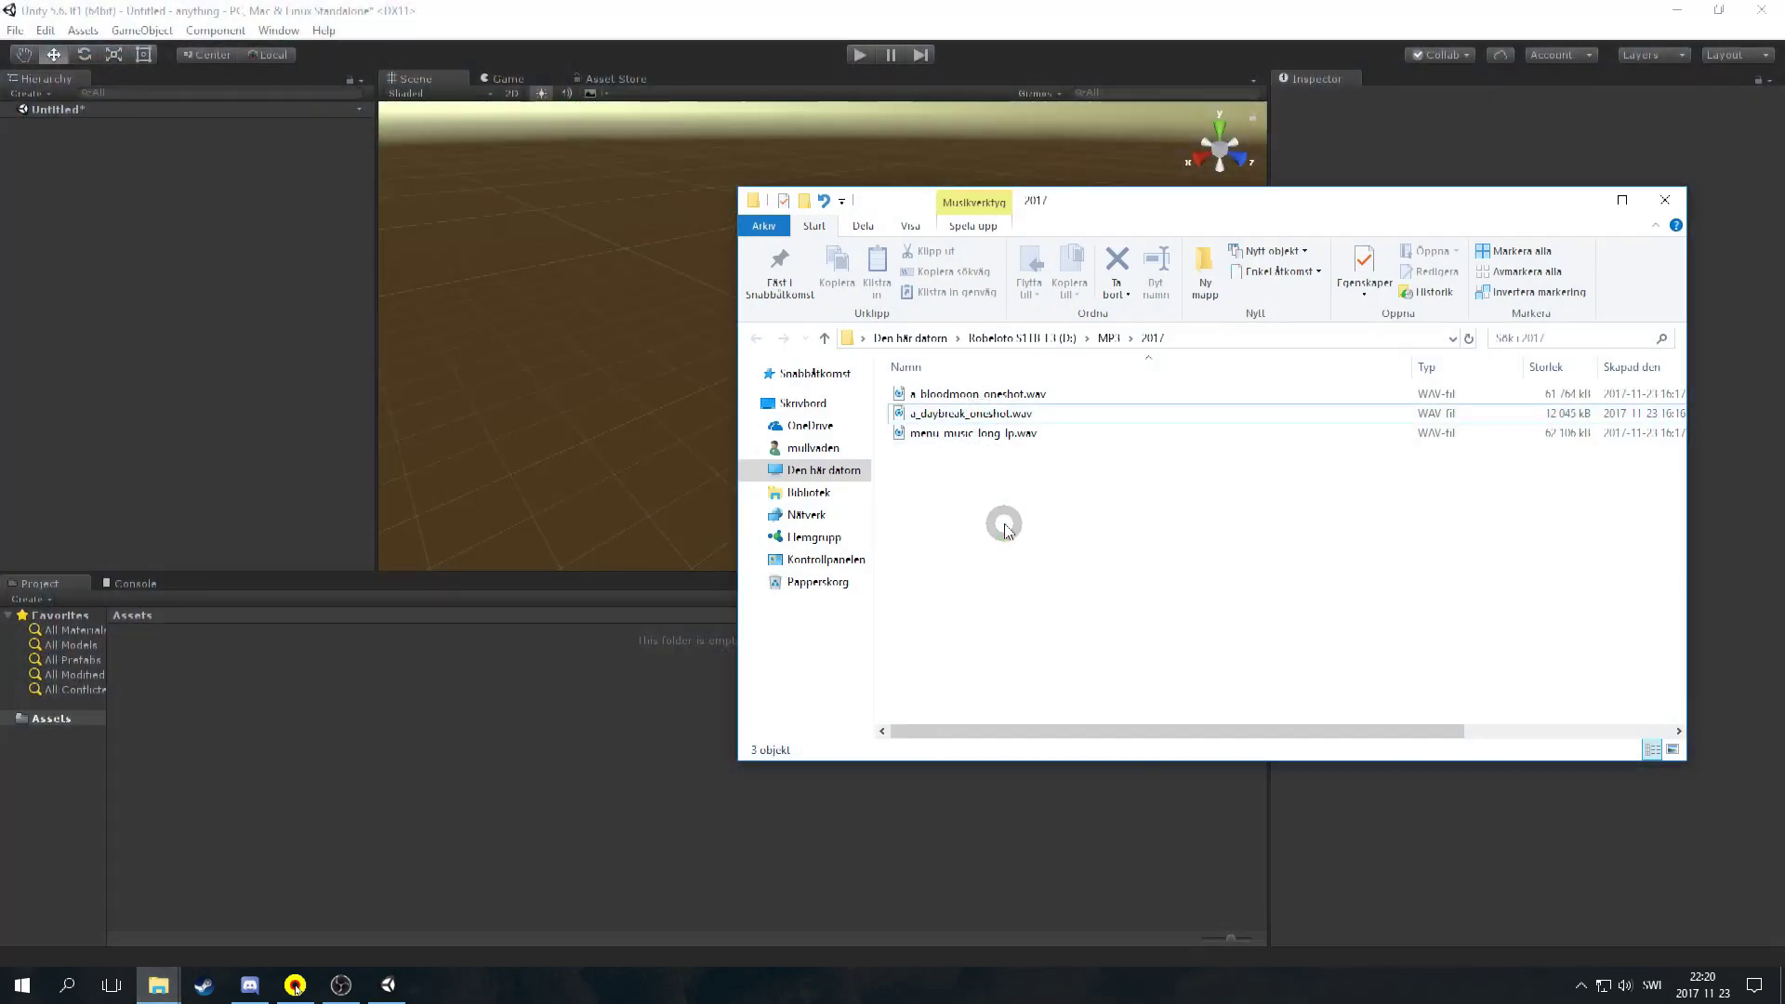
pyautogui.hotkey('ctrl', 'a')
pyautogui.moveTo(981, 392); pyautogui.dragTo(327, 695)
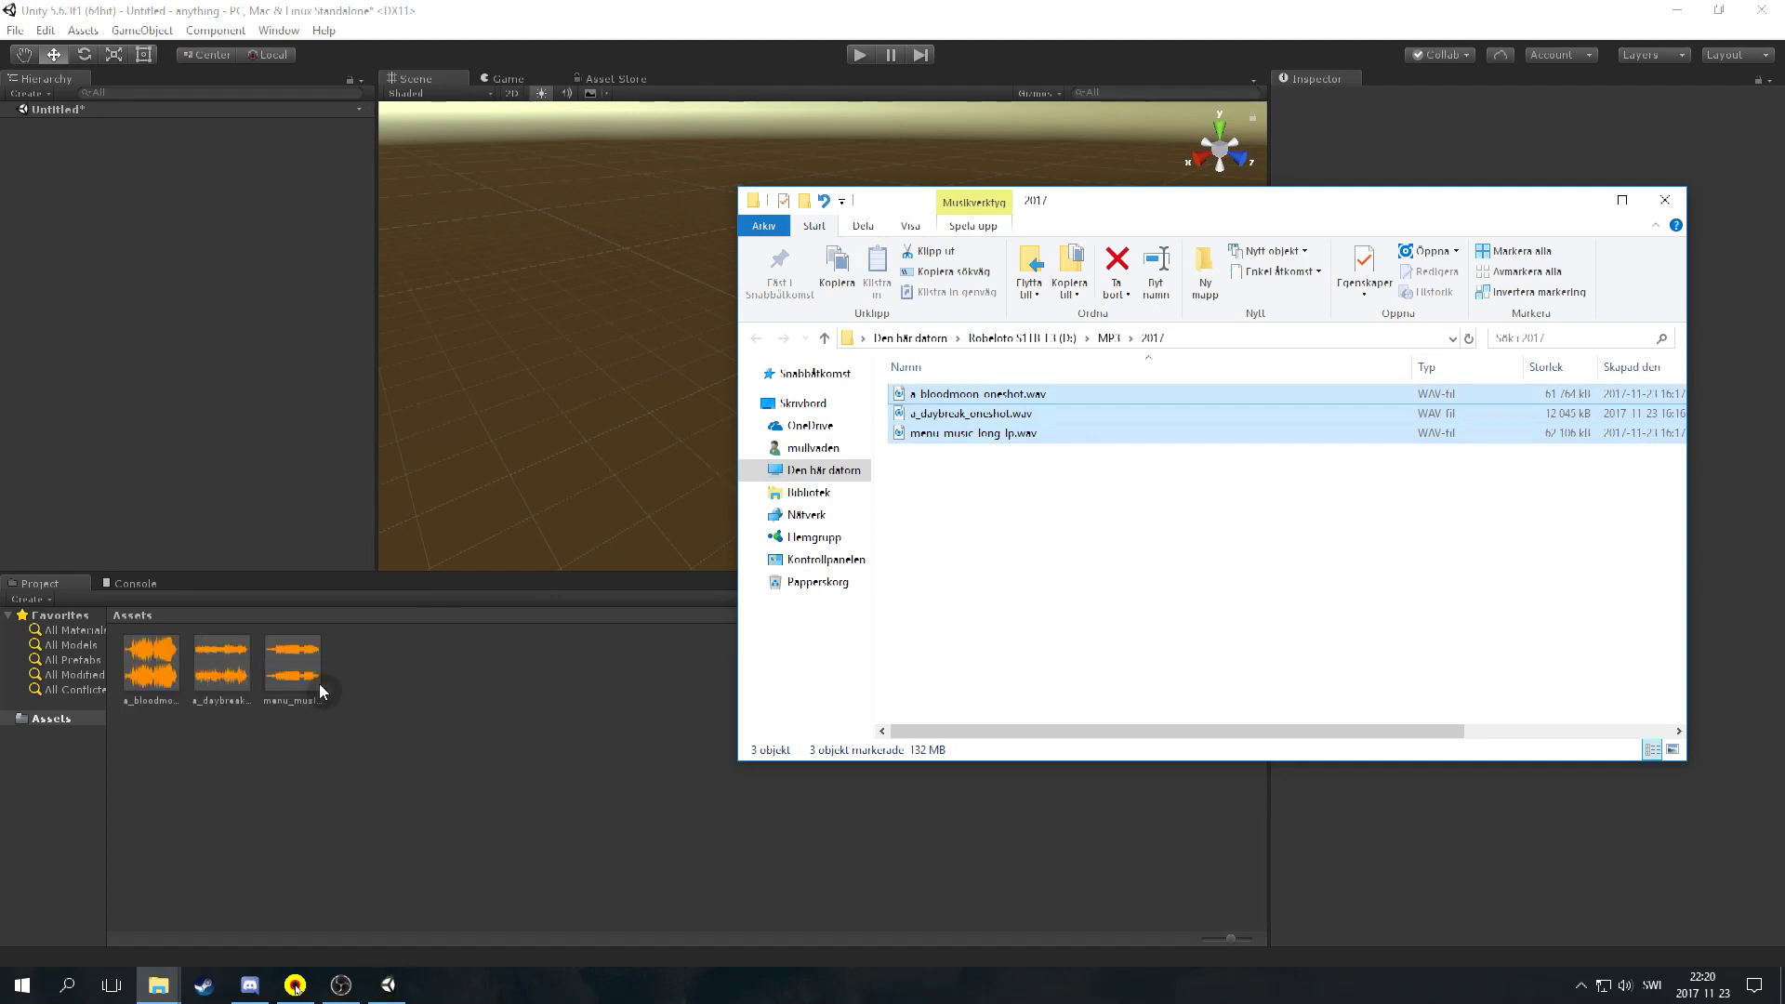
# Place the three audio clips into the Scene view as audio objects.
pyautogui.click(296, 662)
pyautogui.keyDown('ctrl'); pyautogui.click(208, 706); pyautogui.keyUp('ctrl')
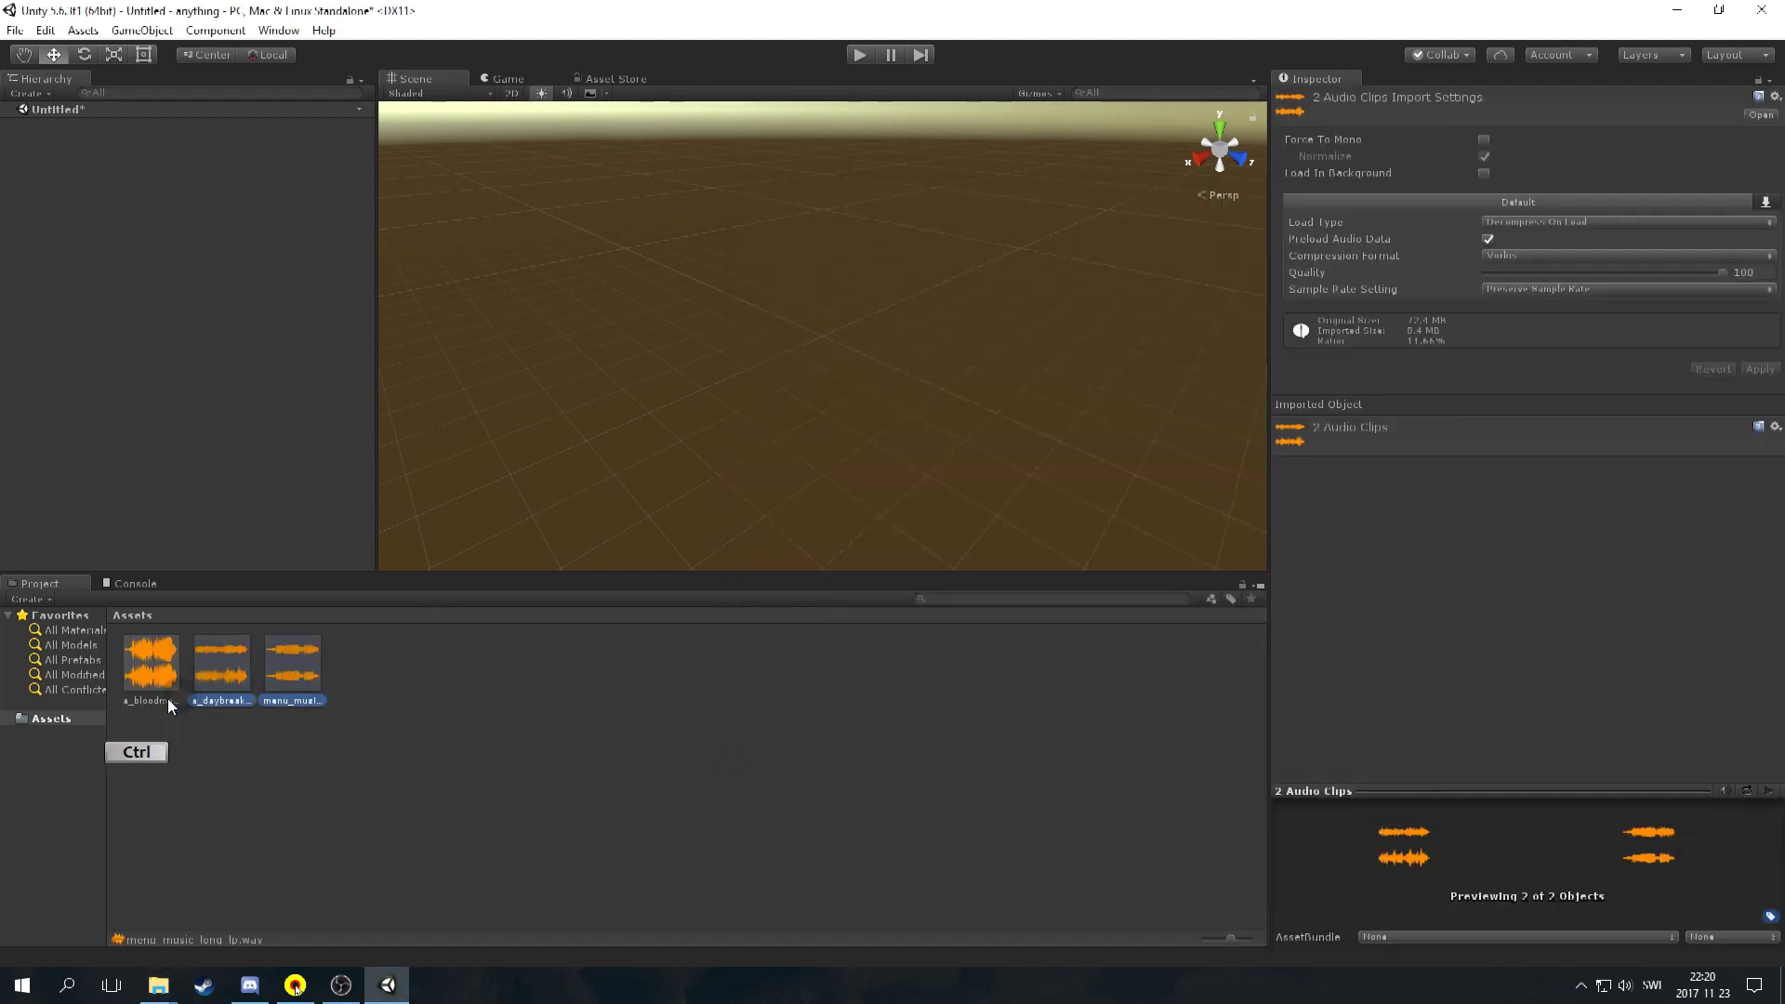
pyautogui.keyDown('ctrl'); pyautogui.click(167, 699); pyautogui.keyUp('ctrl')
pyautogui.moveTo(287, 711); pyautogui.dragTo(506, 442)
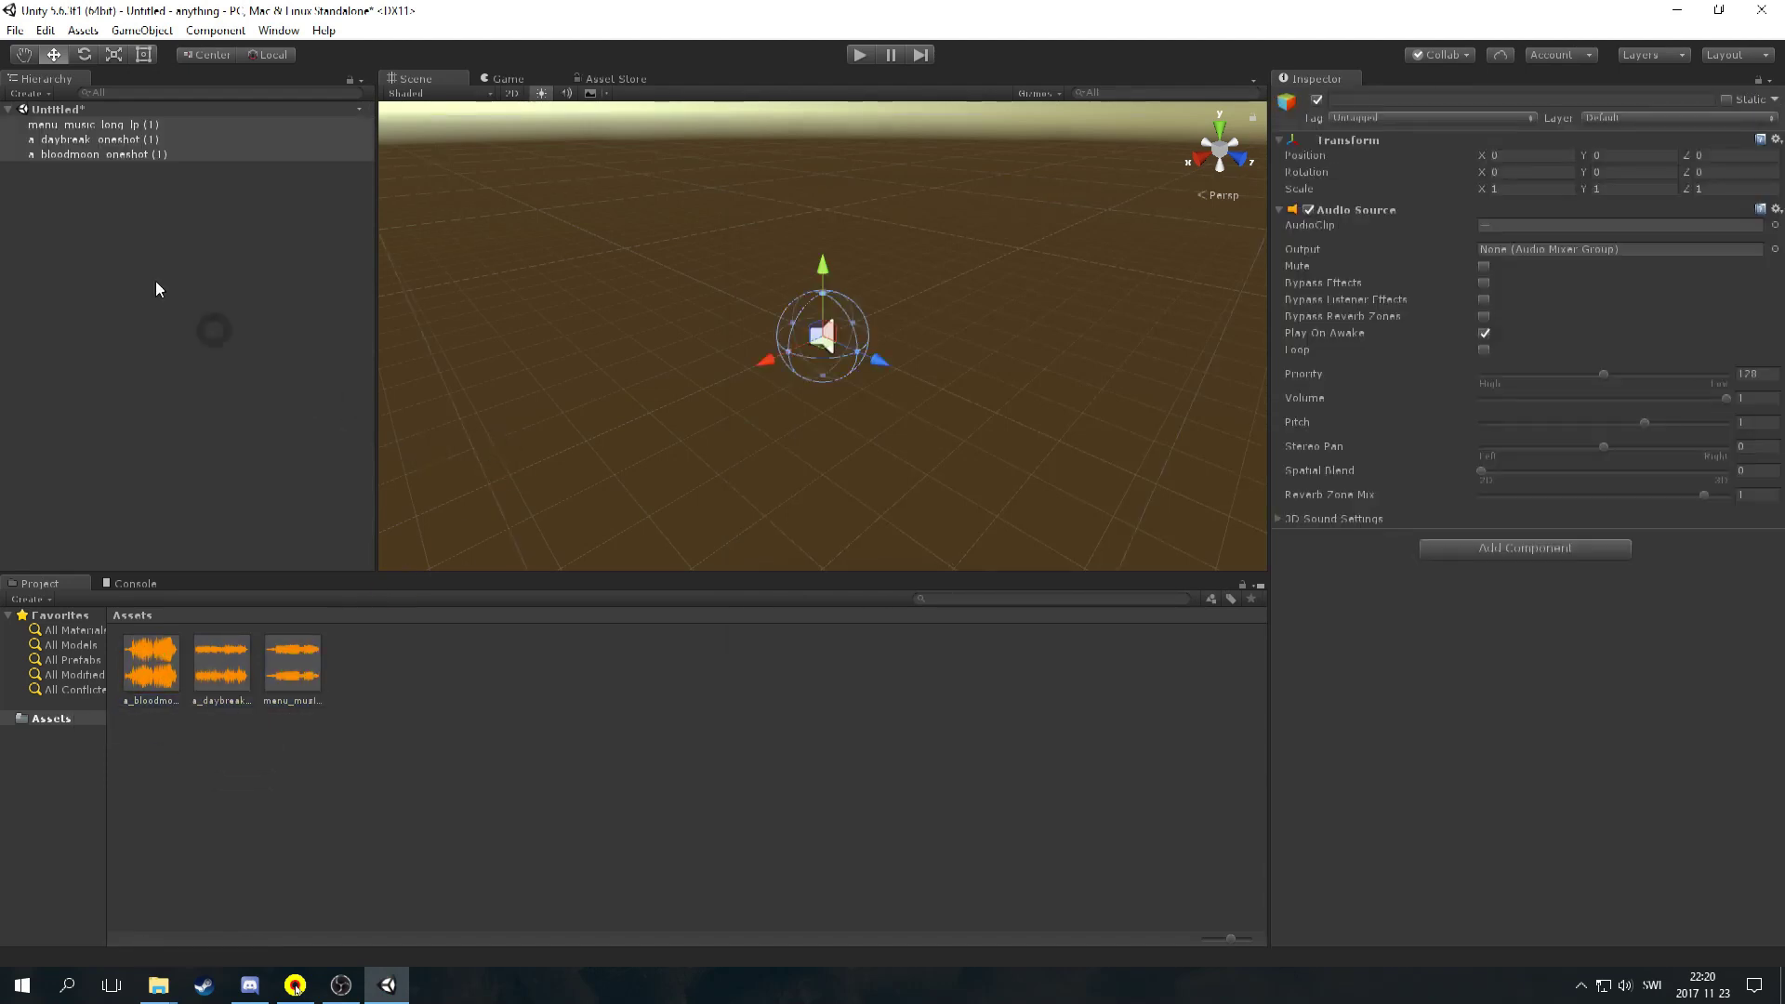
# Build the scene as a Windows standalone, somethign.exe, in the anything project folder.
pyautogui.click(15, 30)
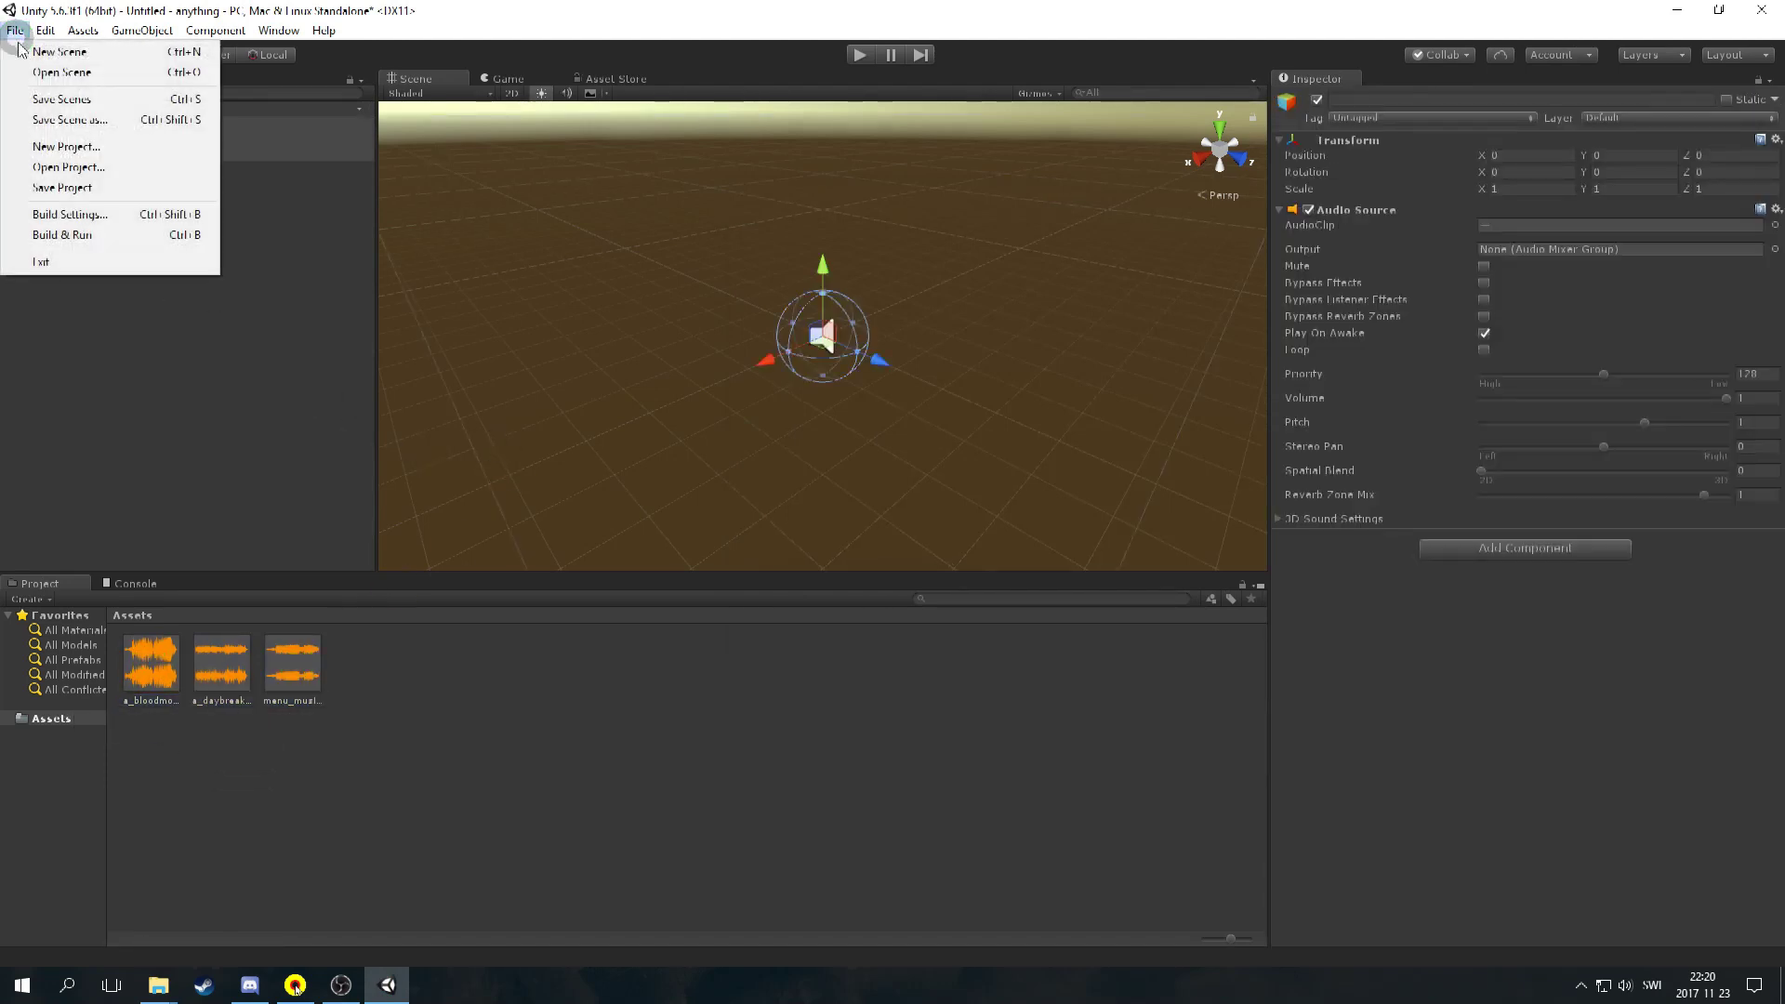
pyautogui.click(77, 214)
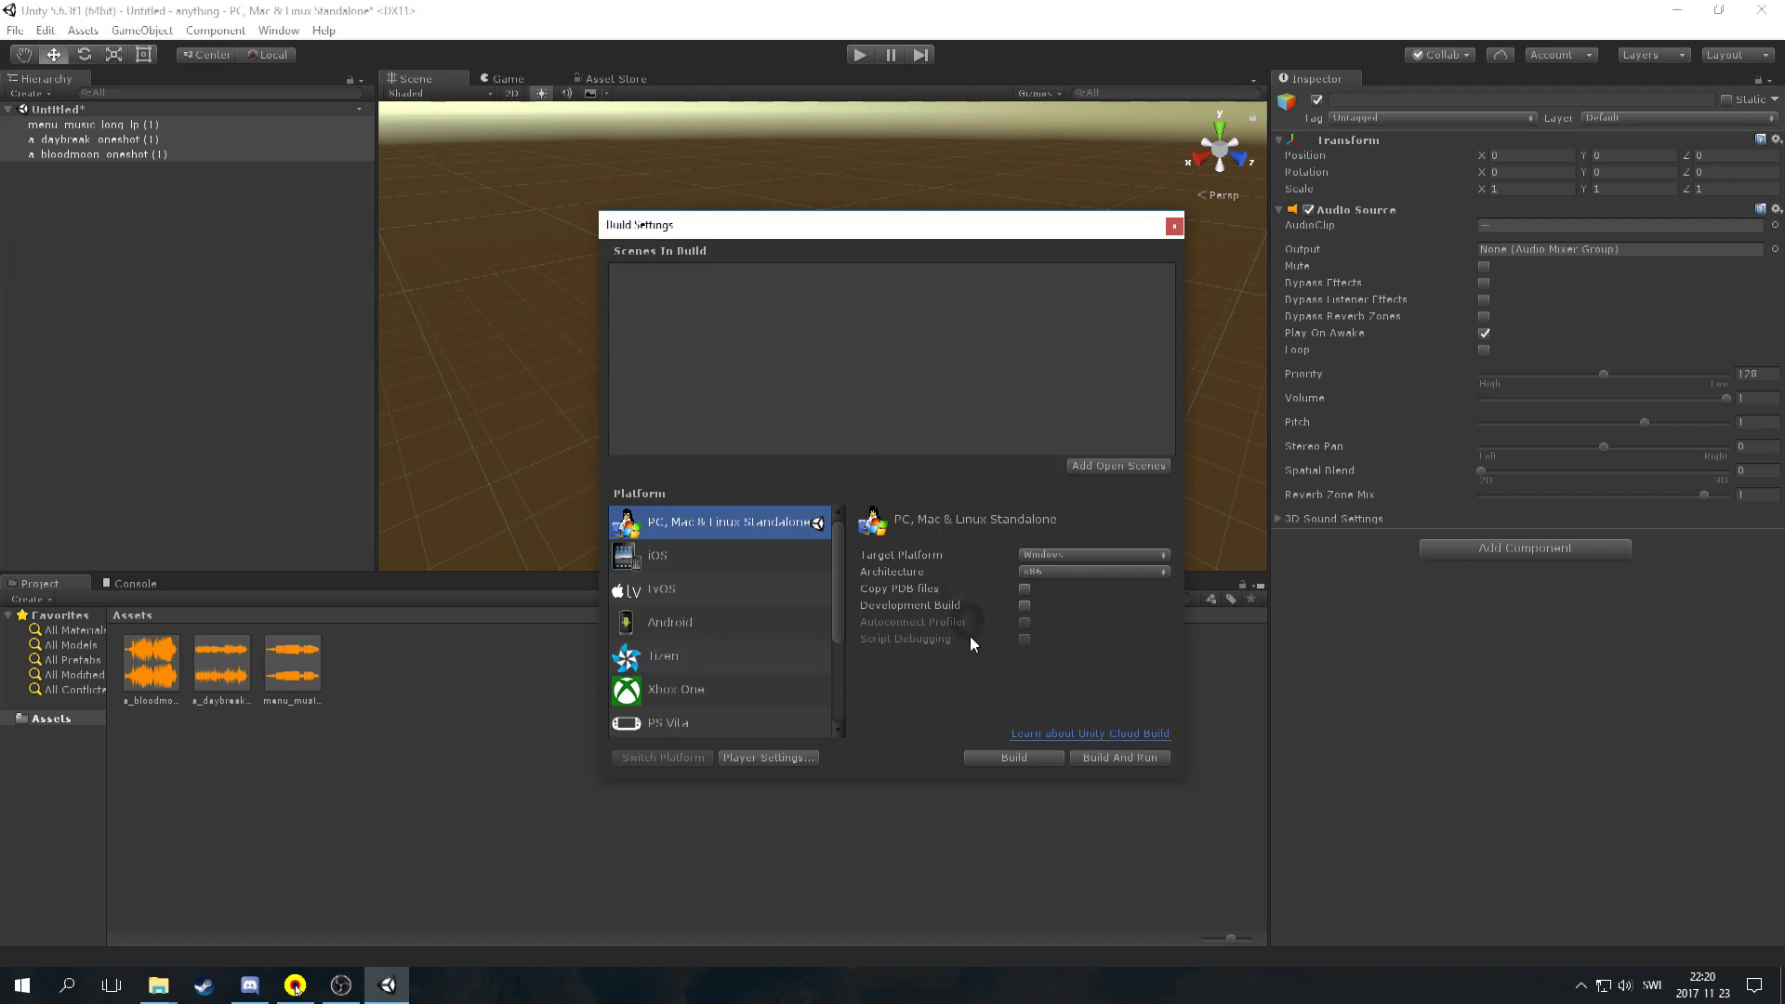
pyautogui.click(982, 755)
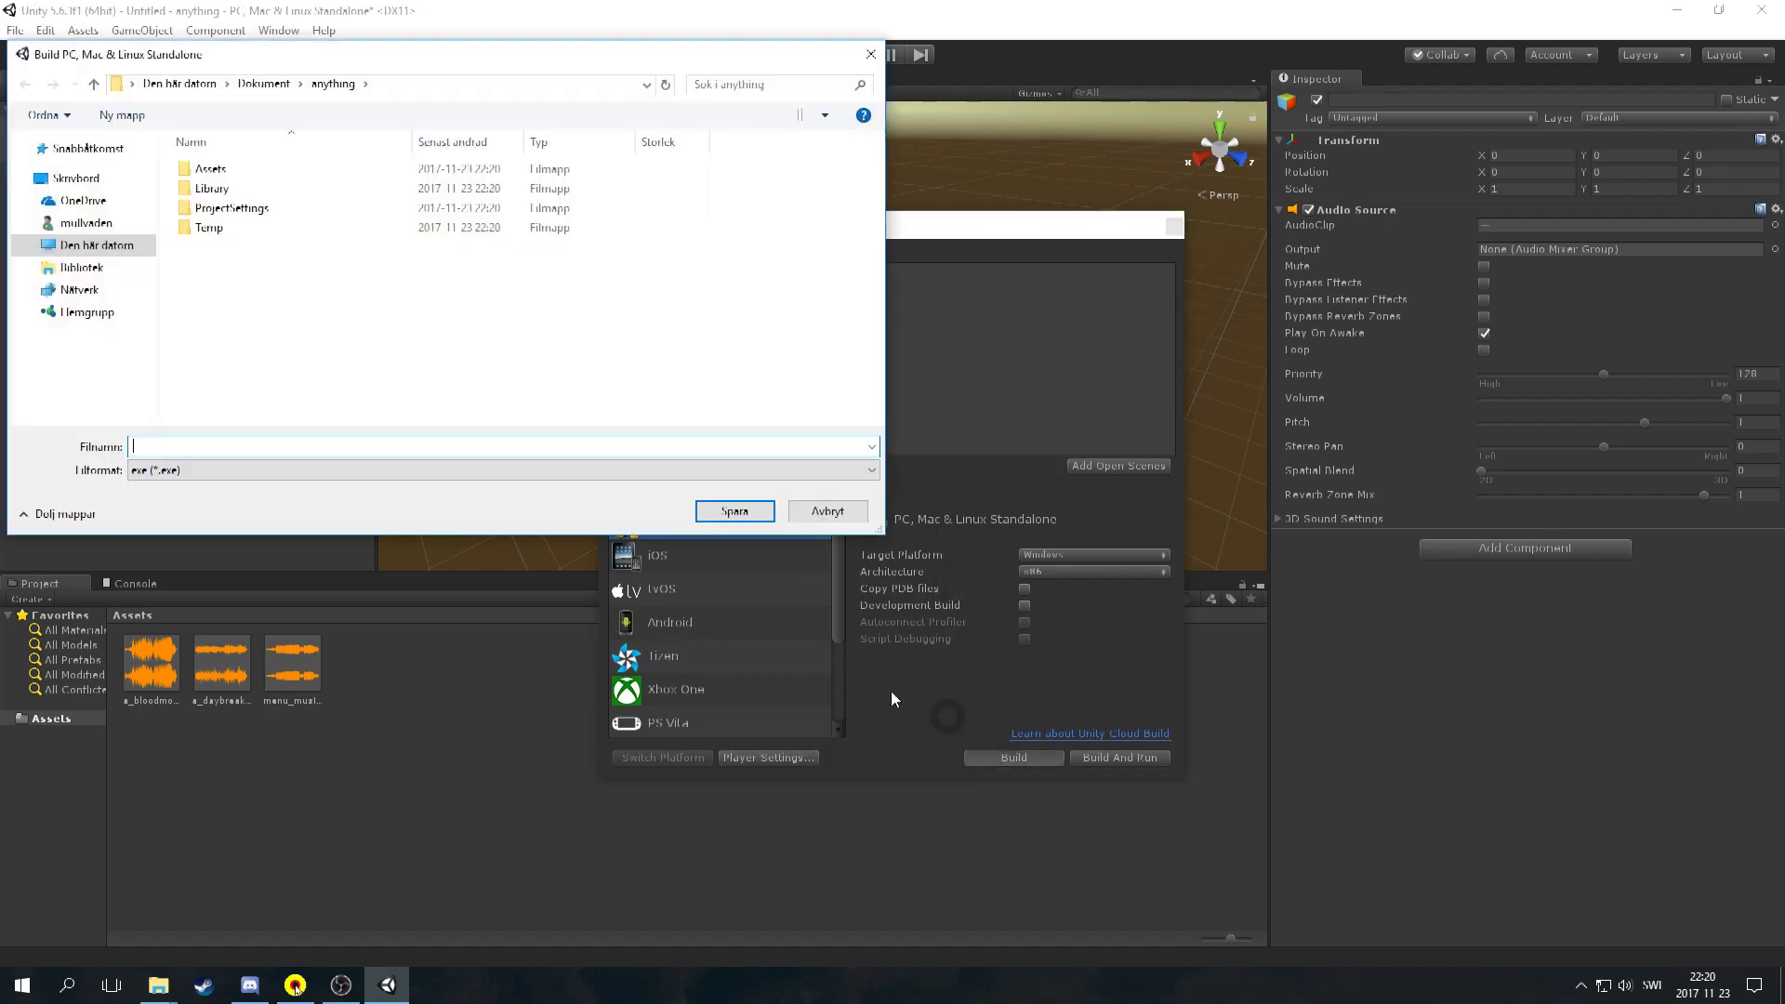
pyautogui.click(342, 447)
pyautogui.write('somew')
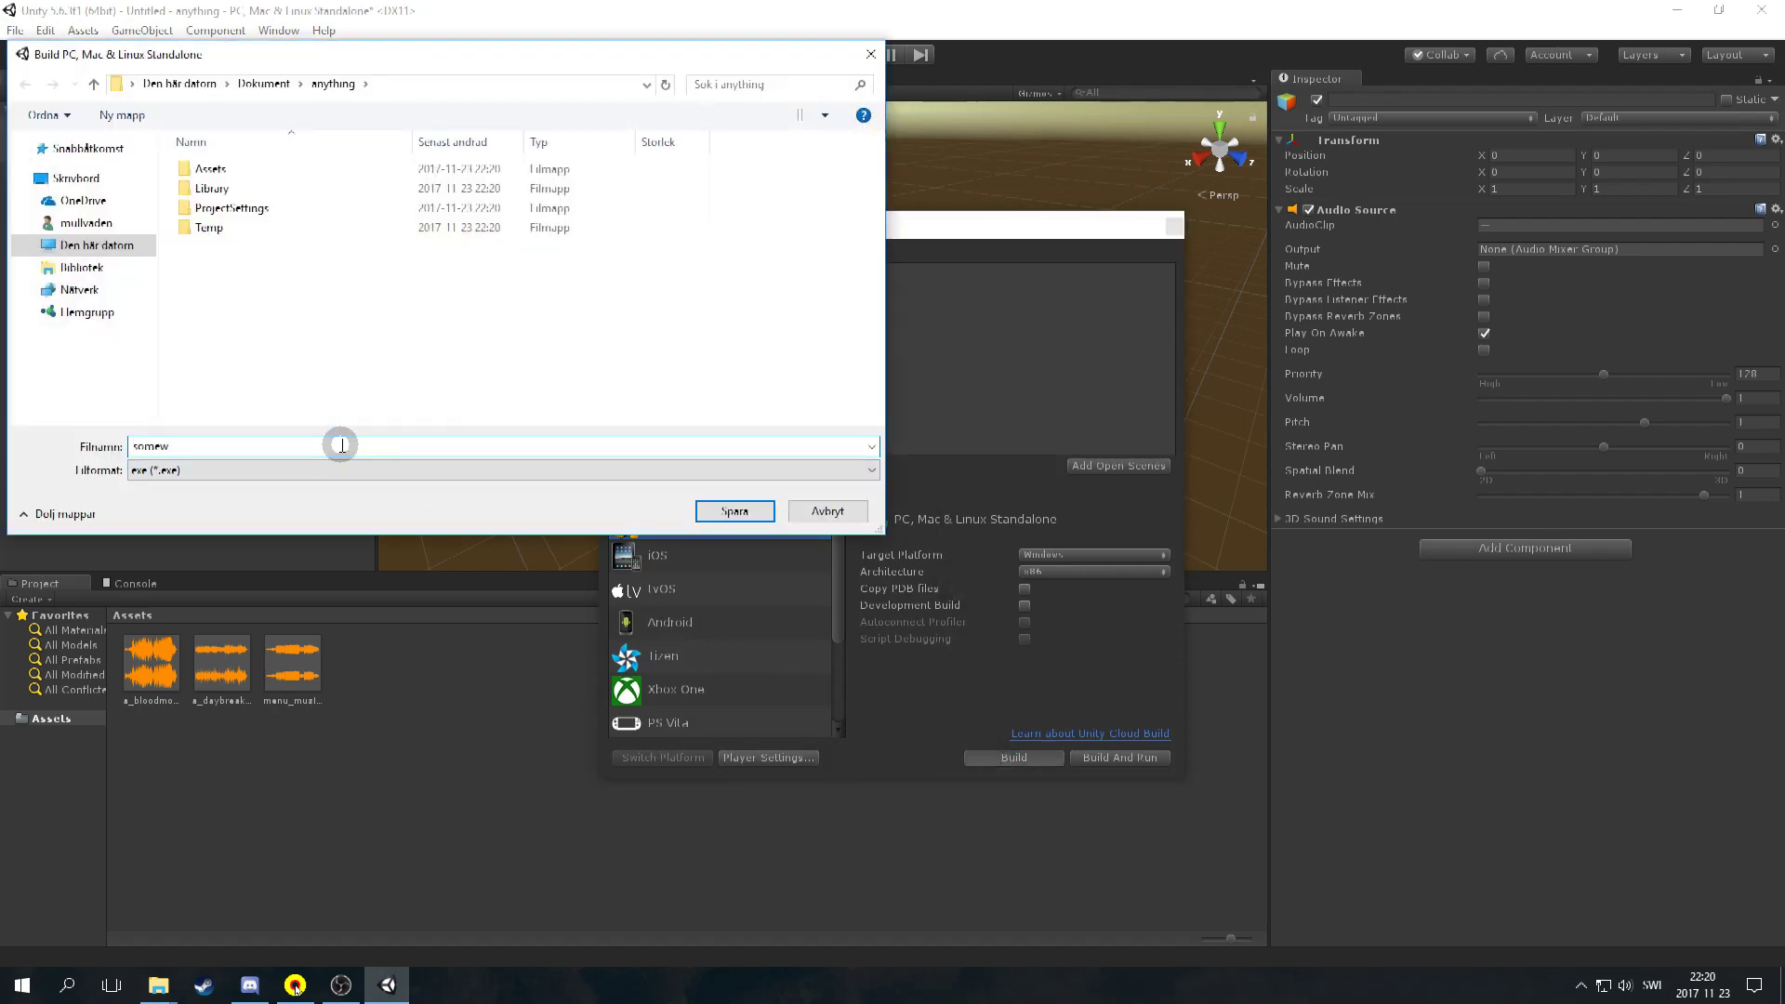
pyautogui.write('here')
pyautogui.press('Return')
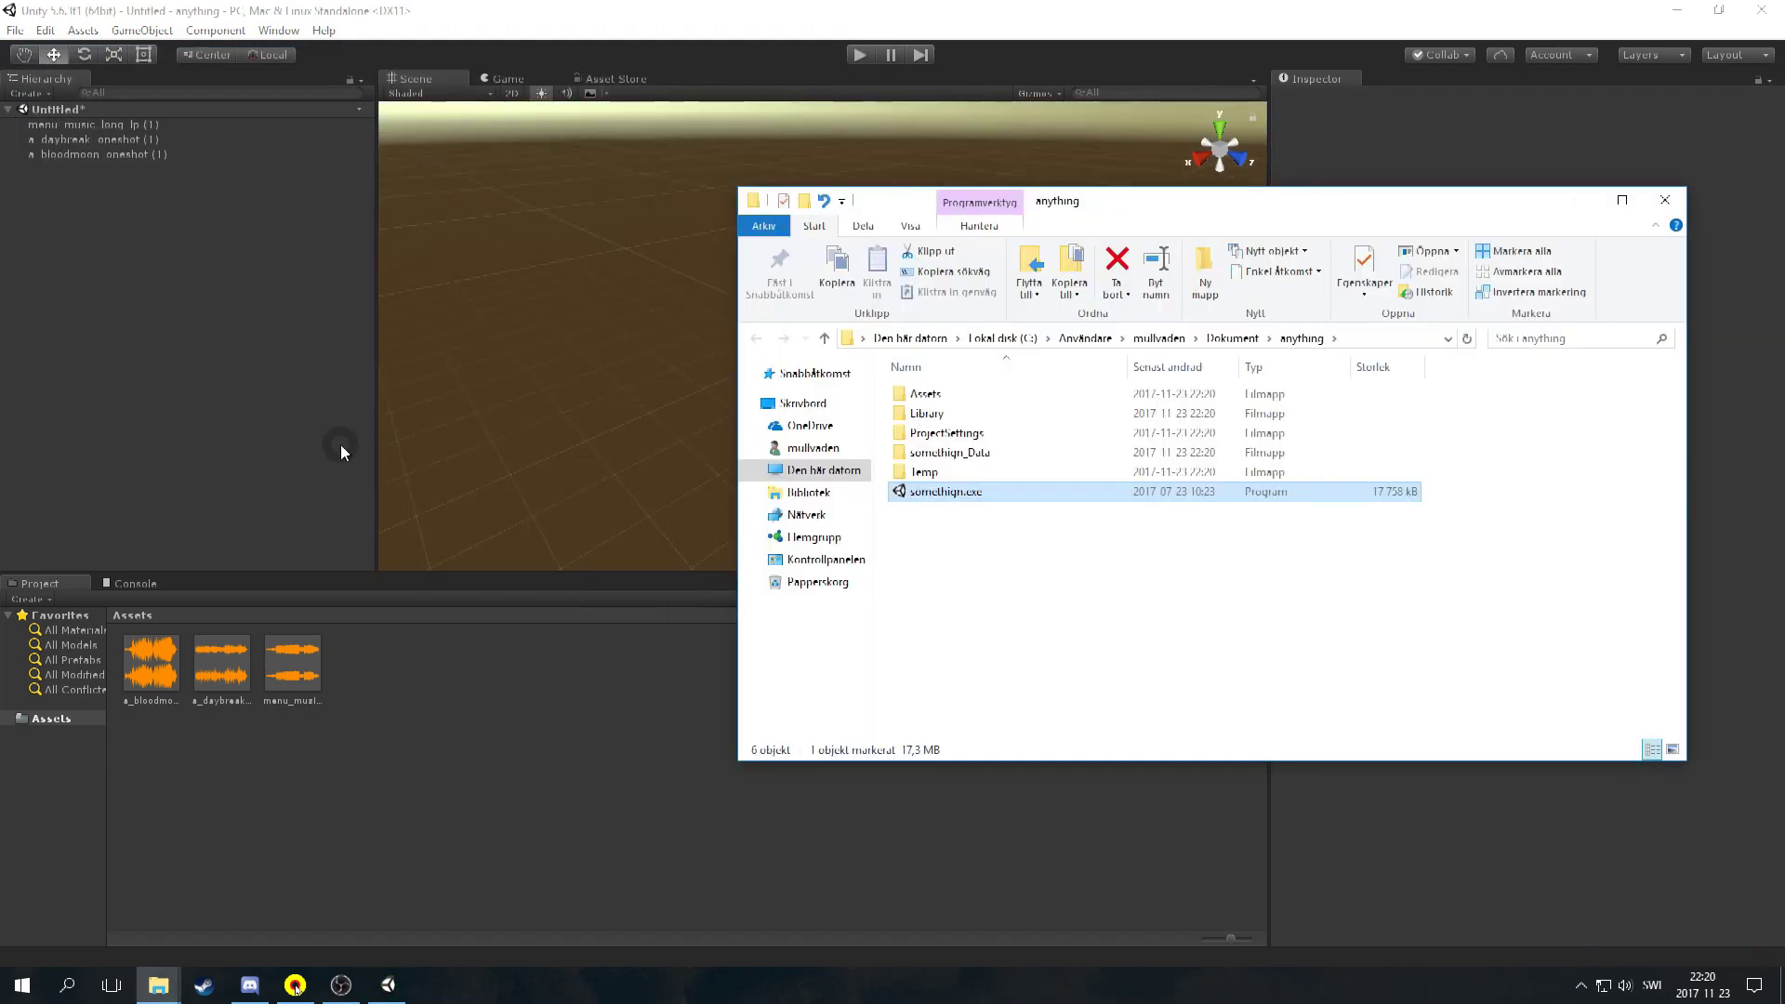
# Open the somethign_Data folder and point out the 14 110 kB sharedassets0.resource.
pyautogui.doubleClick(950, 453)
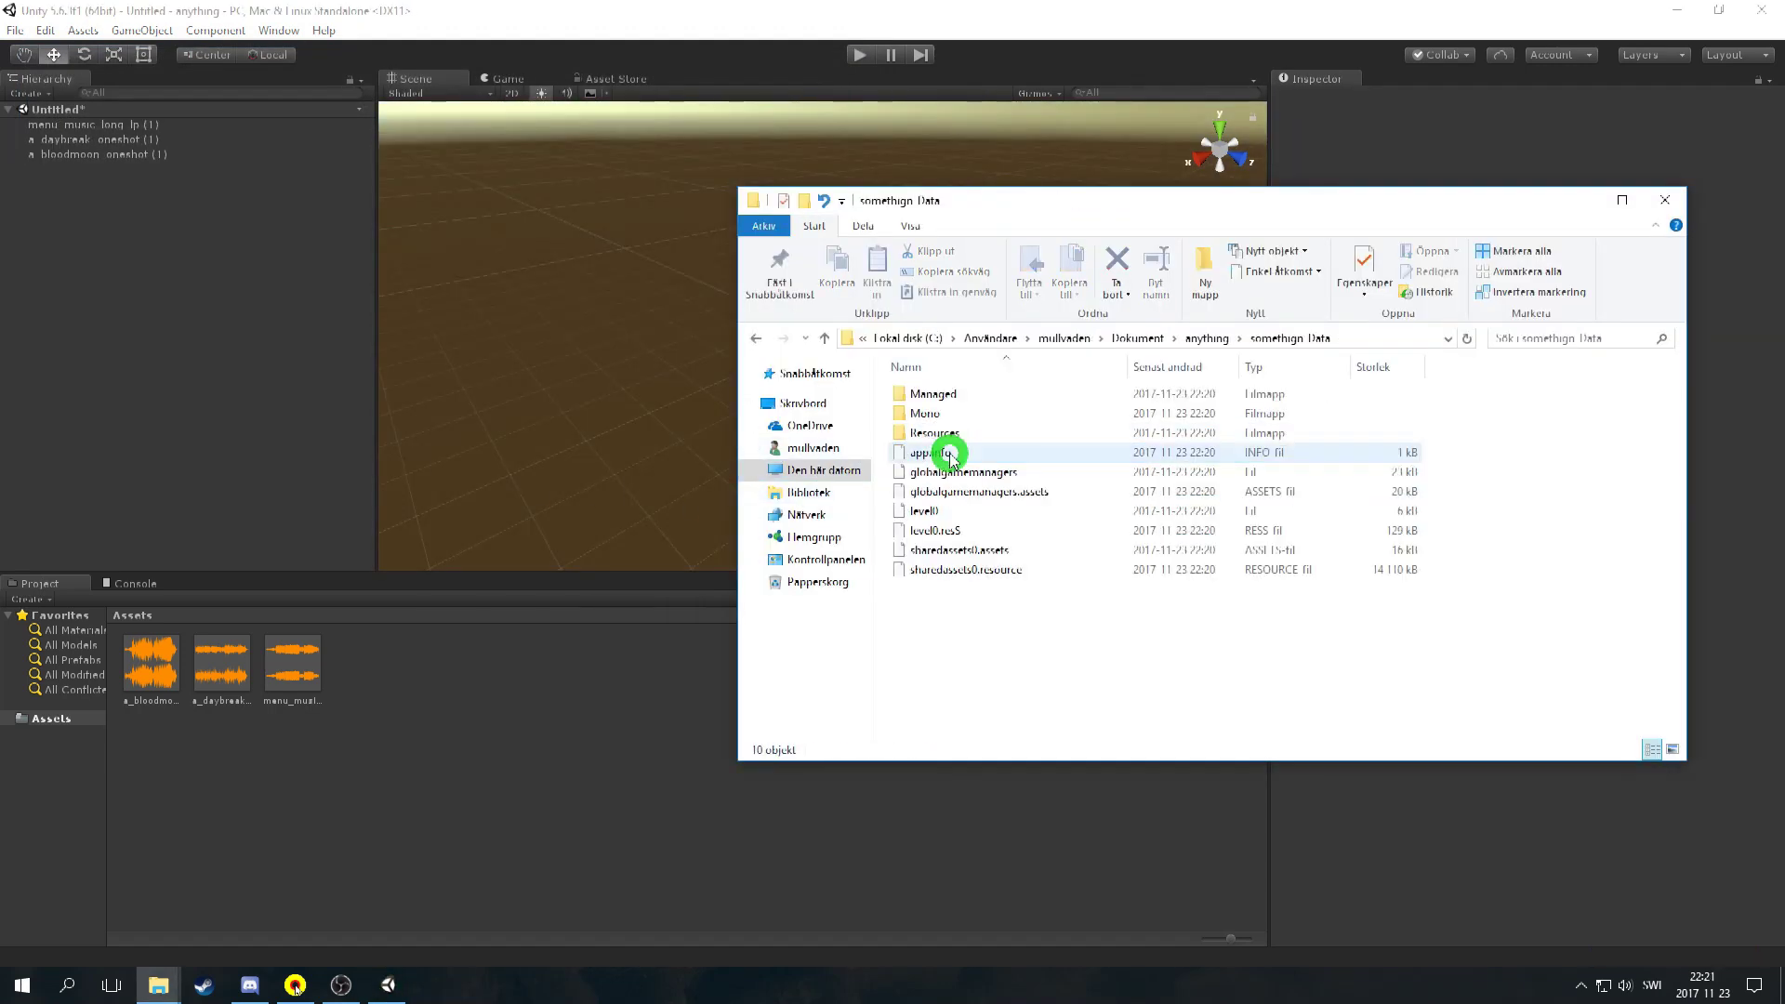
pyautogui.click(984, 569)
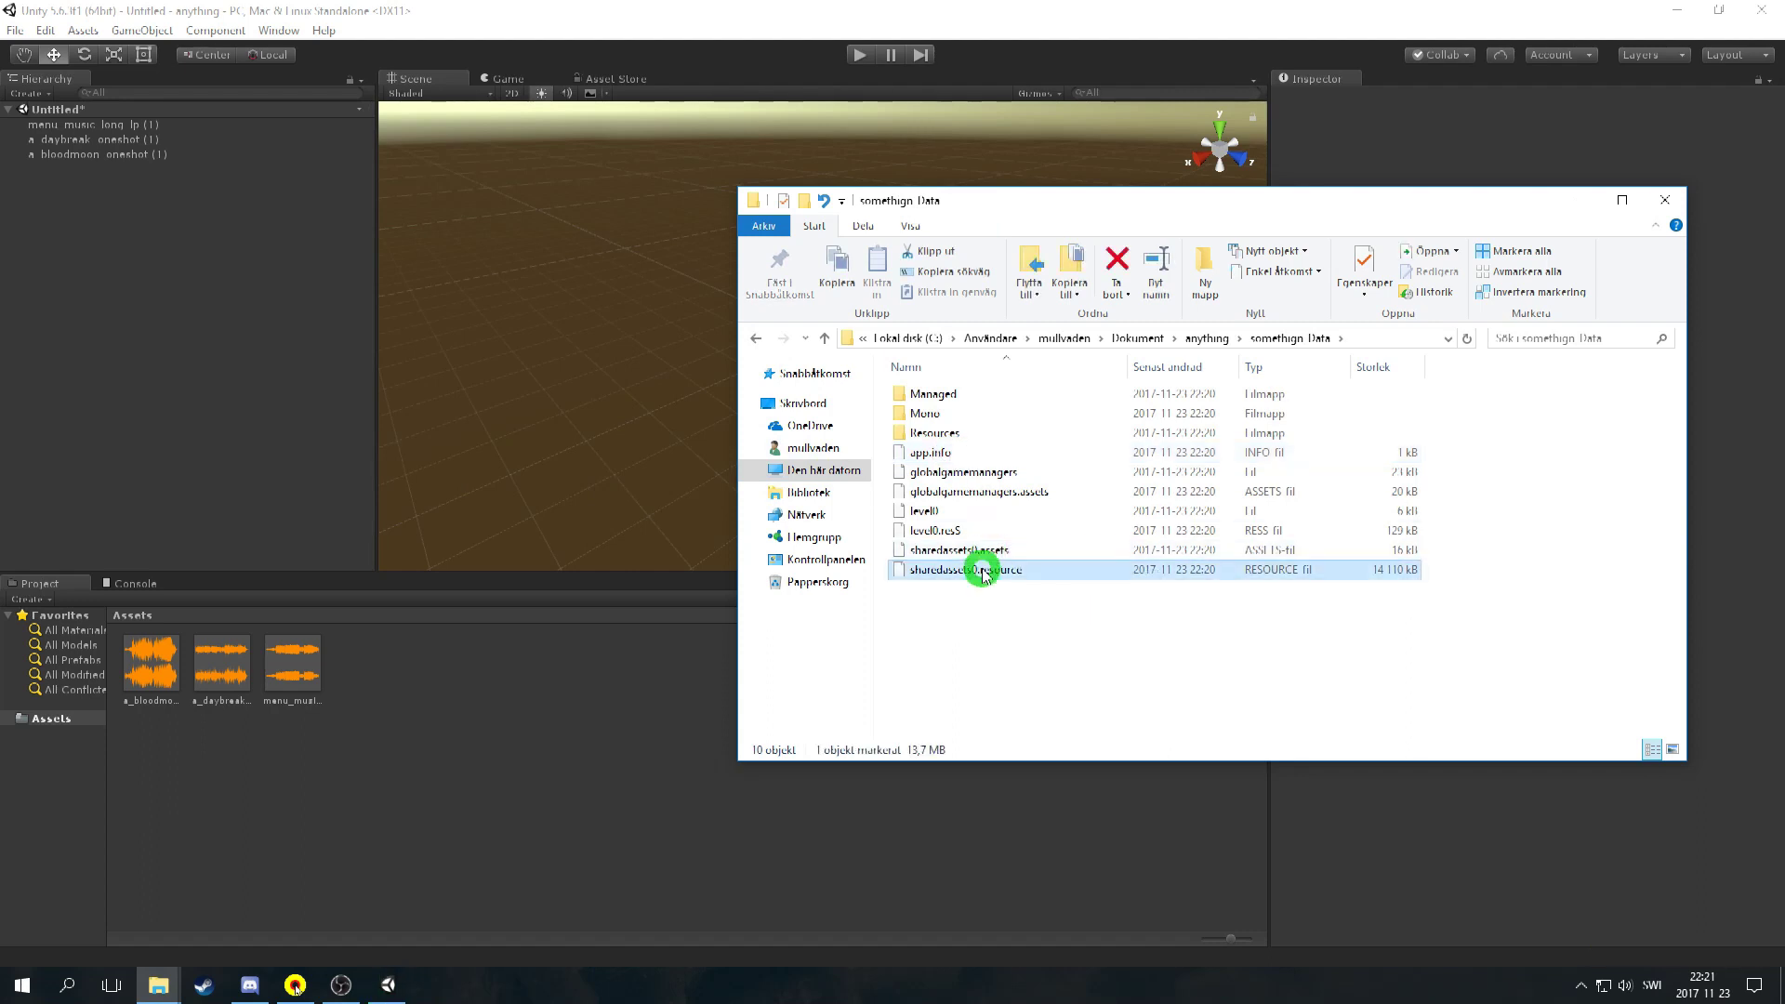
pyautogui.click(974, 648)
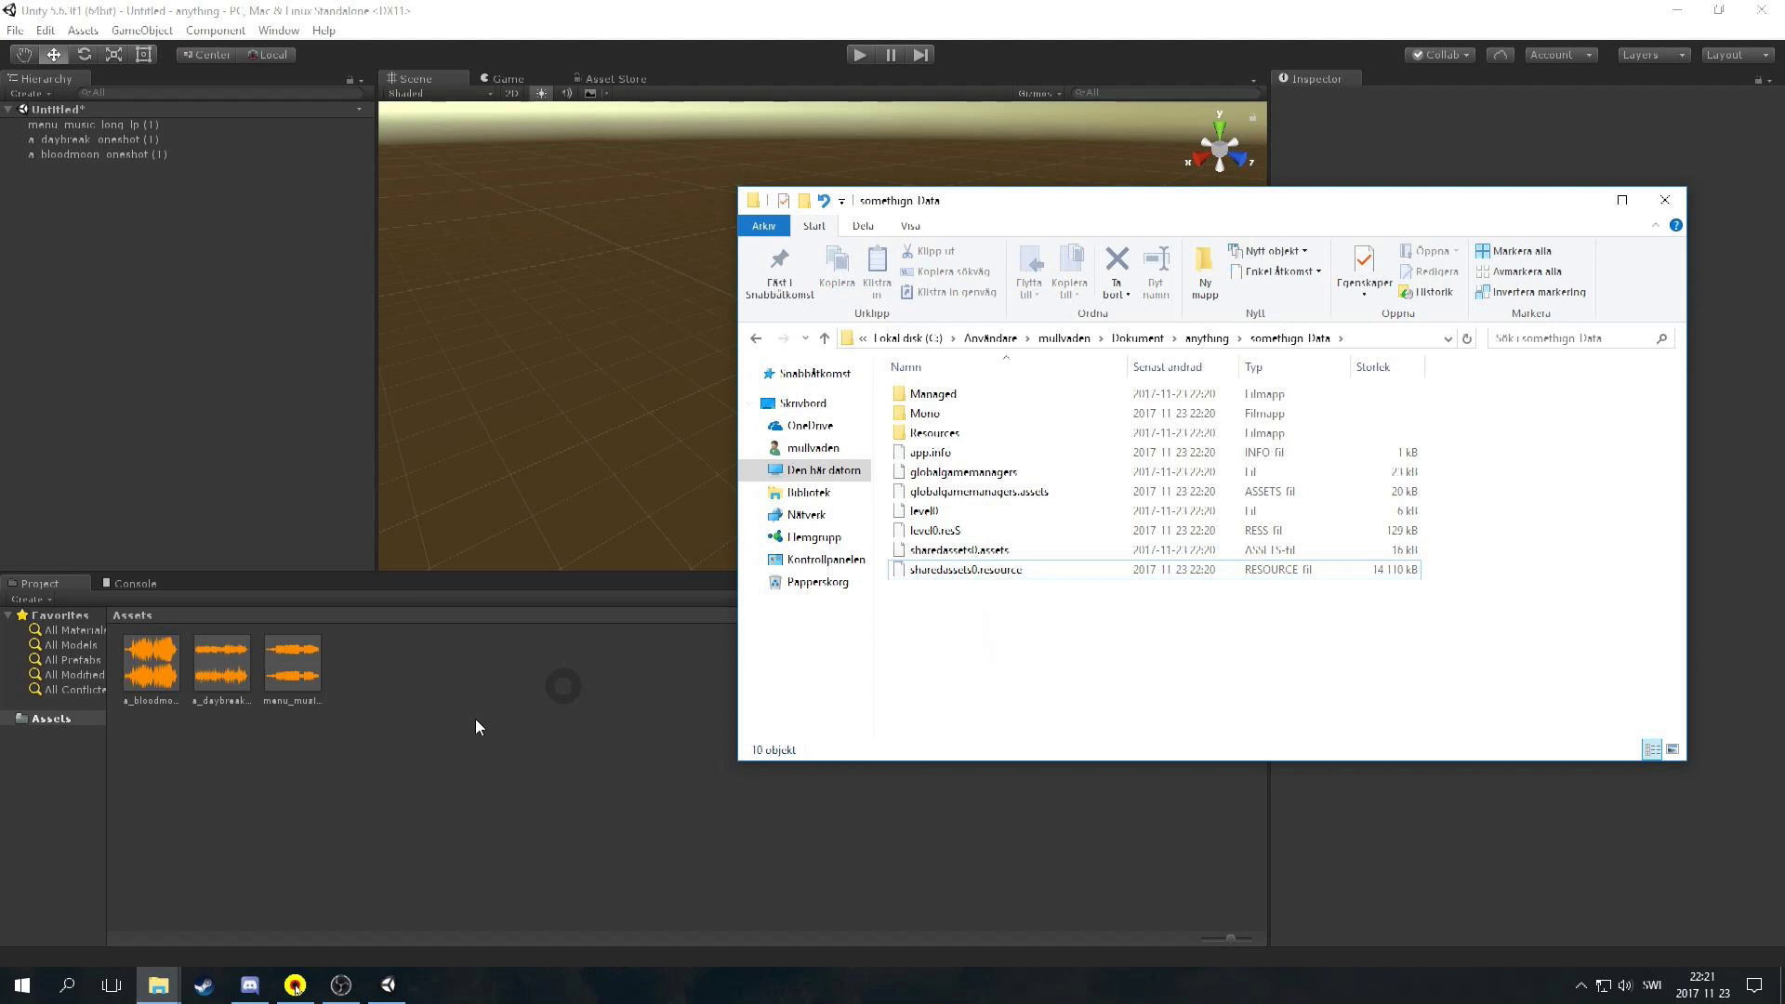
# Launch UABE and open somethign_Data's sharedassets0.assets with a chosen type database.
pyautogui.click(23, 984)
pyautogui.click(333, 862)
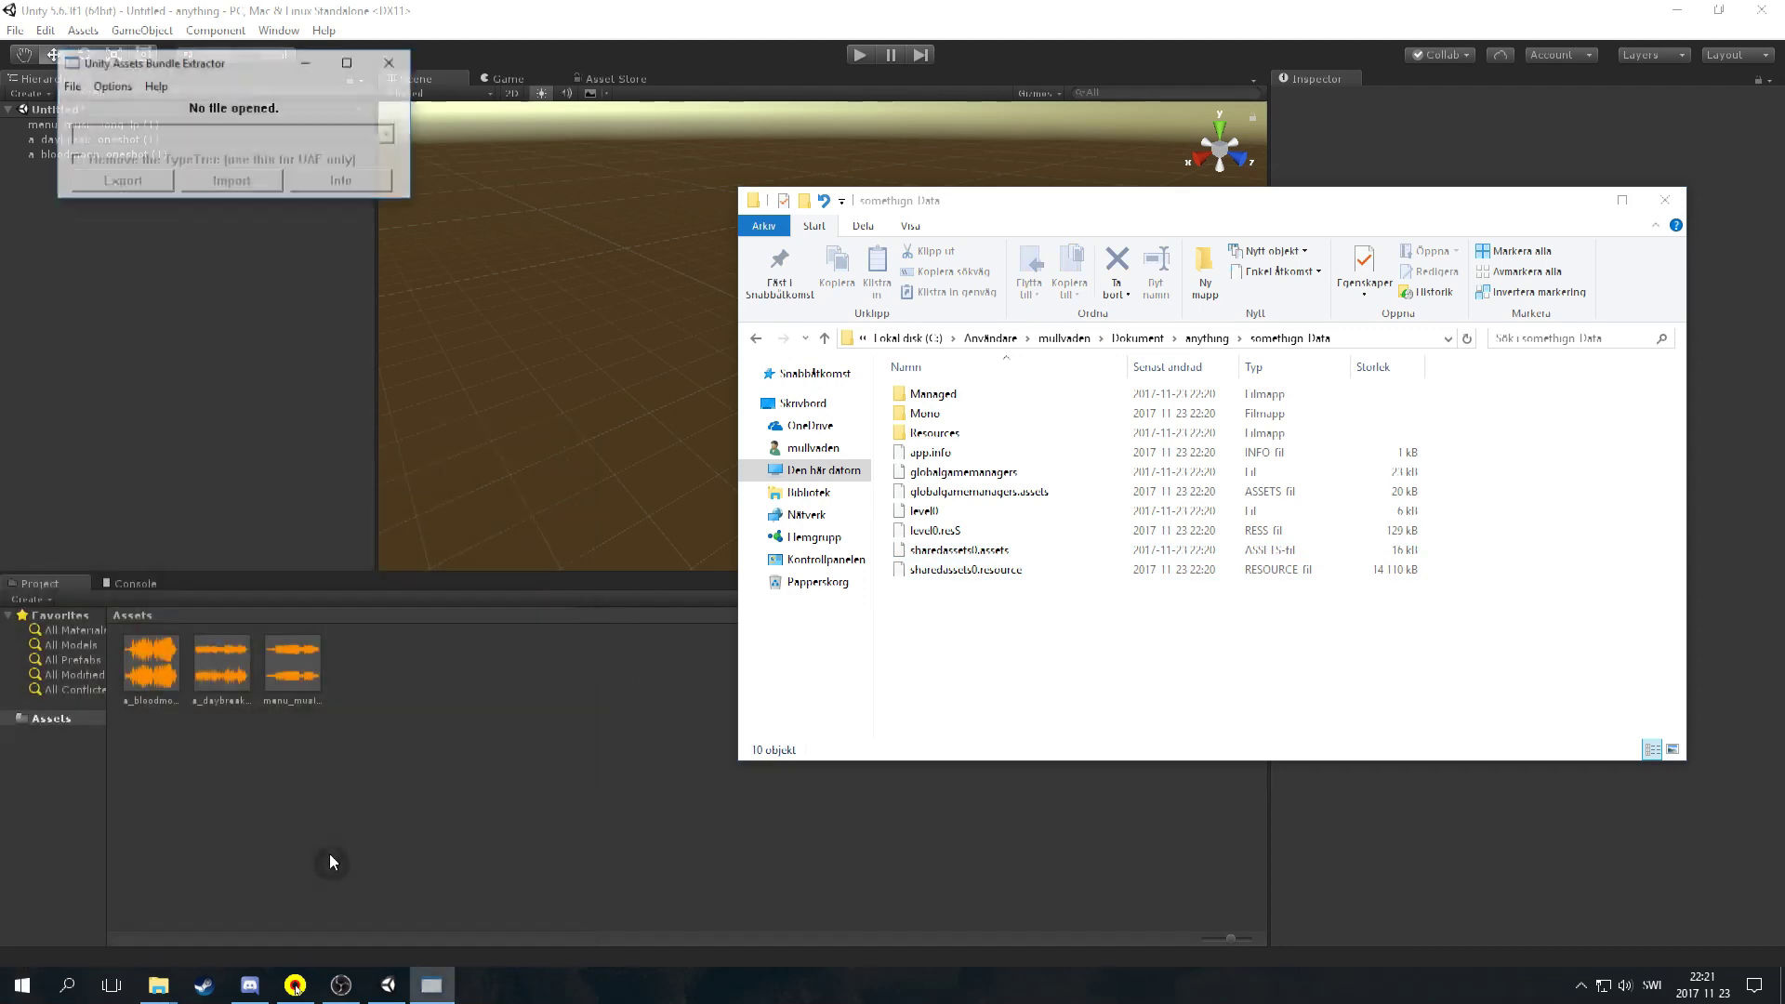
pyautogui.click(73, 86)
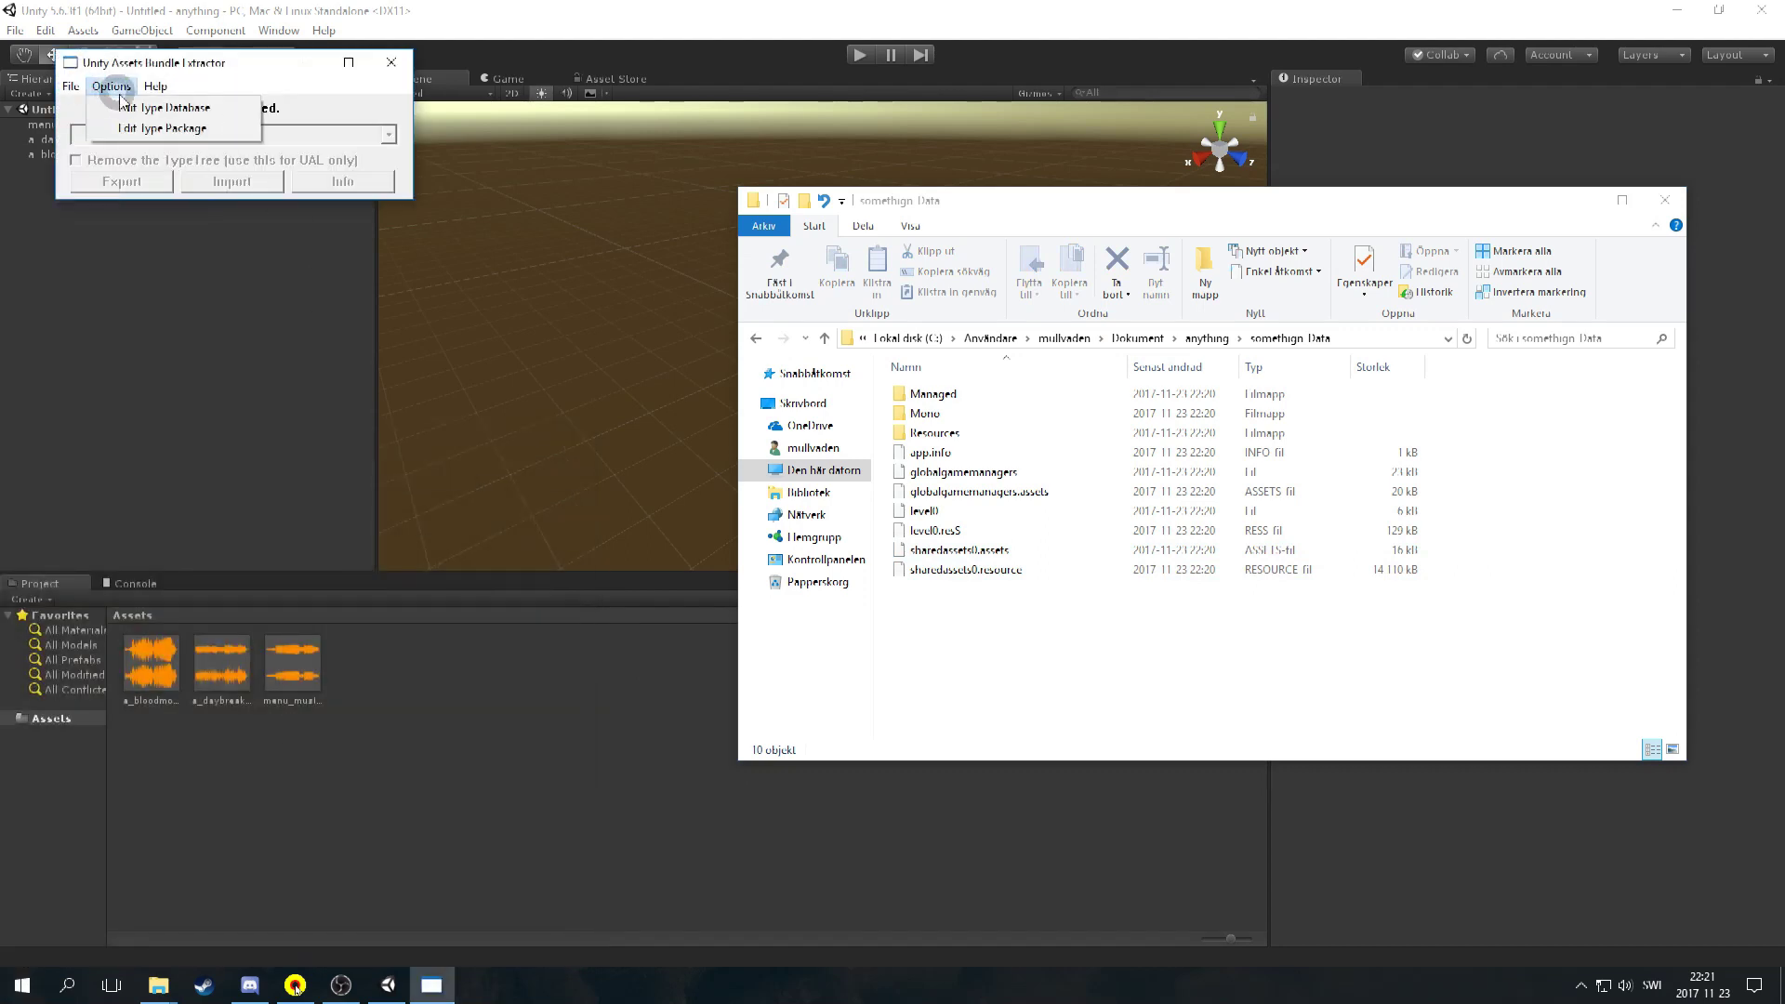
pyautogui.click(100, 108)
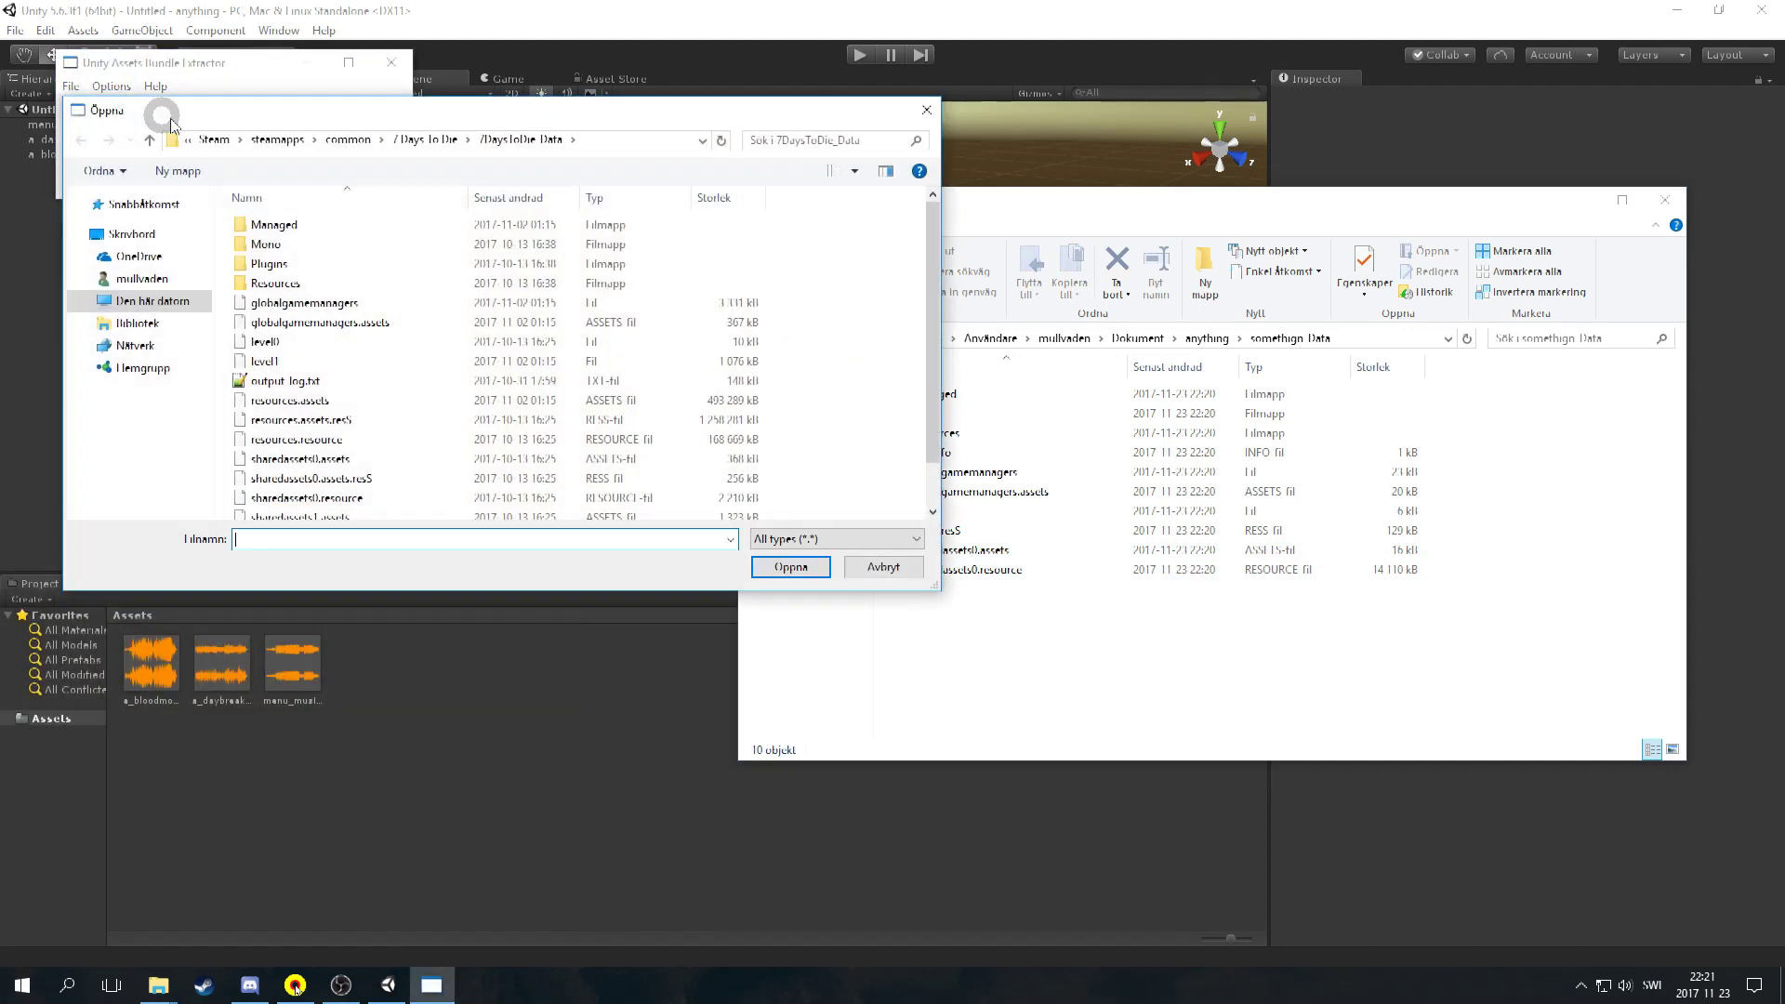
pyautogui.click(157, 325)
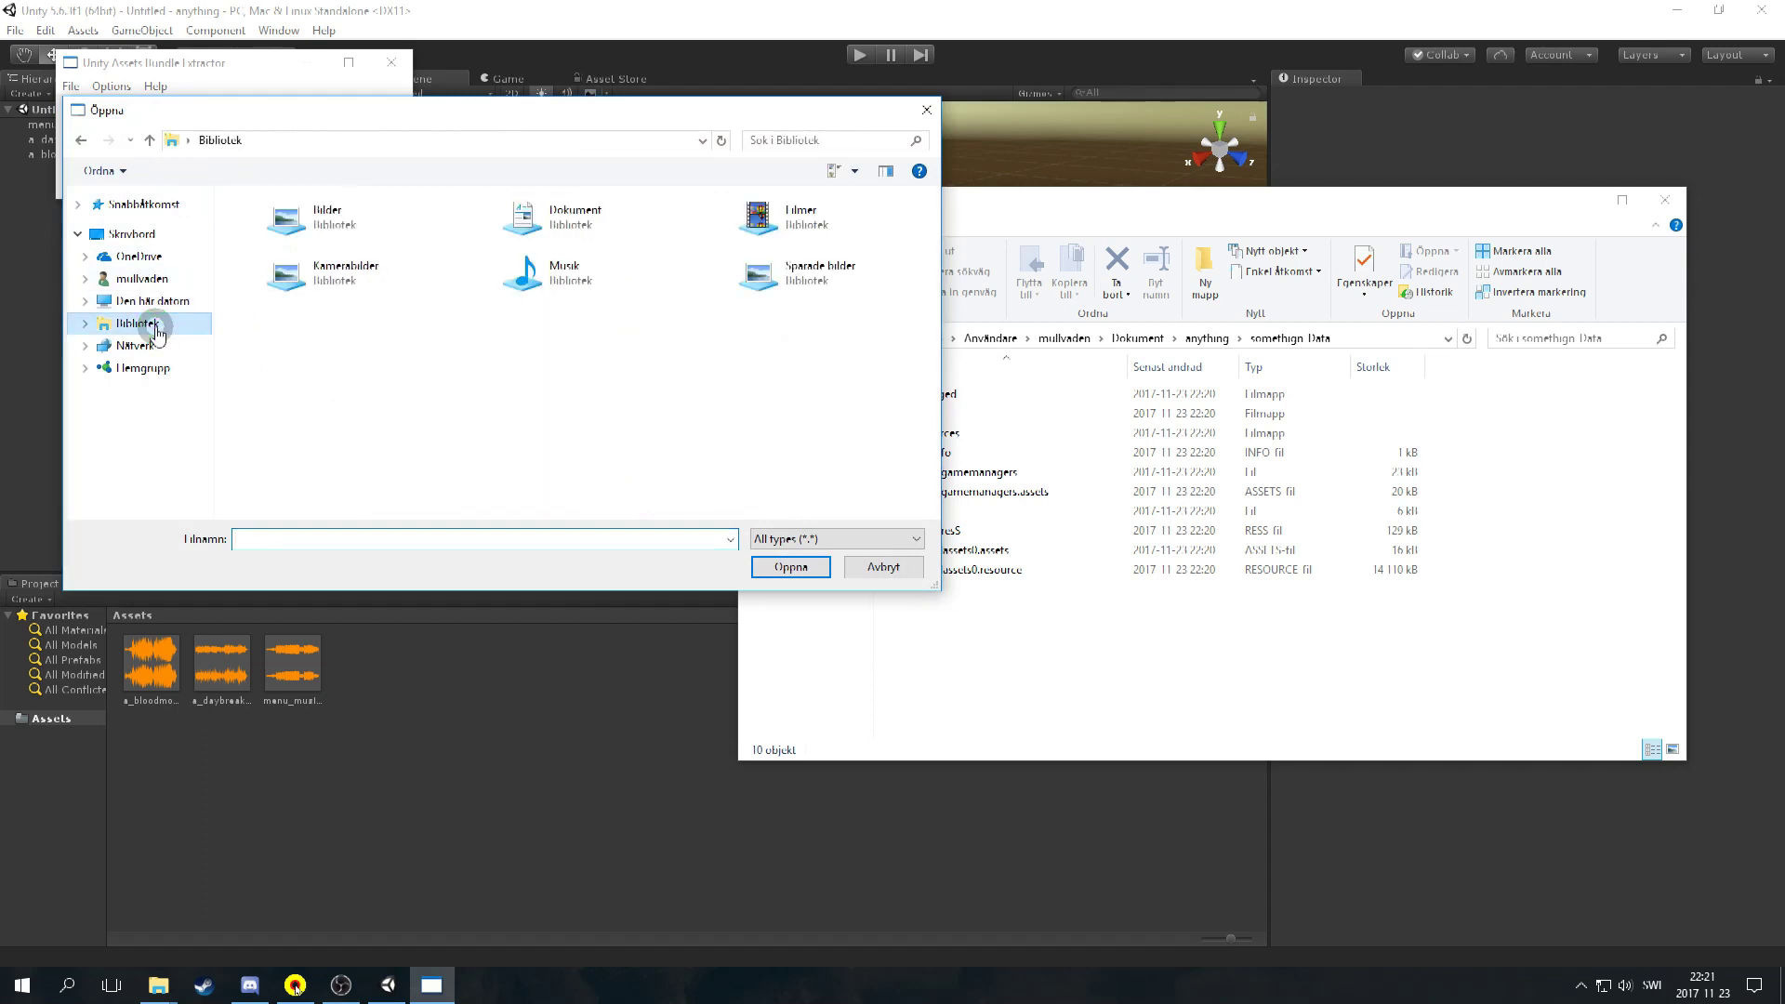
pyautogui.doubleClick(577, 232)
pyautogui.doubleClick(291, 268)
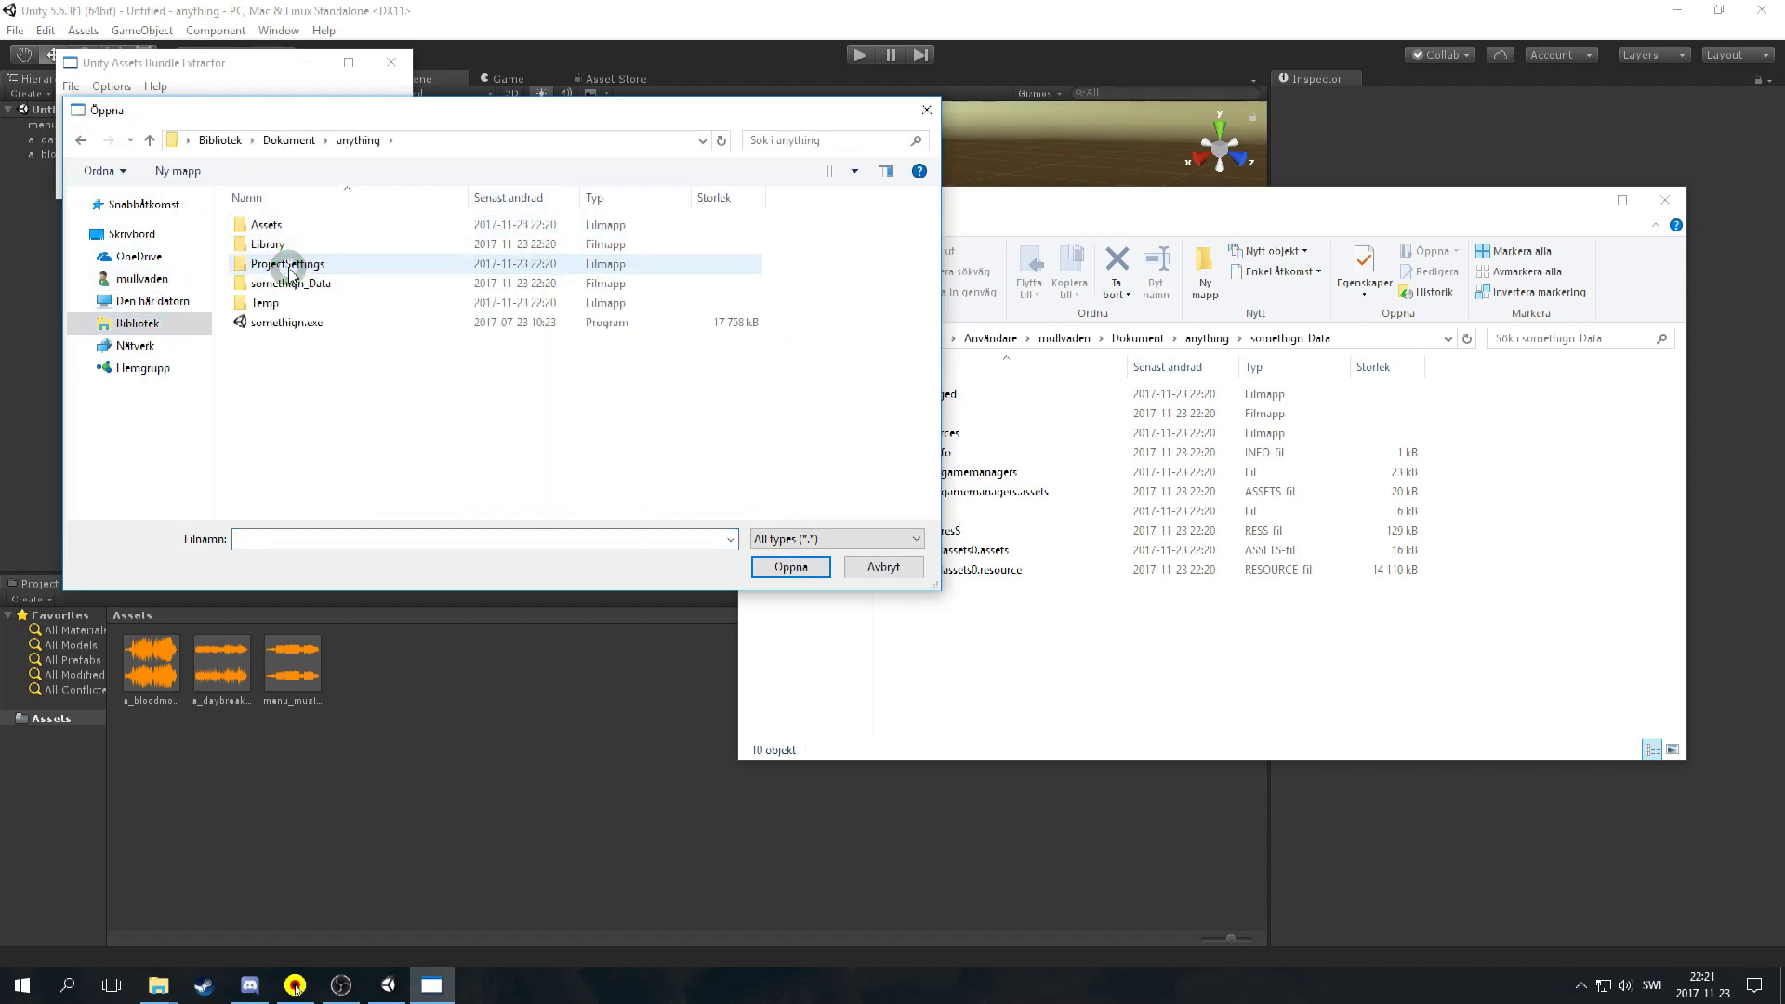
pyautogui.doubleClick(288, 284)
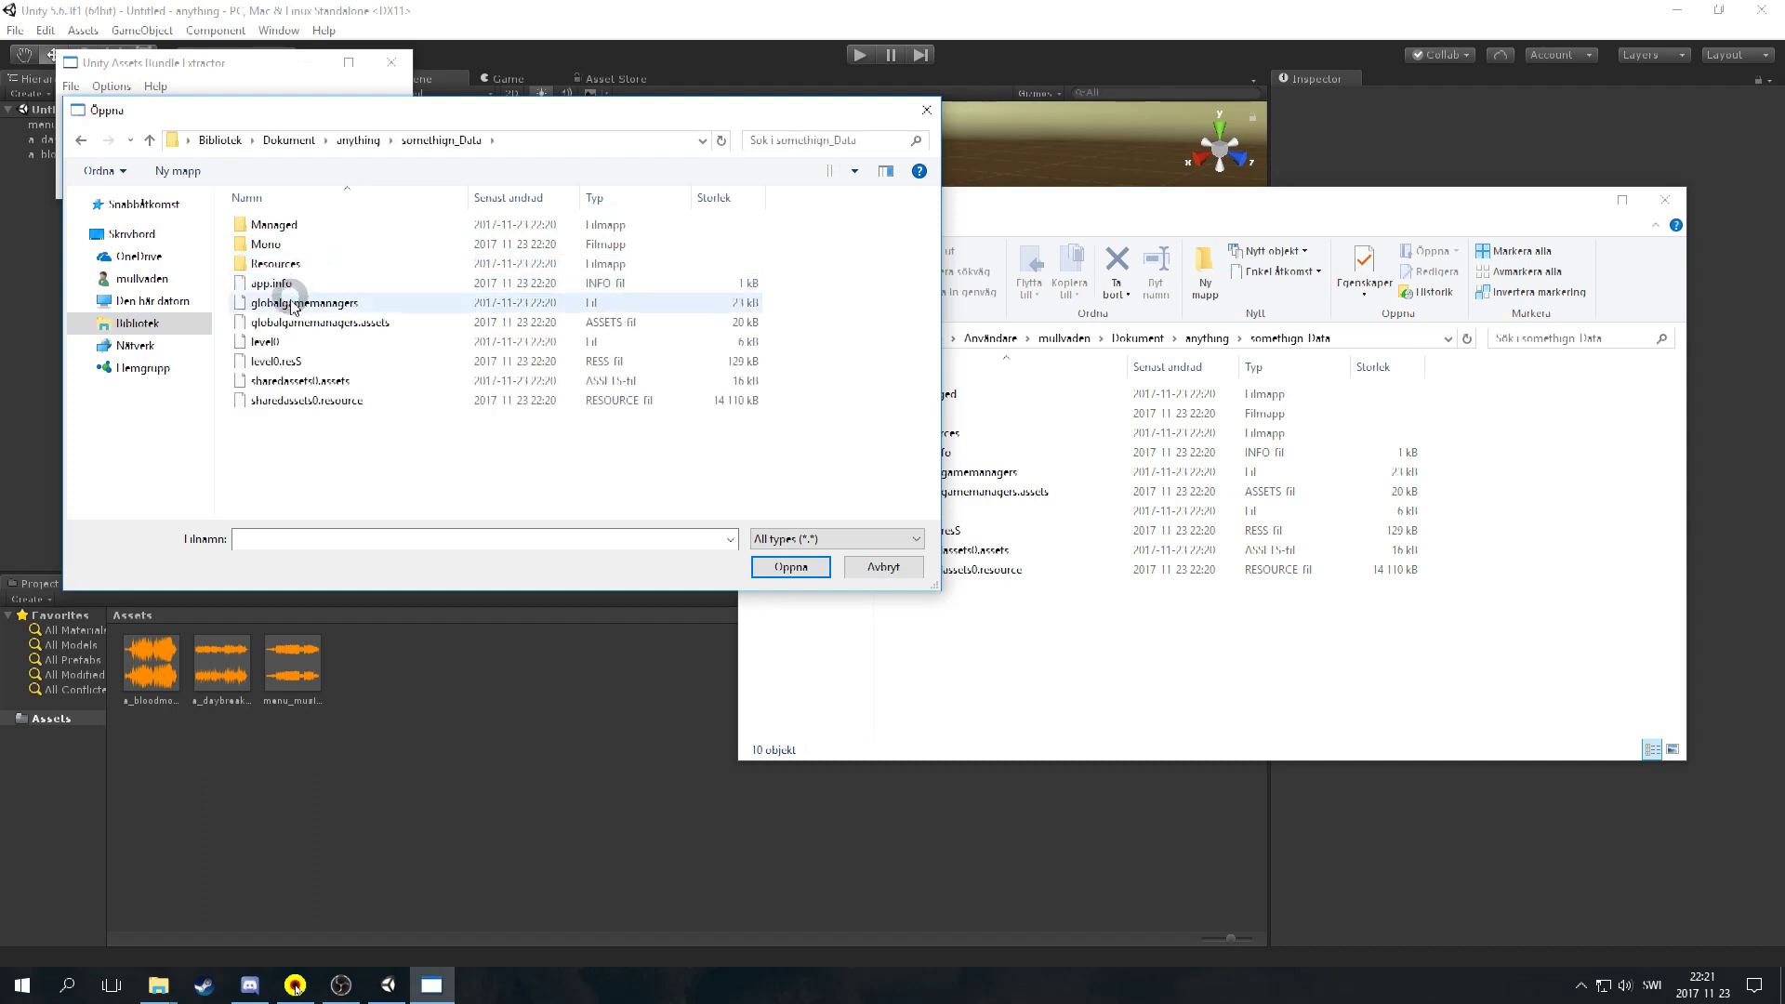
pyautogui.doubleClick(311, 401)
pyautogui.click(93, 345)
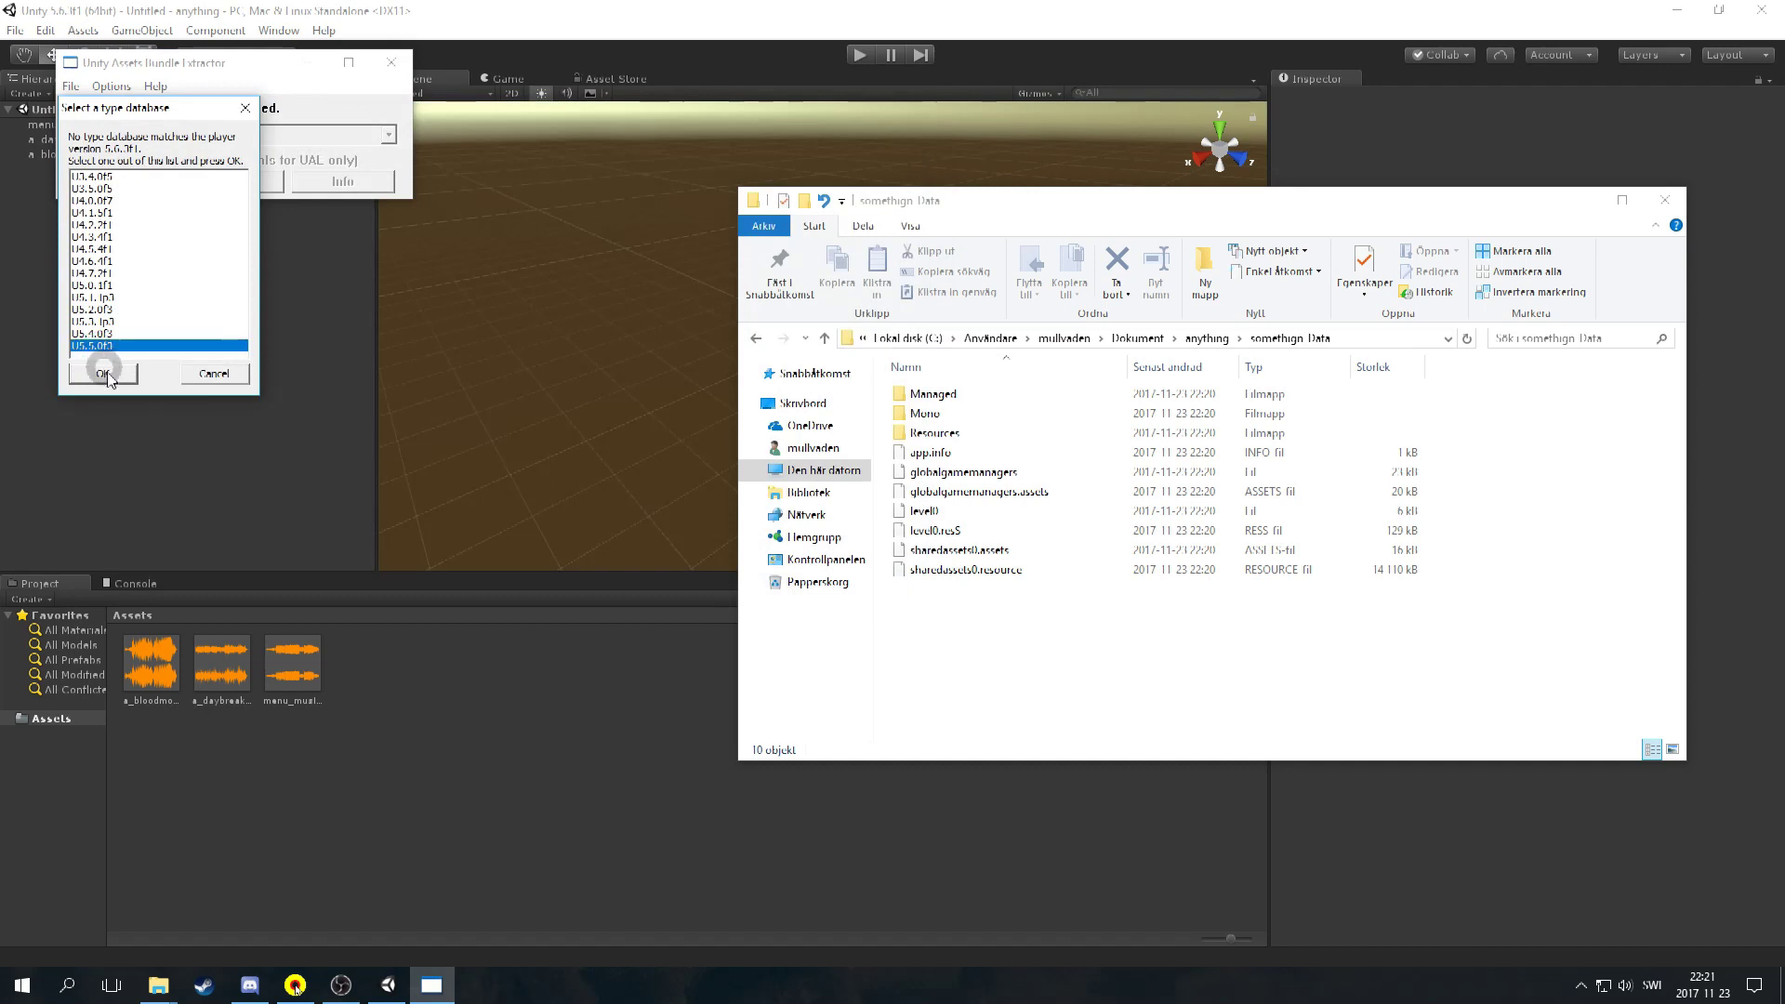
pyautogui.click(102, 372)
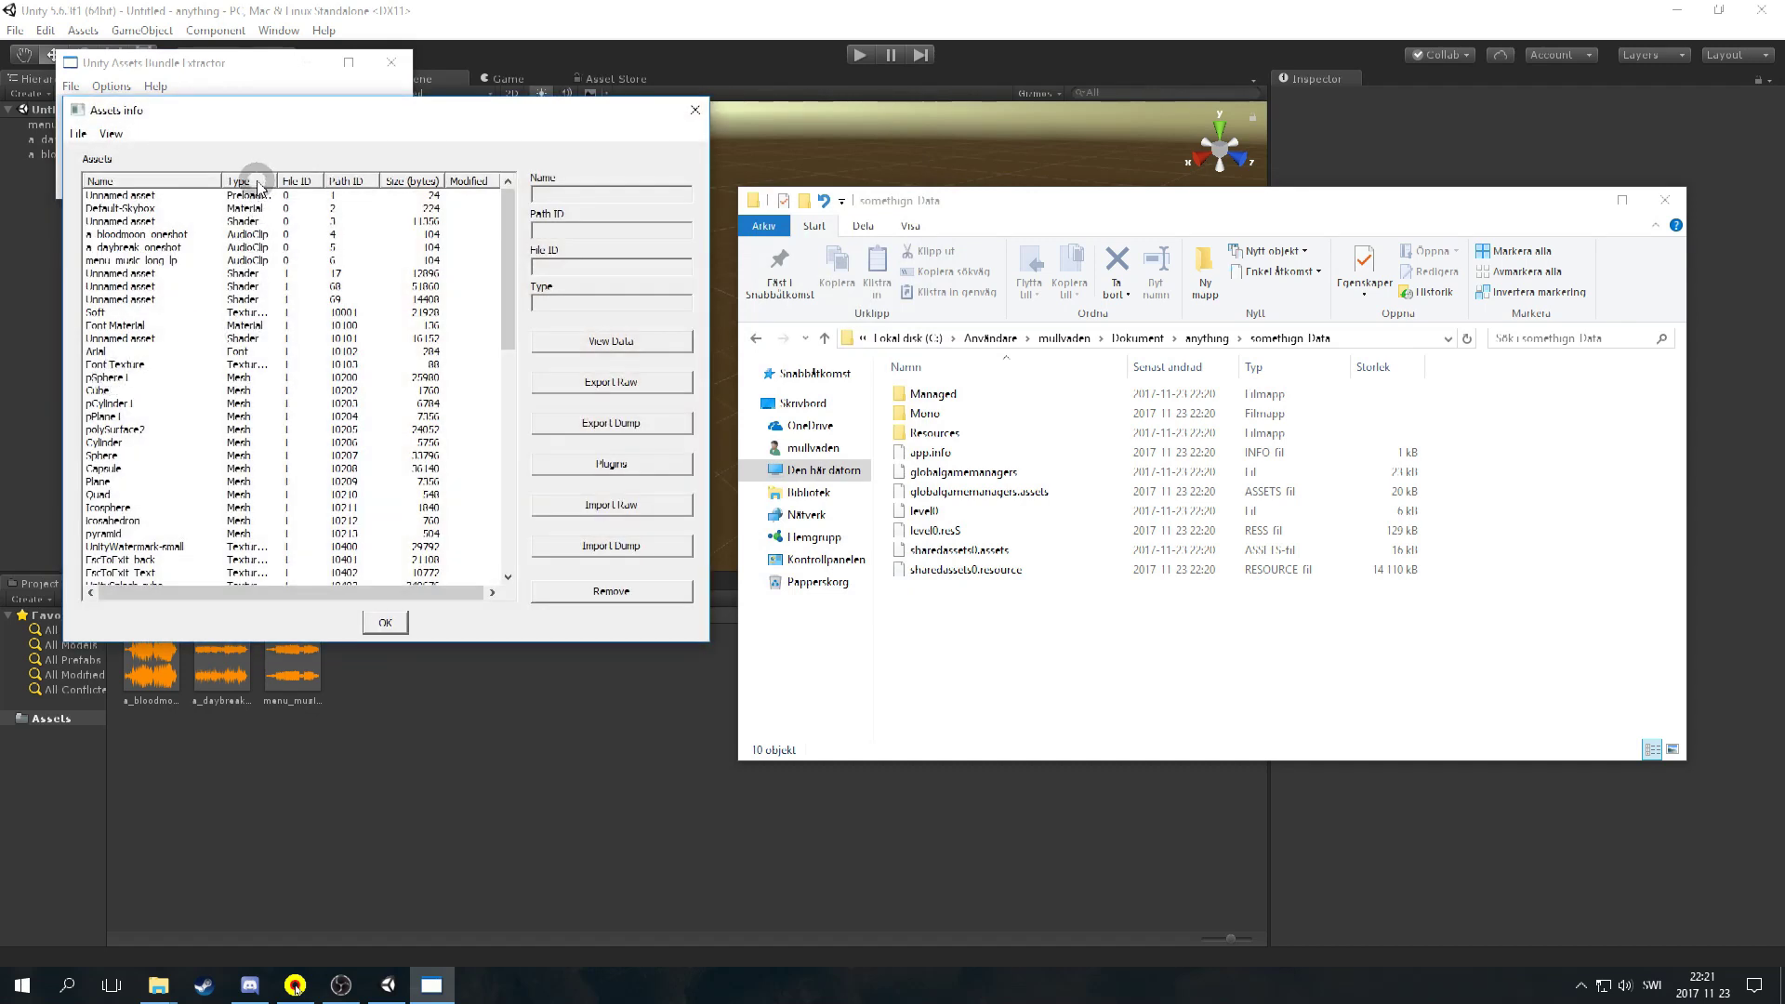
# Sort assets by type and select the three AudioClips.
pyautogui.click(259, 184)
pyautogui.click(258, 183)
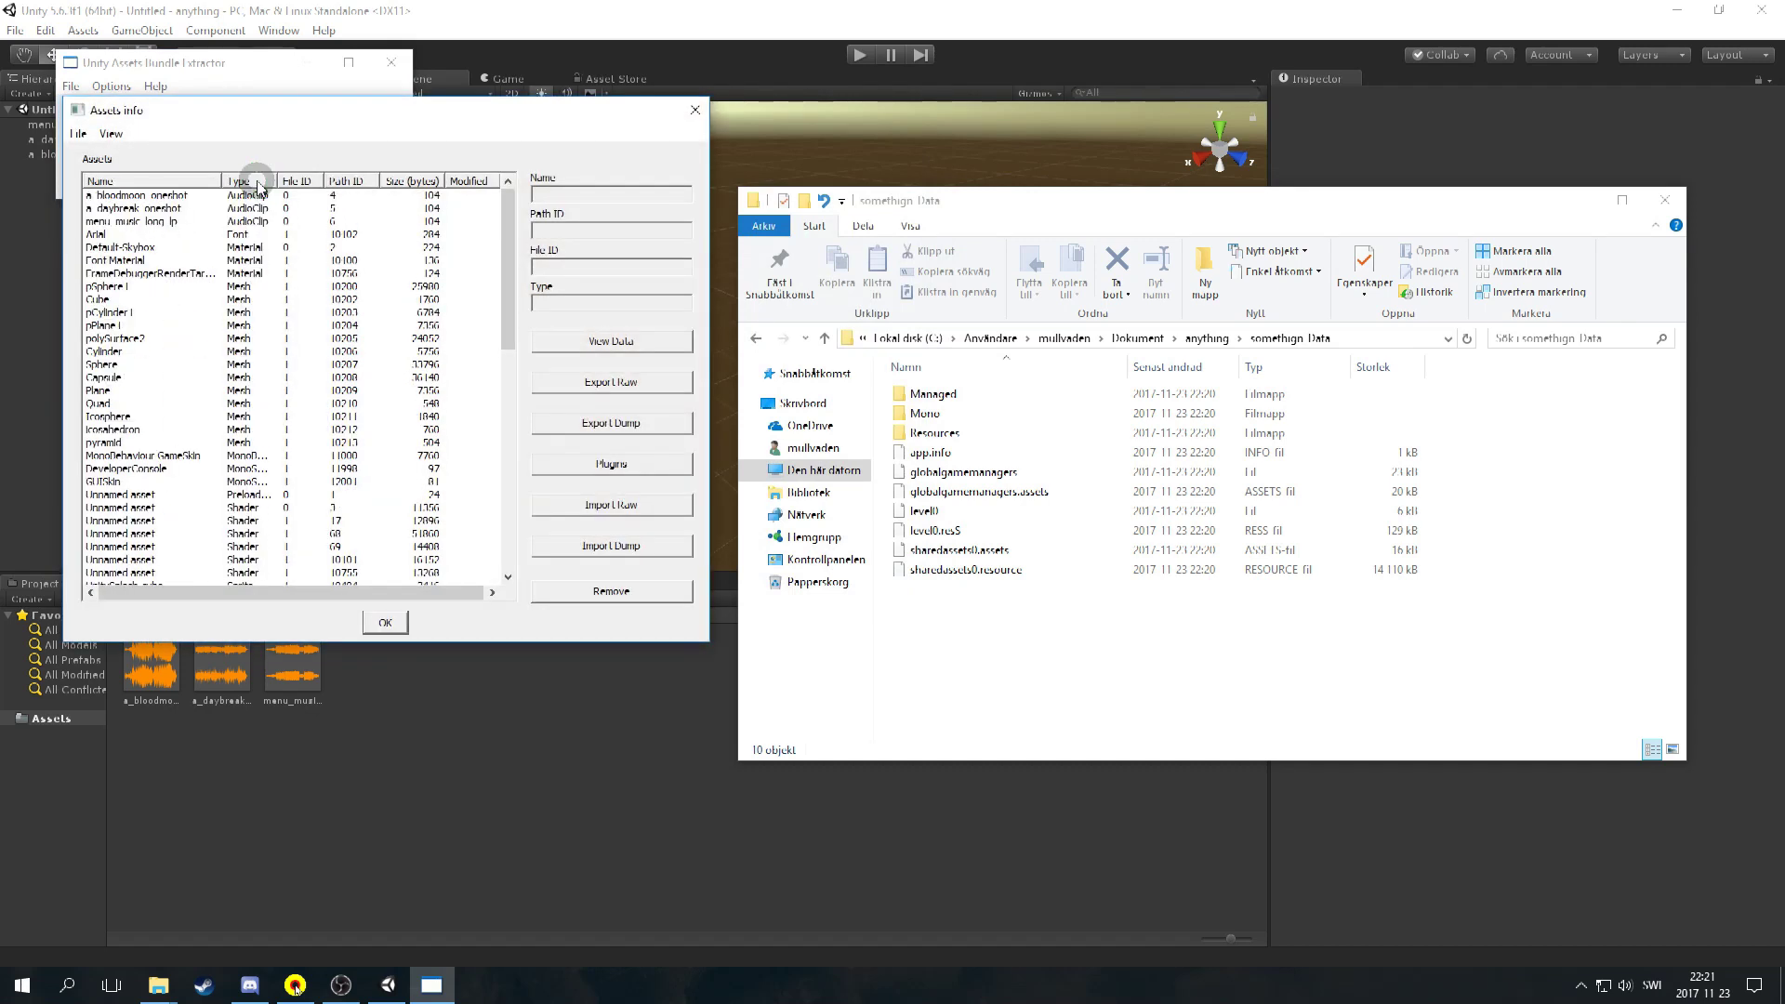
pyautogui.click(158, 196)
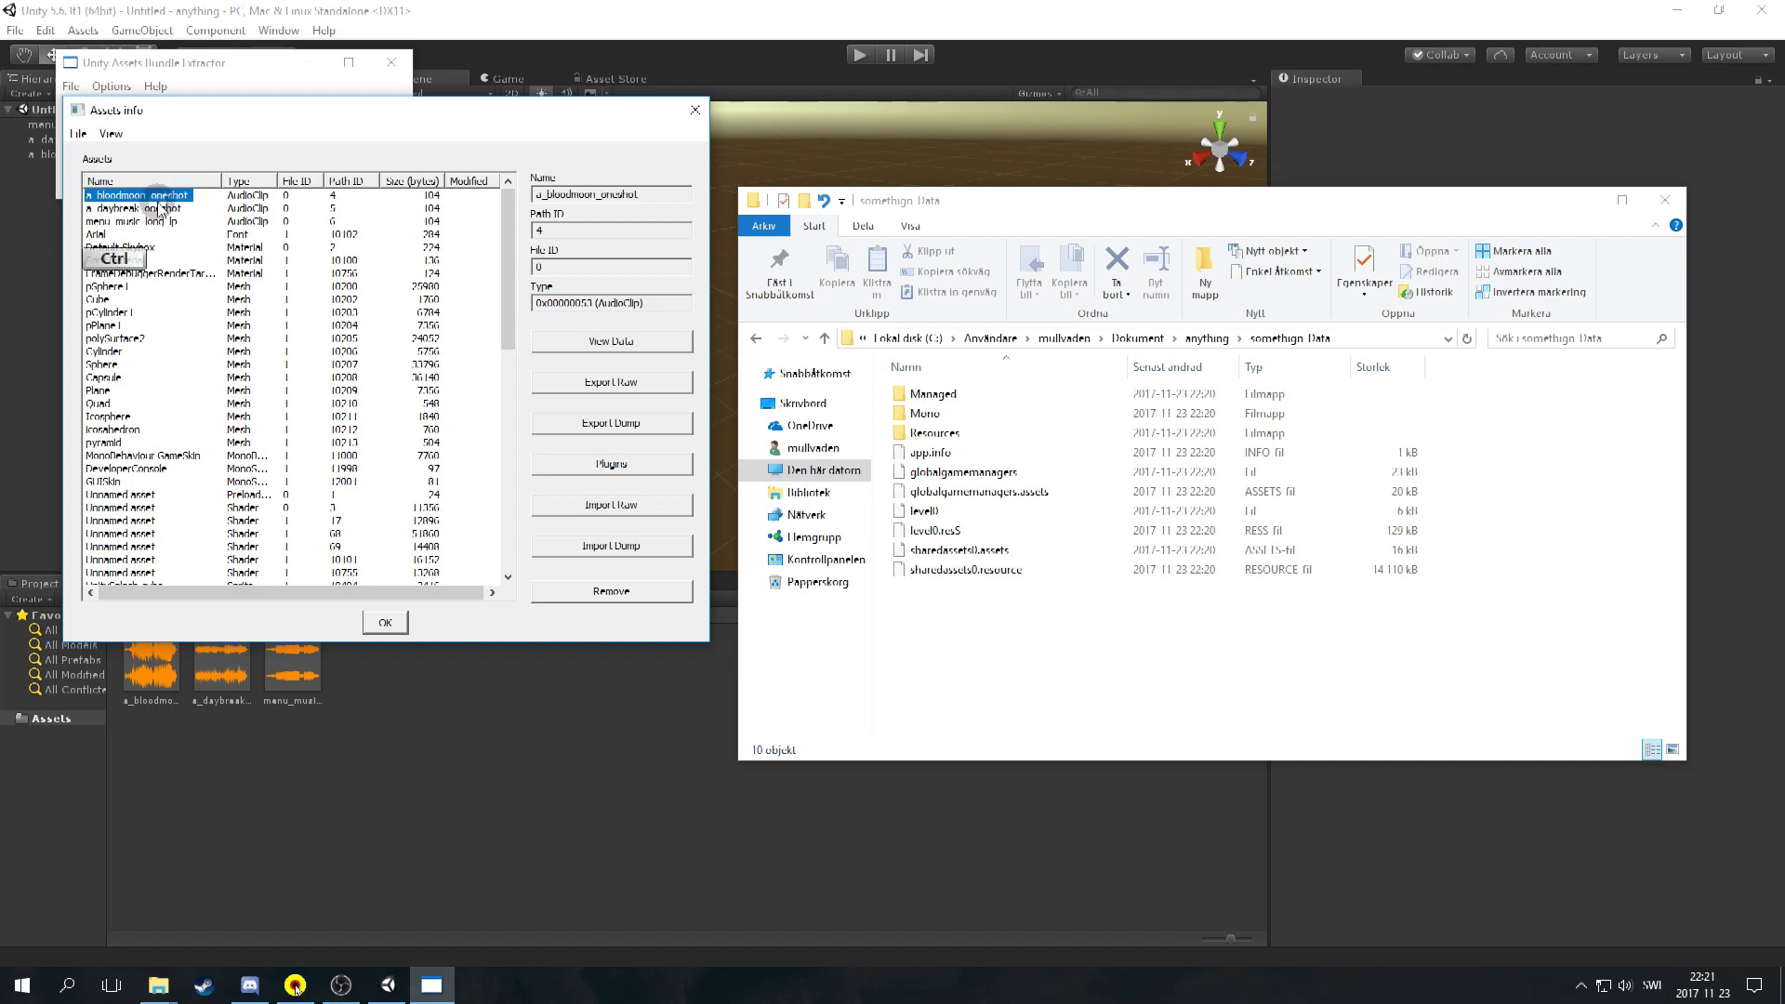
pyautogui.keyDown('ctrl'); pyautogui.click(160, 209); pyautogui.keyUp('ctrl')
pyautogui.keyDown('ctrl'); pyautogui.click(153, 221); pyautogui.keyUp('ctrl')
pyautogui.click(626, 502)
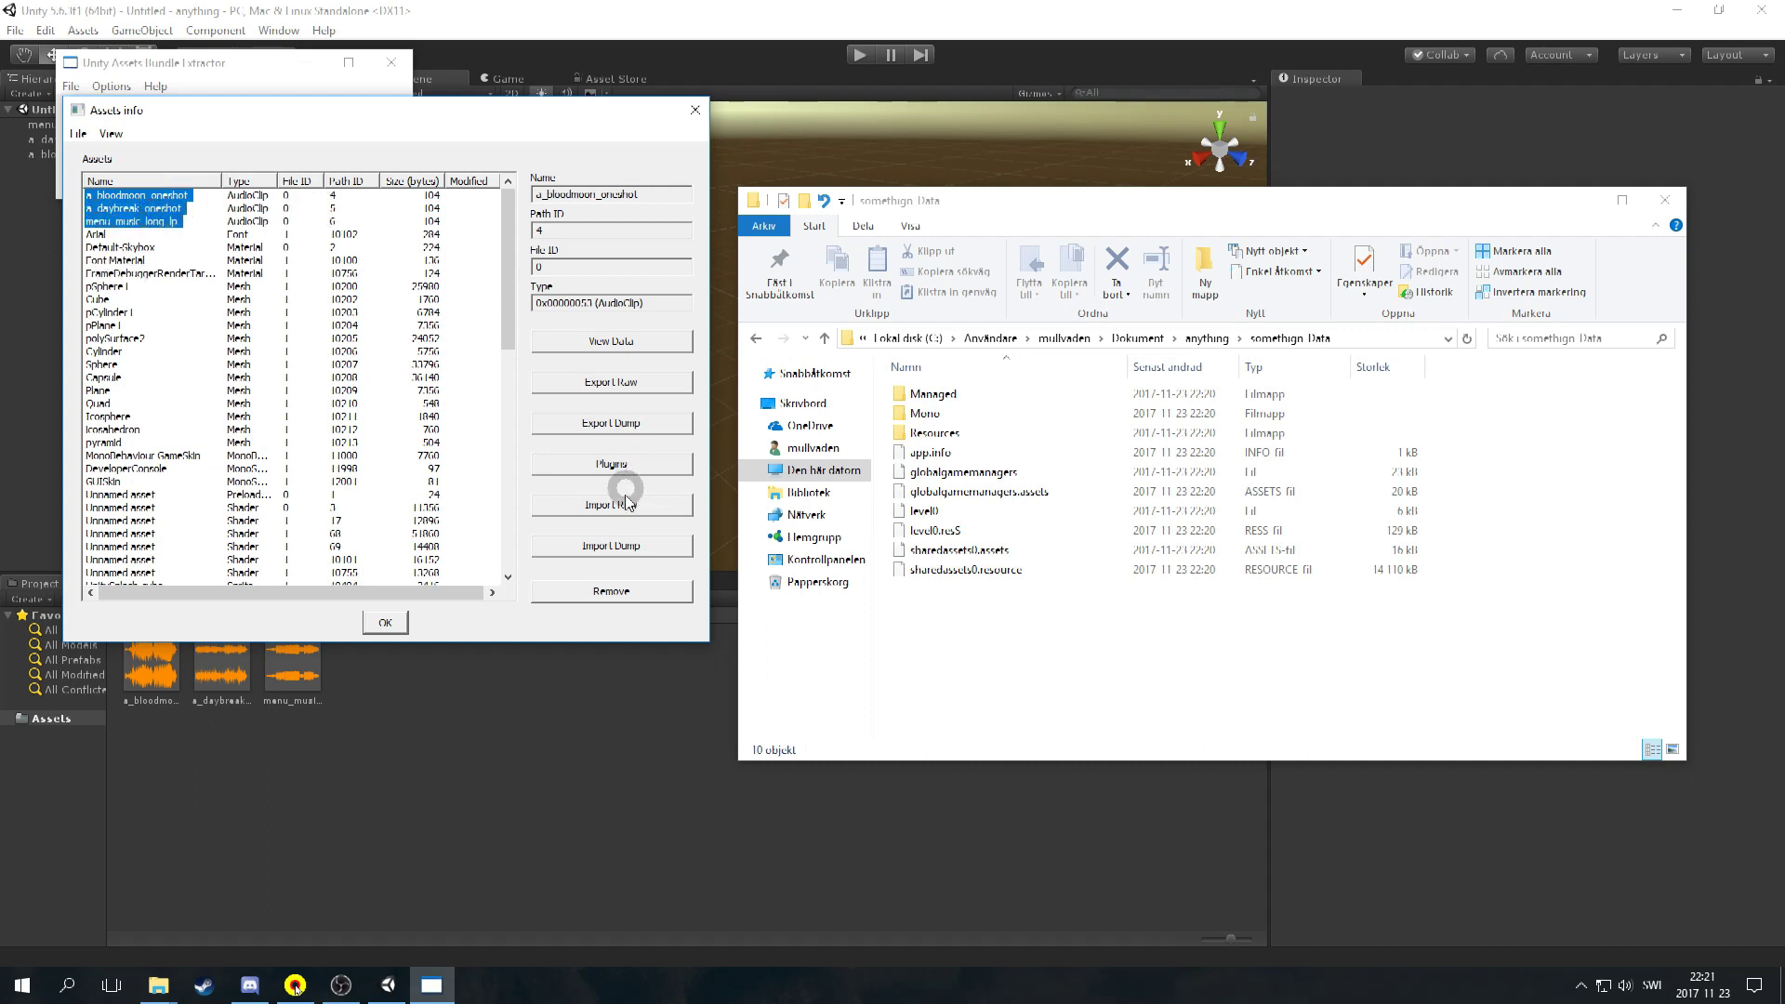
# Export the three AudioClip dumps into a new 'dumps' folder in somethign_Data.
pyautogui.click(619, 423)
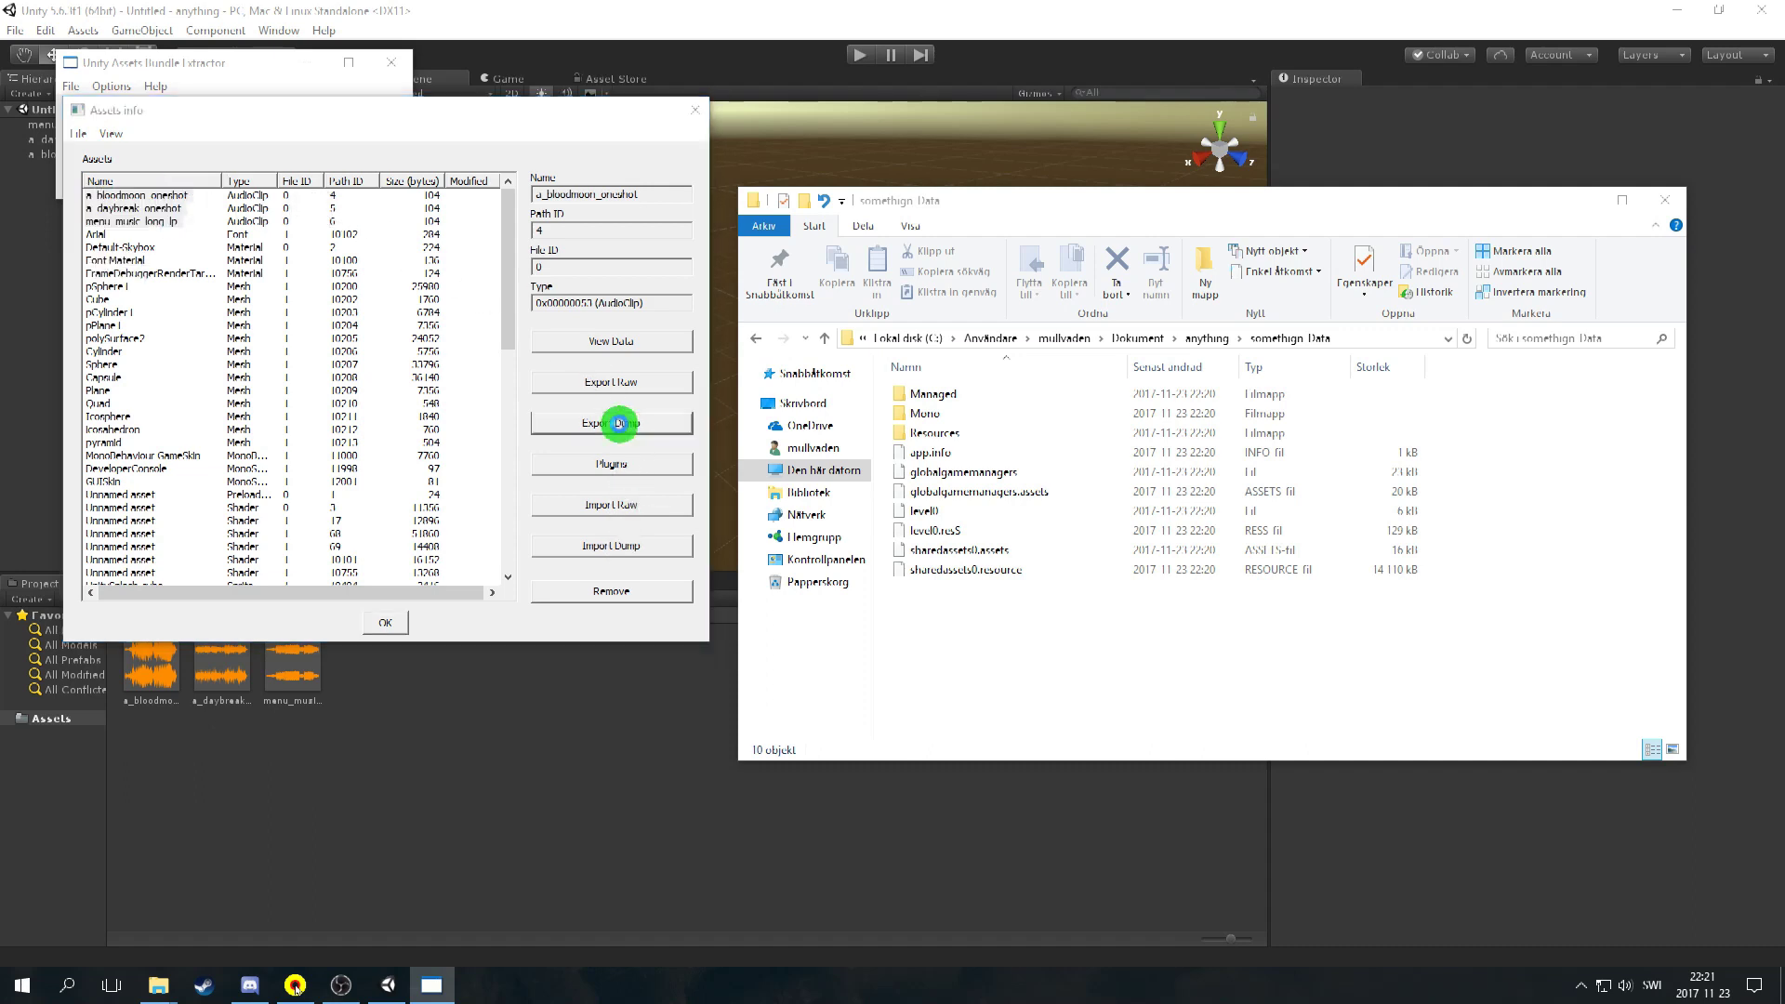
pyautogui.rightClick(376, 369)
pyautogui.moveTo(495, 595)
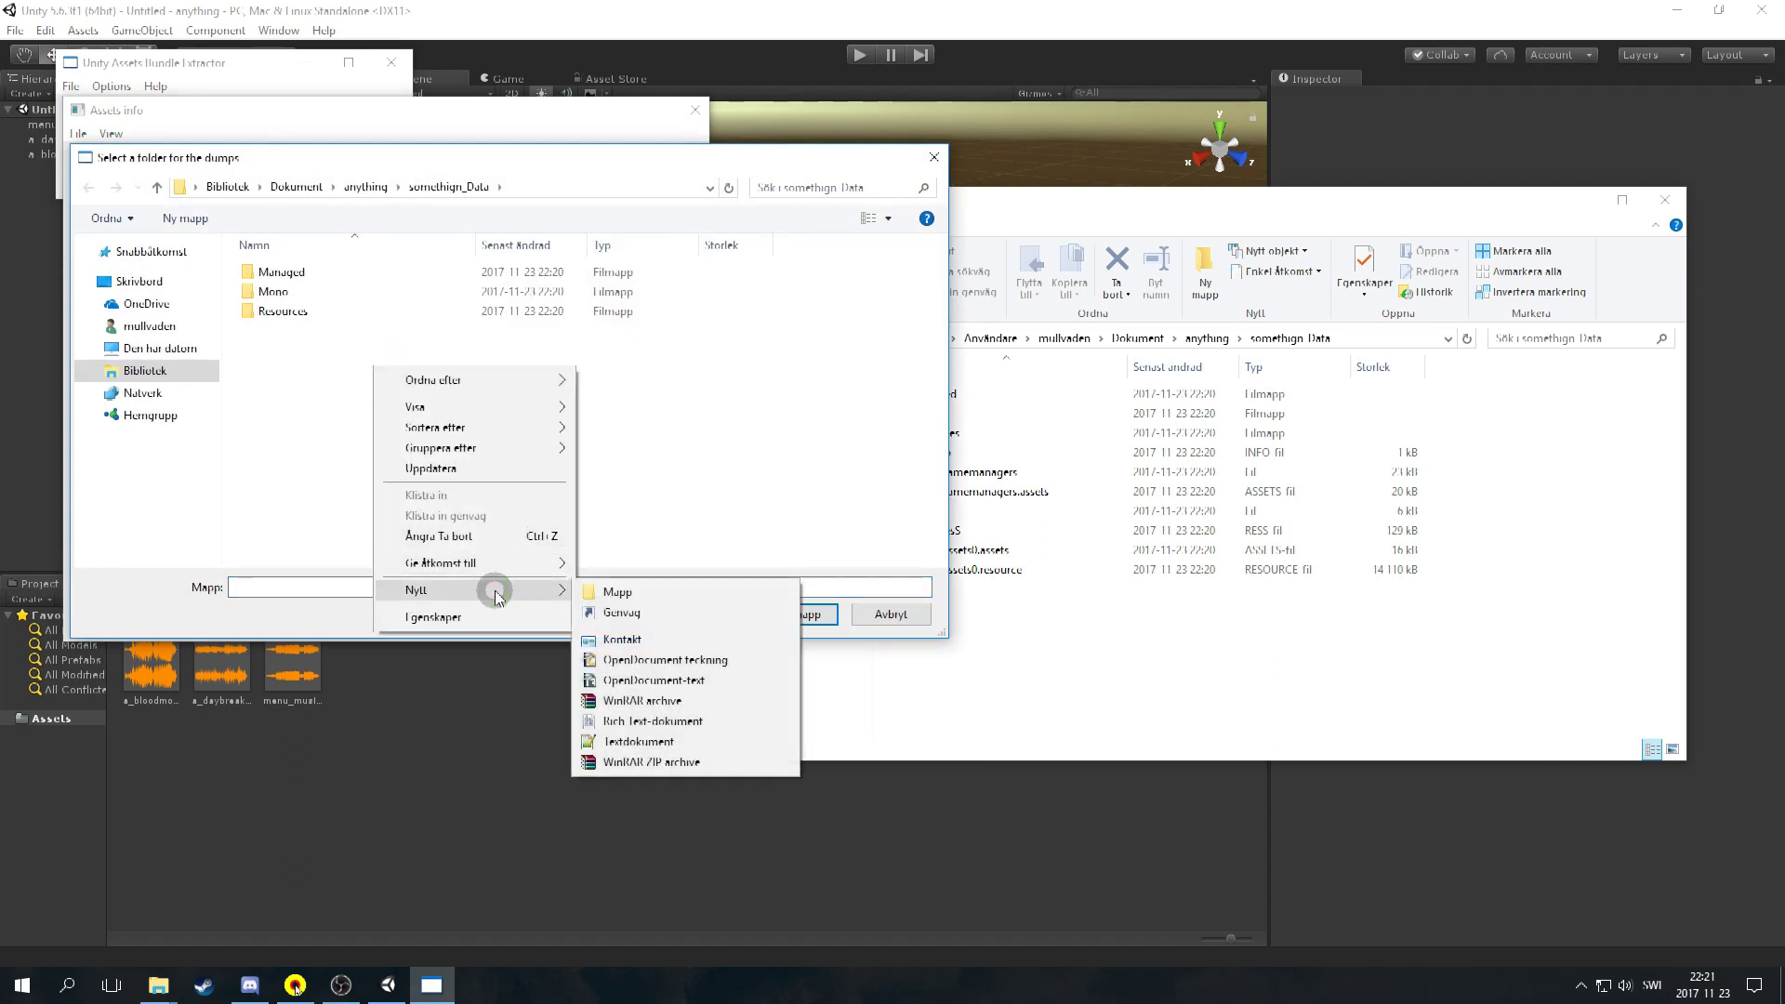
pyautogui.click(595, 591)
pyautogui.write('dumps')
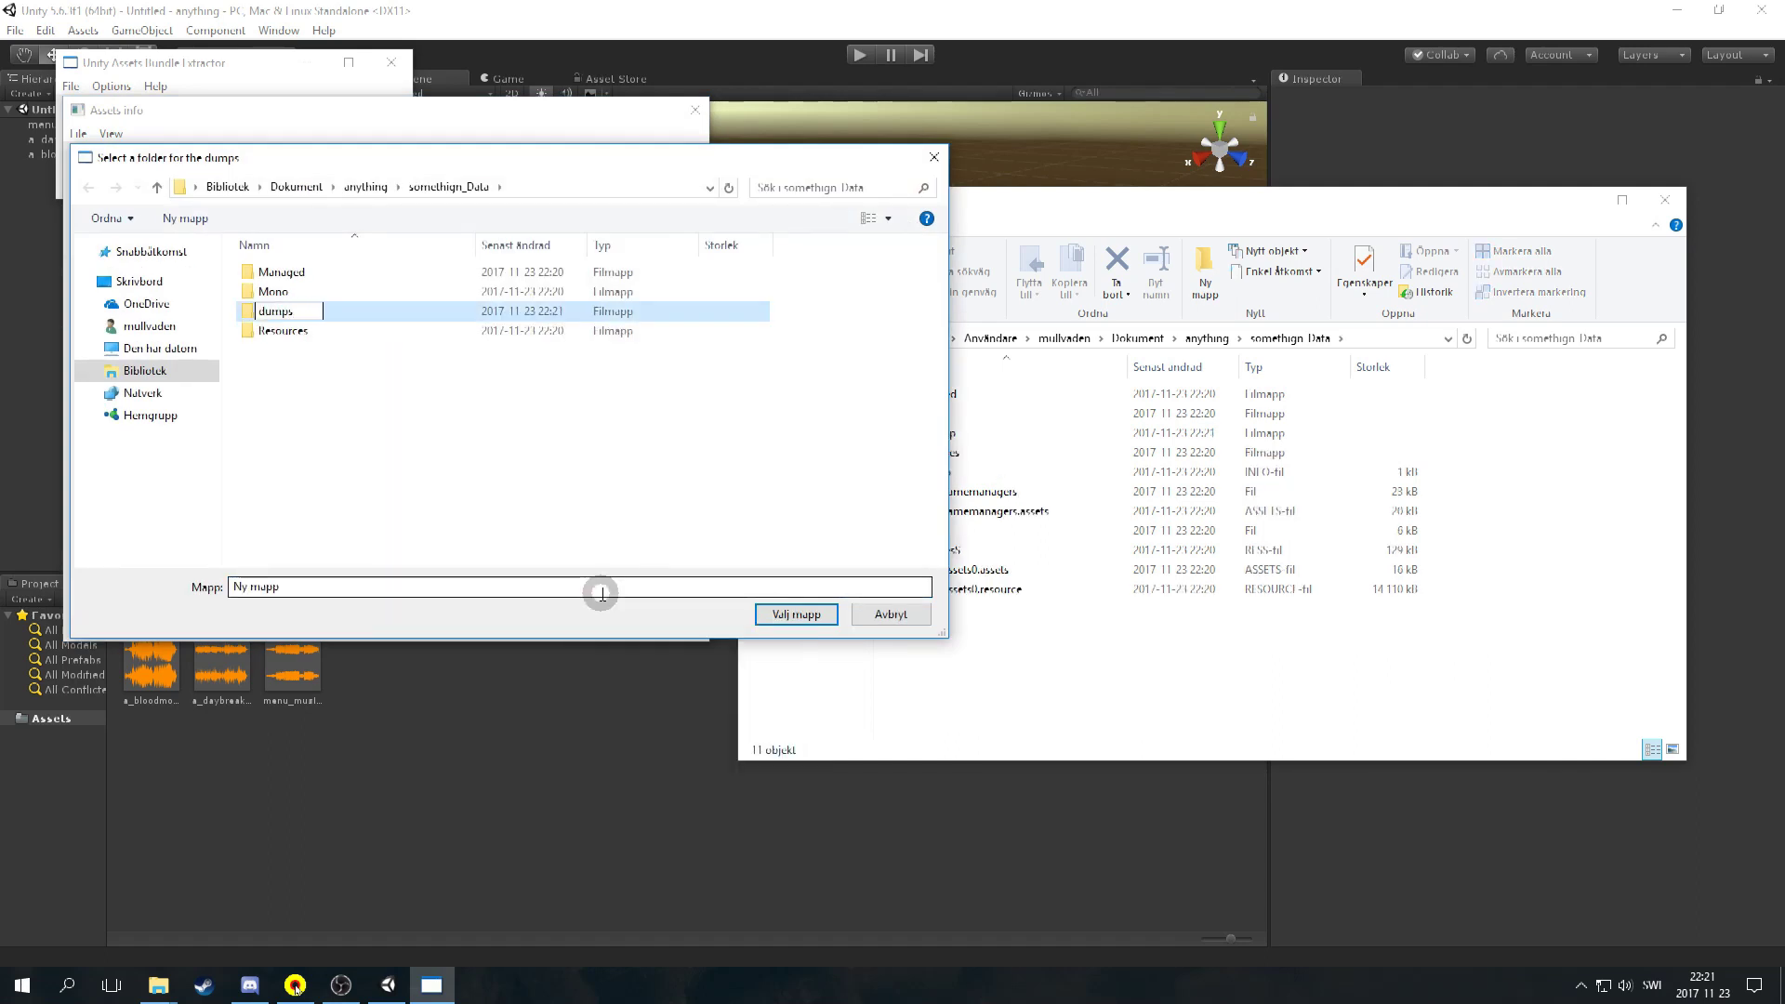
pyautogui.click(422, 443)
pyautogui.click(784, 618)
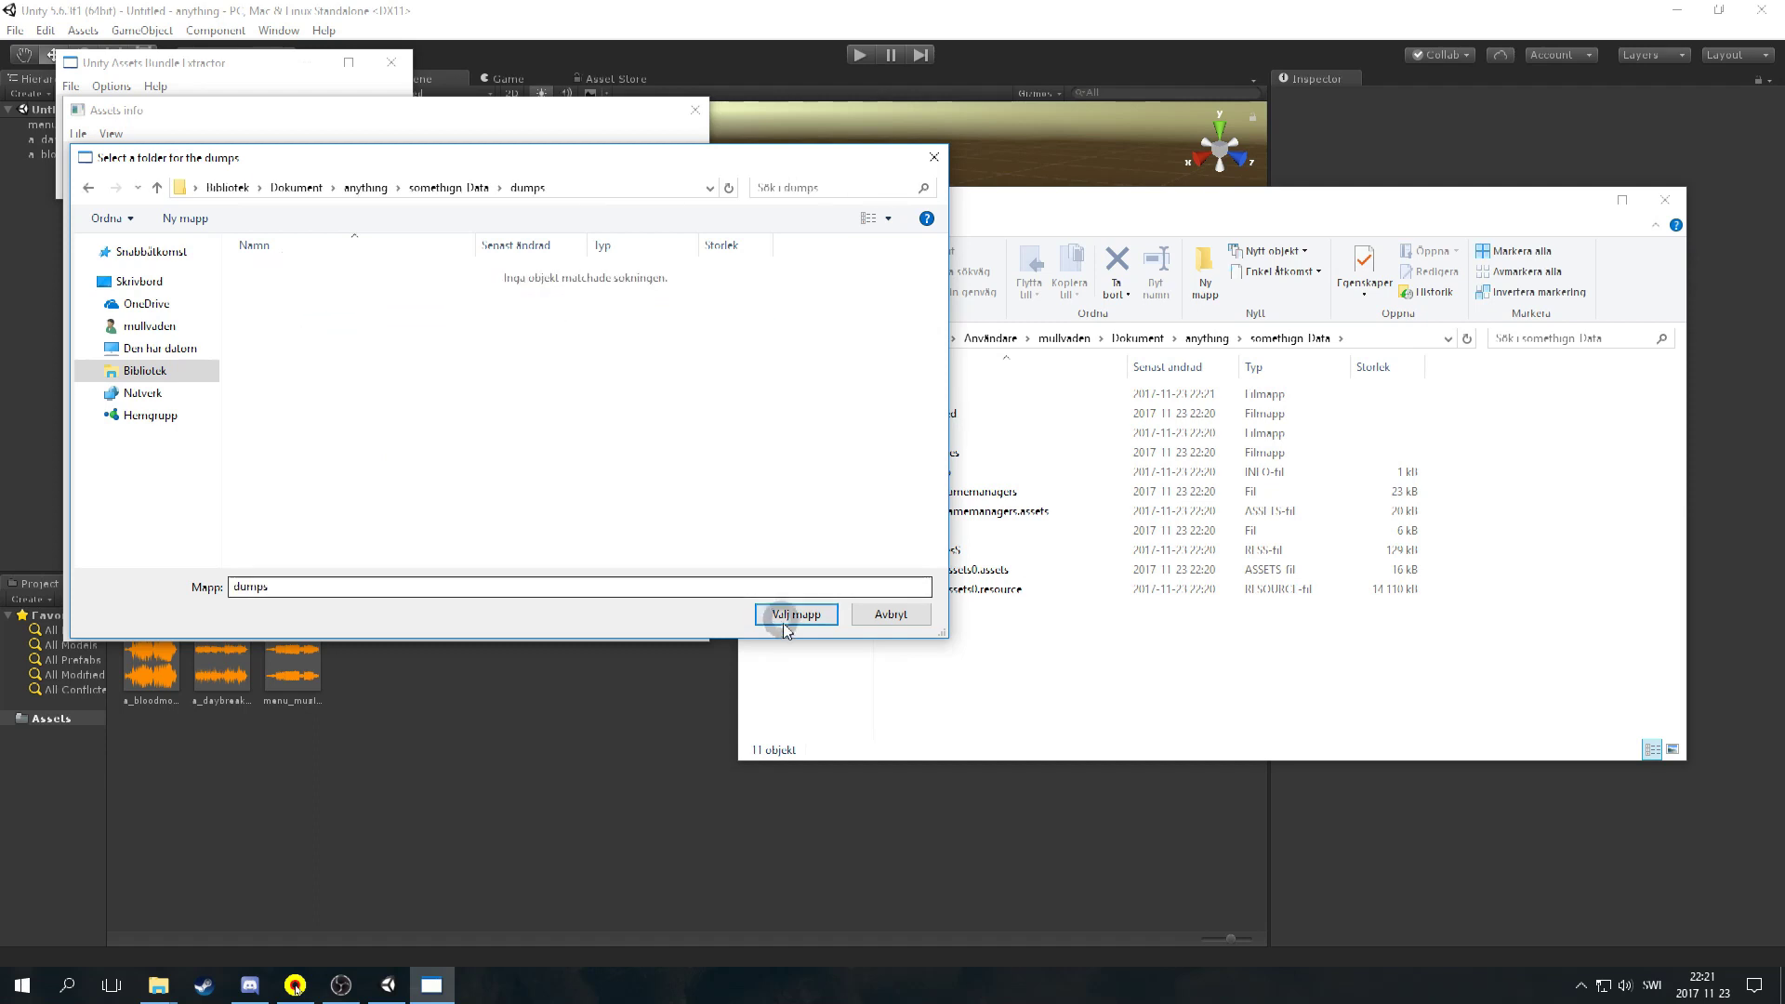
pyautogui.click(783, 618)
pyautogui.click(381, 621)
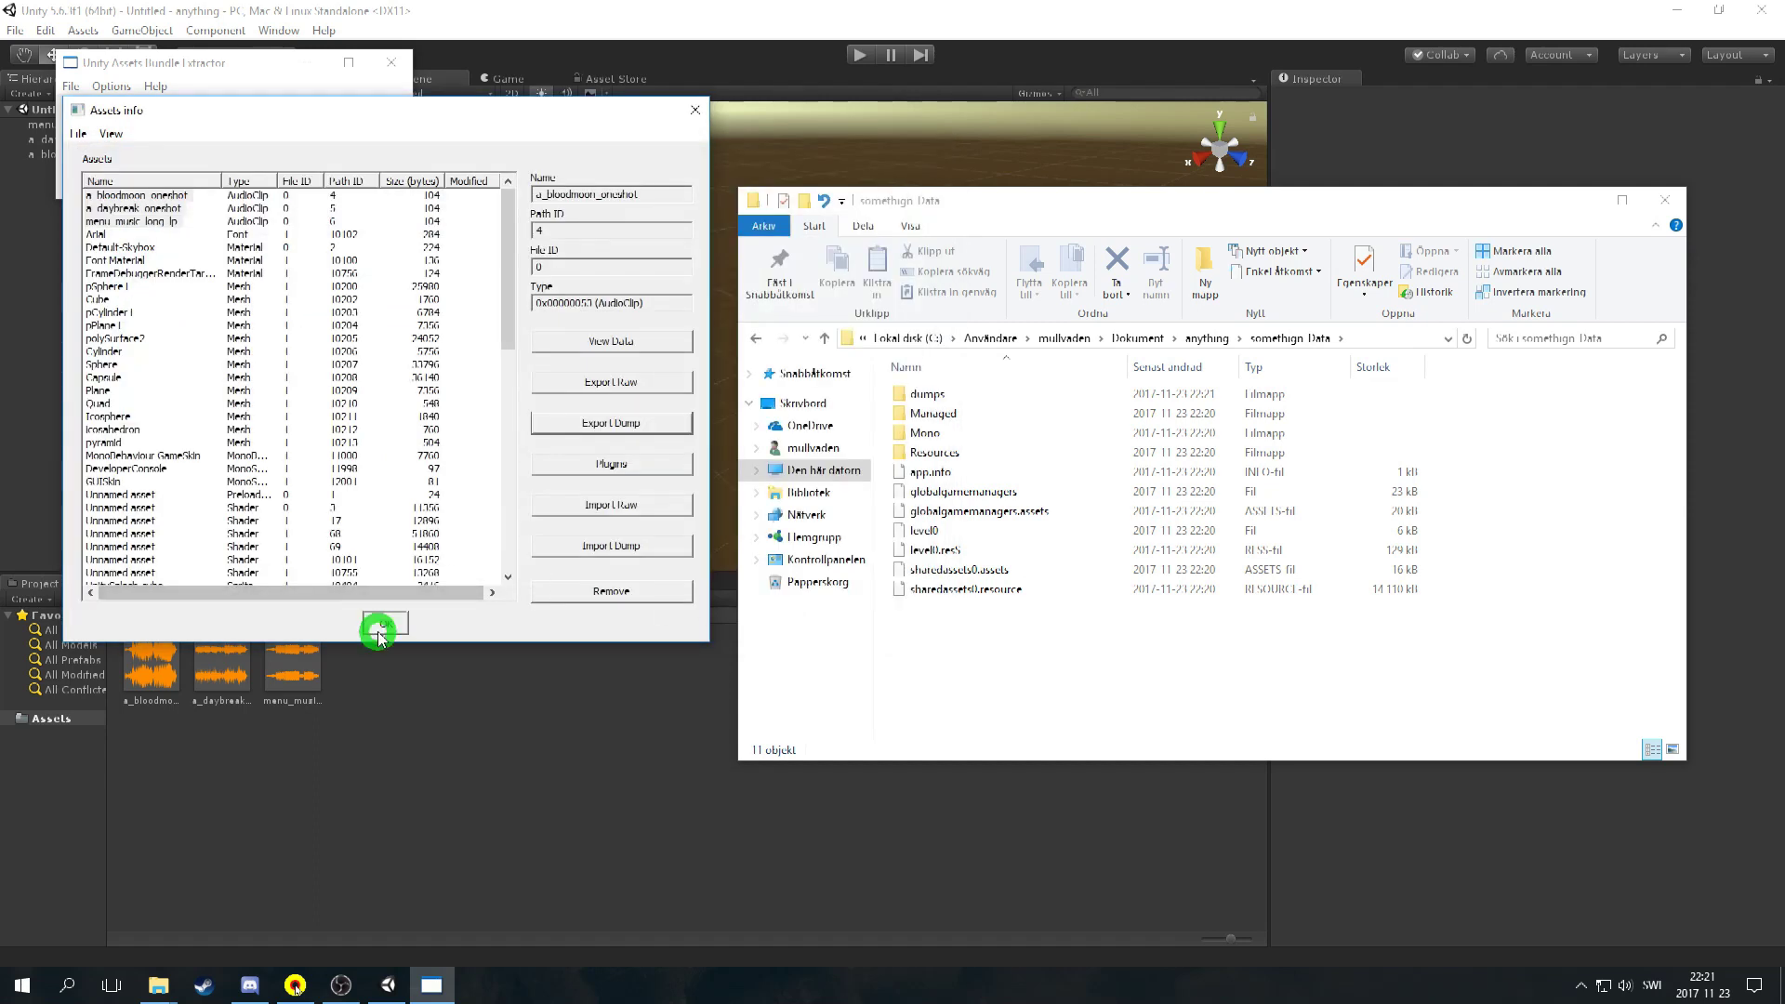
# Close UABE, open the dumps folder and rename the bloodmoon dump to a_bloodmoon_oneshot.txt.
pyautogui.click(391, 62)
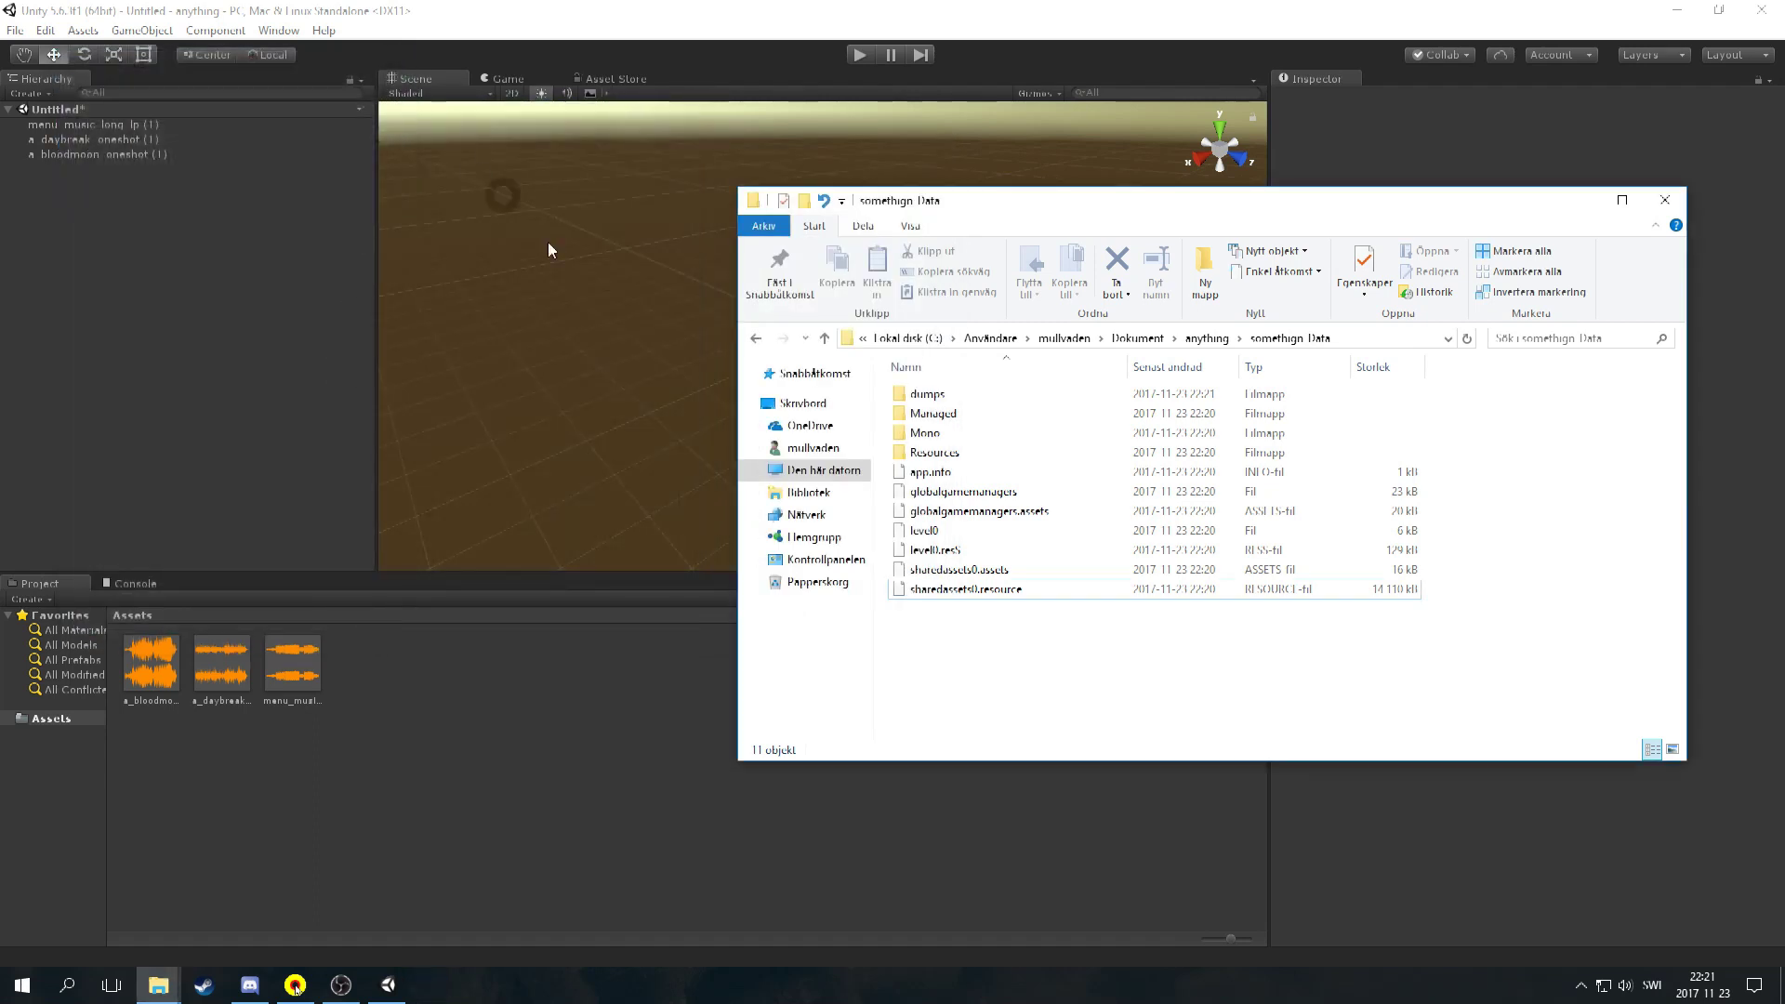
pyautogui.doubleClick(930, 394)
pyautogui.rightClick(944, 400)
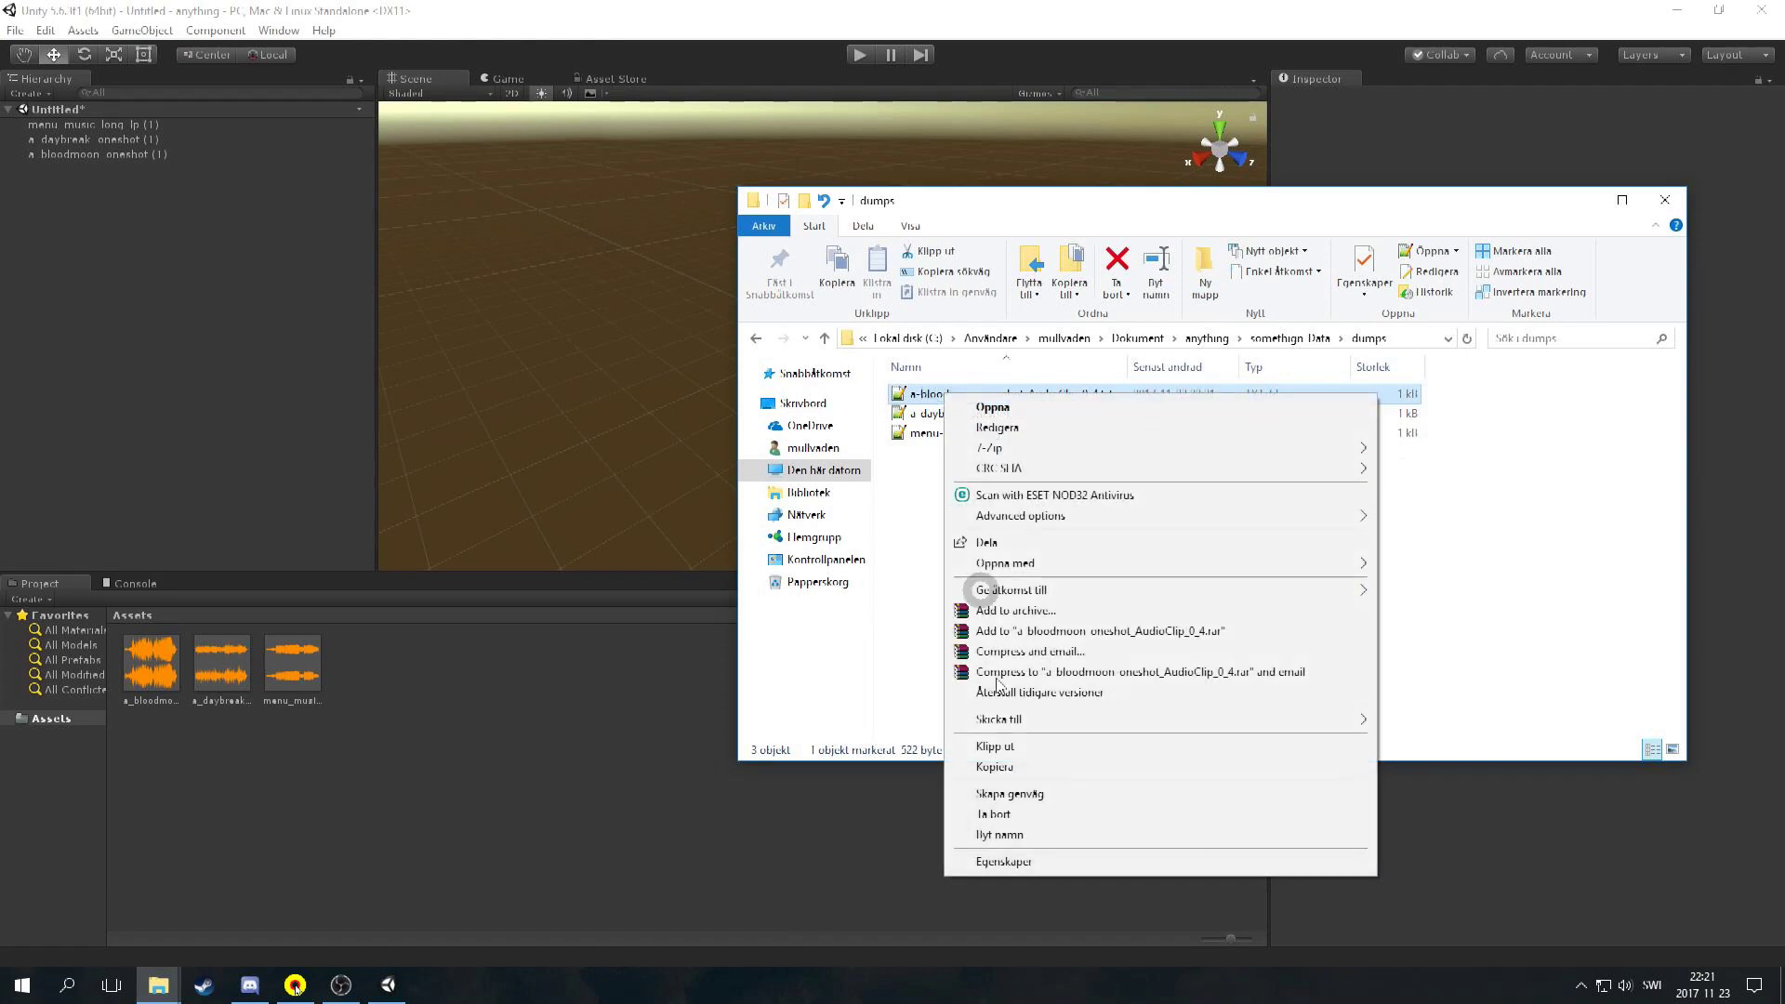
pyautogui.click(1022, 837)
pyautogui.write('a_bloodmoon')
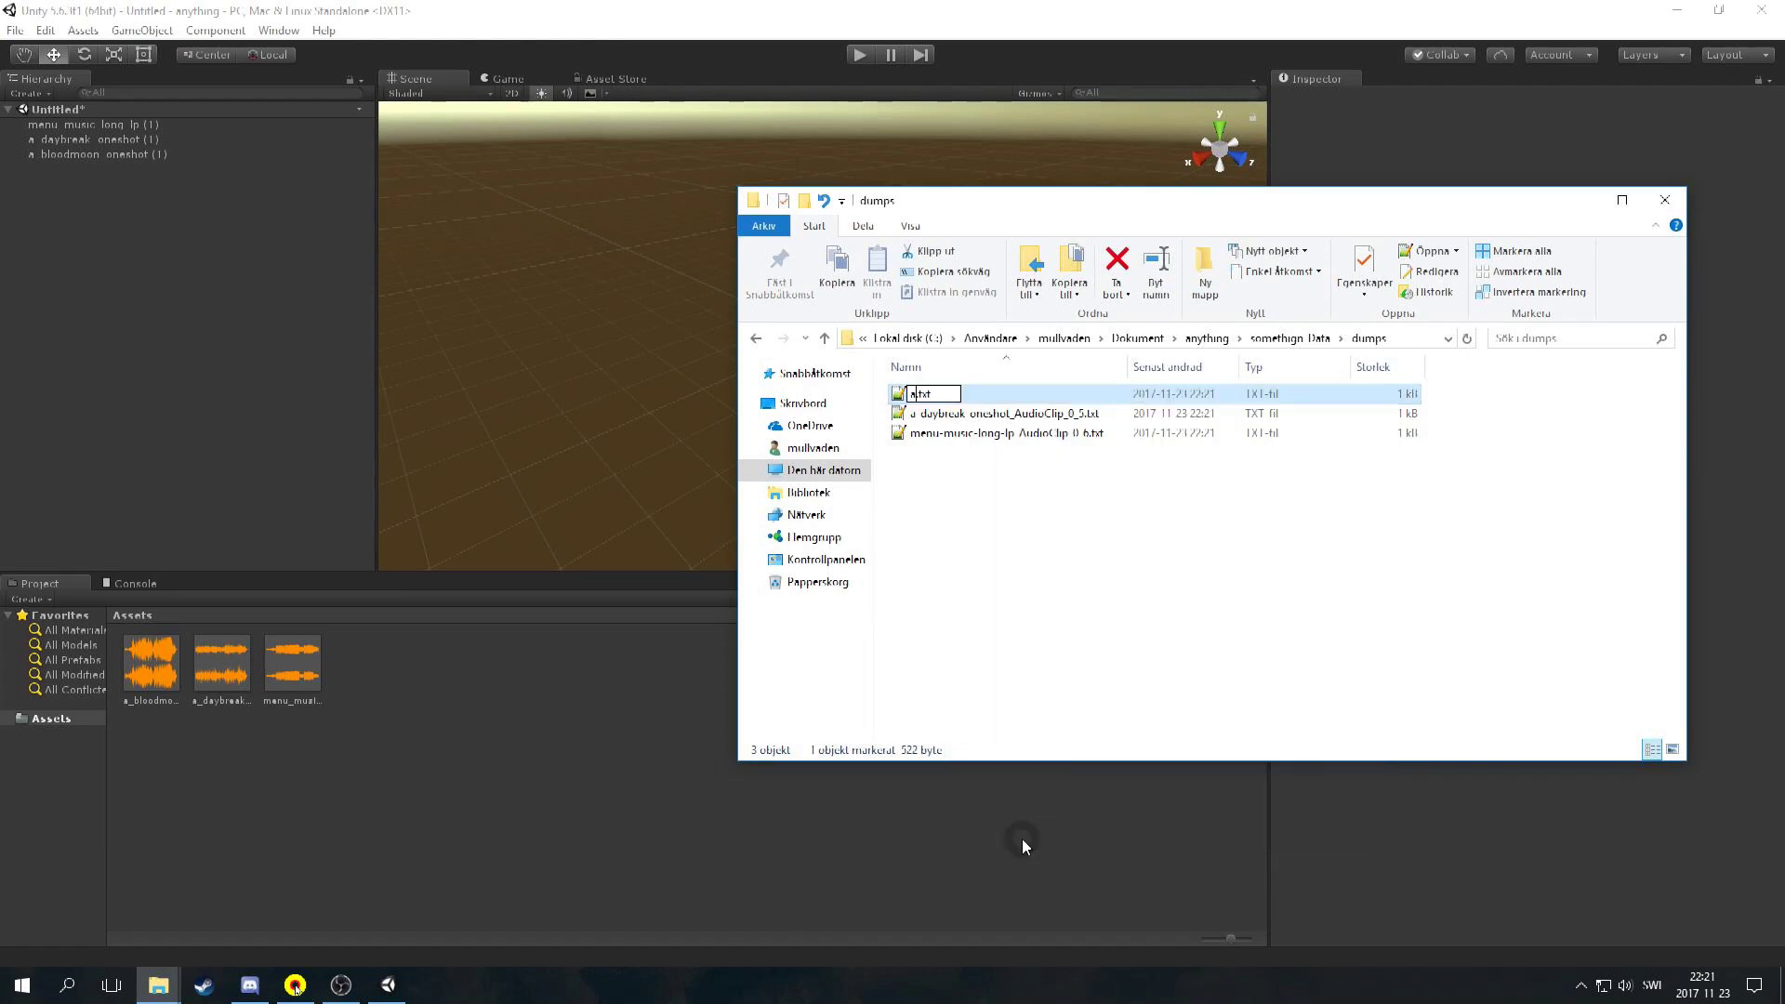
pyautogui.write('_oneshot')
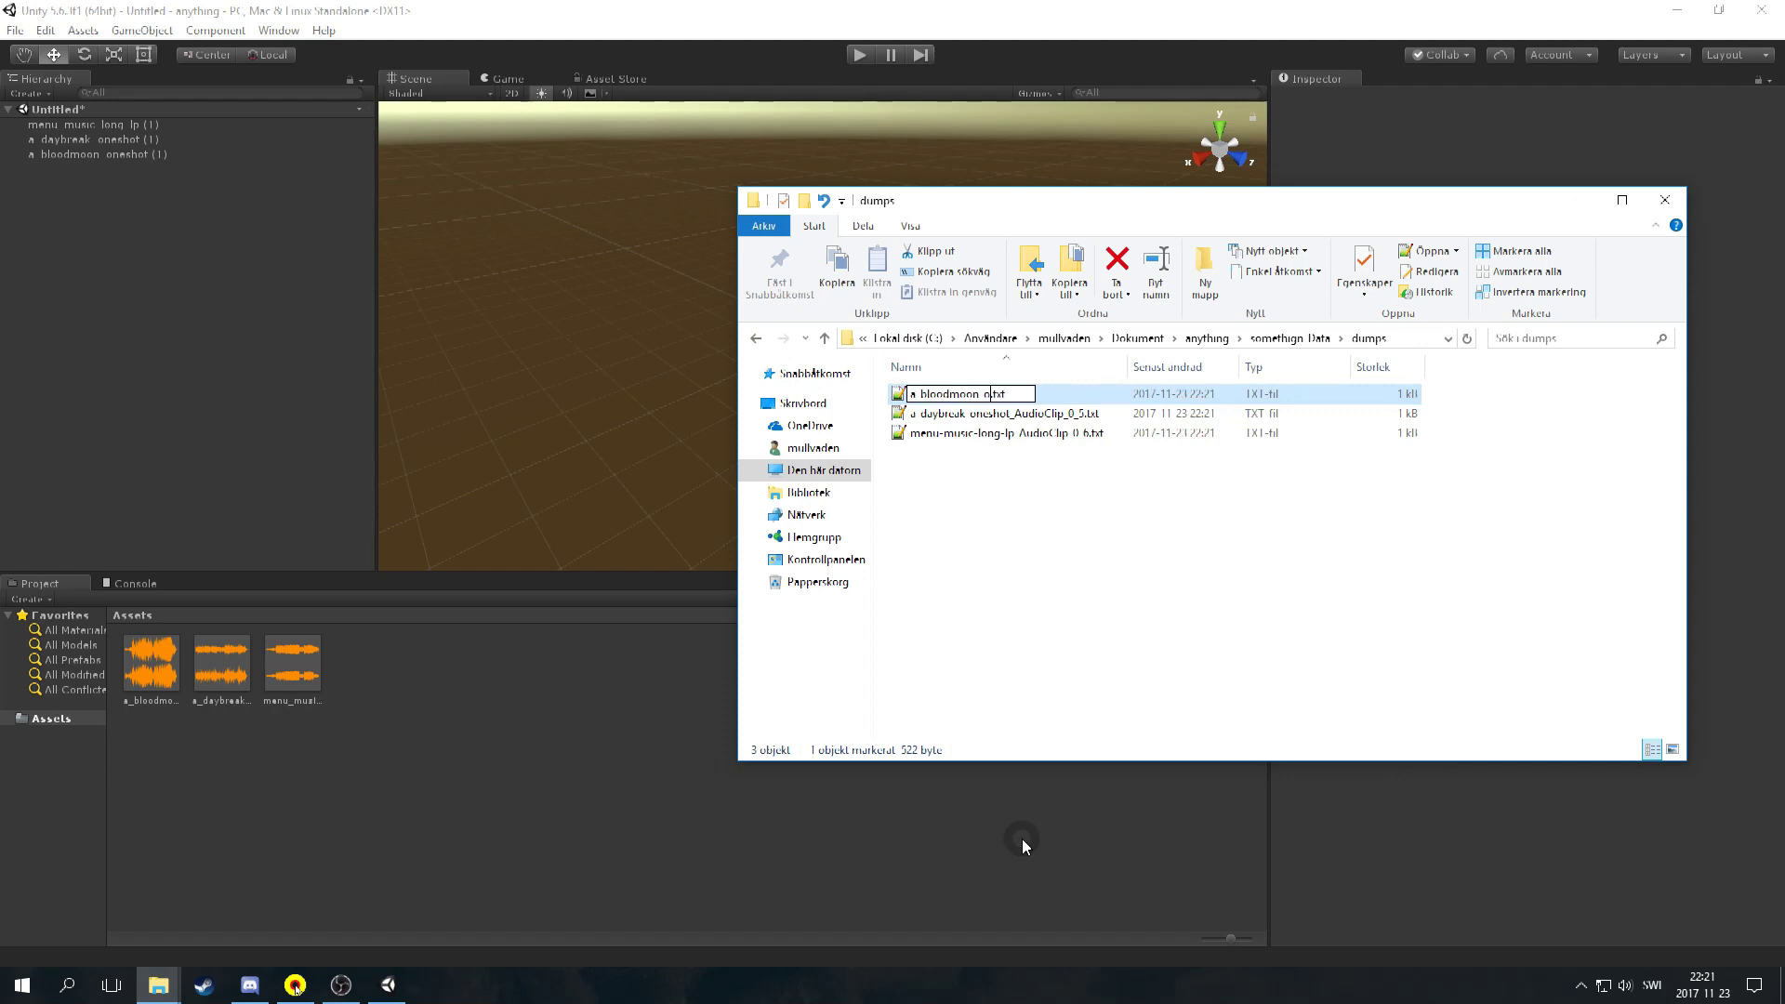
pyautogui.press('Return')
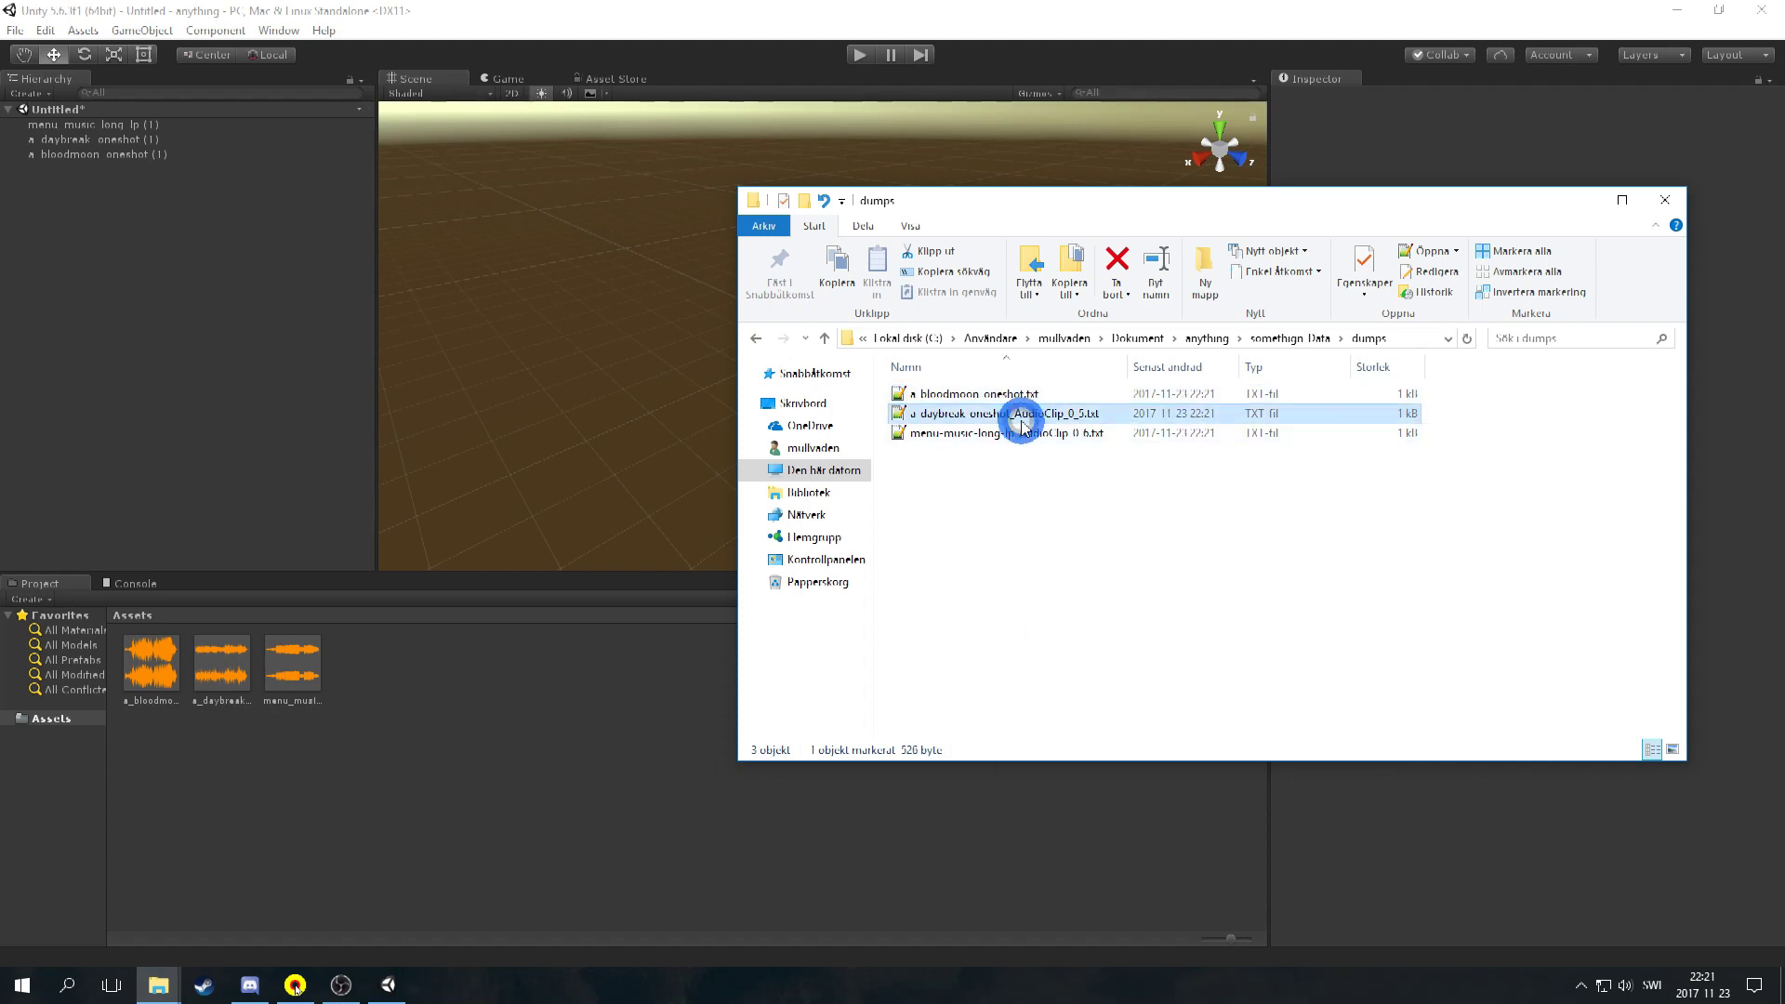
# Rename the other dumps to a_daybreak_oneshot.txt and menu_music_long_lp.txt.
pyautogui.rightClick(1022, 426)
pyautogui.click(1108, 853)
pyautogui.write('a_')
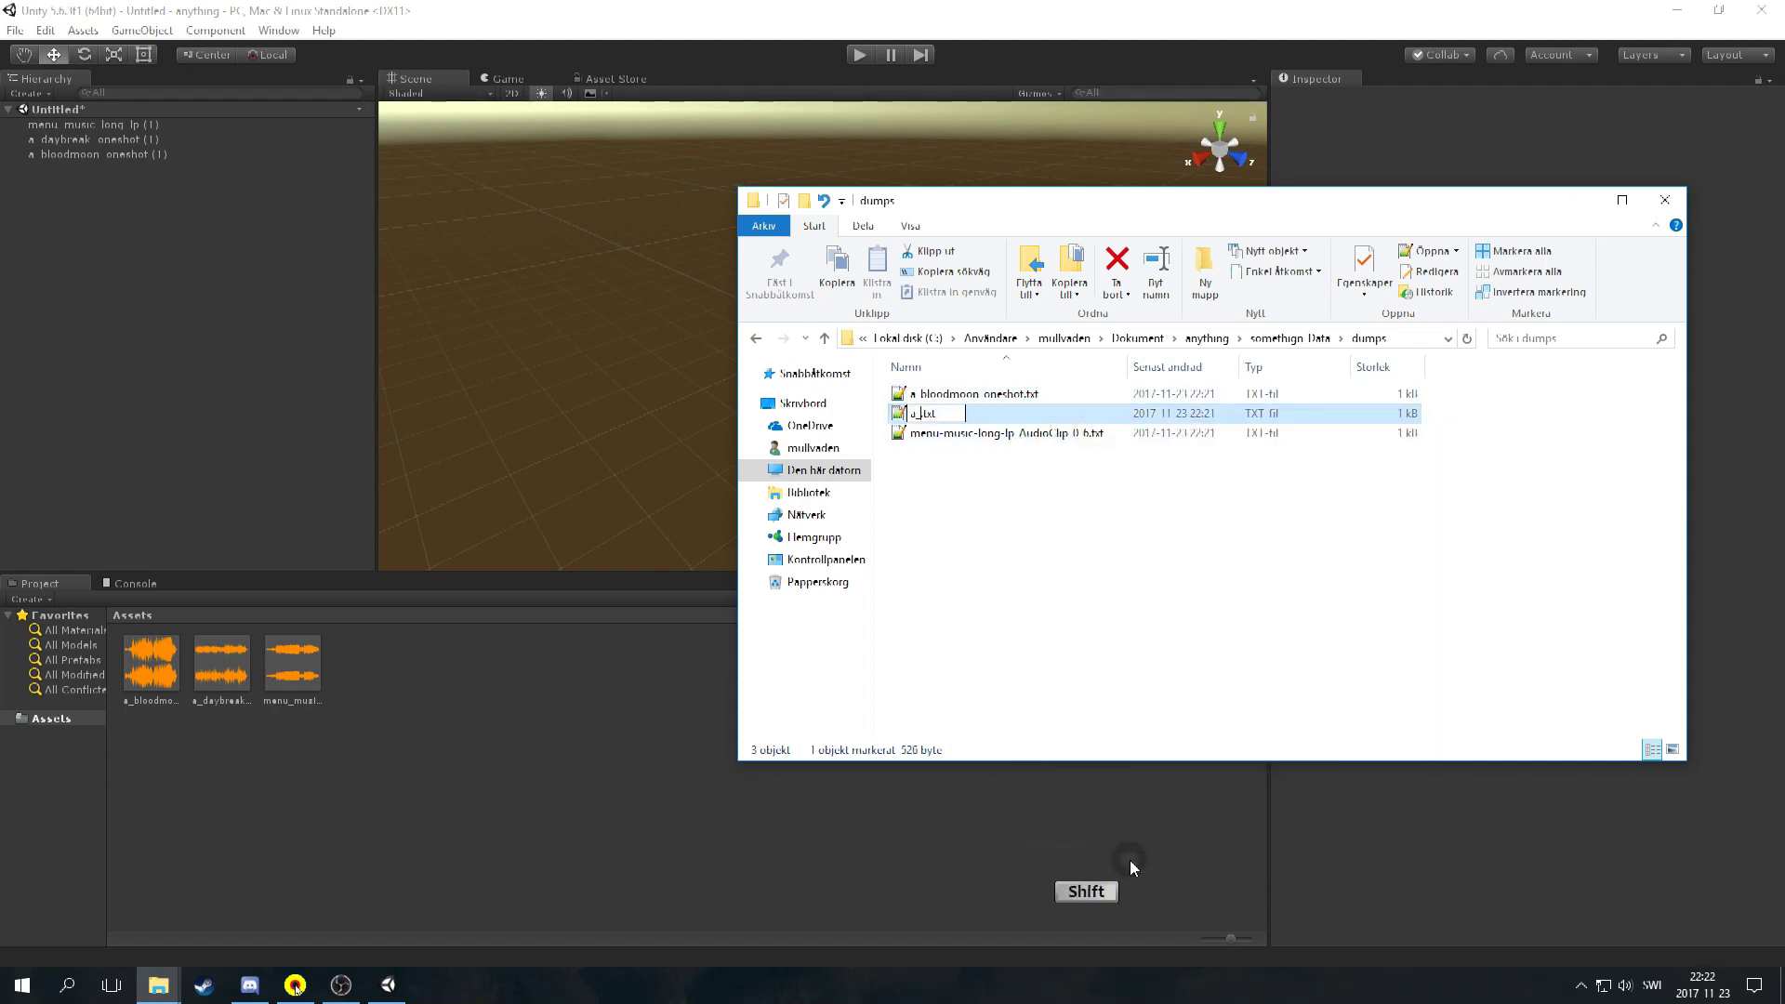
pyautogui.write('daybreak_oneshot')
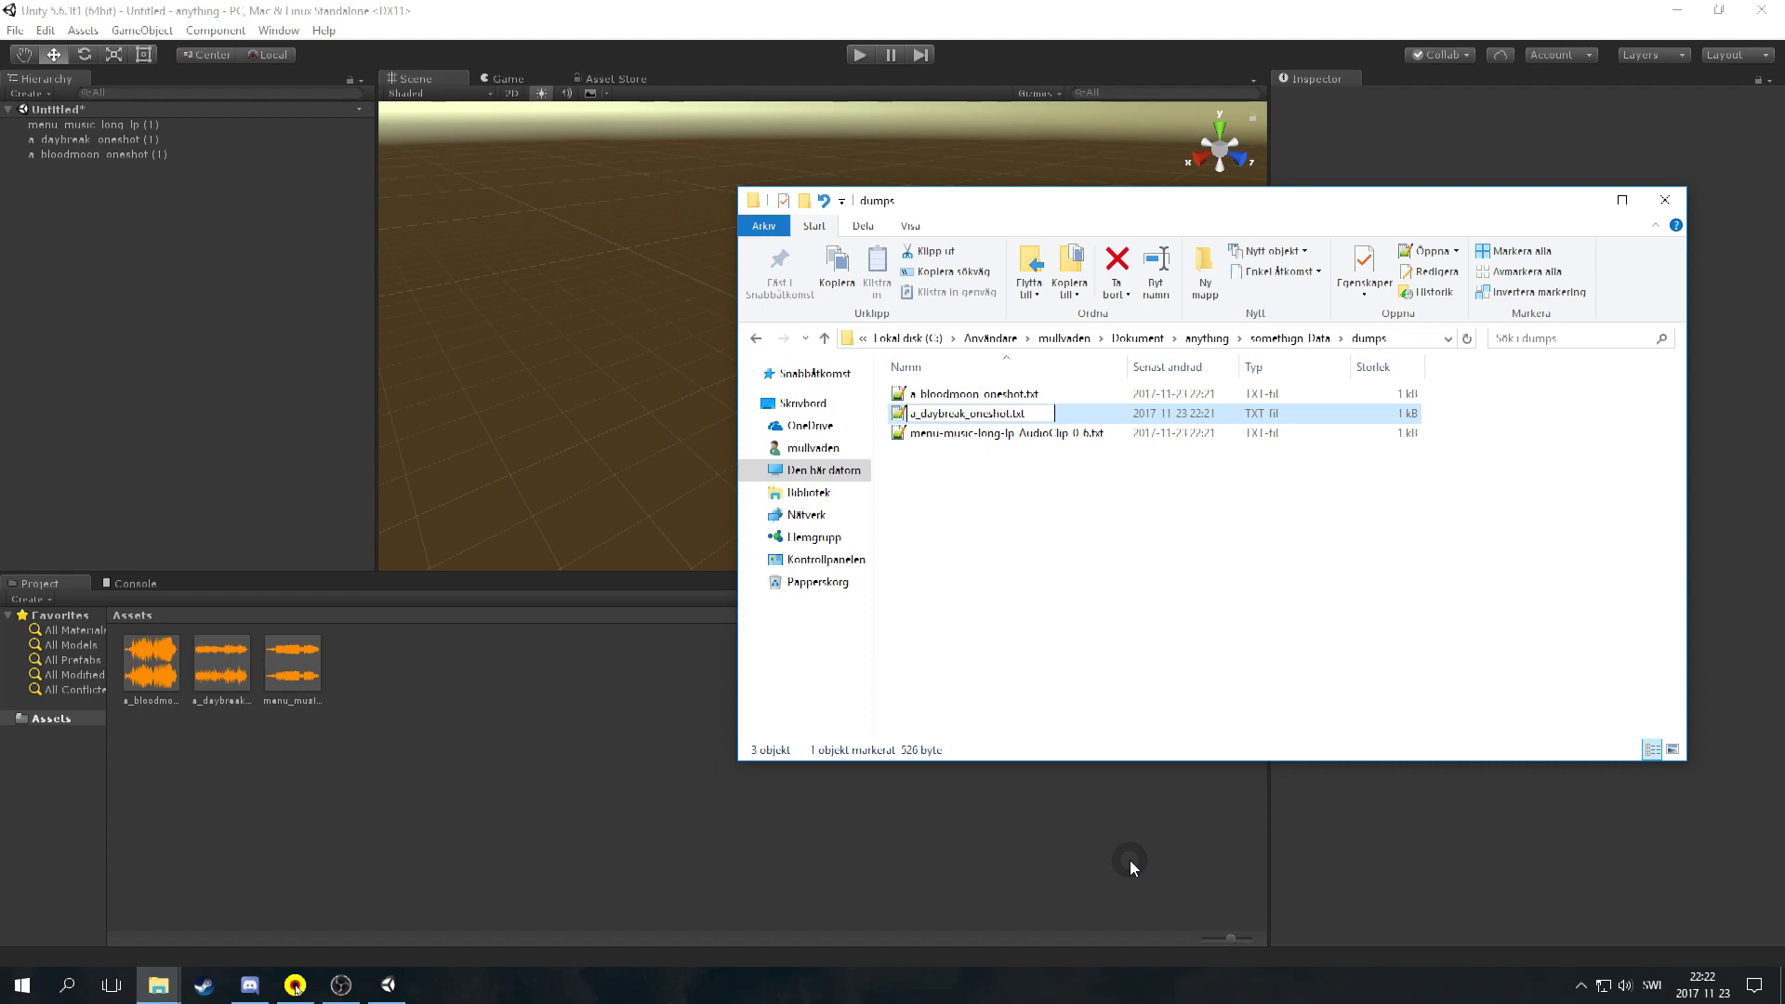
pyautogui.press('Return')
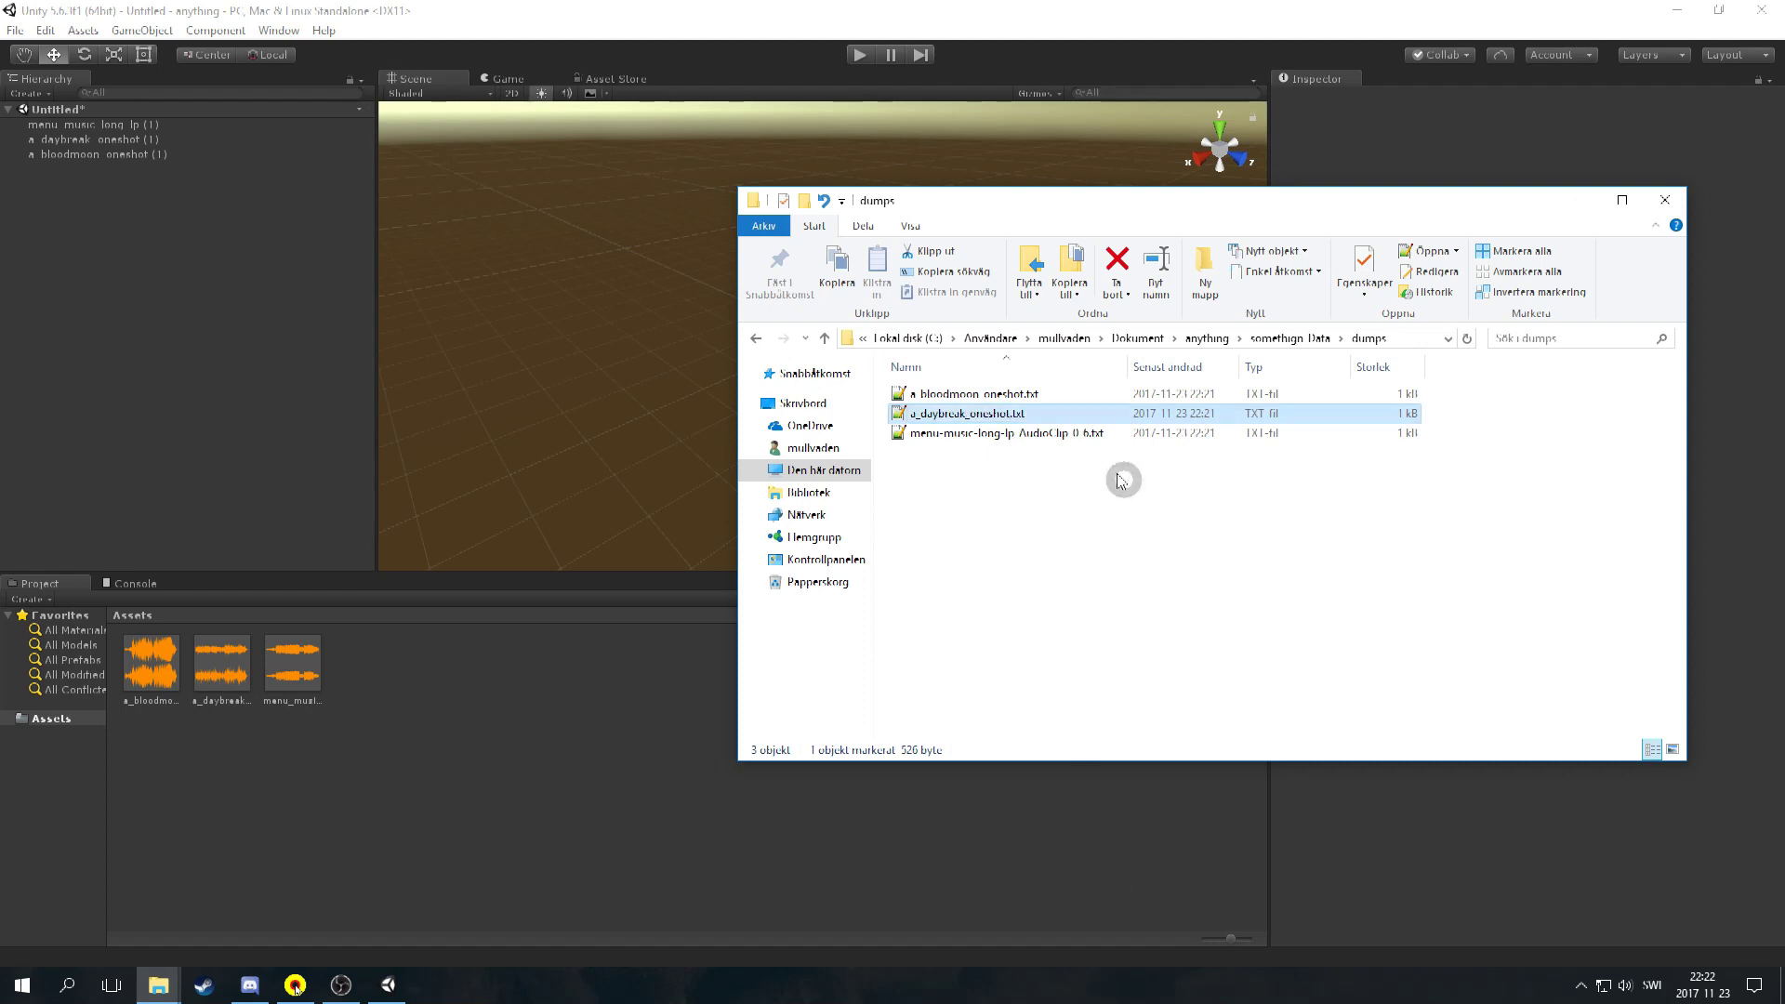
pyautogui.rightClick(1044, 431)
pyautogui.click(1142, 874)
pyautogui.write('menu_m')
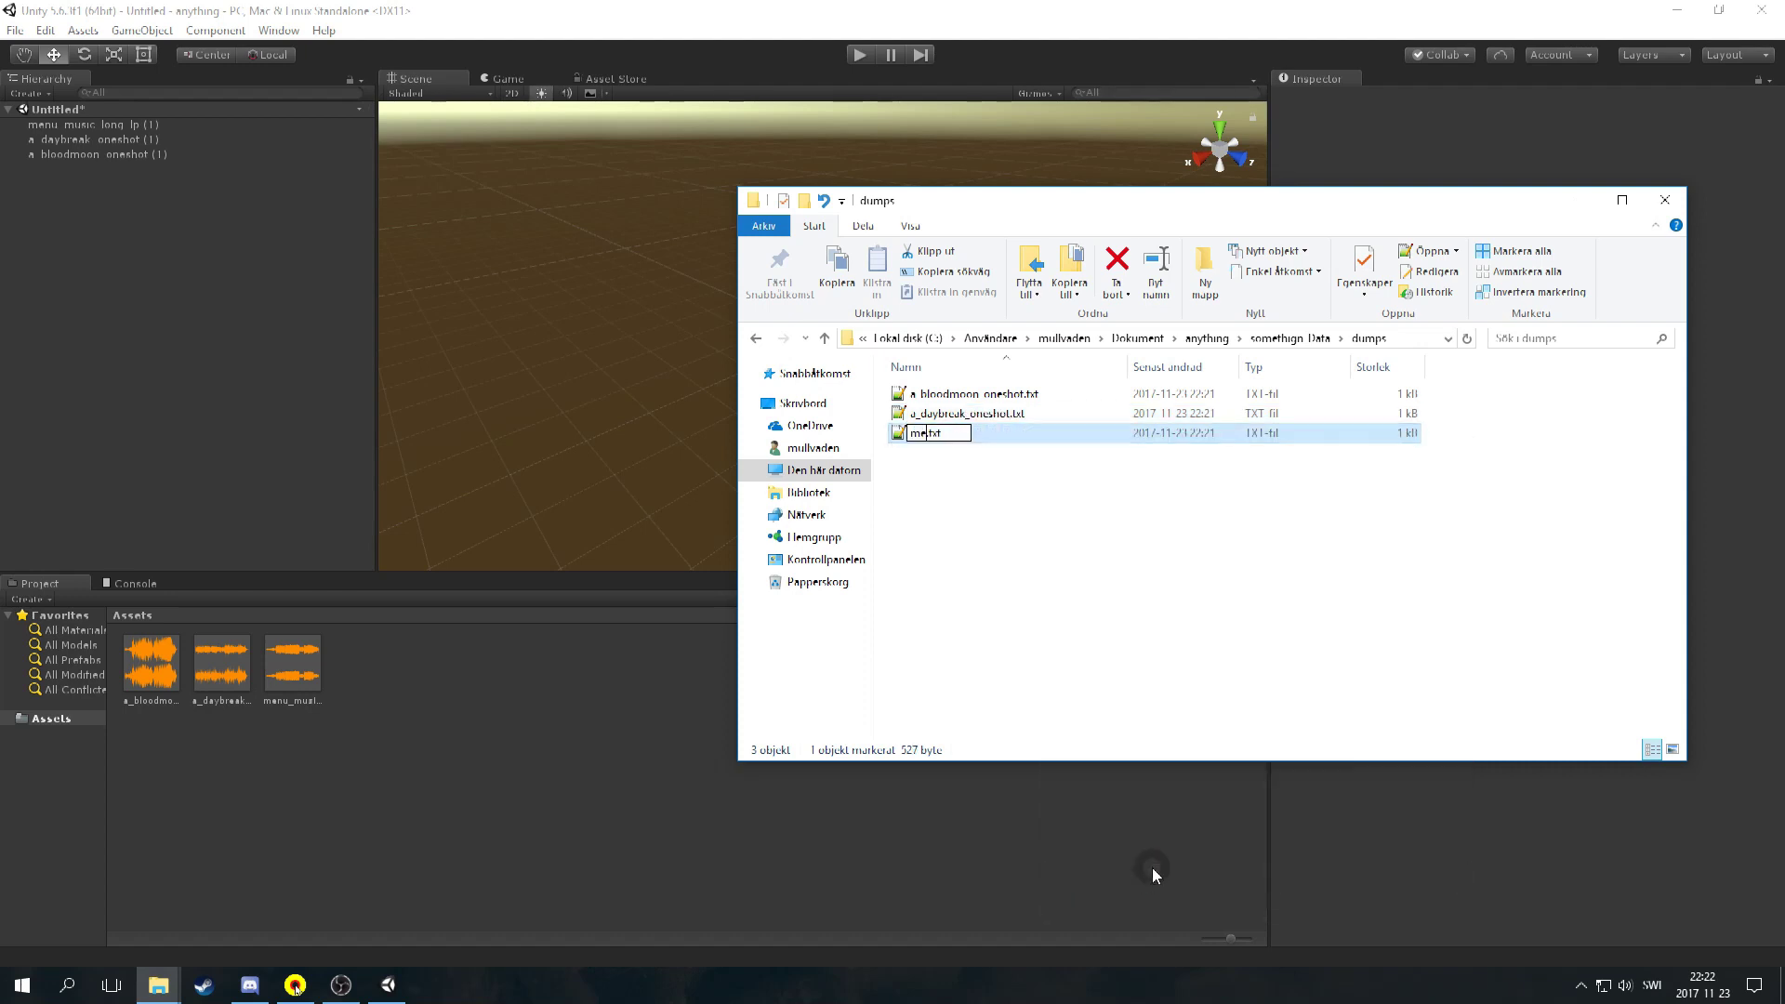
pyautogui.write('usic_long_lp')
pyautogui.press('Return')
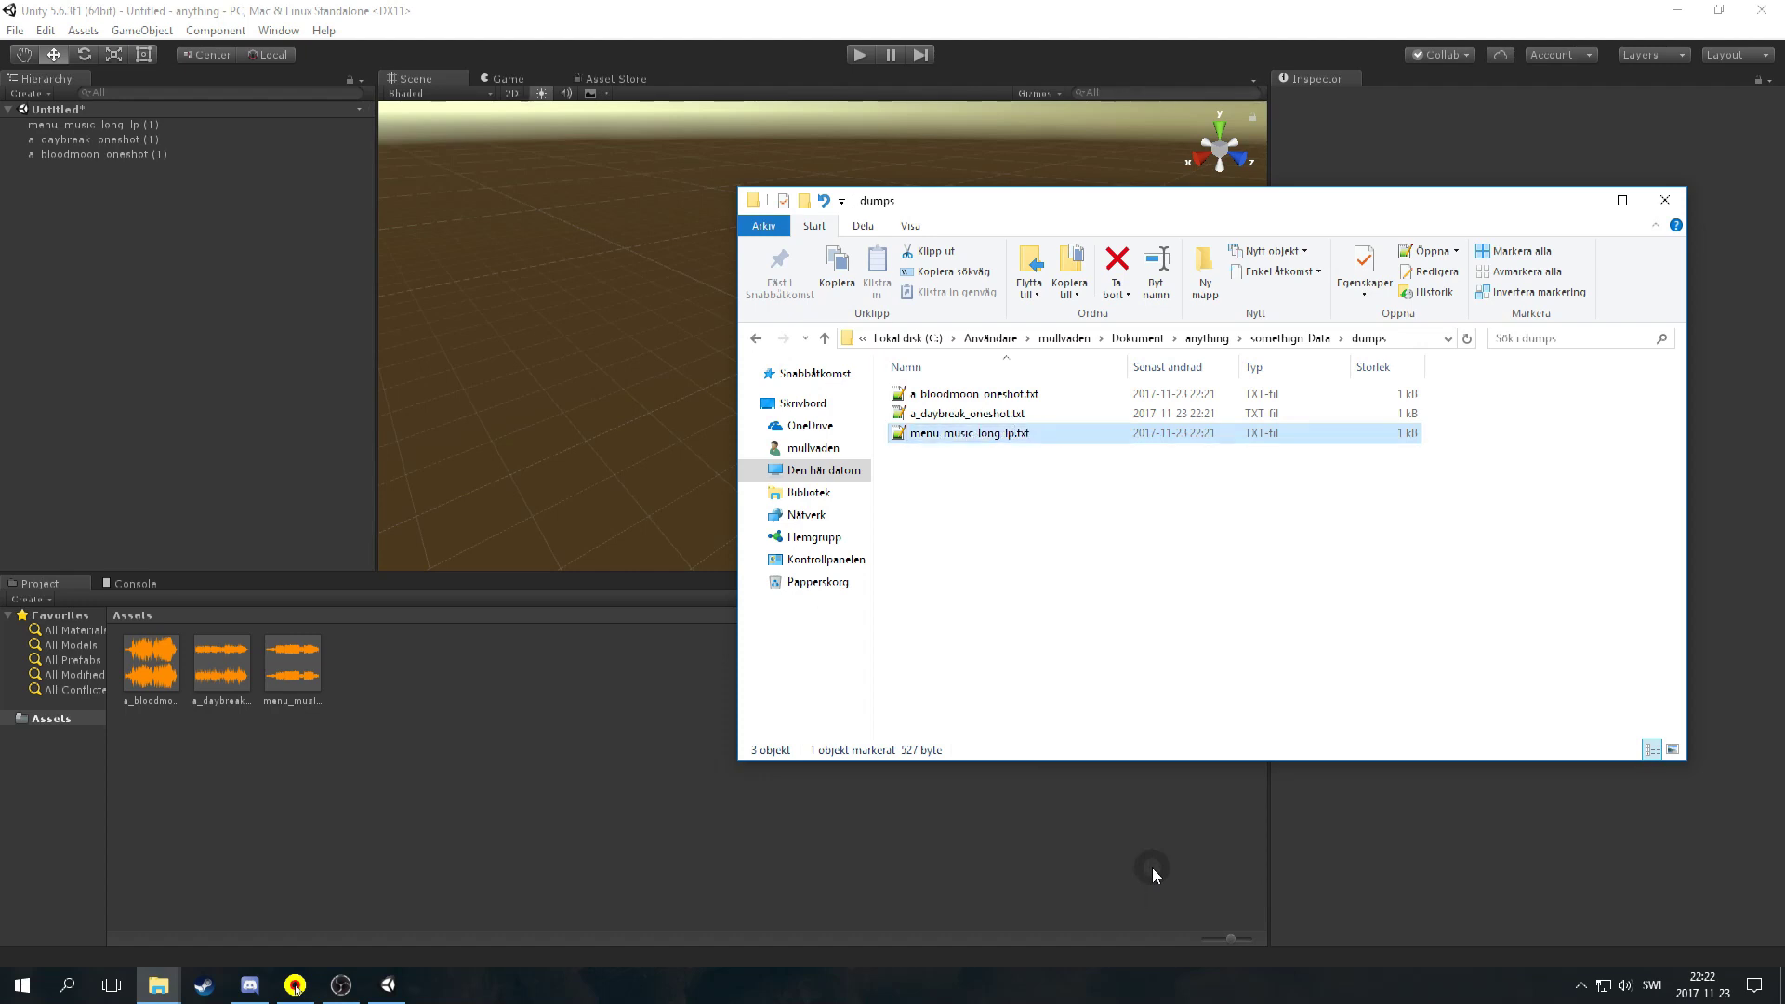
# Rename sharedassets0.resource in somethign_Data to myfile.resource.
pyautogui.click(1092, 495)
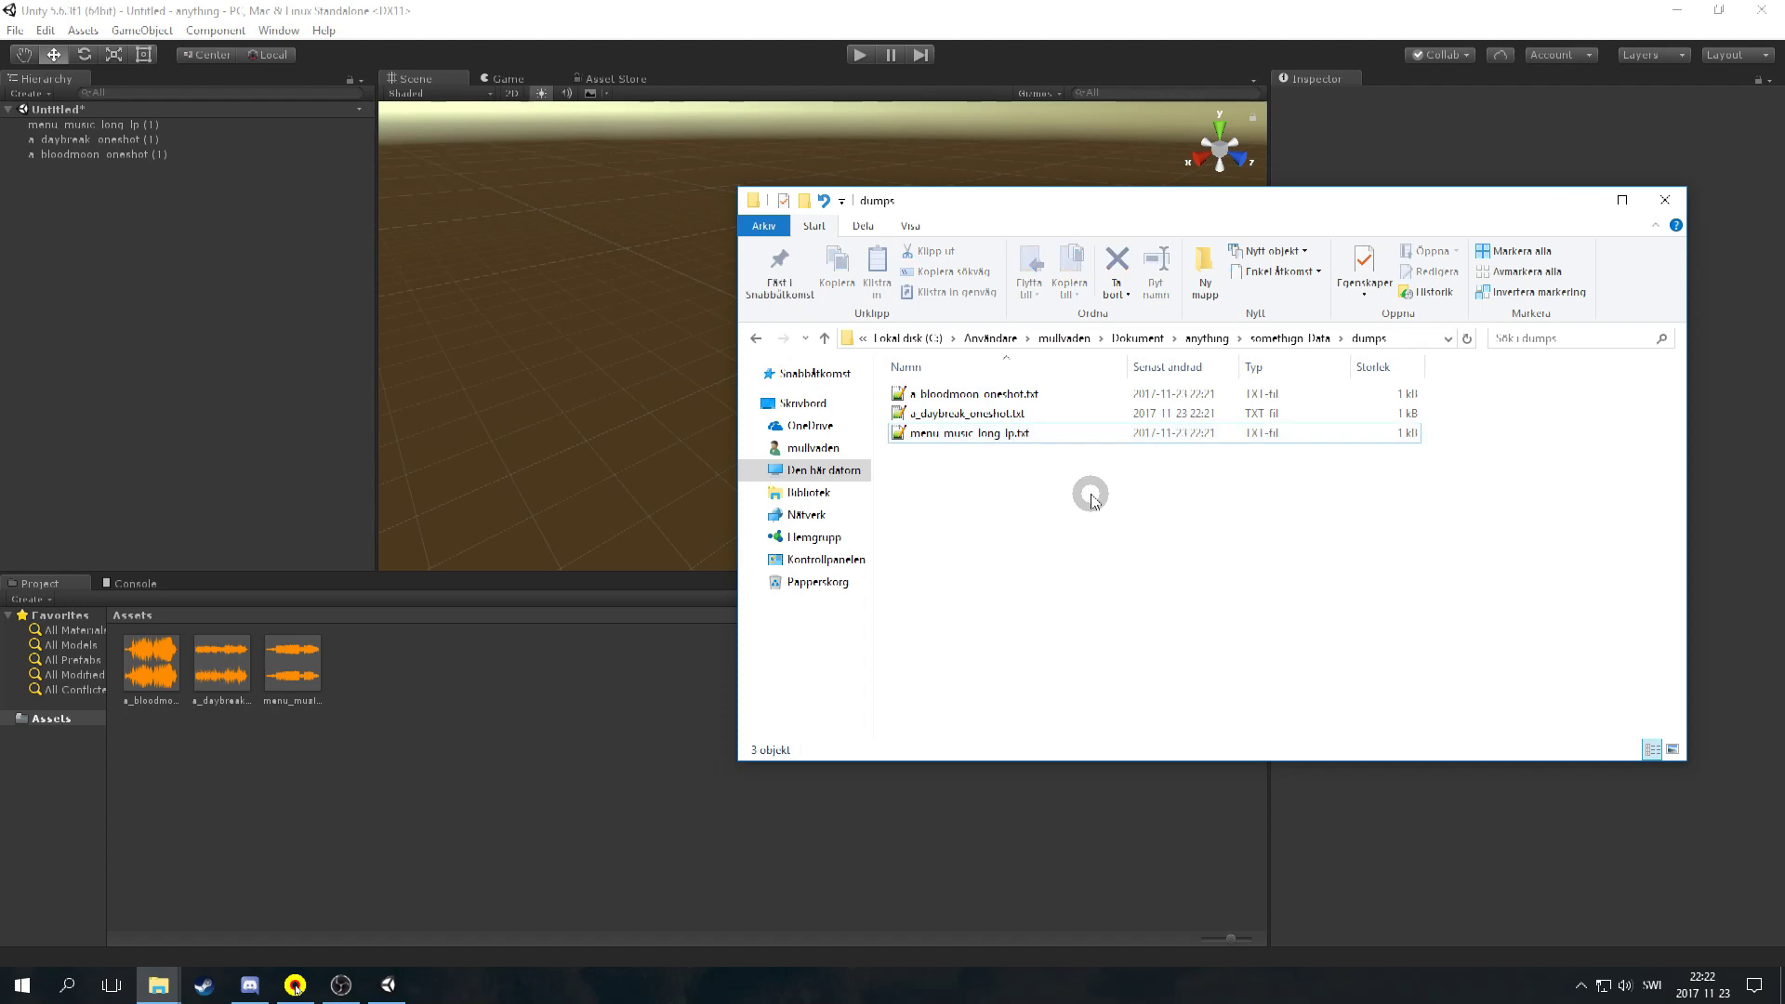
pyautogui.click(763, 338)
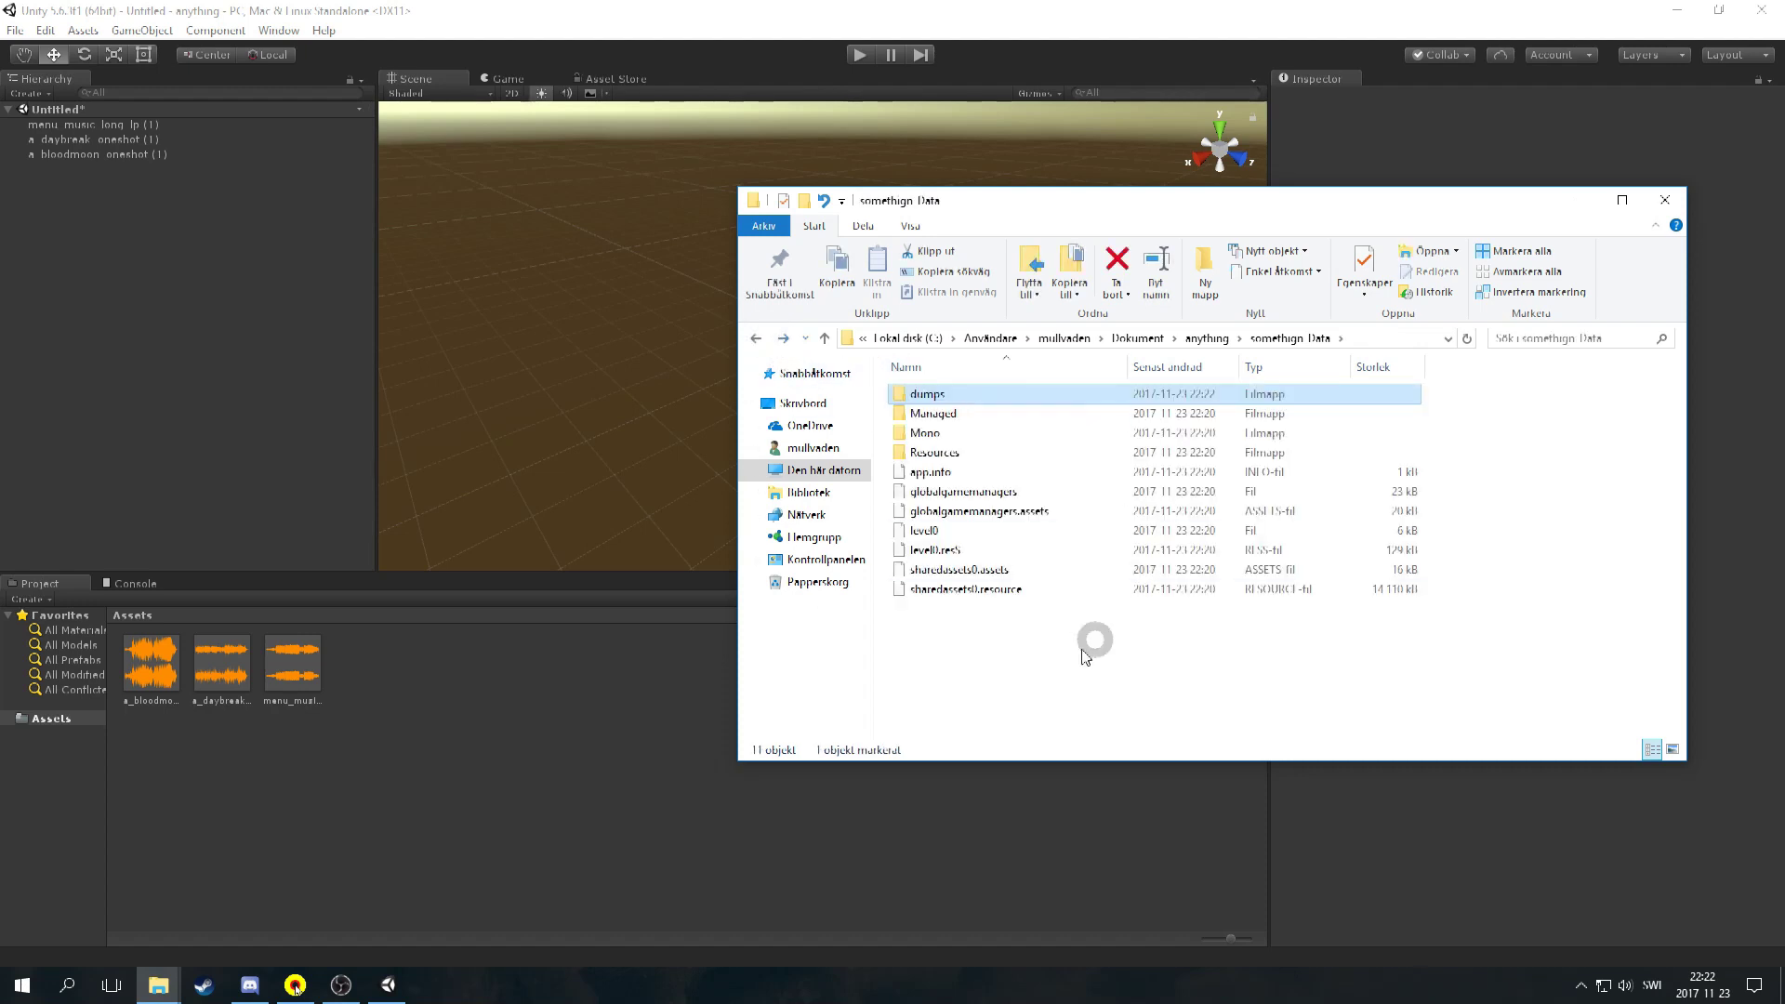
pyautogui.click(996, 595)
pyautogui.rightClick(996, 599)
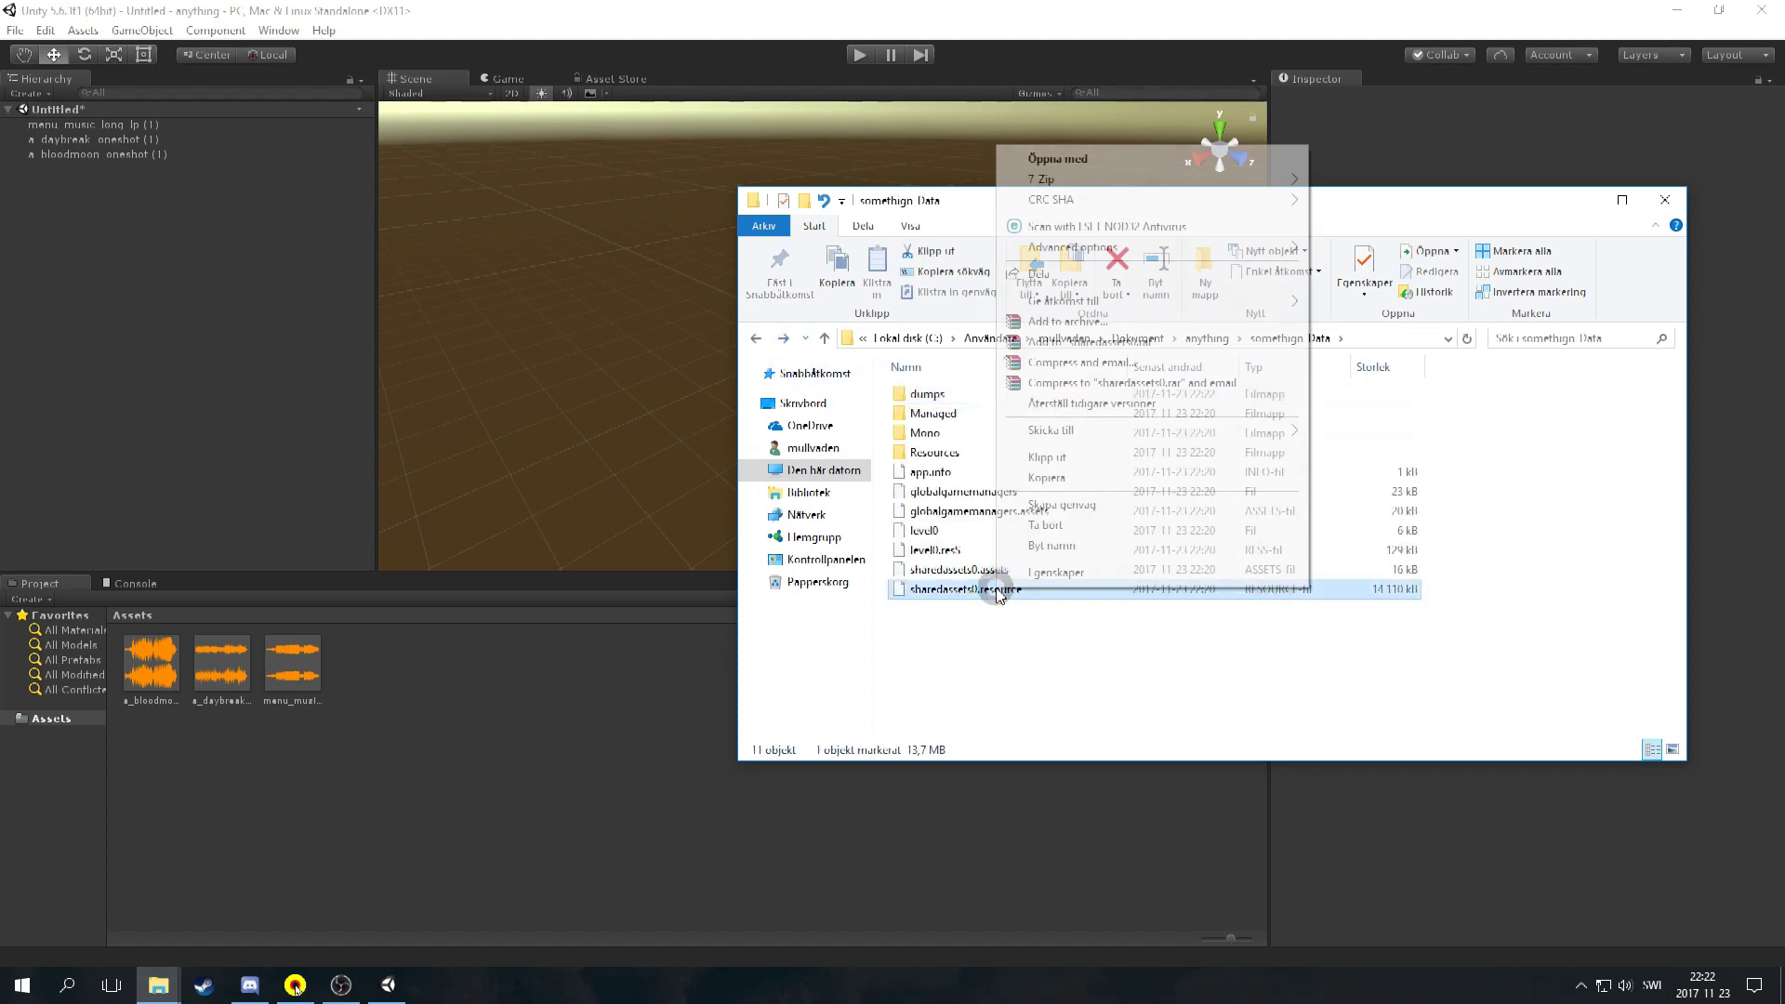
pyautogui.click(1040, 554)
pyautogui.write('myfile.resource')
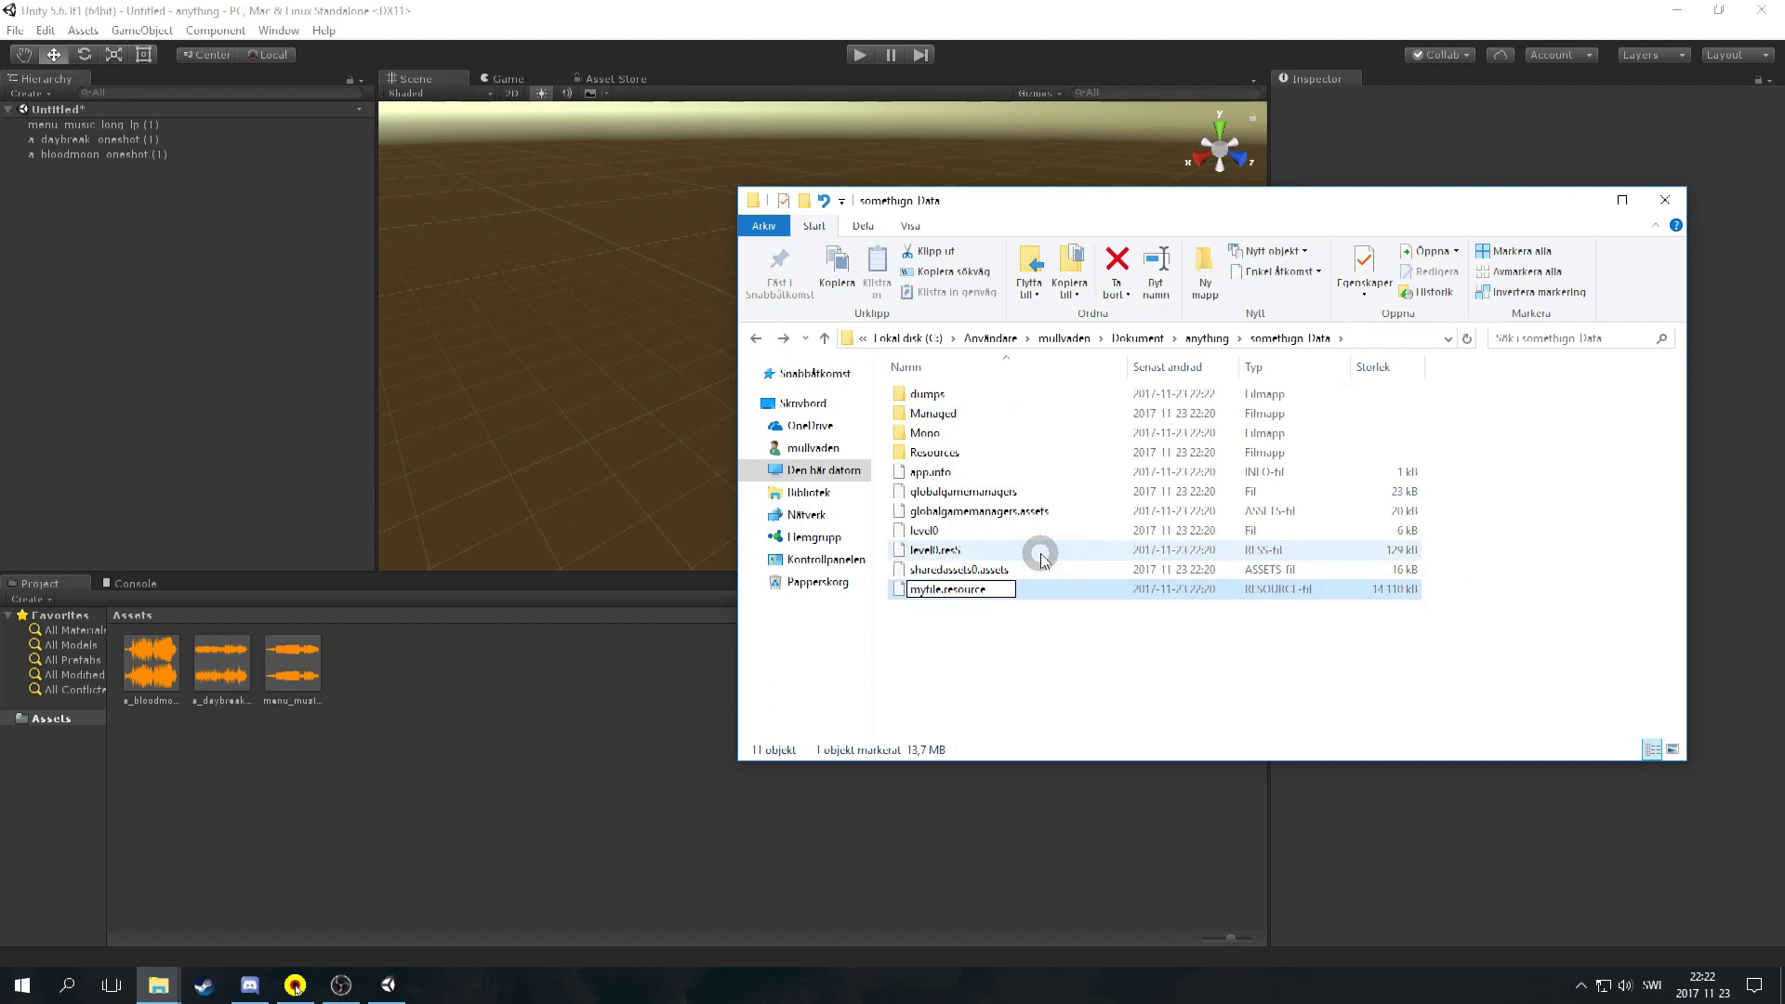
pyautogui.press('Return')
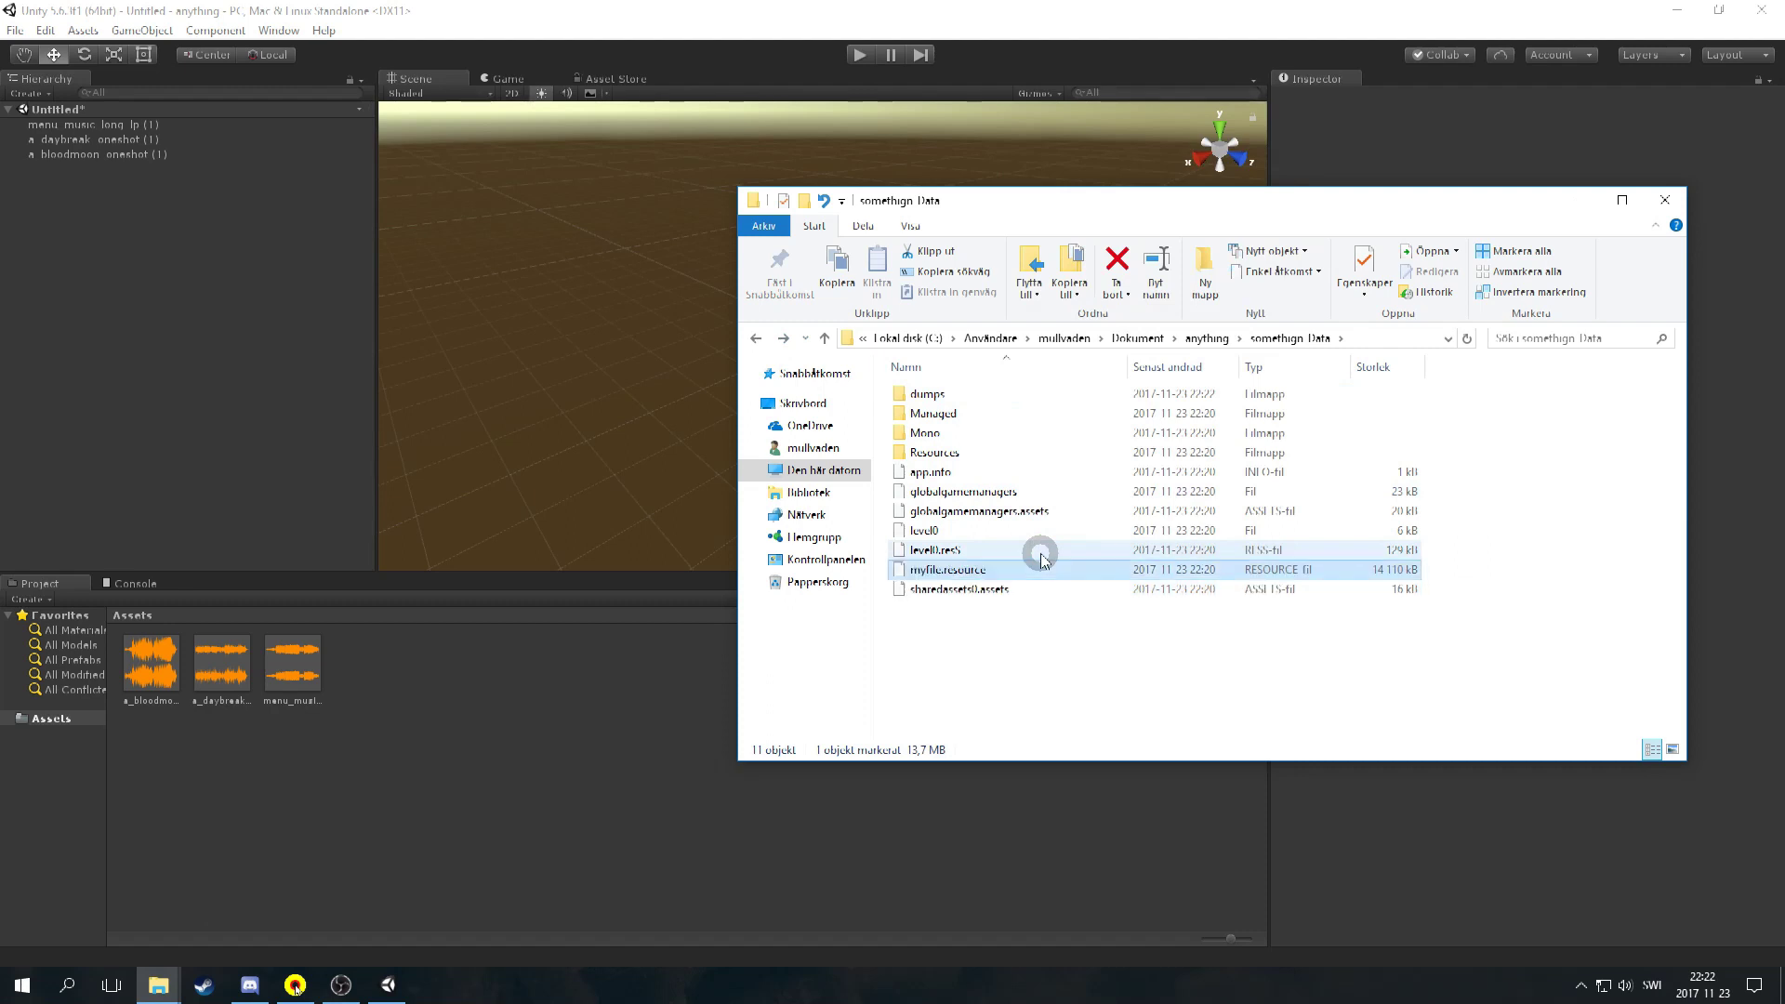
# Reopen the dumps folder and select the three .txt dump files.
pyautogui.rightClick(986, 564)
pyautogui.click(1030, 524)
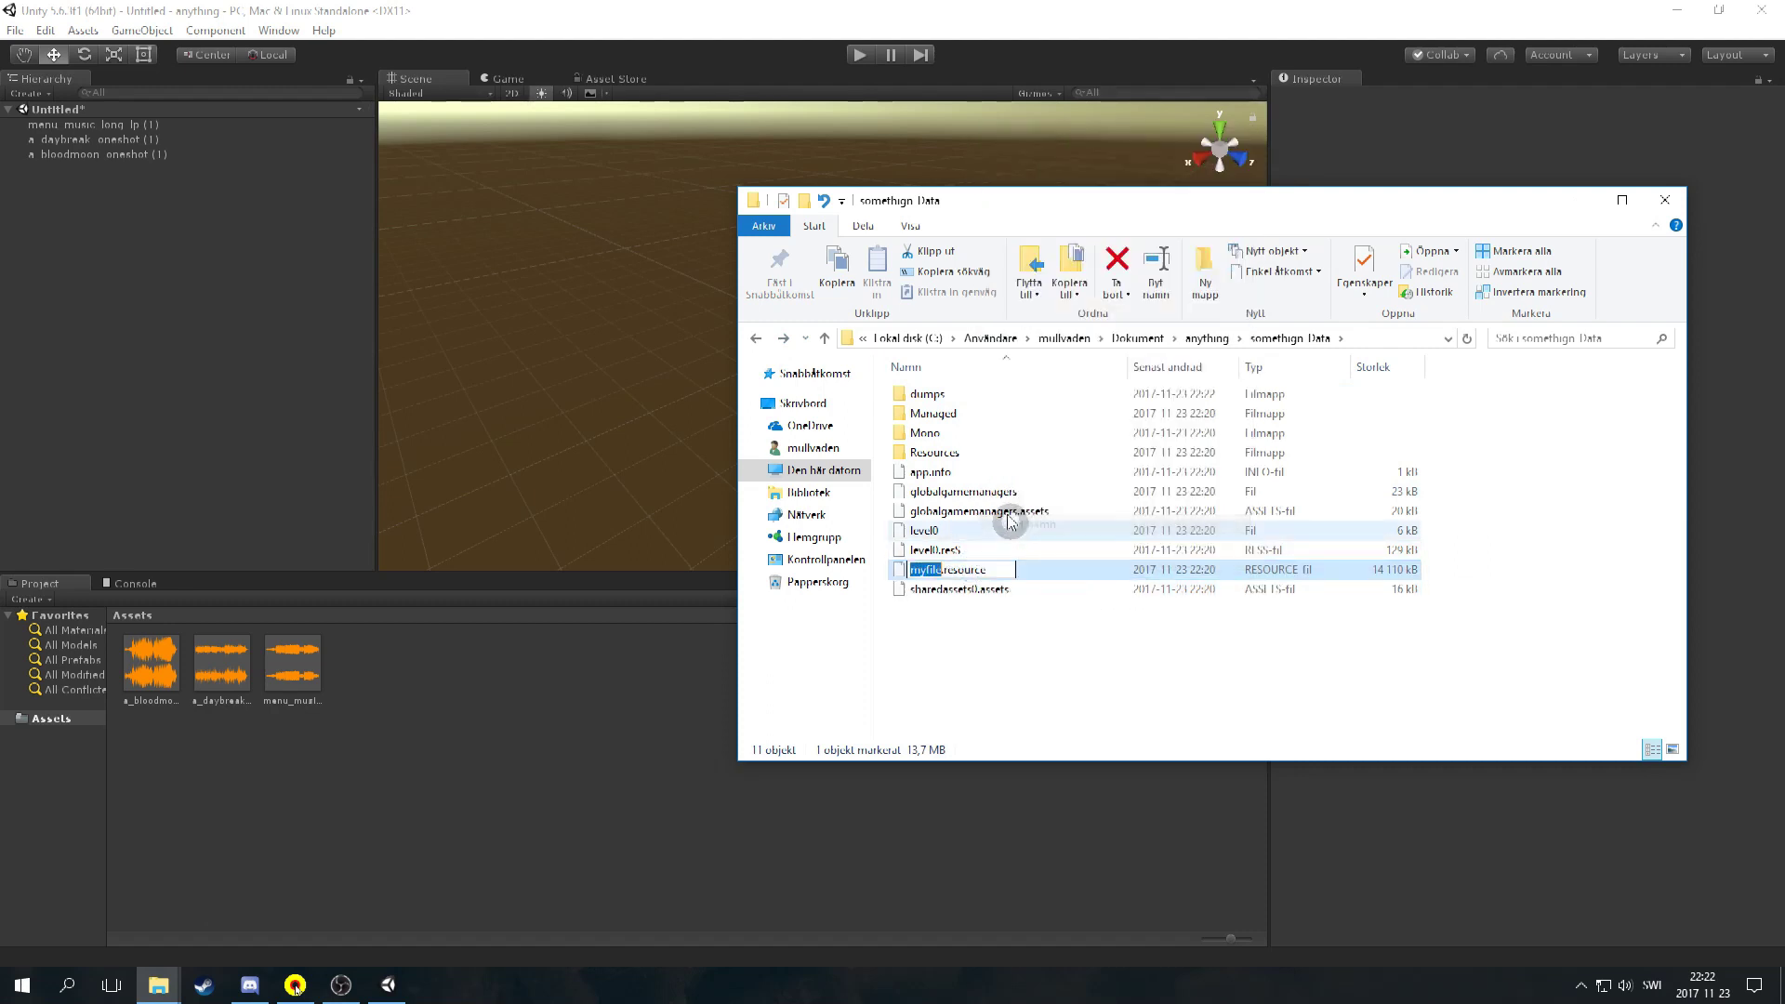
pyautogui.doubleClick(935, 395)
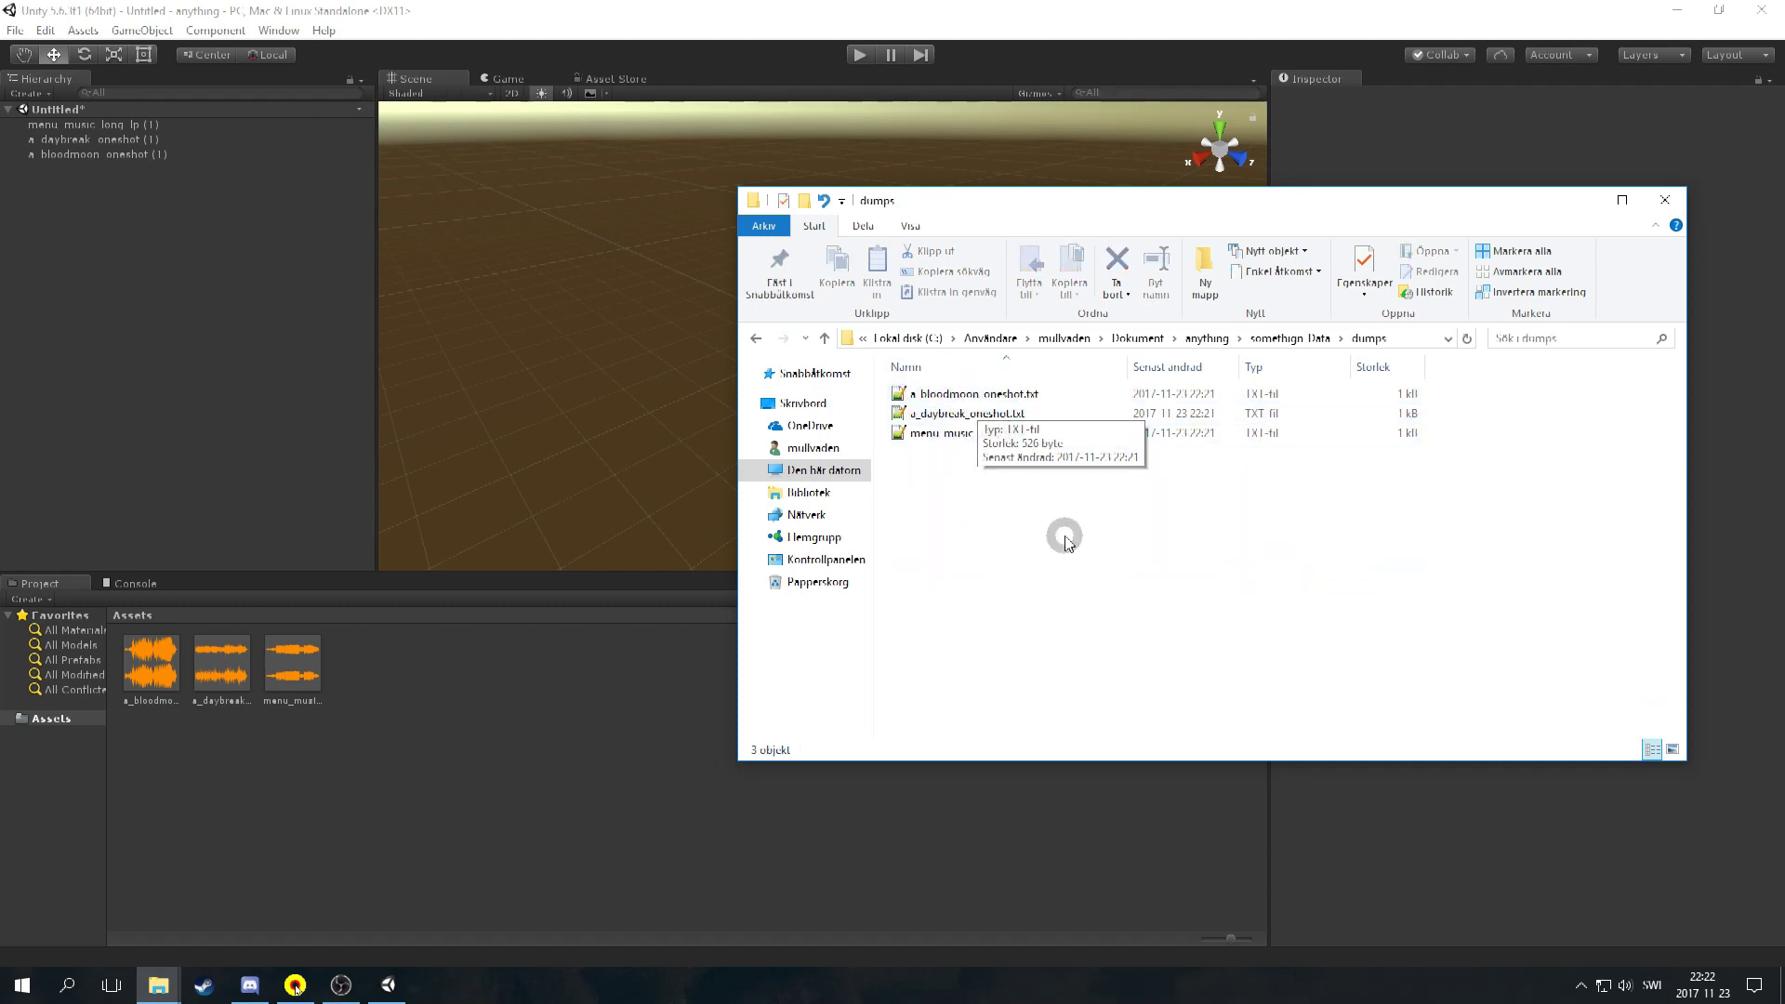
pyautogui.moveTo(1058, 535); pyautogui.dragTo(939, 392)
# Open the three dumps in Notepad++ and erase the old resource name on line 14.
pyautogui.rightClick(942, 396)
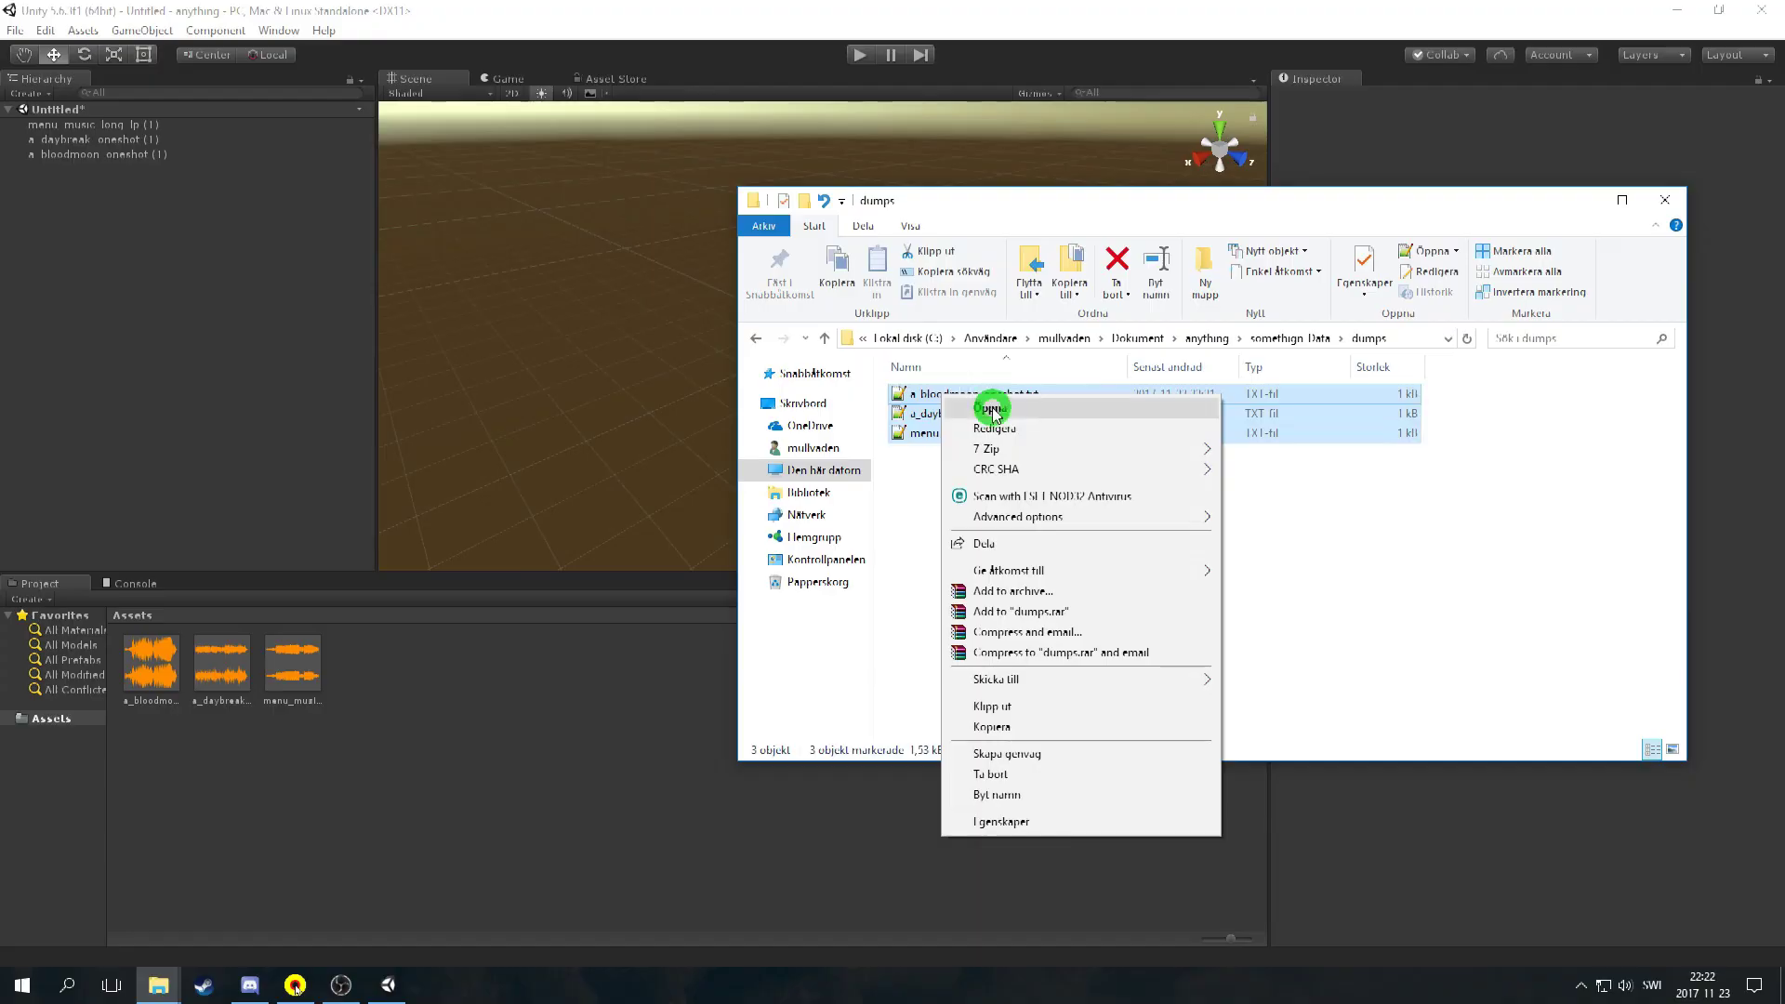
pyautogui.click(988, 405)
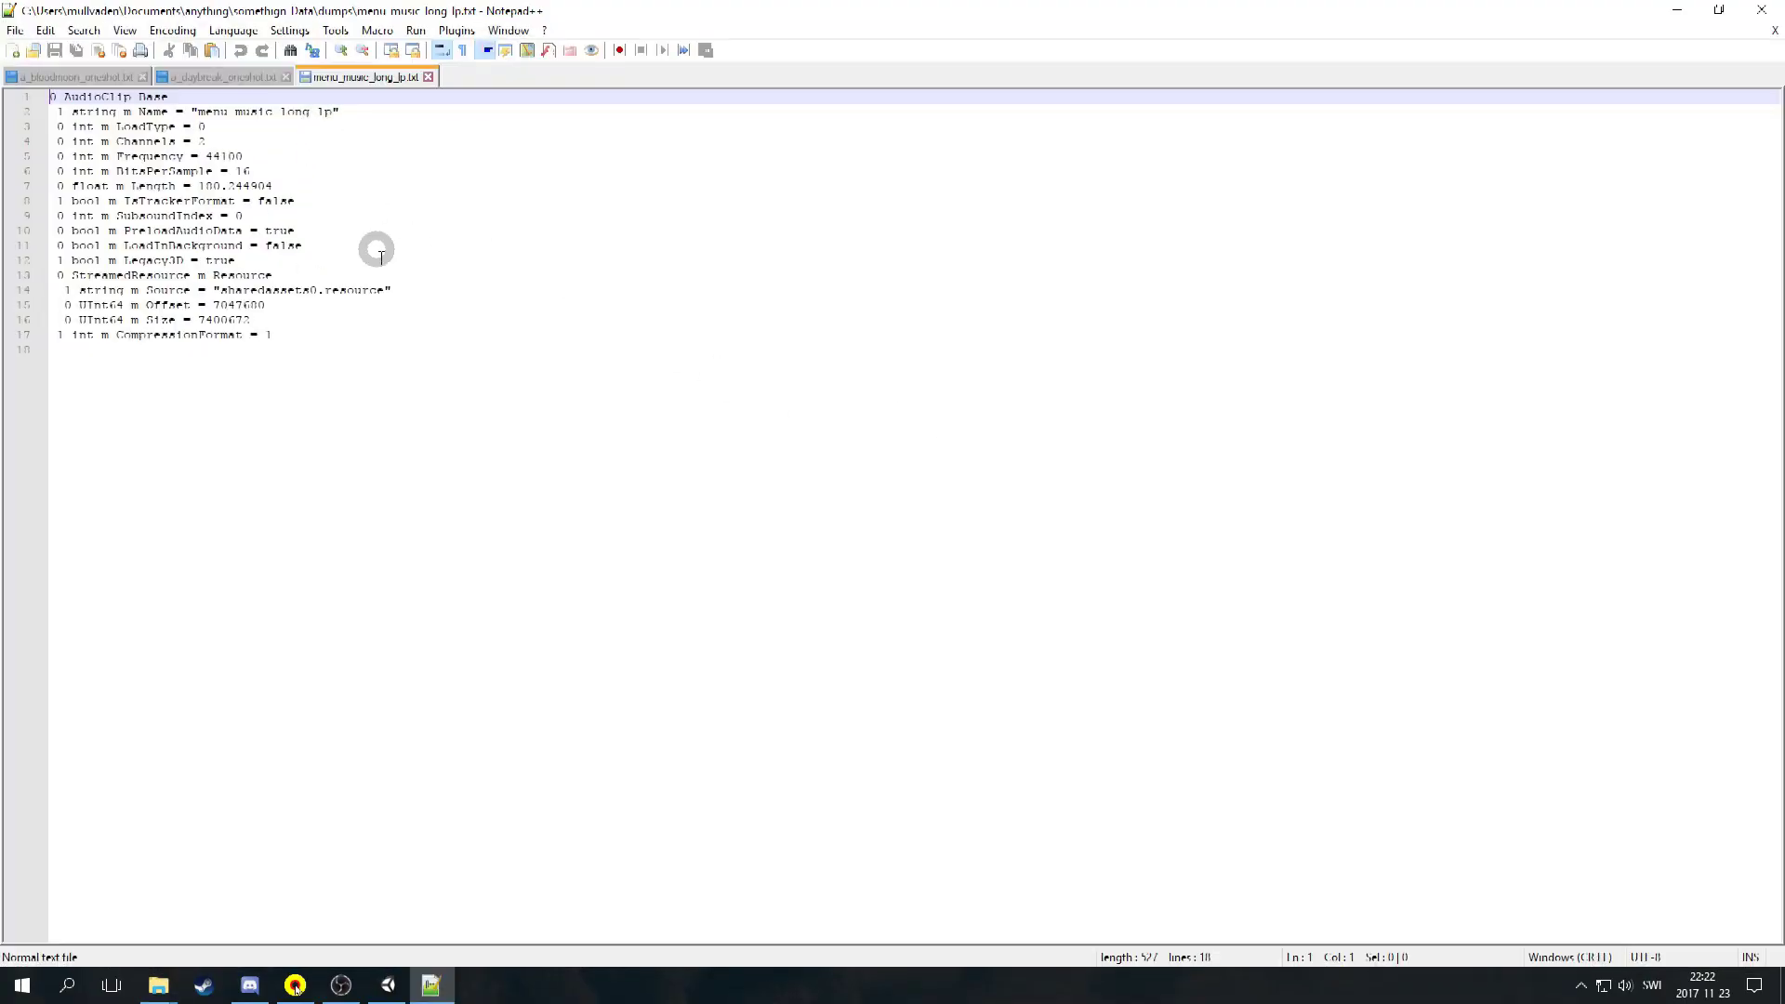
pyautogui.click(383, 292)
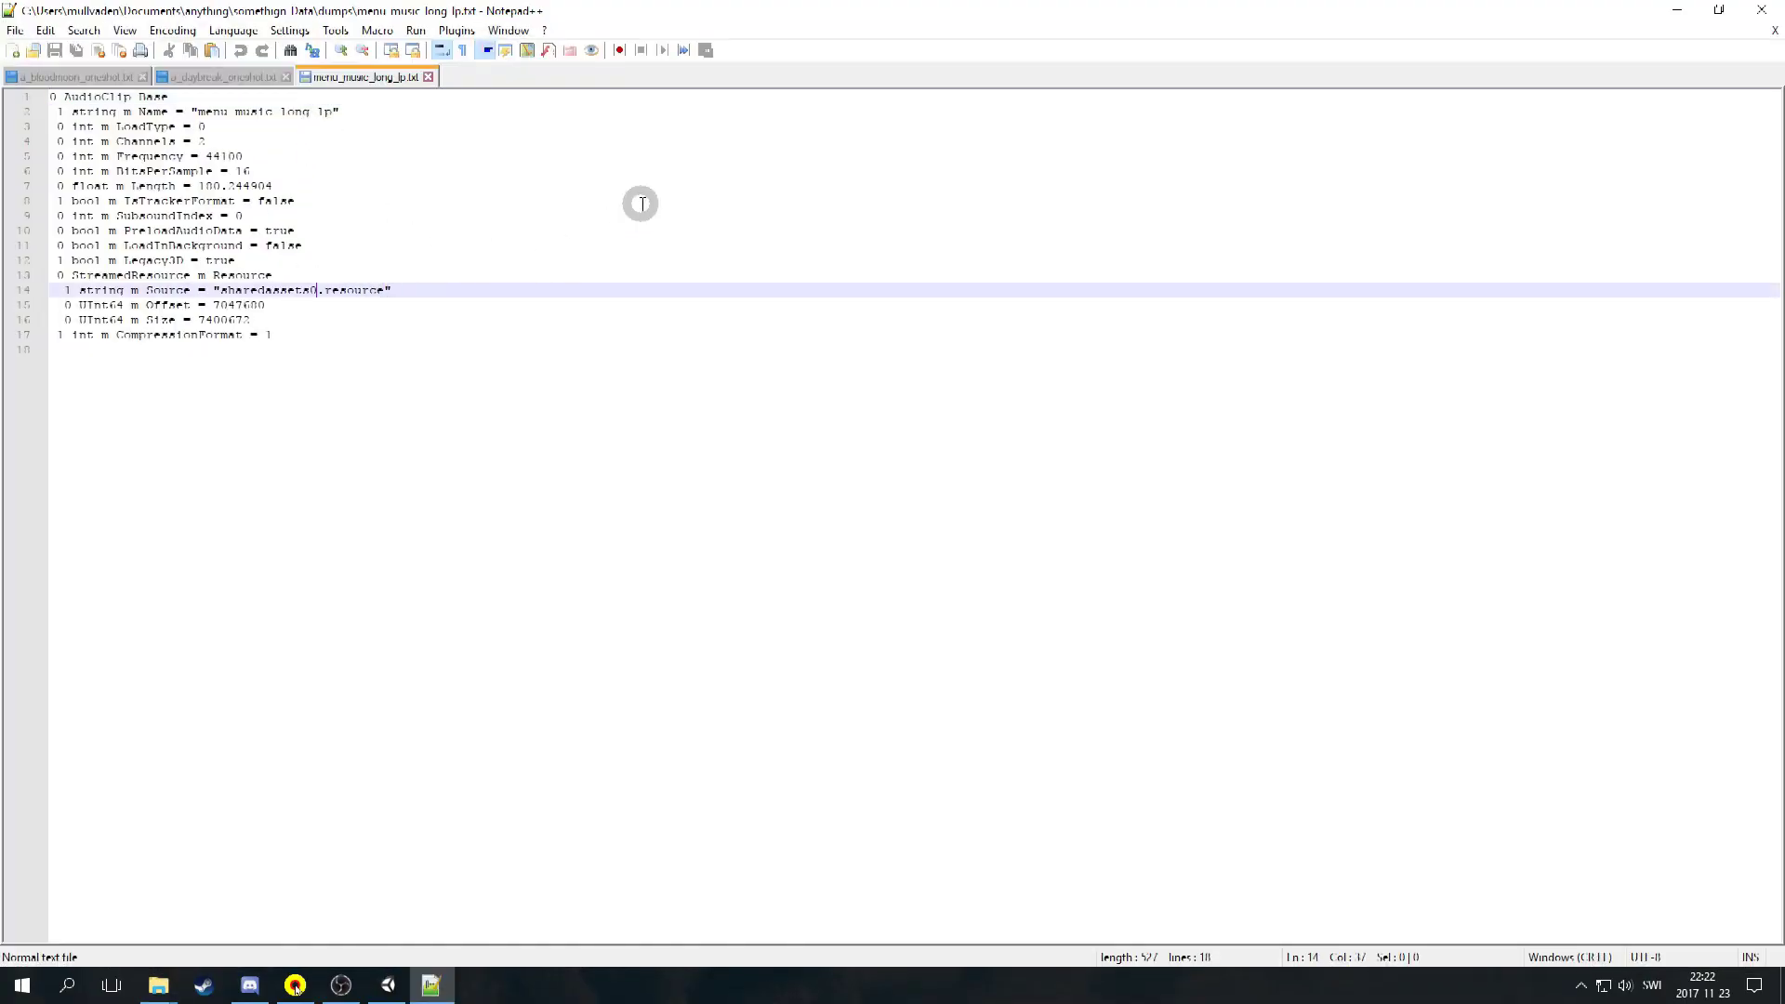
pyautogui.press('BackSpace')
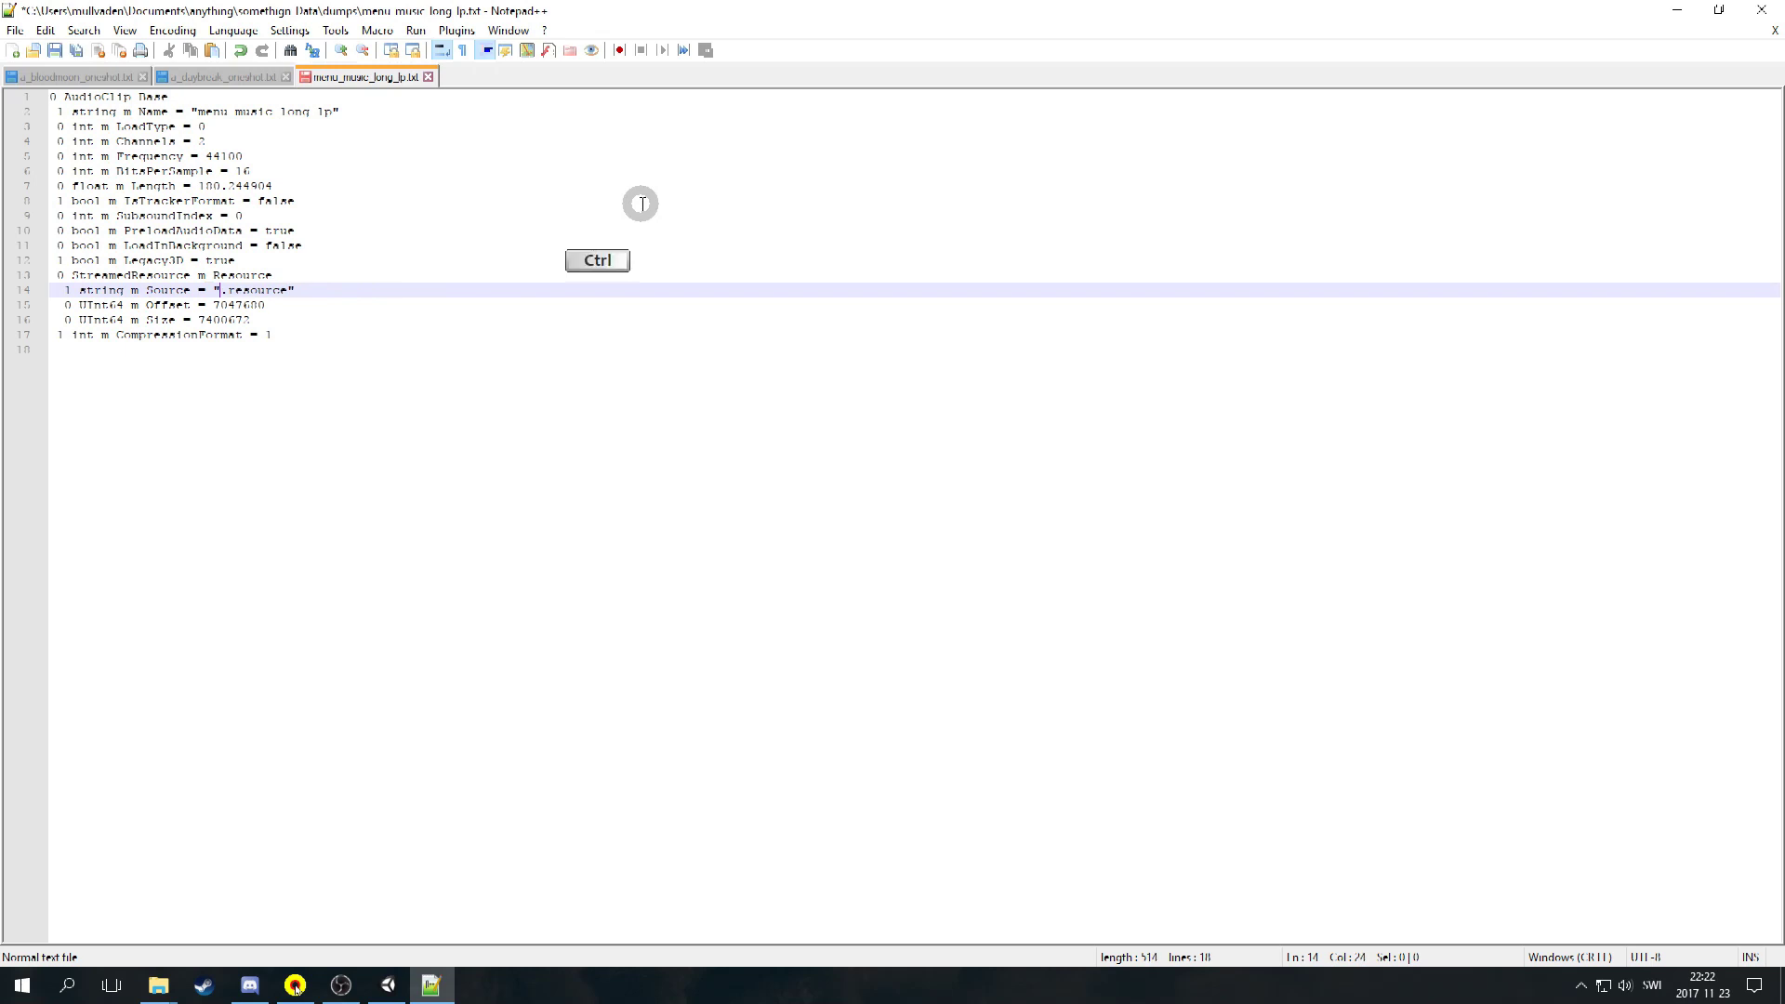
# Set line 14's m_Source to myfile.resource in the daybreak and bloodmoon dumps.
pyautogui.click(245, 76)
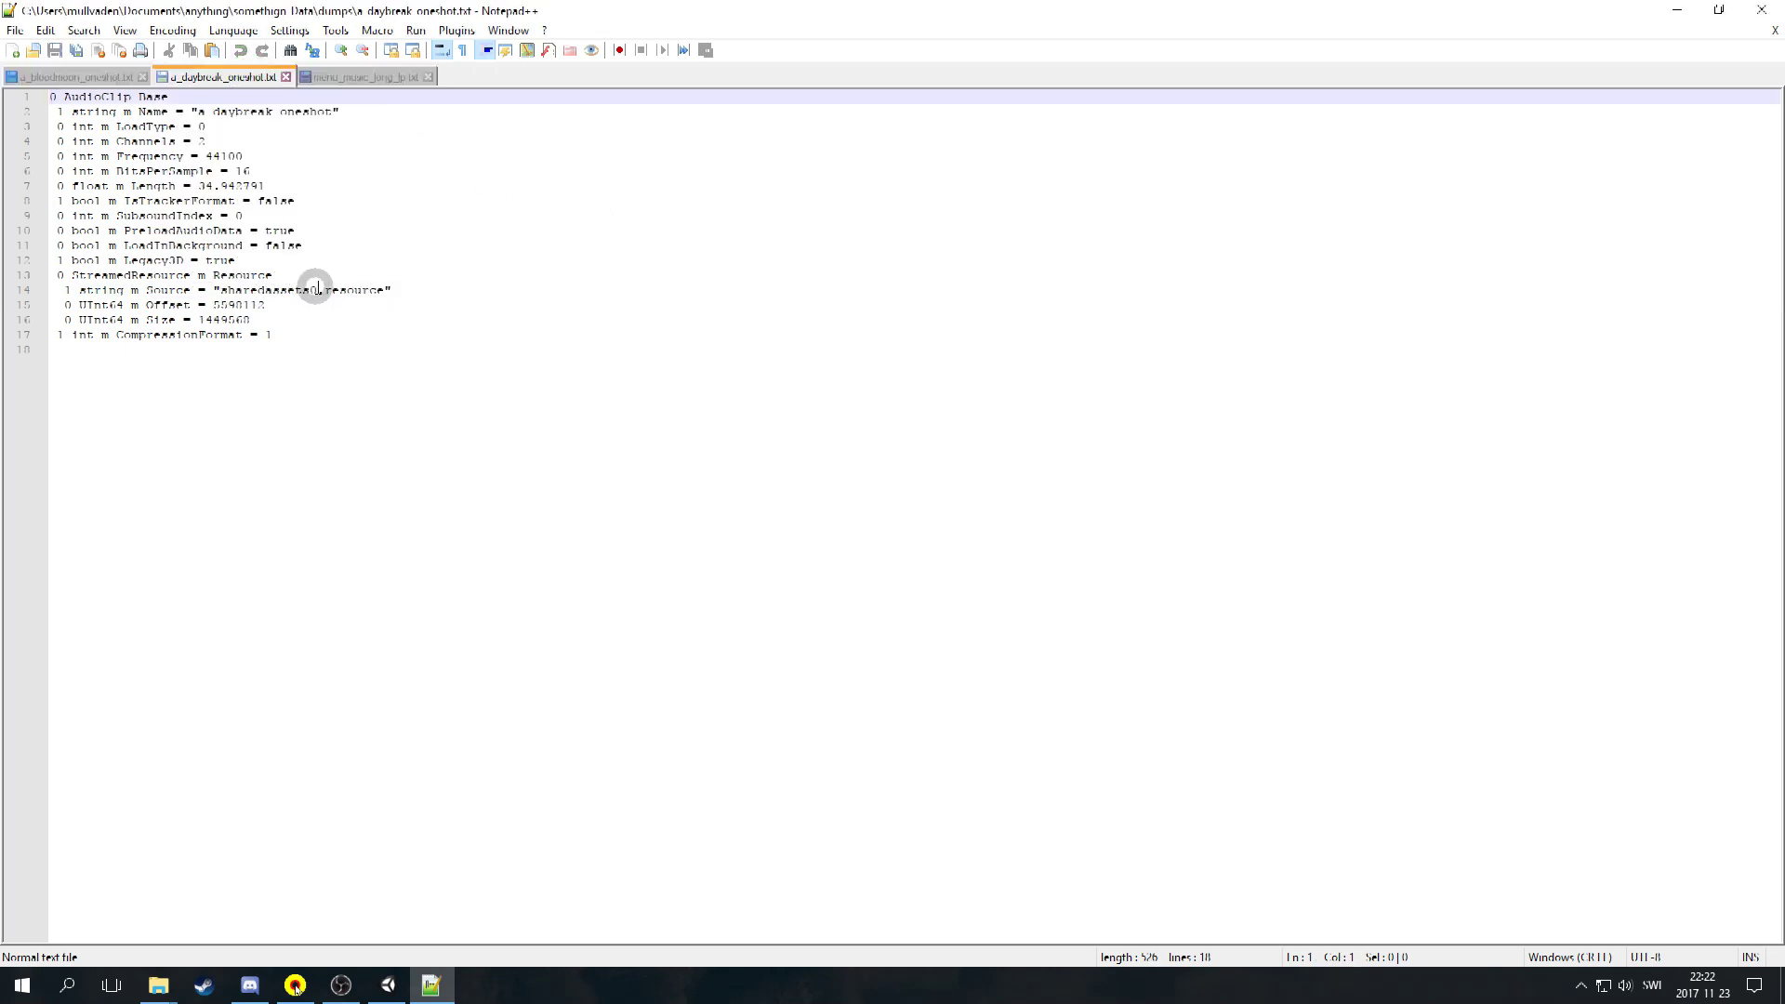
pyautogui.click(316, 290)
pyautogui.press('BackSpace')
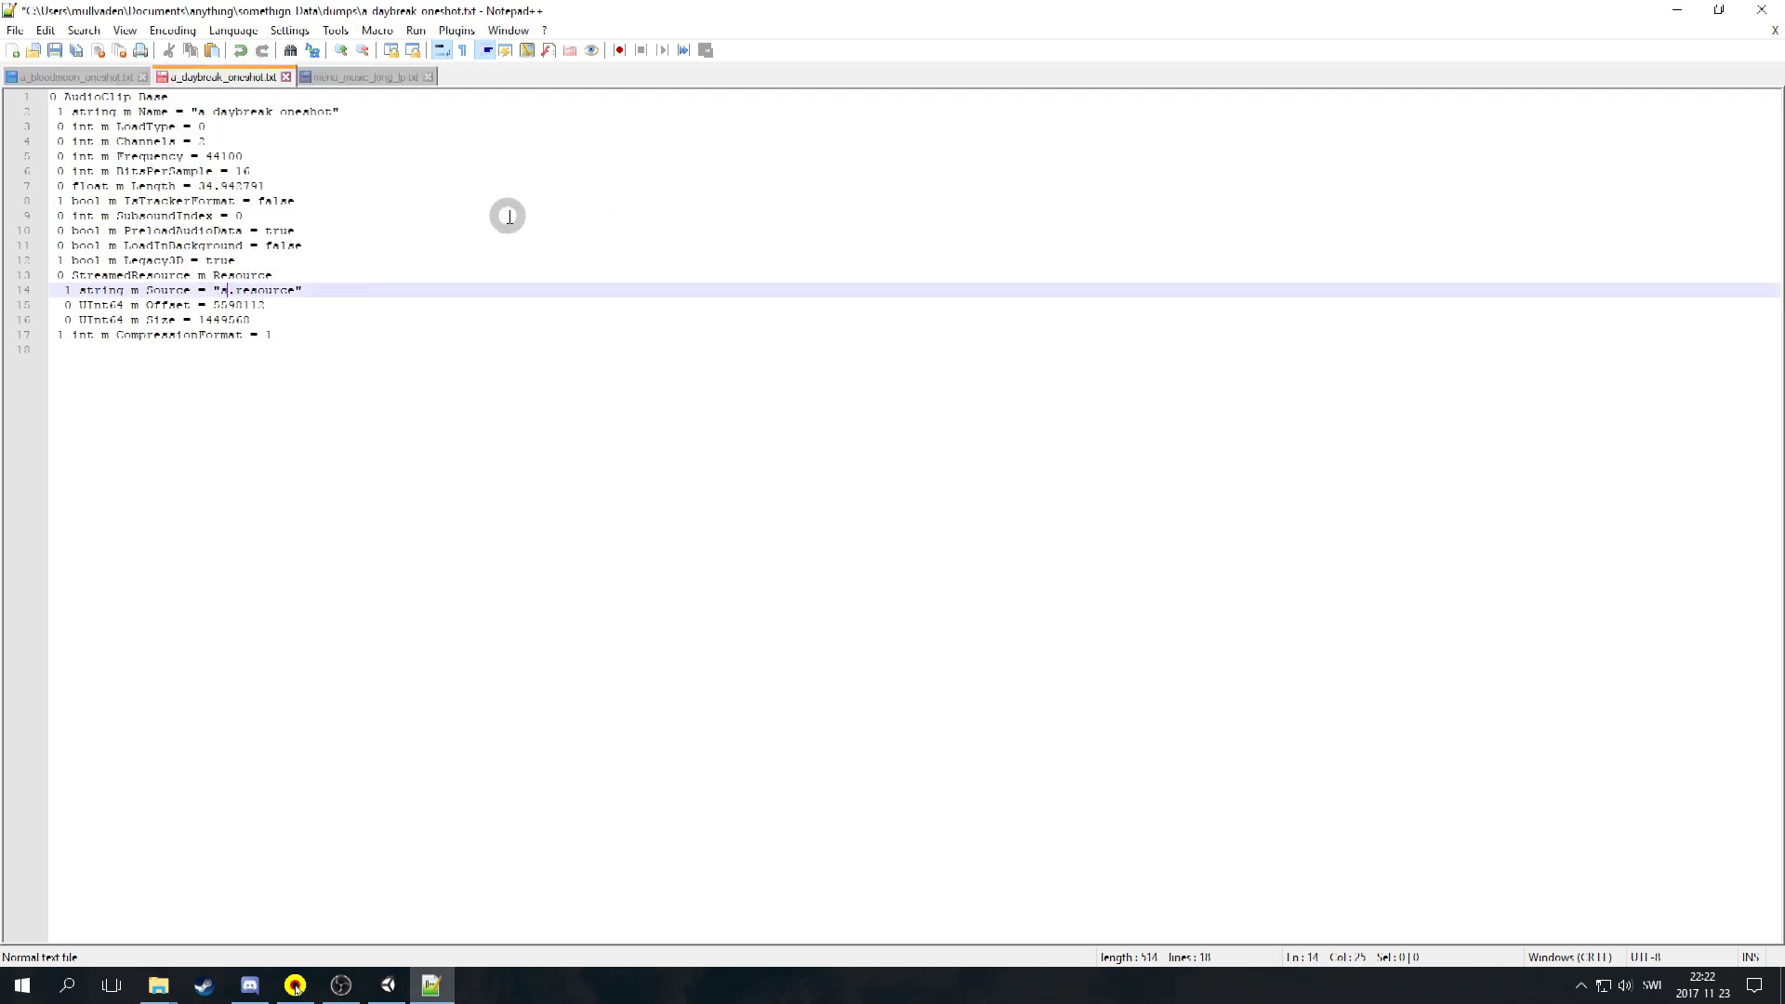
pyautogui.press('BackSpace')
pyautogui.write('myfile')
pyautogui.click(65, 76)
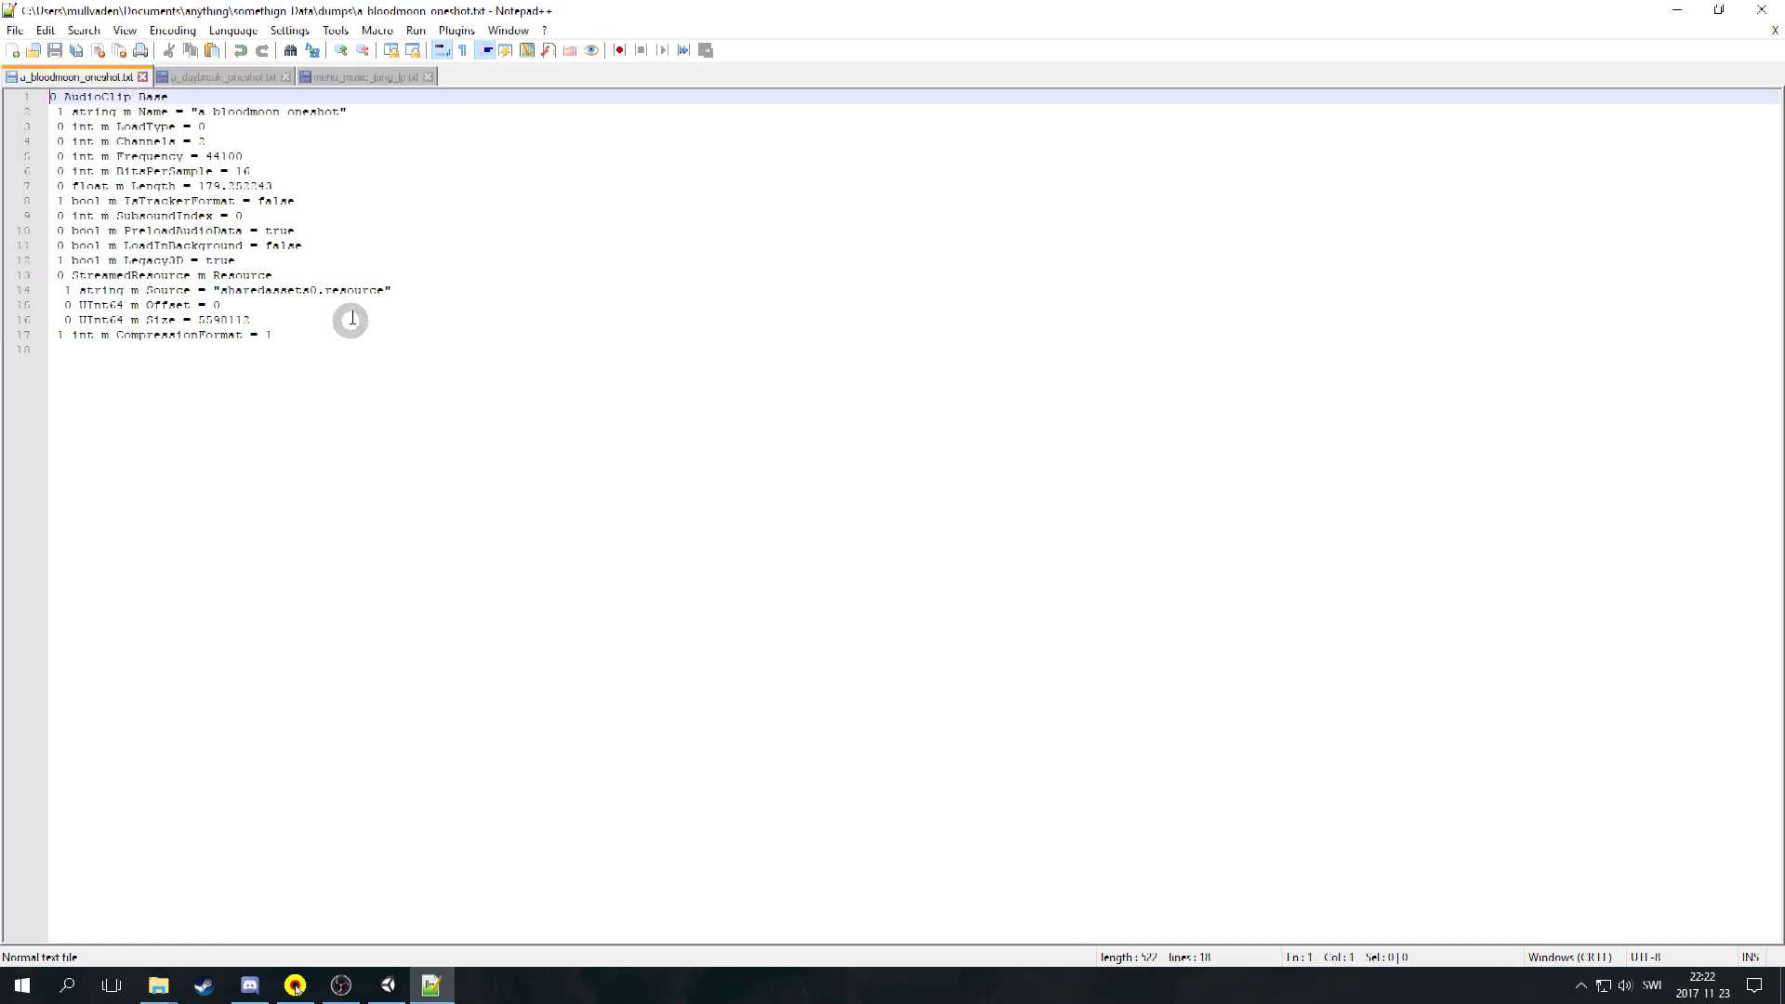
pyautogui.click(324, 290)
pyautogui.press('BackSpace')
pyautogui.press('BackSpace')
pyautogui.press('BackSpace')
pyautogui.press('BackSpace')
pyautogui.press('BackSpace')
pyautogui.press('BackSpace')
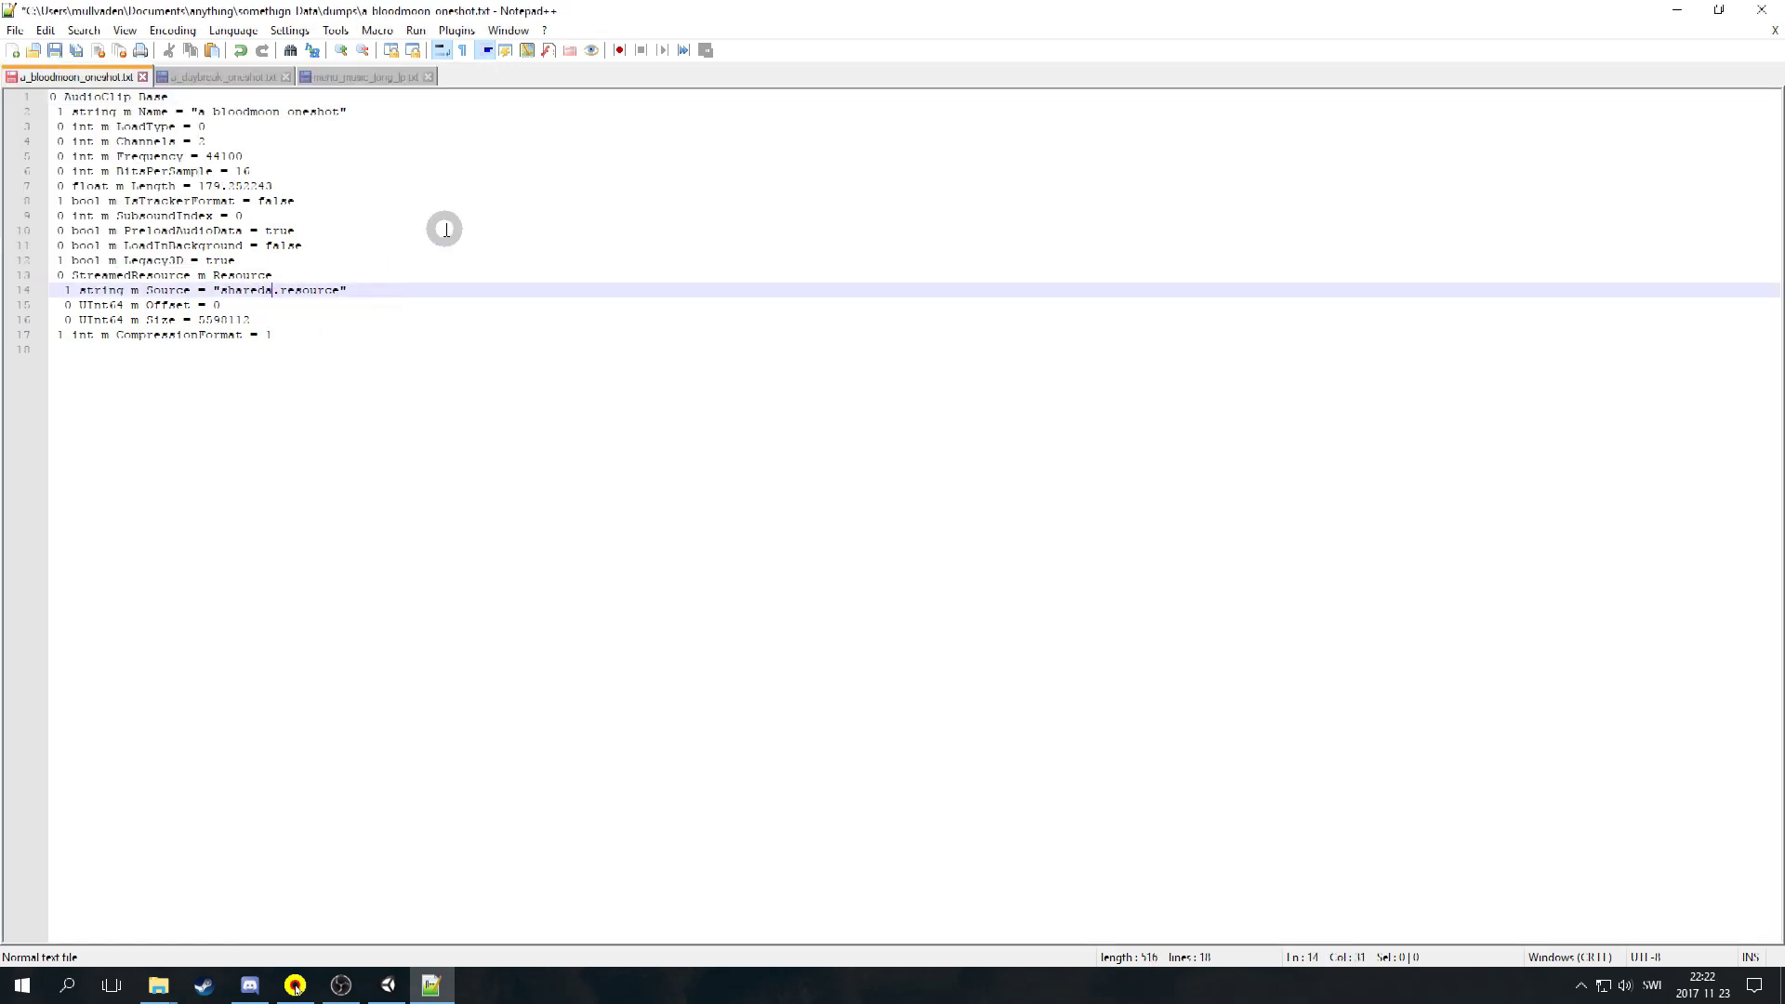
pyautogui.write('myfile')
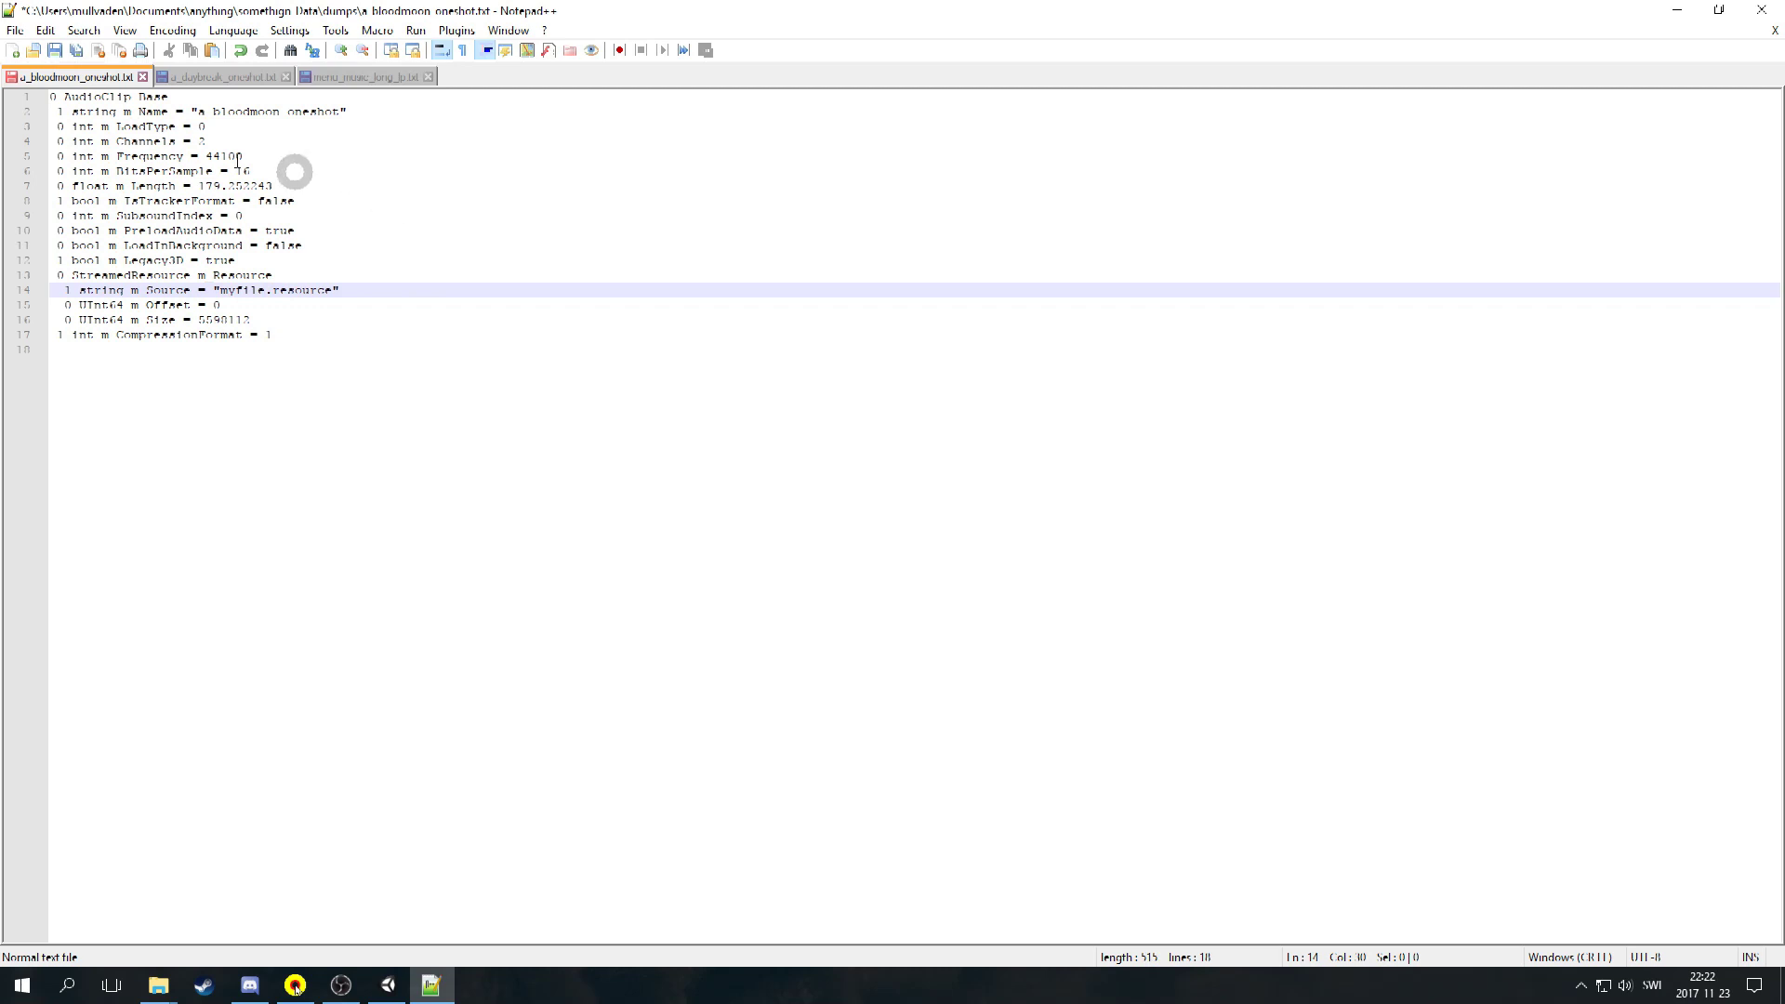
# Save all three dump files while closing their tabs and Notepad++.
pyautogui.click(142, 77)
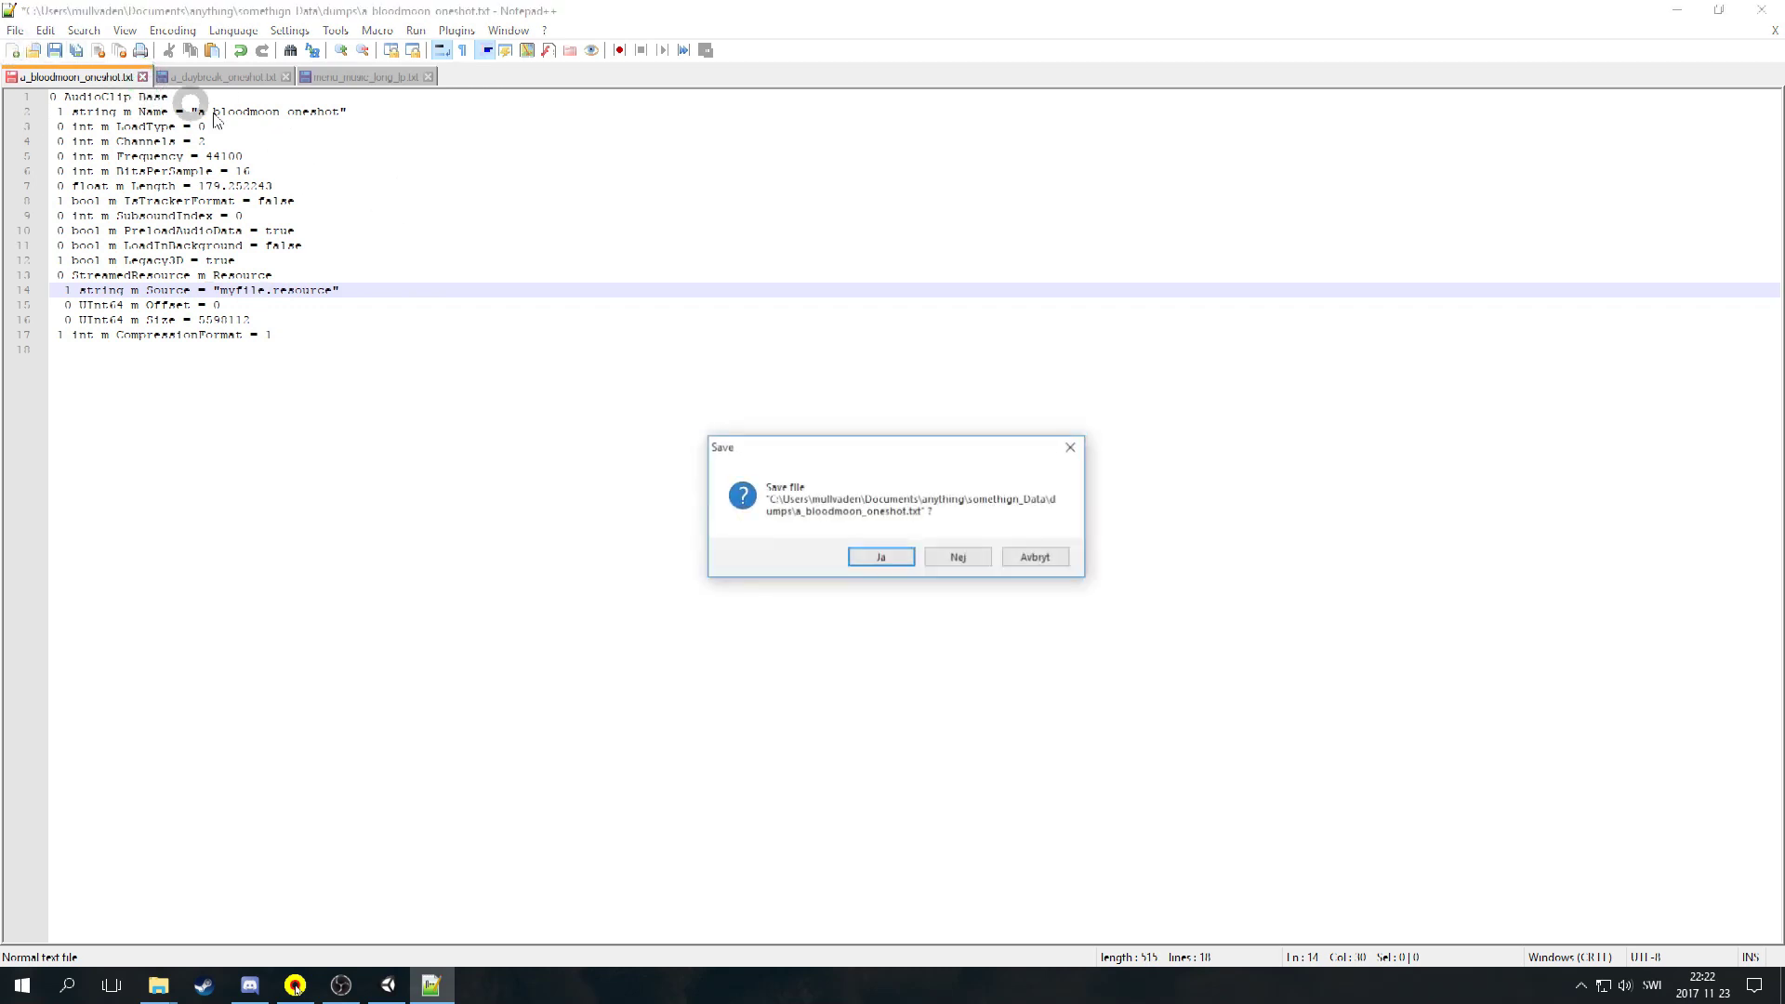
pyautogui.press('Return')
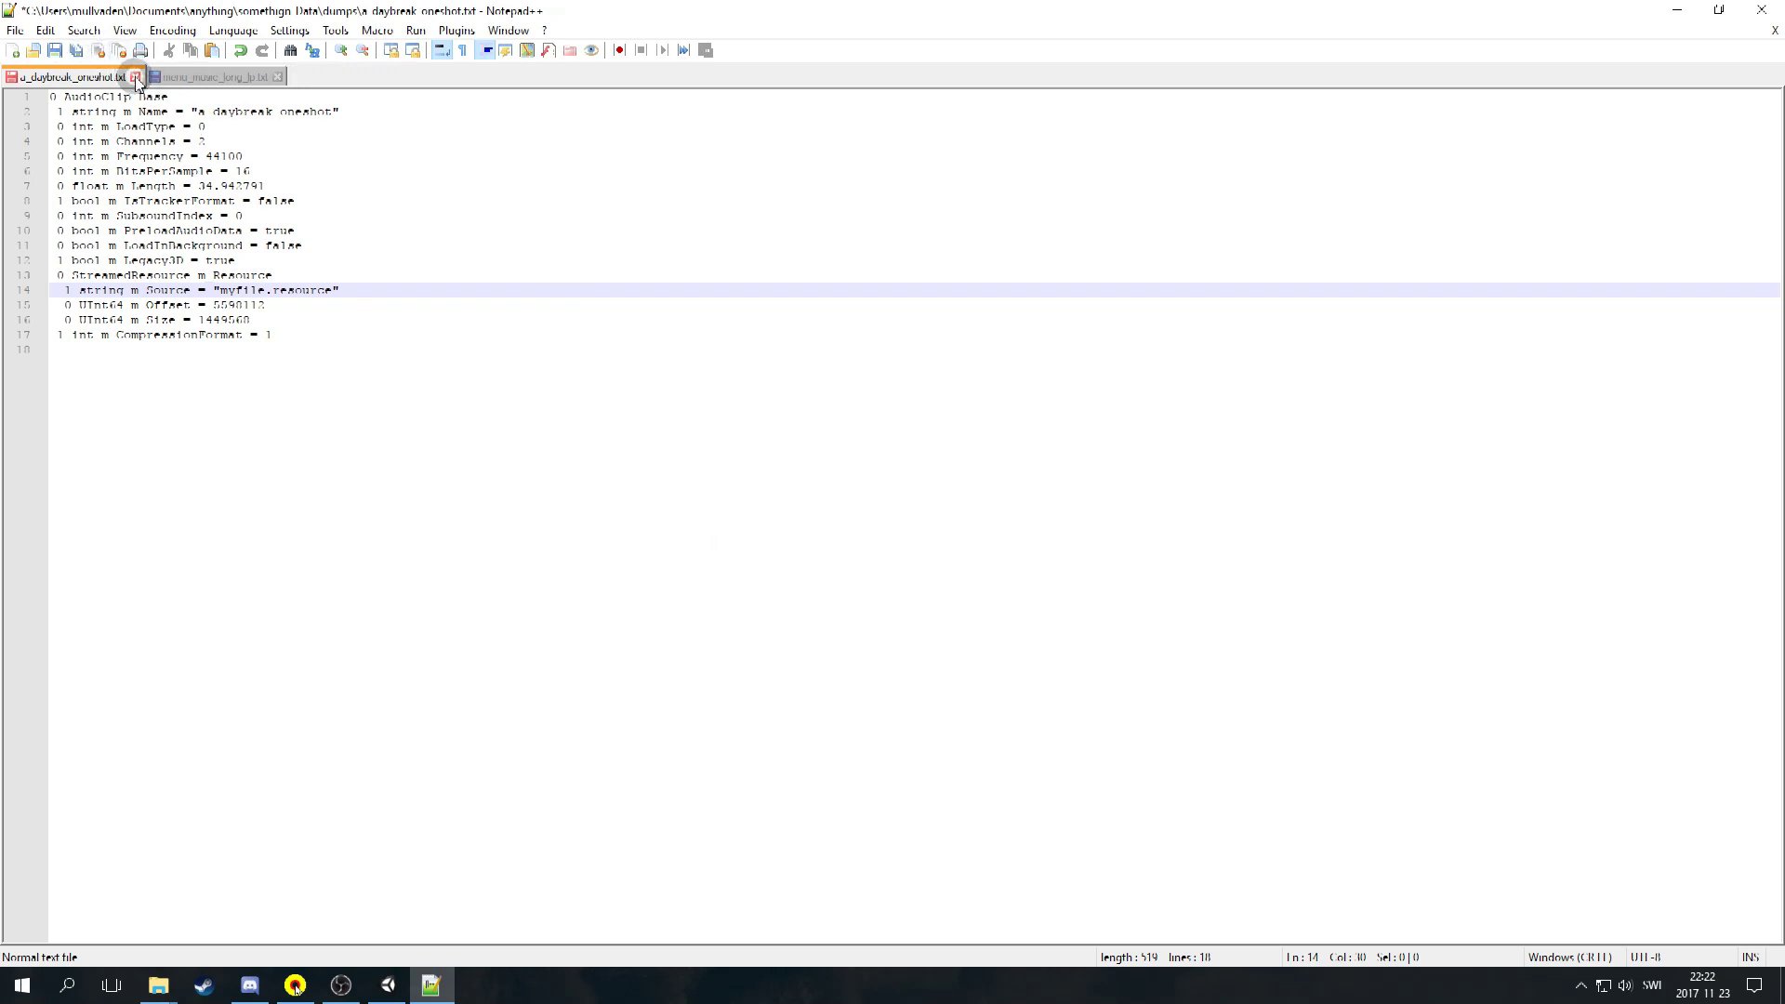
pyautogui.click(135, 76)
pyautogui.click(883, 557)
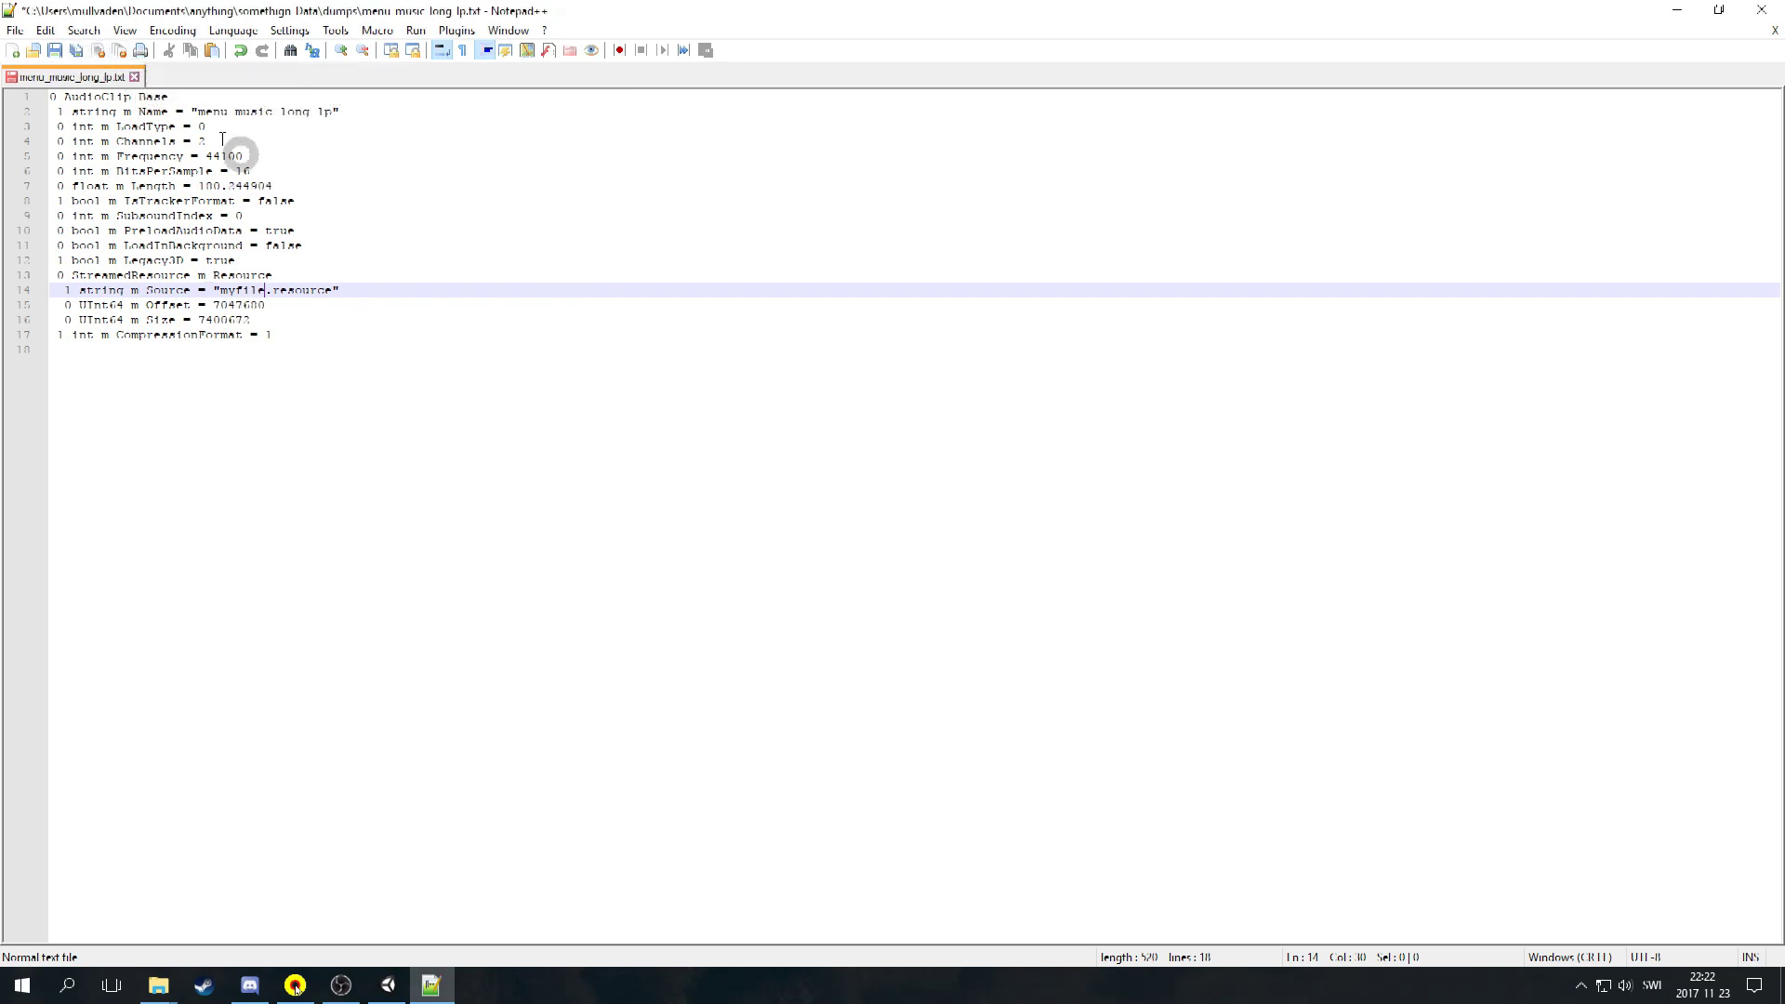
pyautogui.click(134, 76)
pyautogui.click(879, 558)
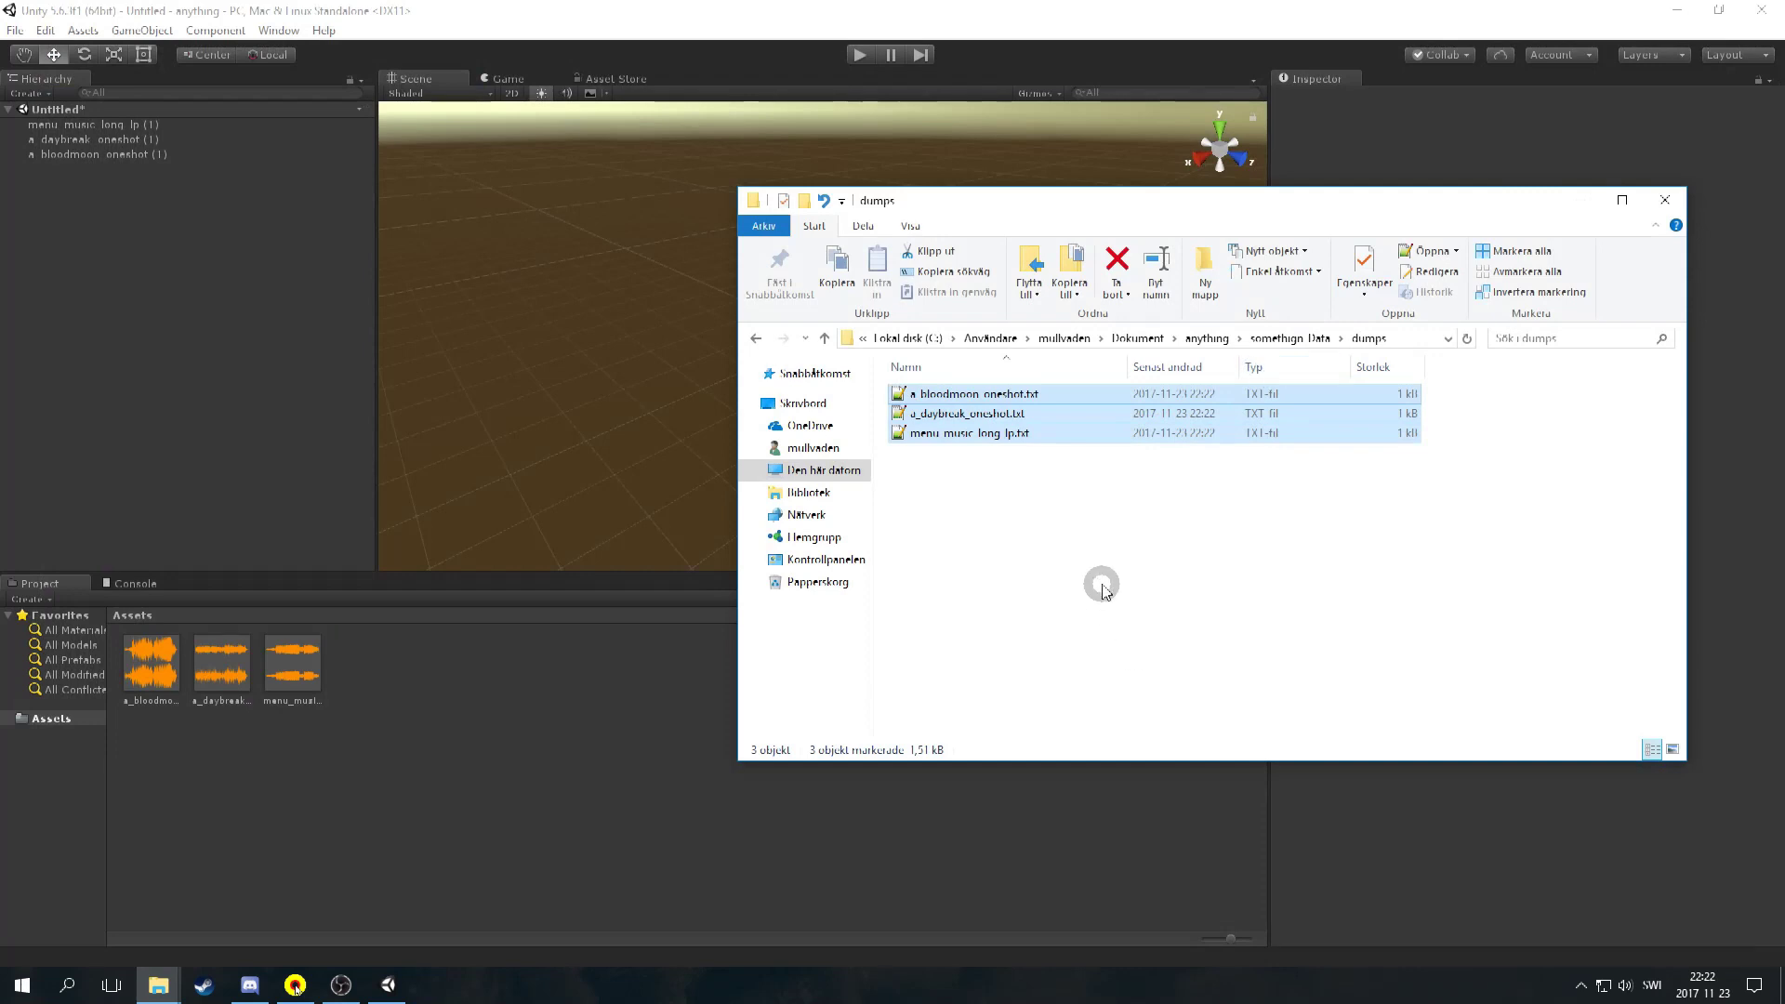
# Copy myfile.resource from somethign_Data into the game's 7DaysToDie_Data folder.
pyautogui.click(1103, 589)
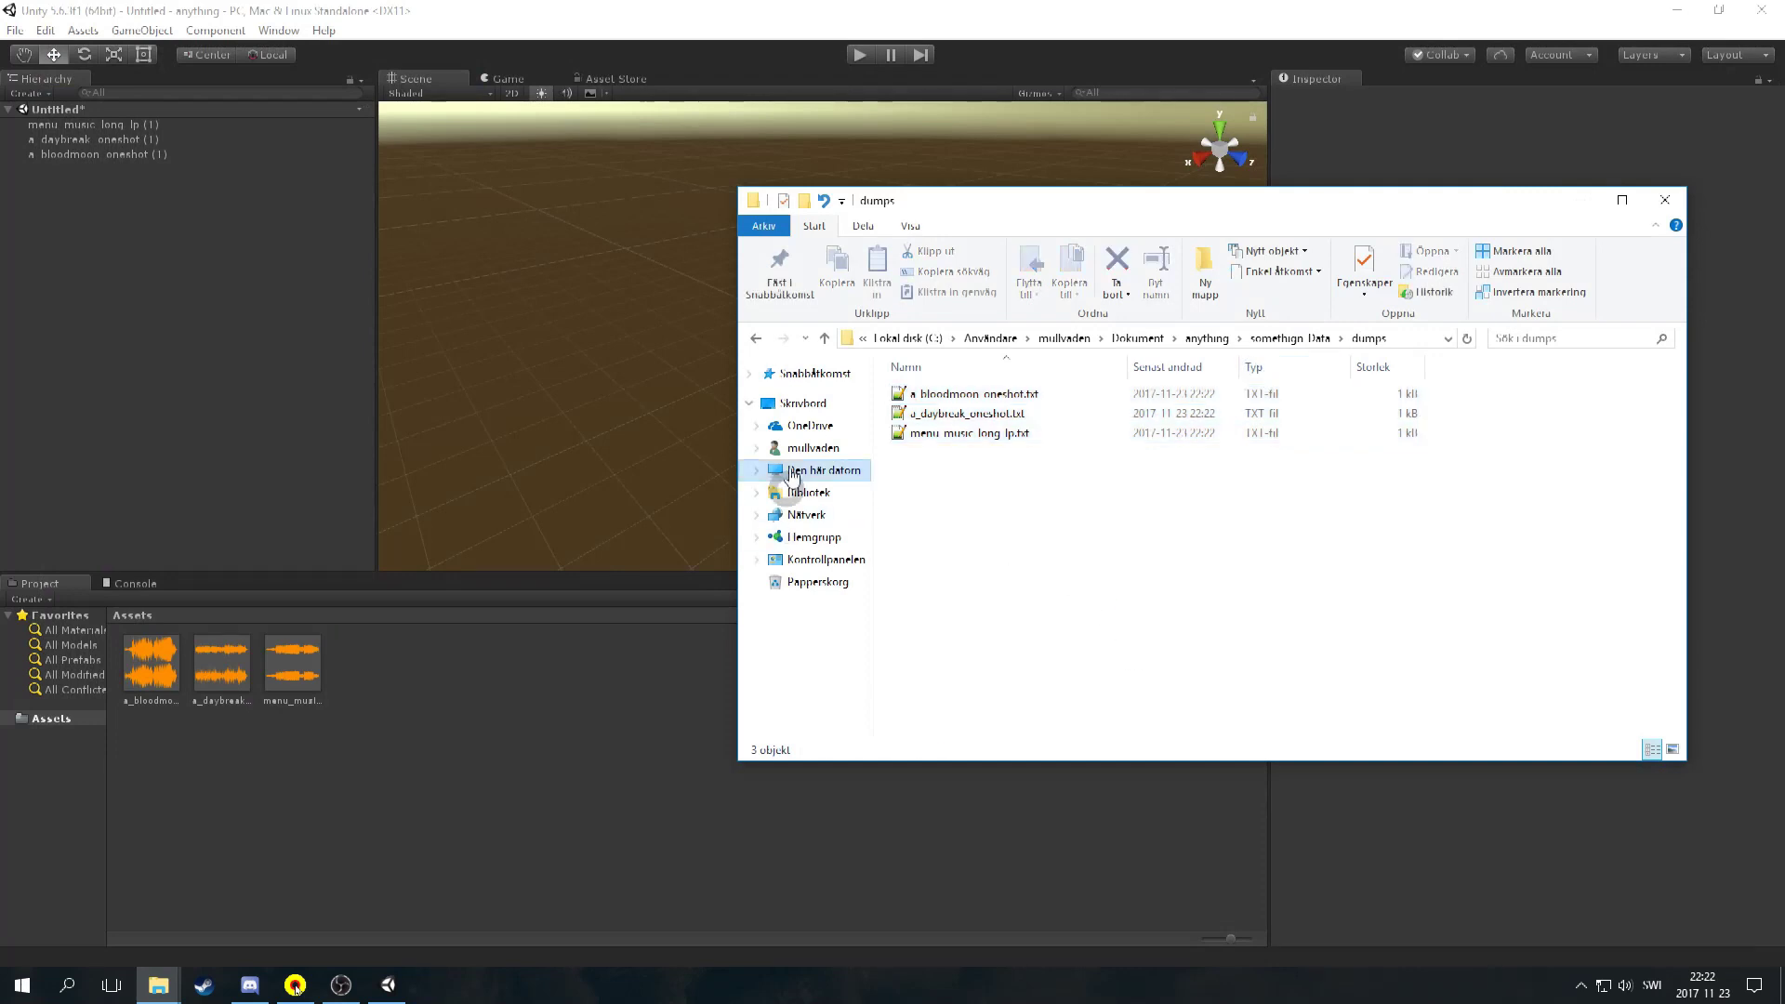
pyautogui.click(758, 340)
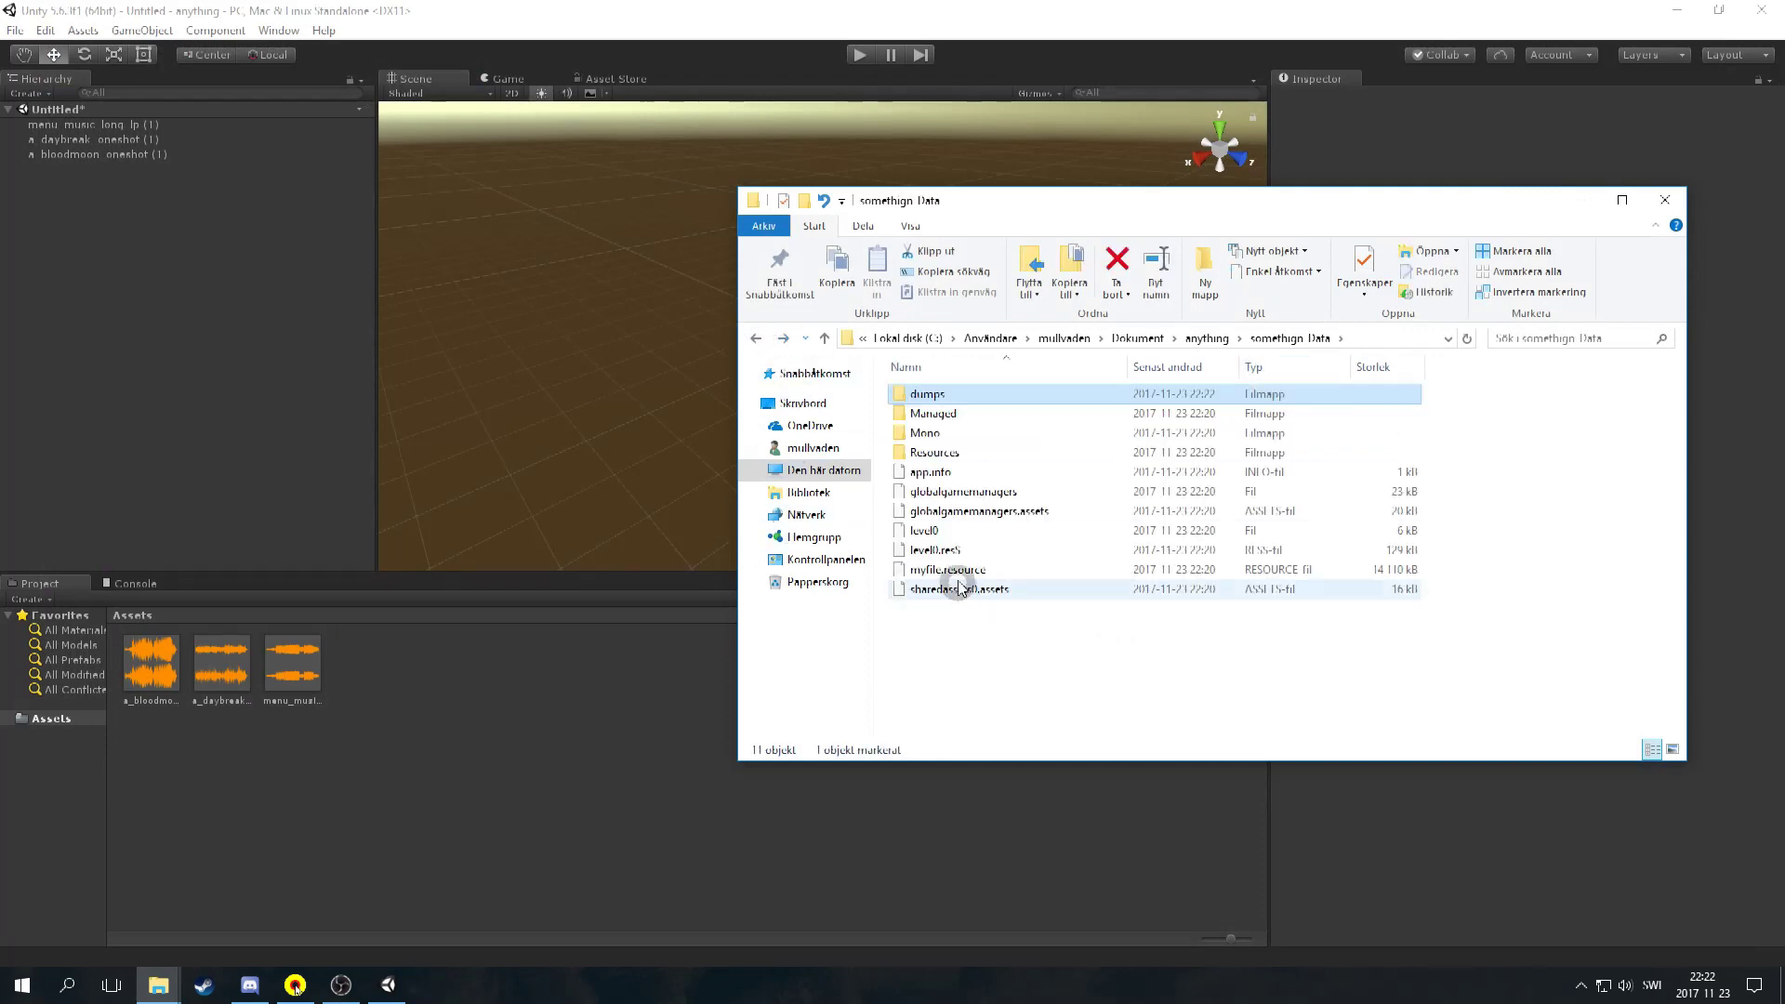
pyautogui.click(953, 570)
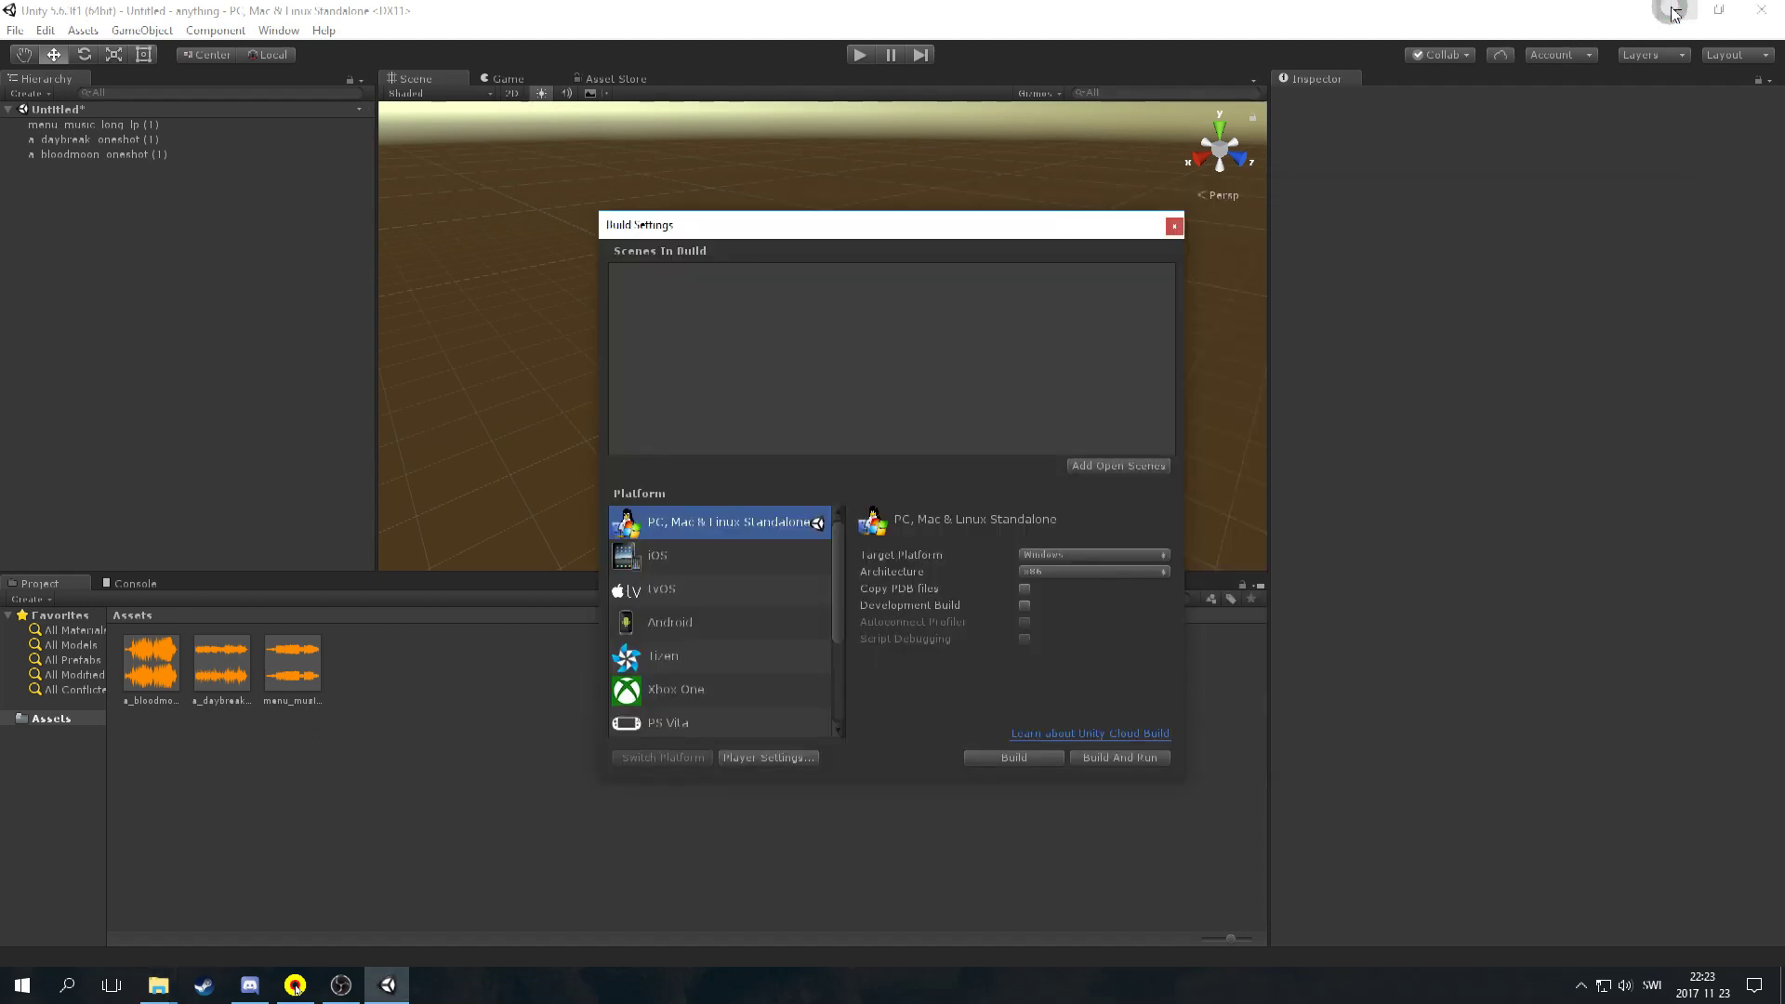
pyautogui.click(1678, 11)
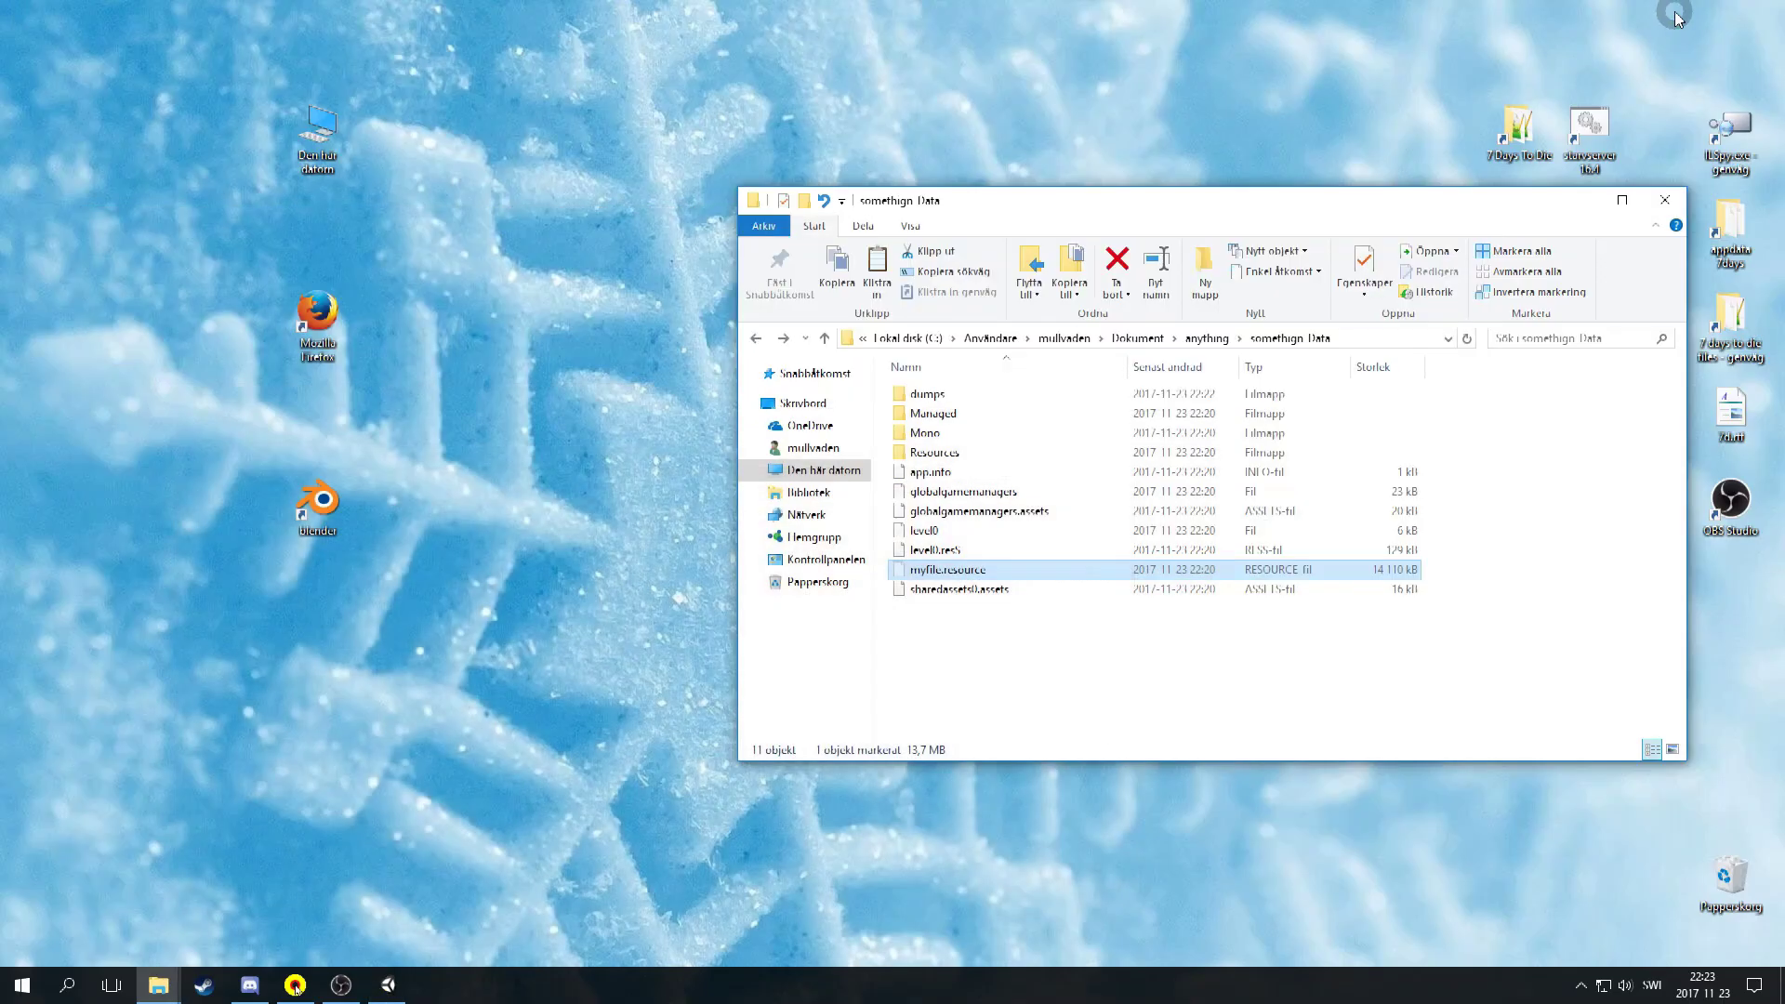
pyautogui.doubleClick(1543, 166)
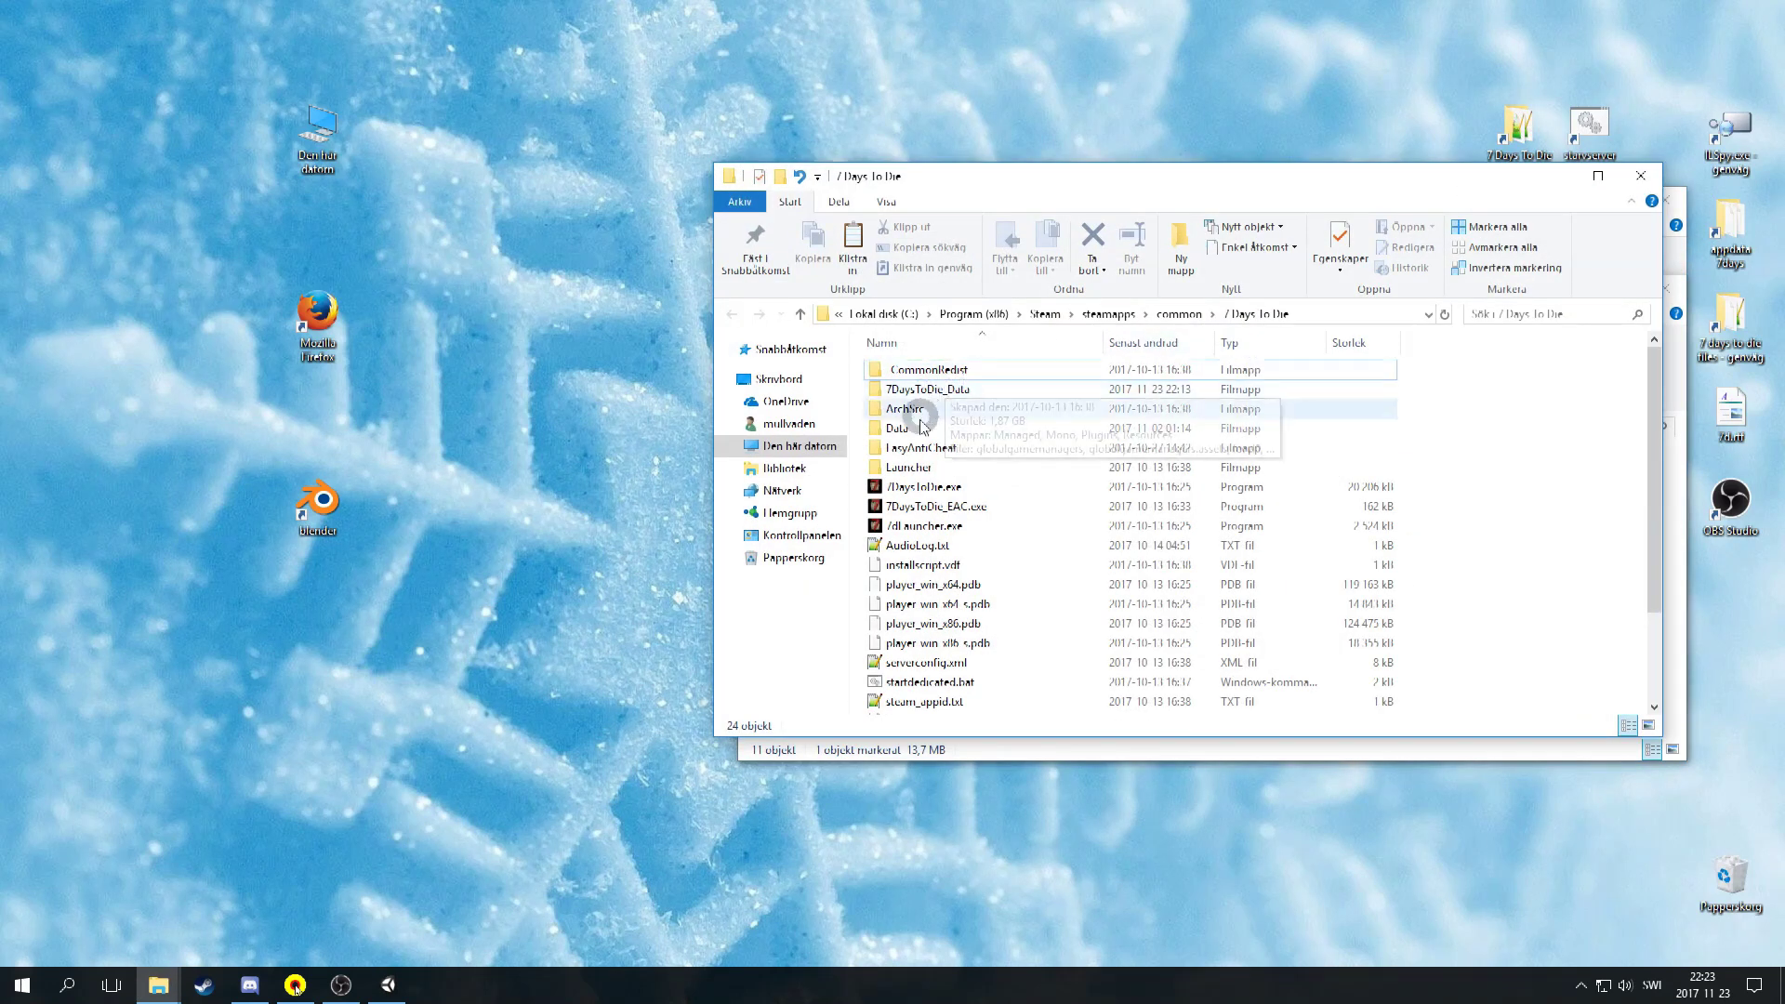
pyautogui.doubleClick(930, 390)
pyautogui.hotkey('ctrl', 'v')
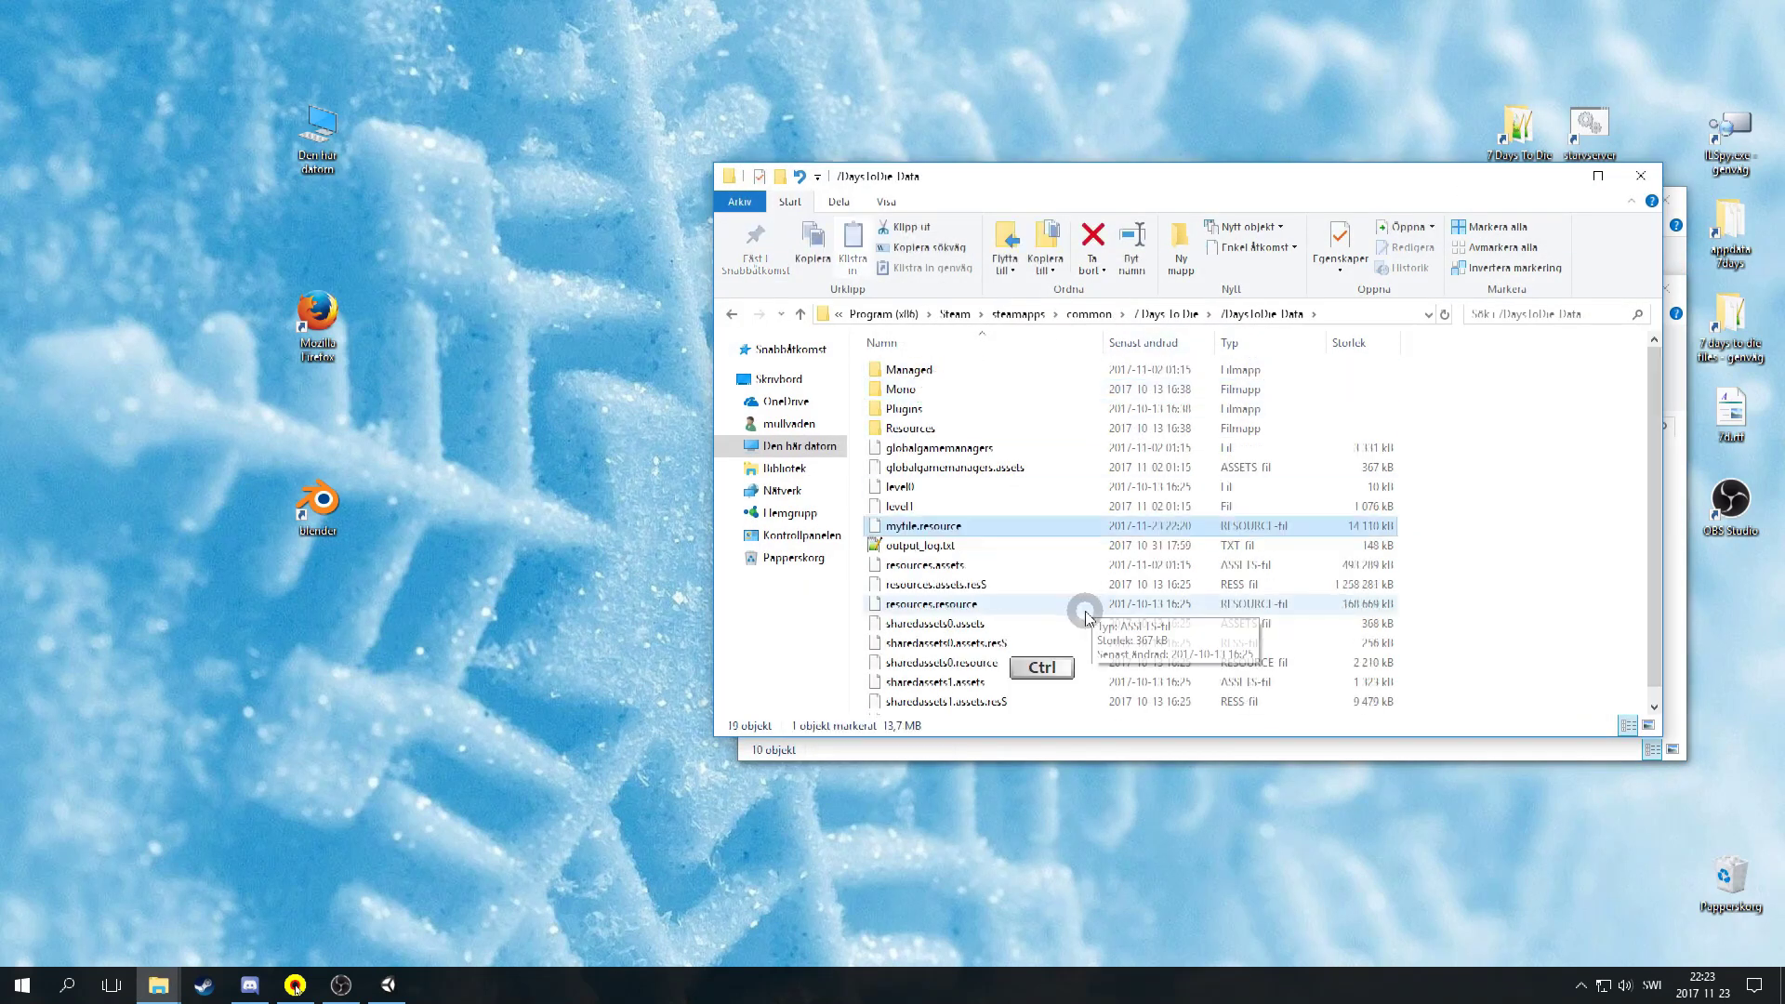
# Launch Unity Assets Bundle Extractor and start opening an assets file.
pyautogui.click(22, 984)
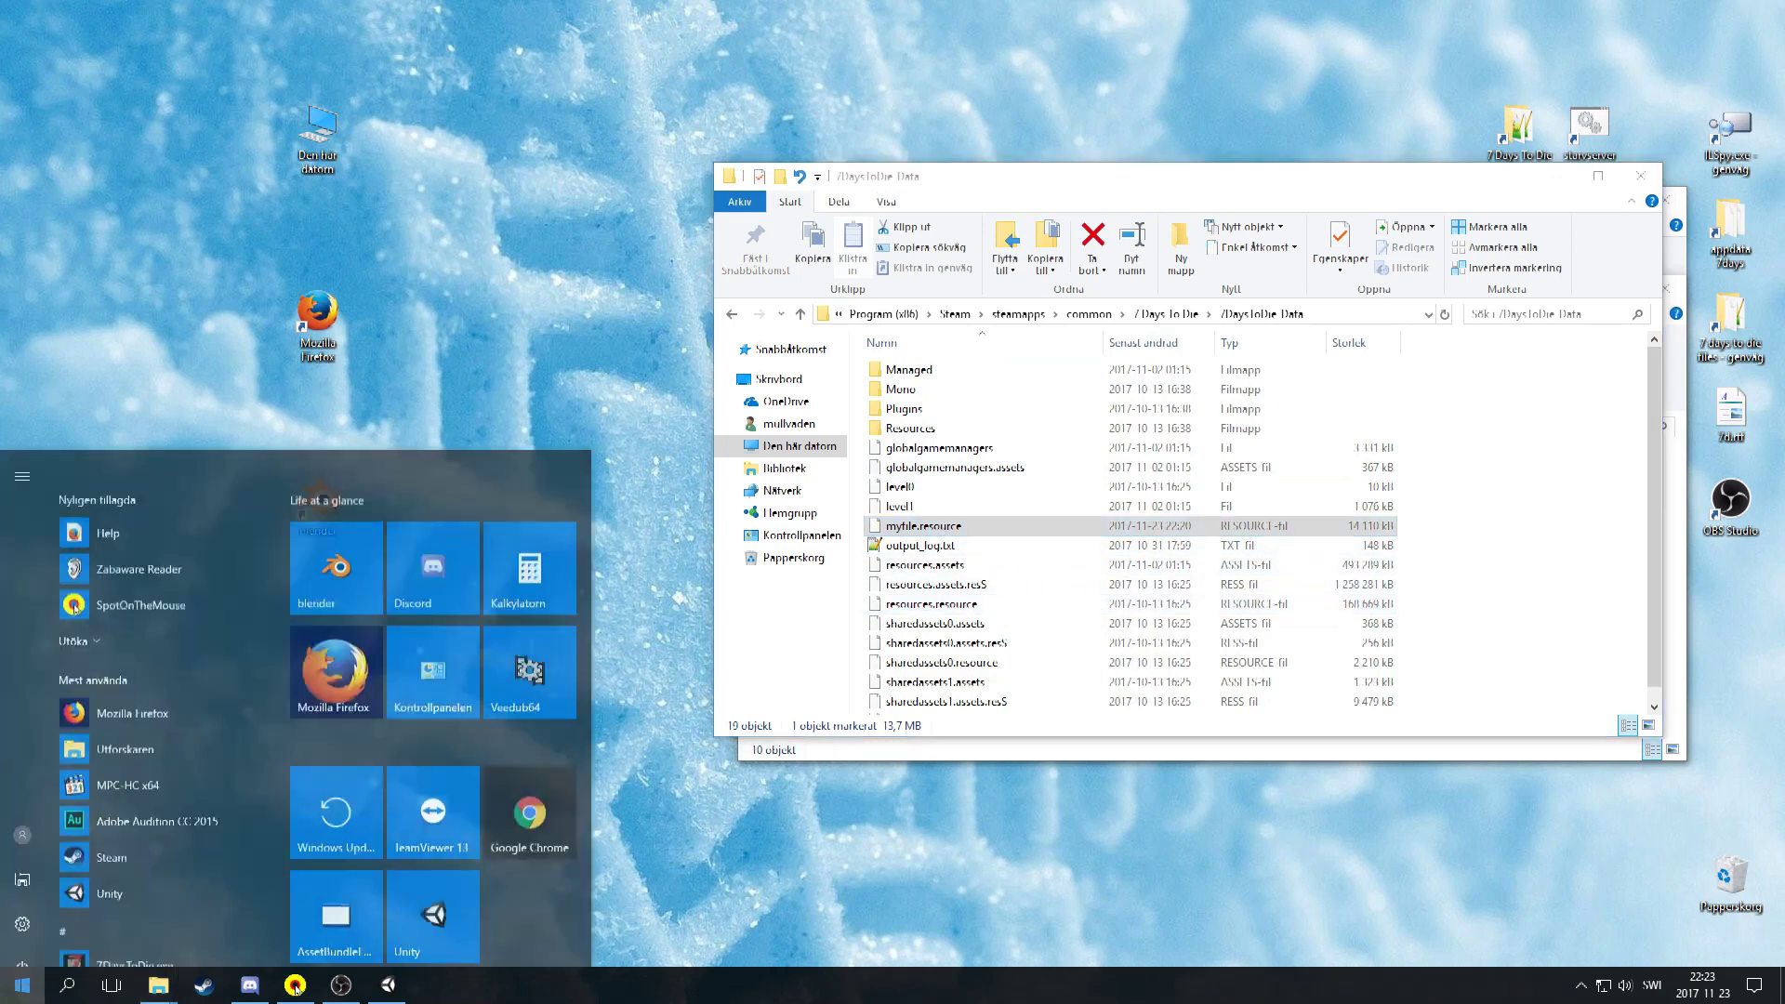
pyautogui.click(314, 847)
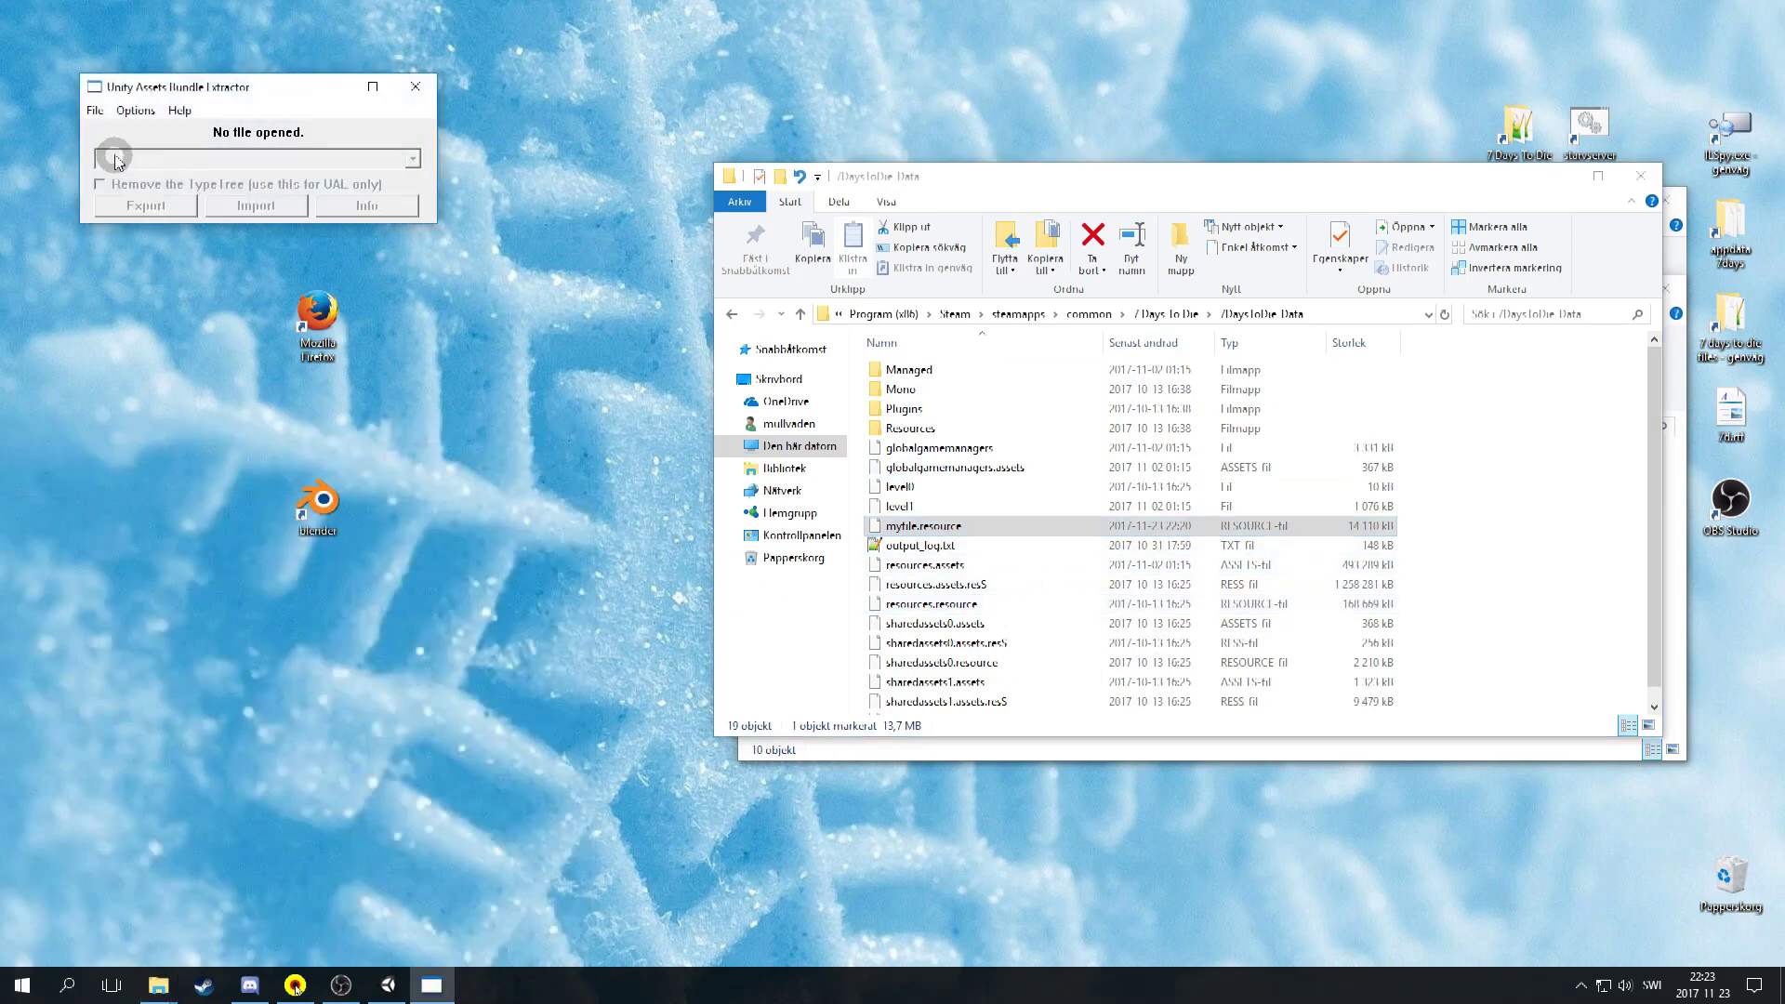
pyautogui.click(95, 111)
pyautogui.click(110, 131)
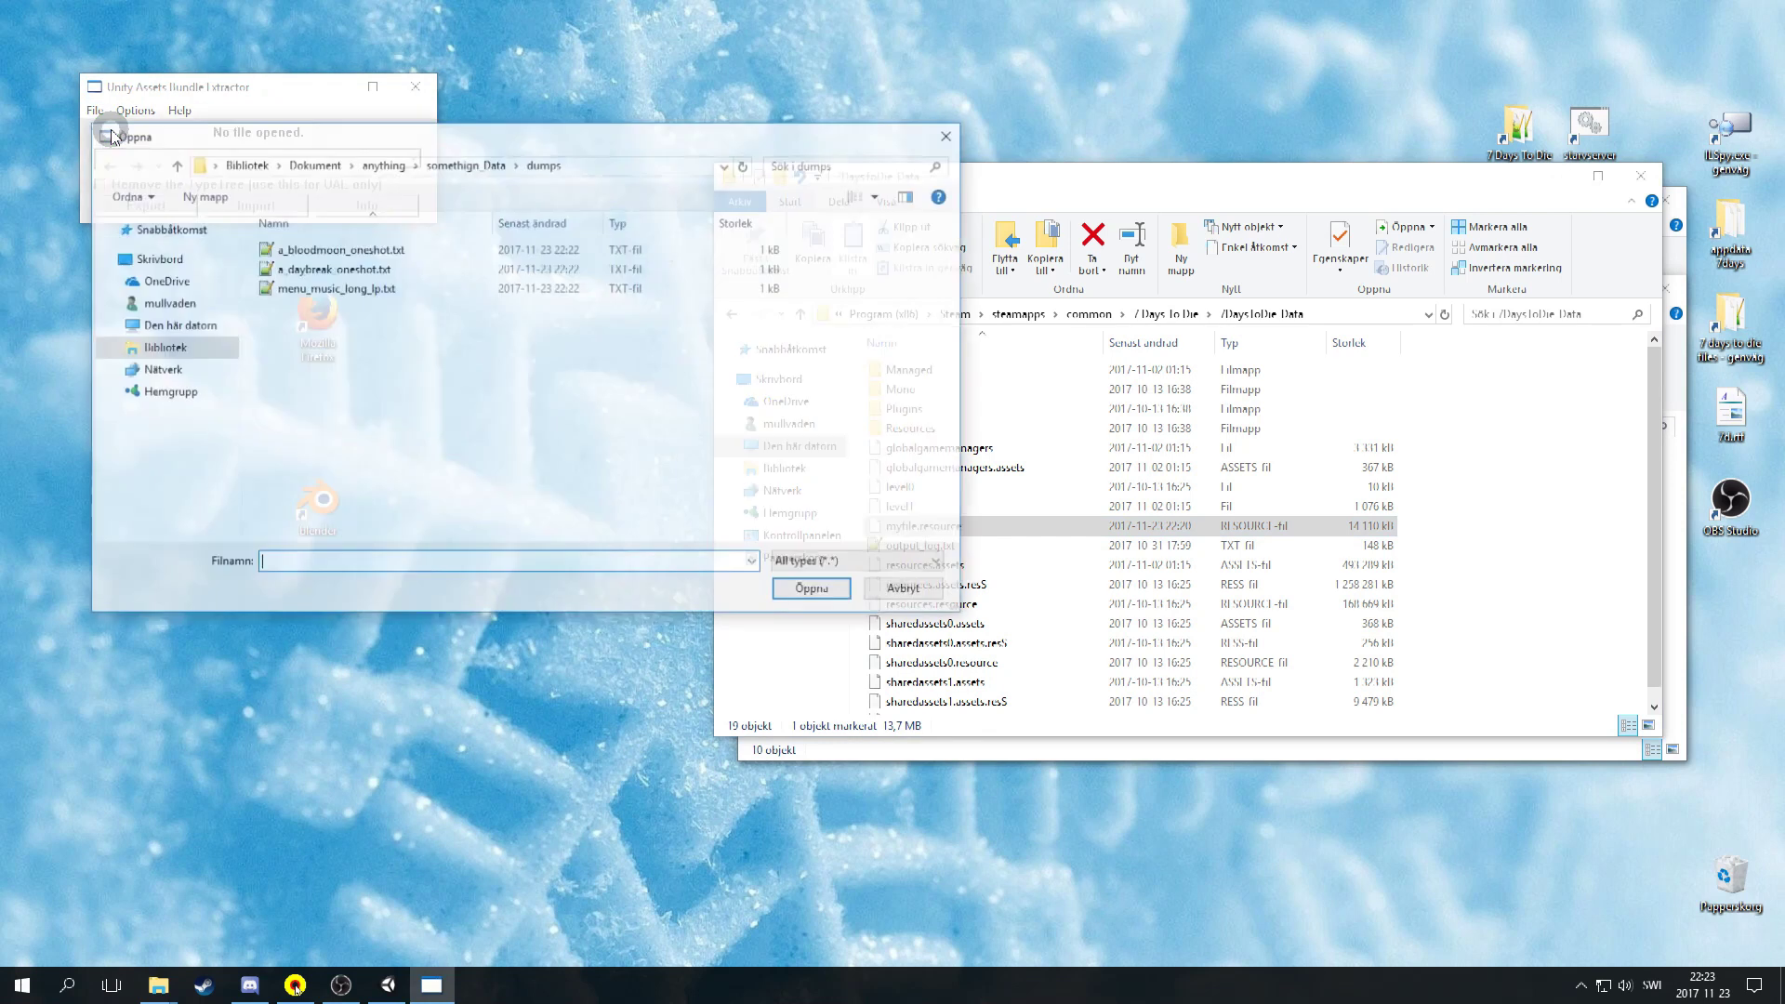
# Open resources.assets from 7 Days To Die/7DaysToDie_Data and show its asset list.
pyautogui.click(429, 370)
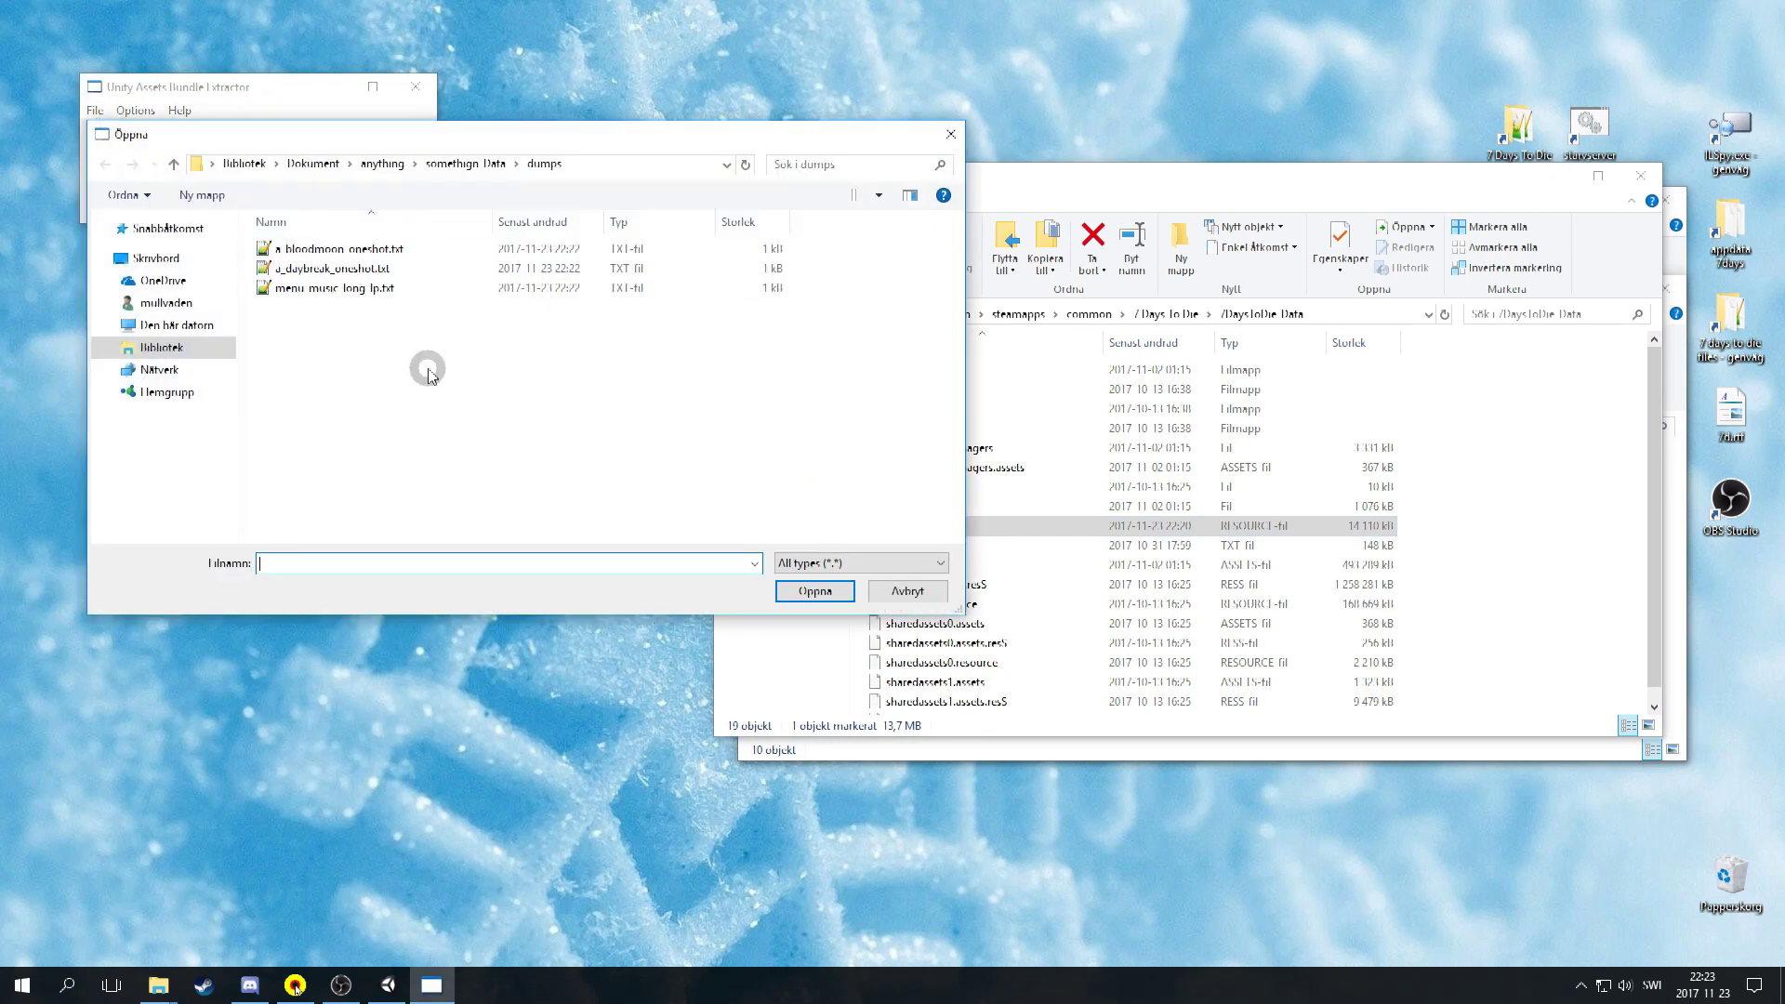
pyautogui.click(155, 258)
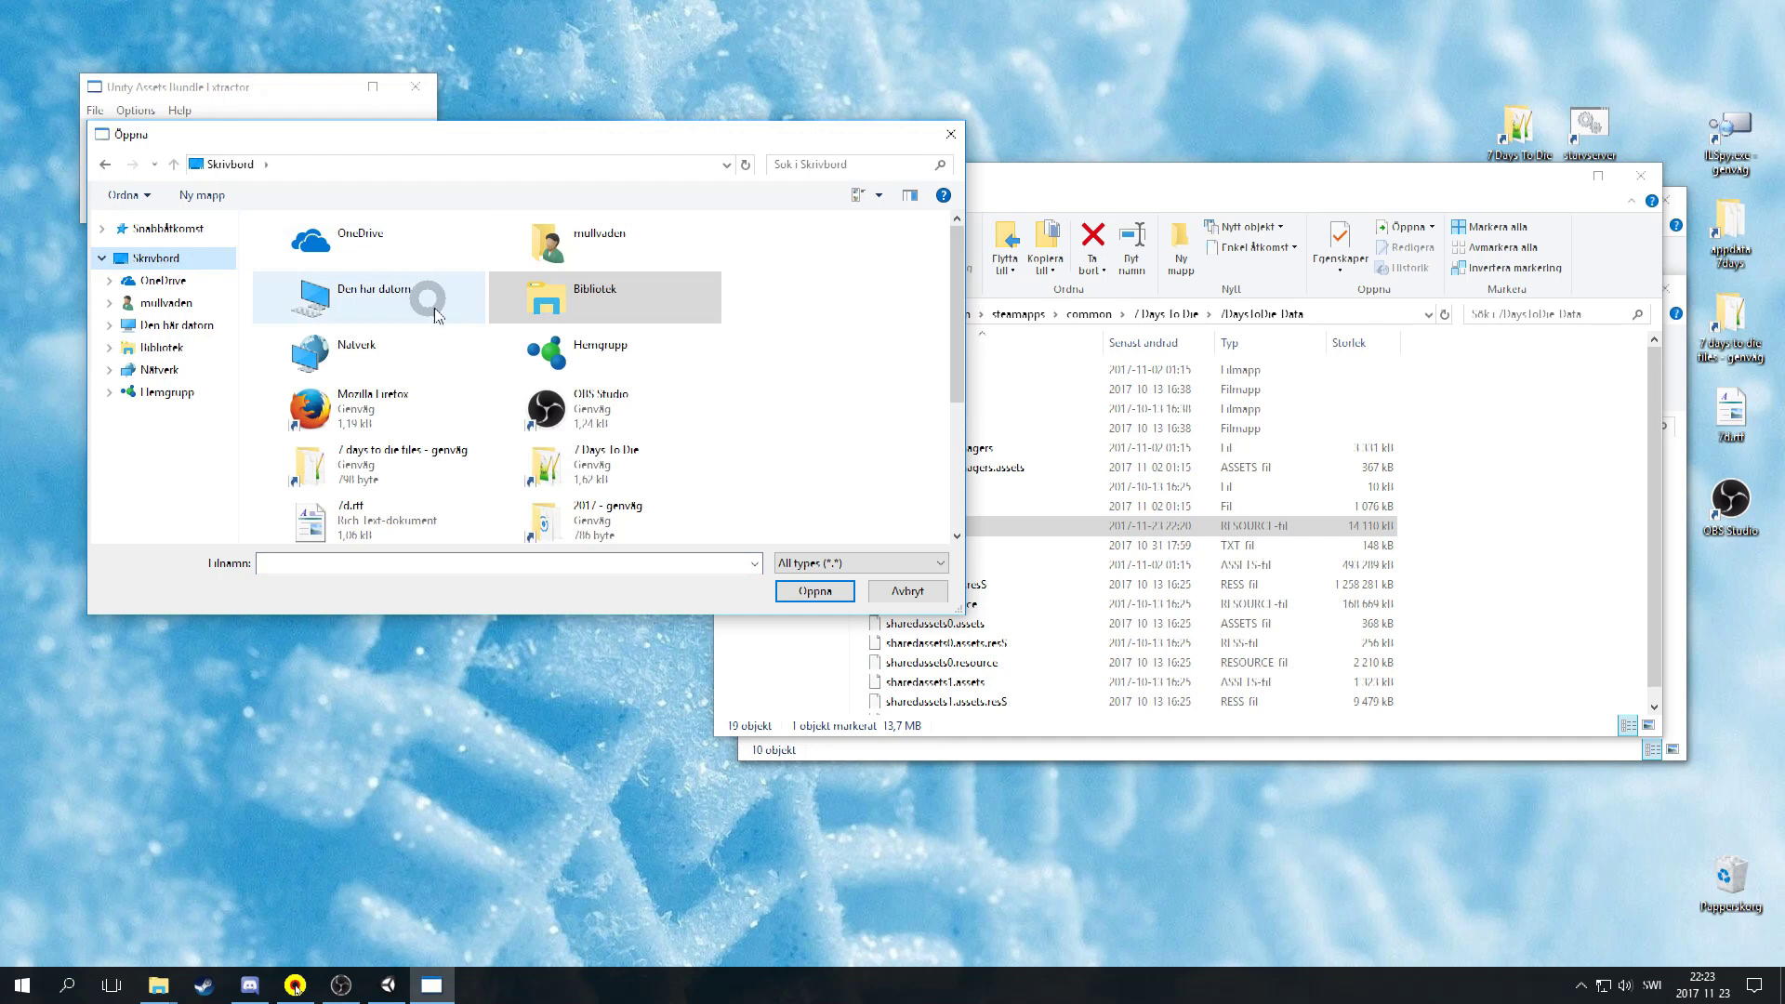
pyautogui.doubleClick(595, 465)
pyautogui.doubleClick(329, 272)
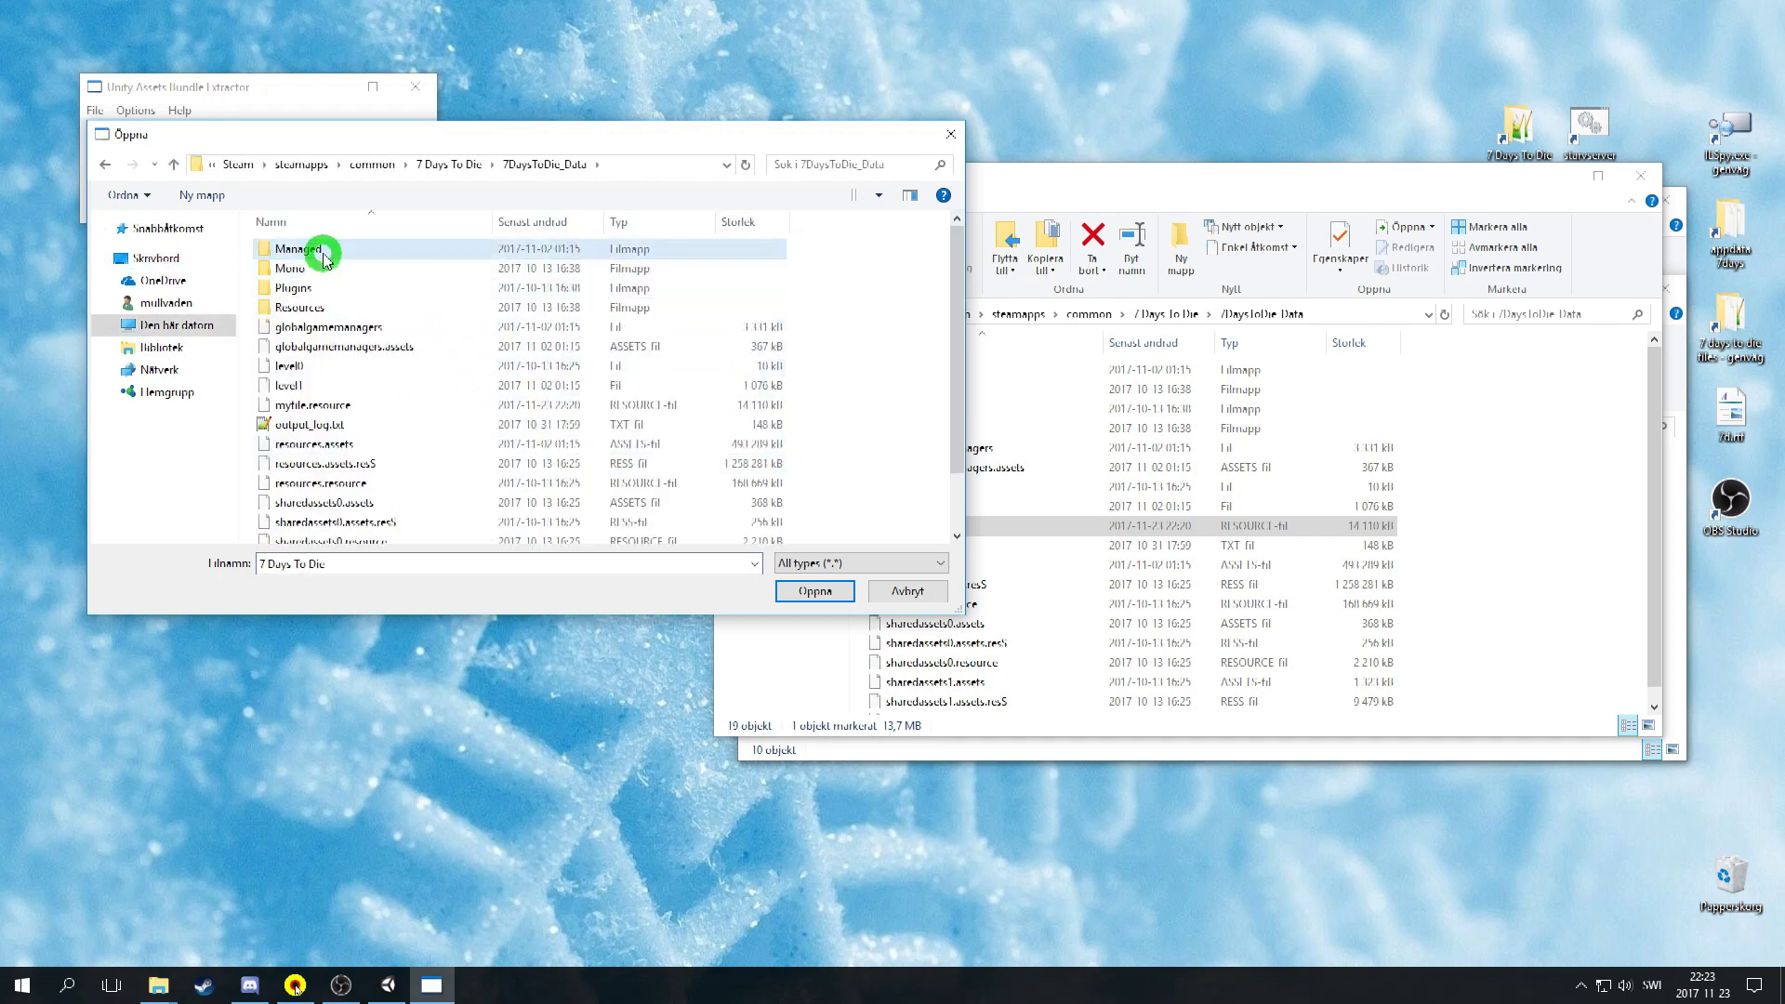
pyautogui.click(349, 463)
pyautogui.click(346, 482)
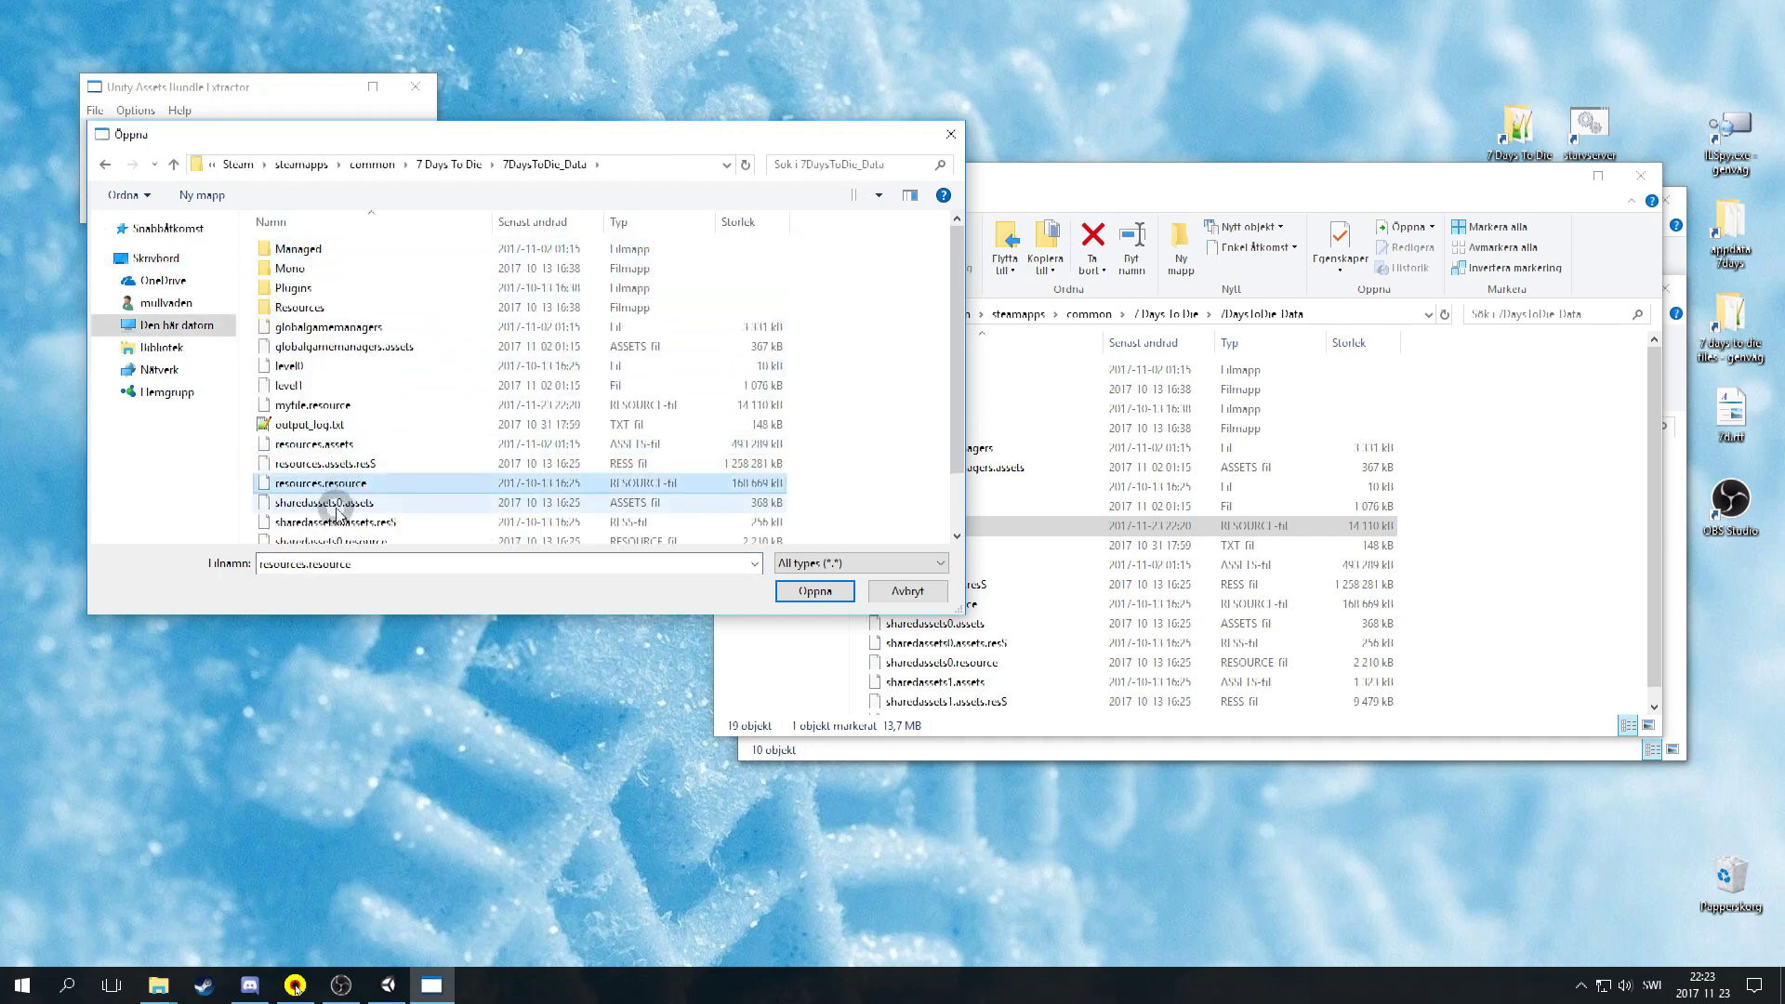
pyautogui.click(343, 327)
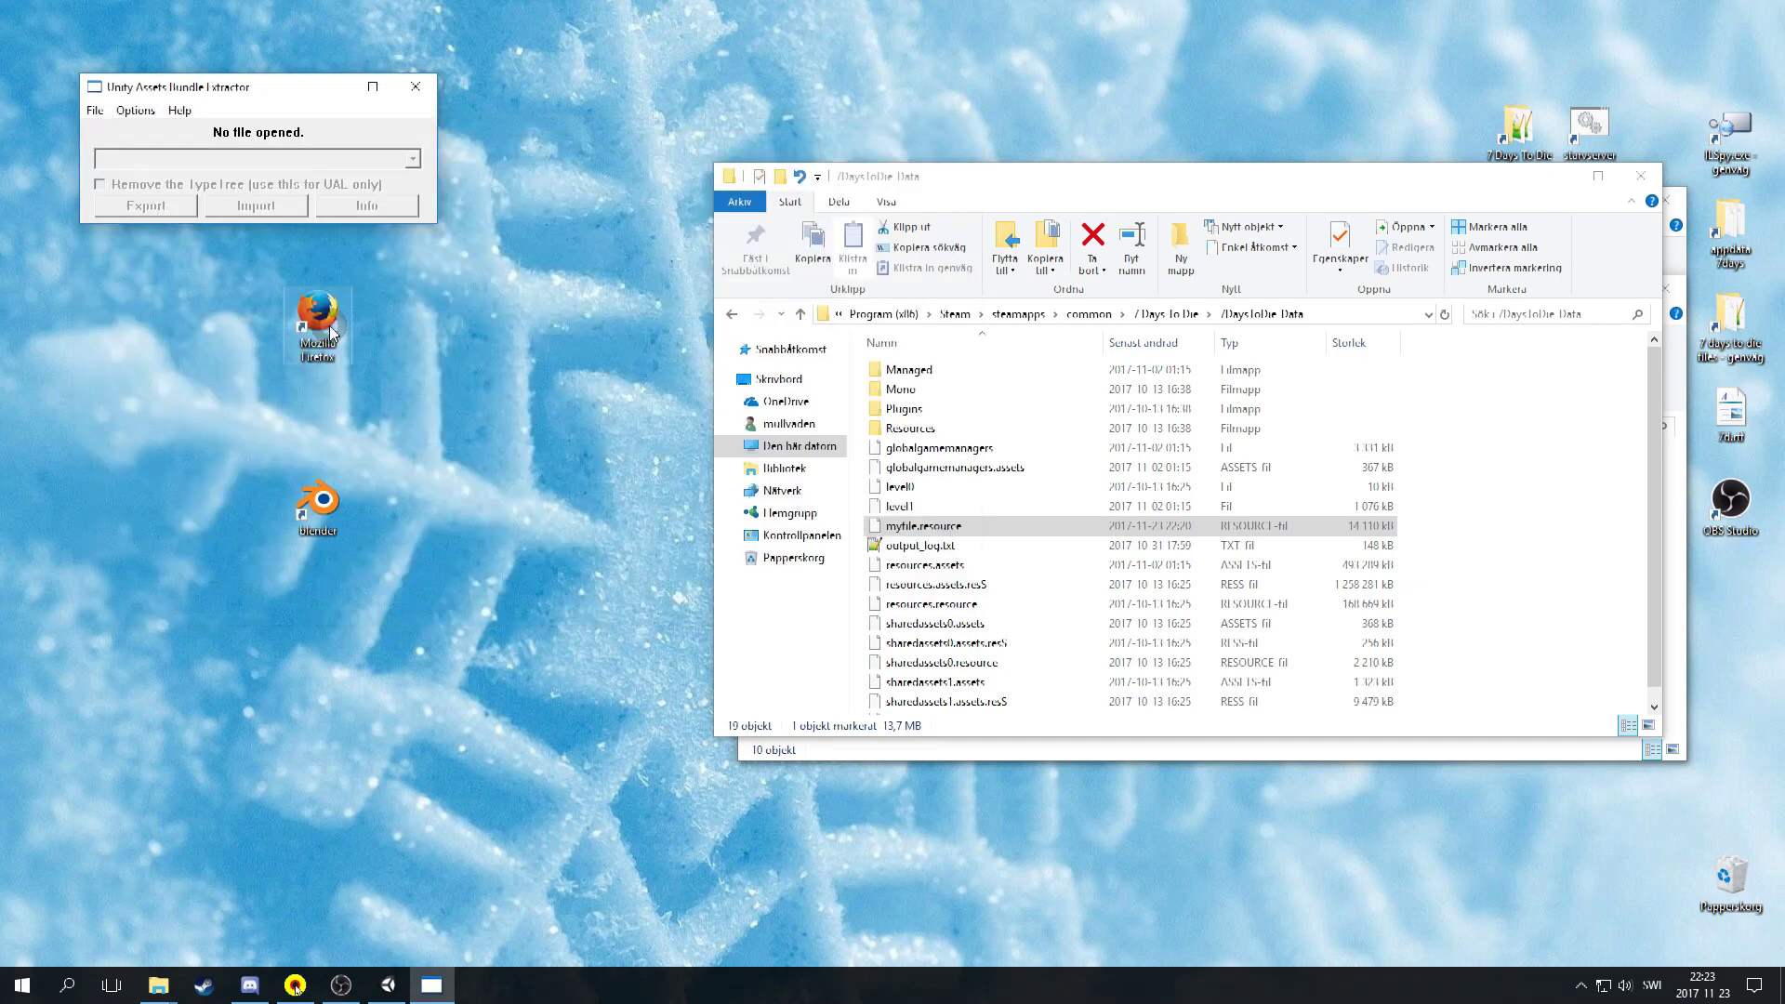
pyautogui.click(136, 158)
# Search the asset list for '*menu_music*' and select the menu_music_long_lp AudioClip.
pyautogui.click(153, 176)
pyautogui.click(237, 213)
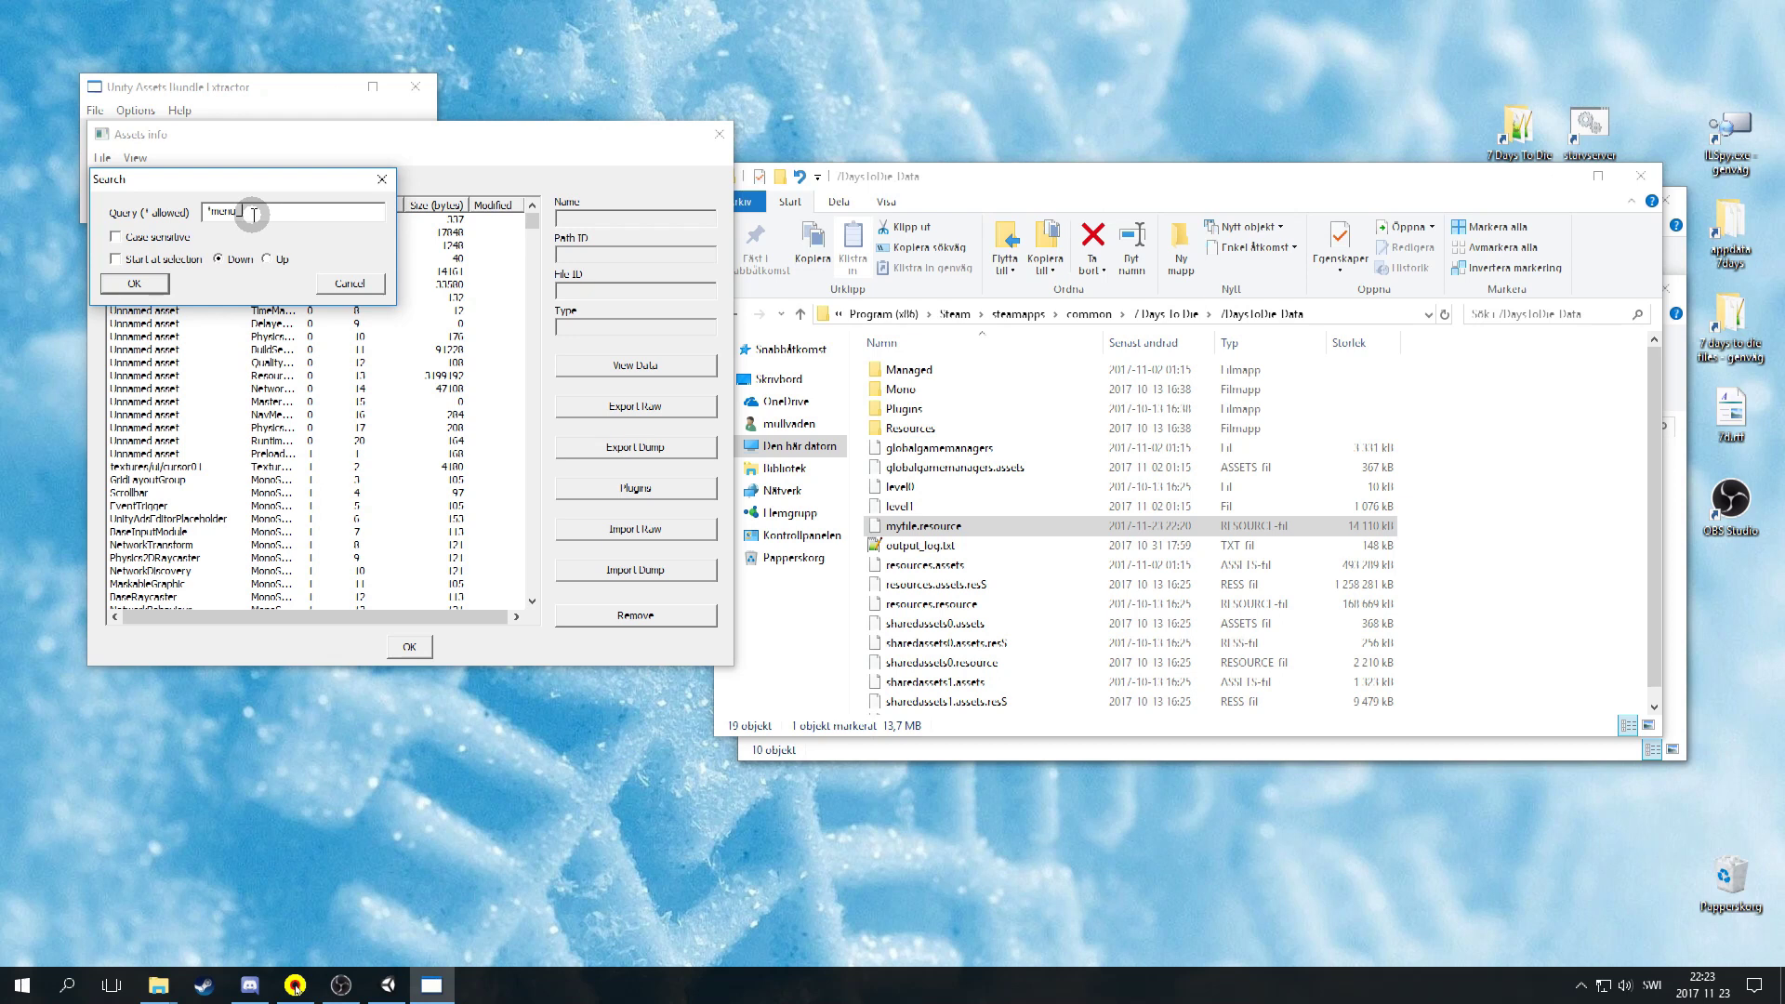
pyautogui.click(131, 285)
pyautogui.click(178, 597)
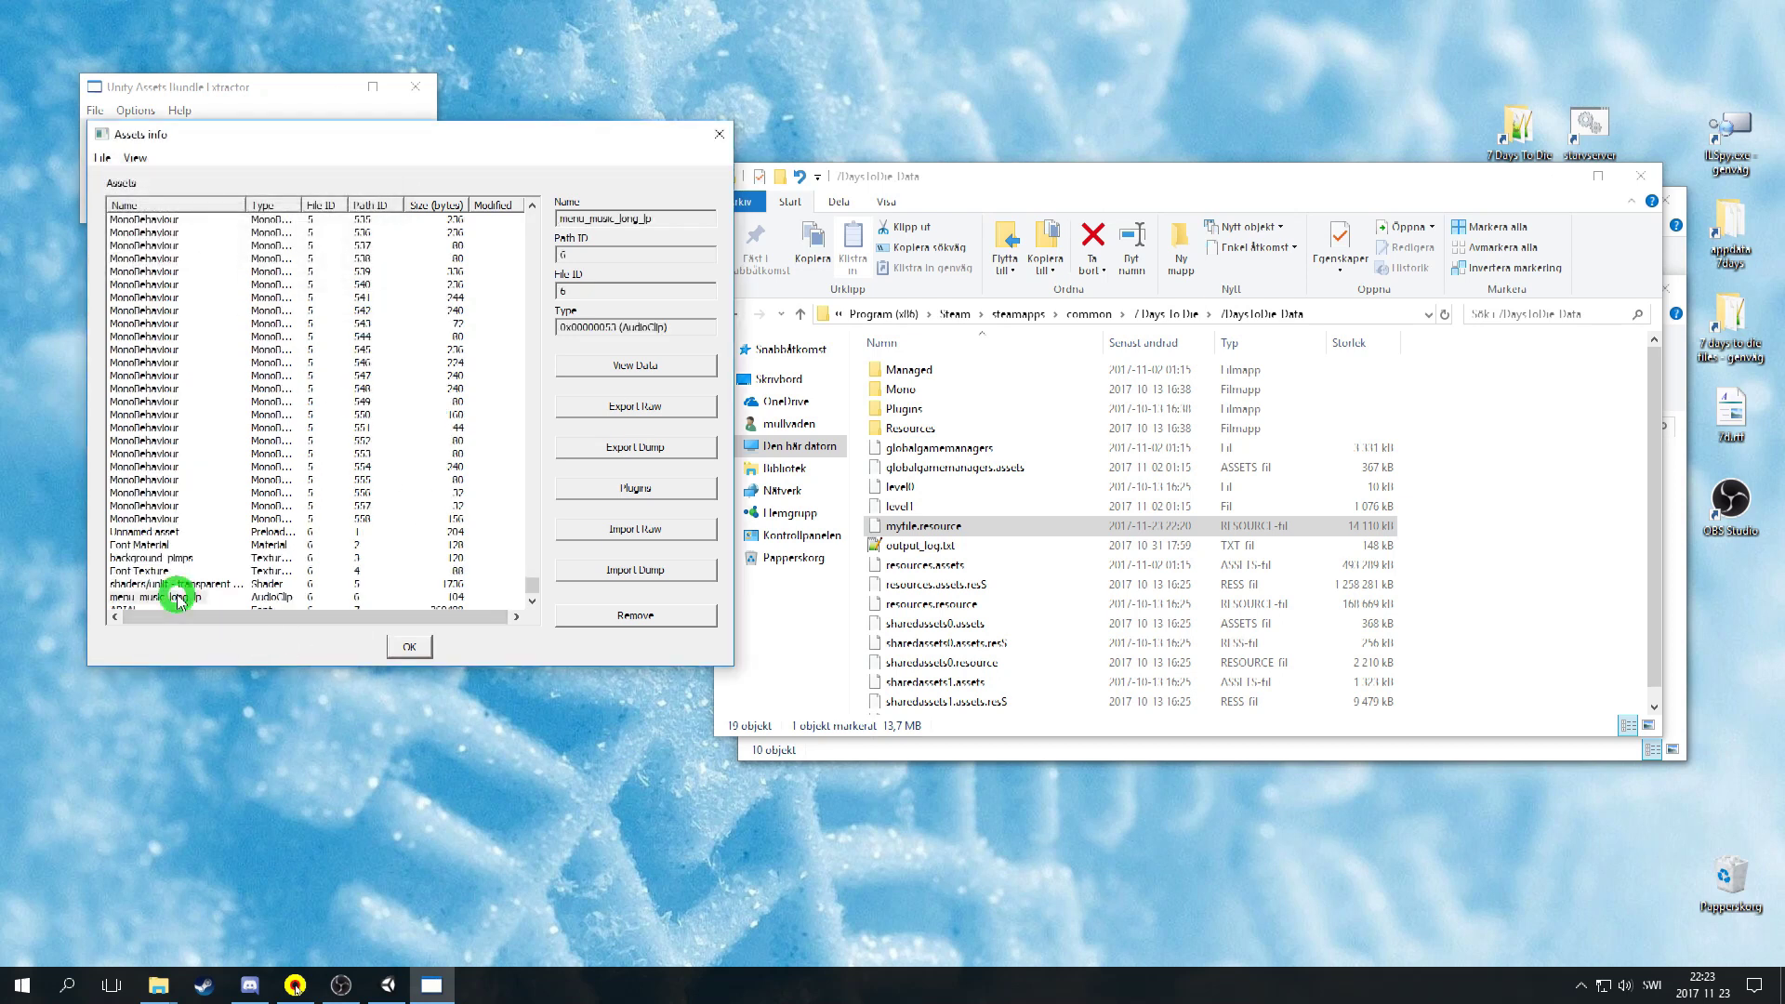
# Import menu_music_long_lp.txt from Documents/anything/somethign Data/dumps into the clip.
pyautogui.click(673, 570)
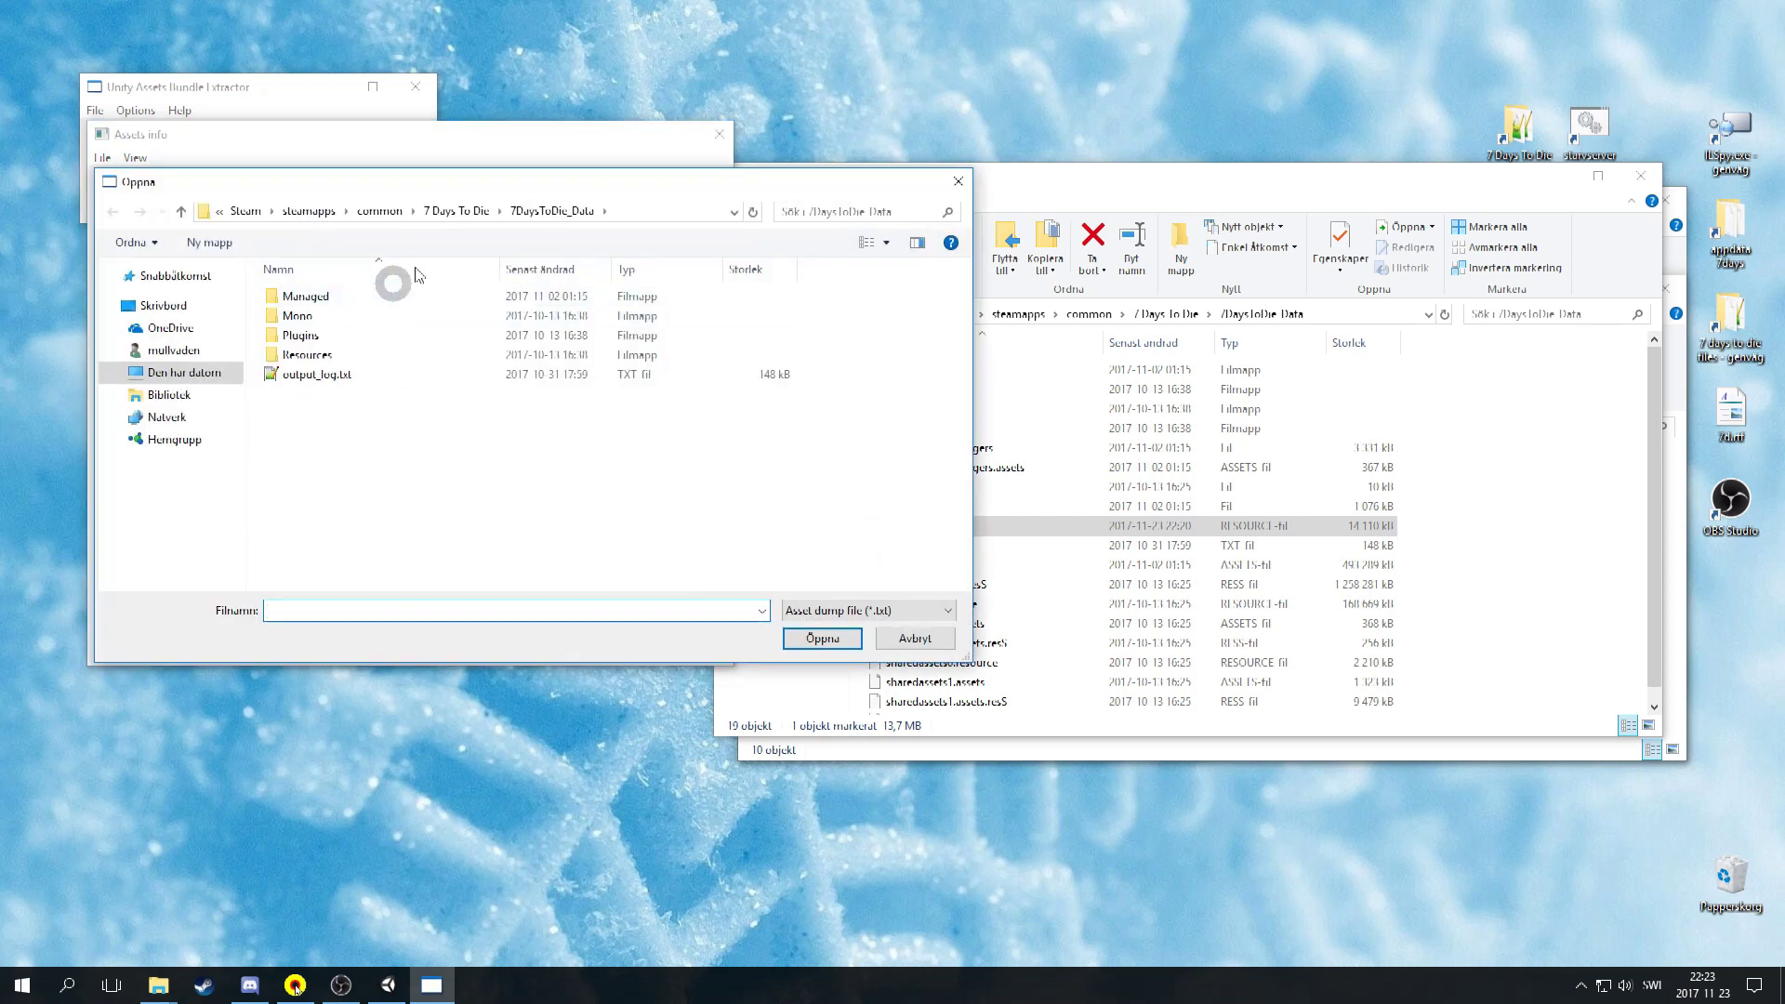
pyautogui.doubleClick(307, 297)
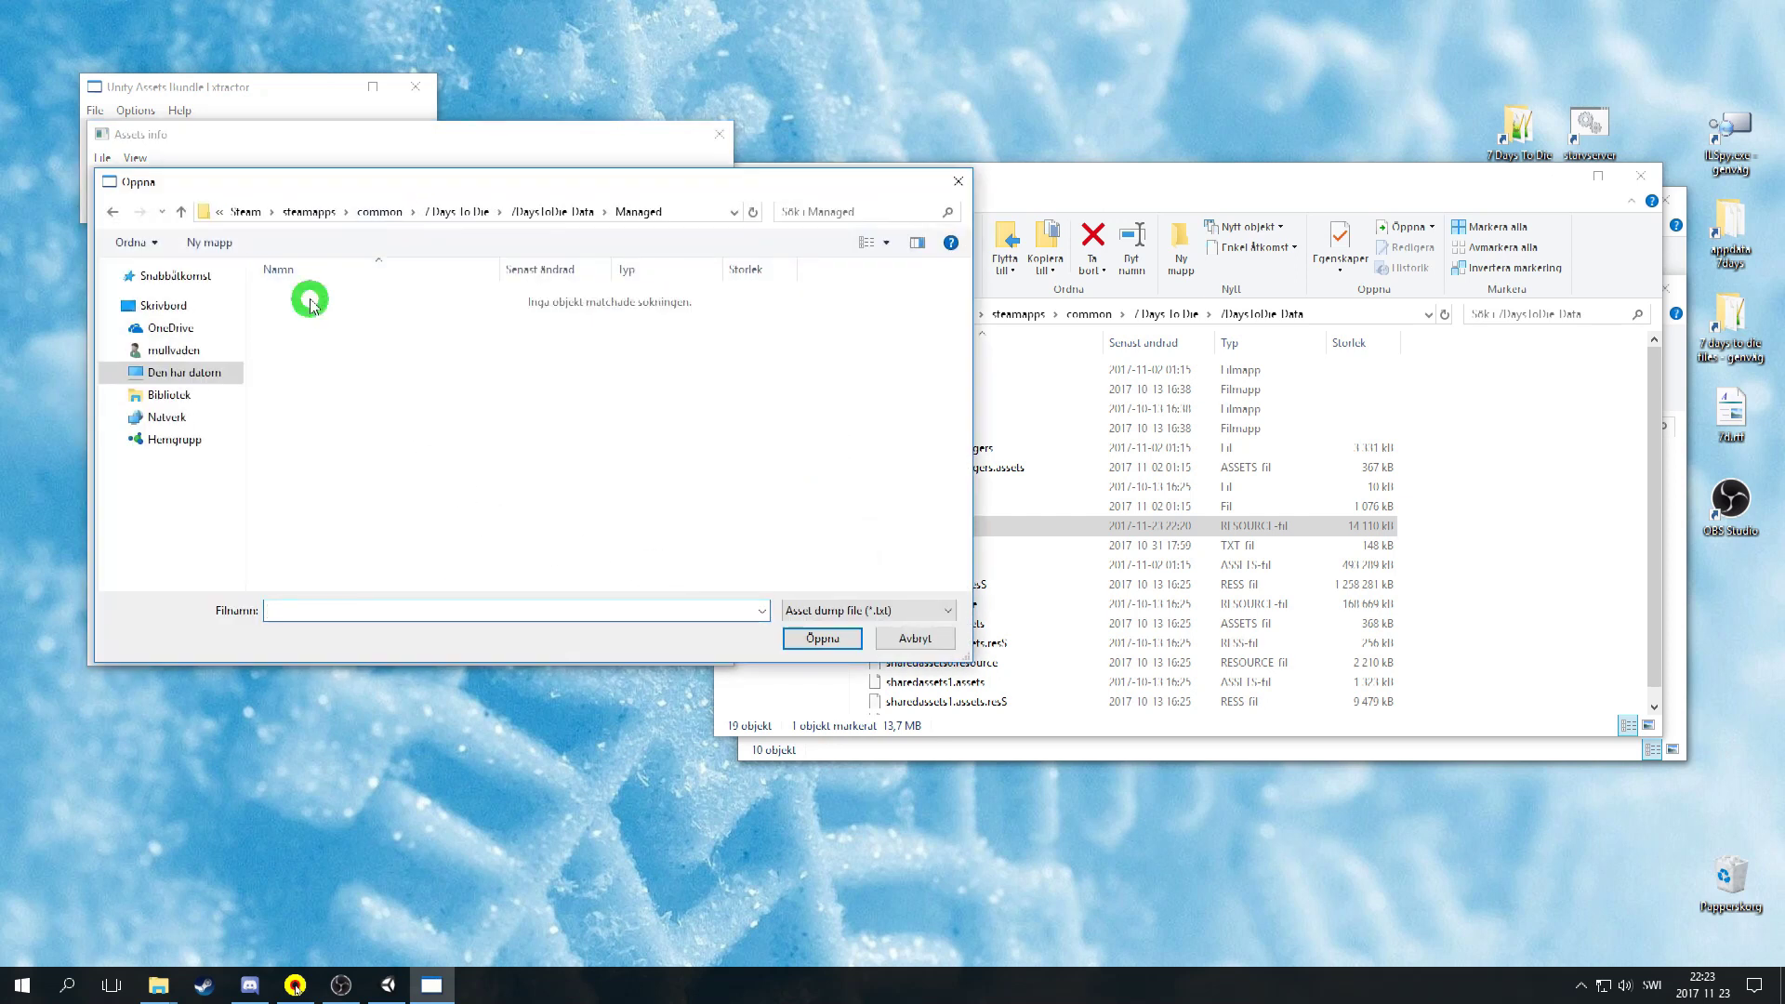
pyautogui.click(163, 398)
pyautogui.doubleClick(589, 283)
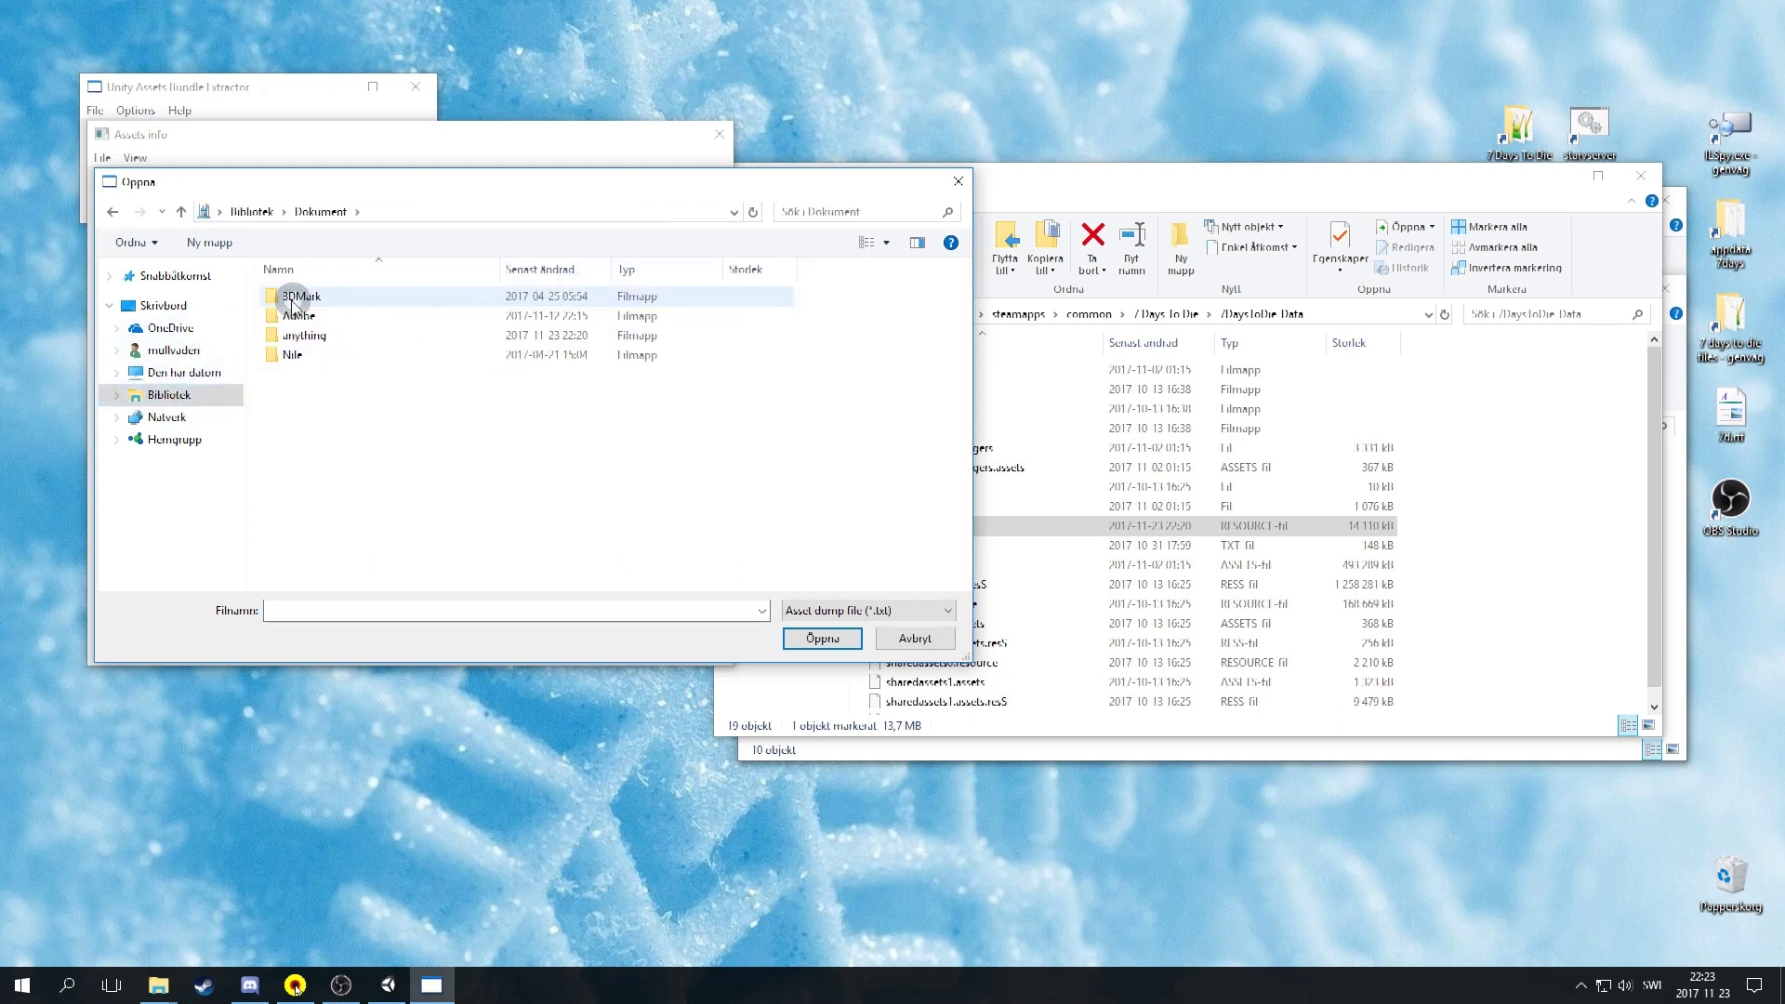
pyautogui.doubleClick(289, 336)
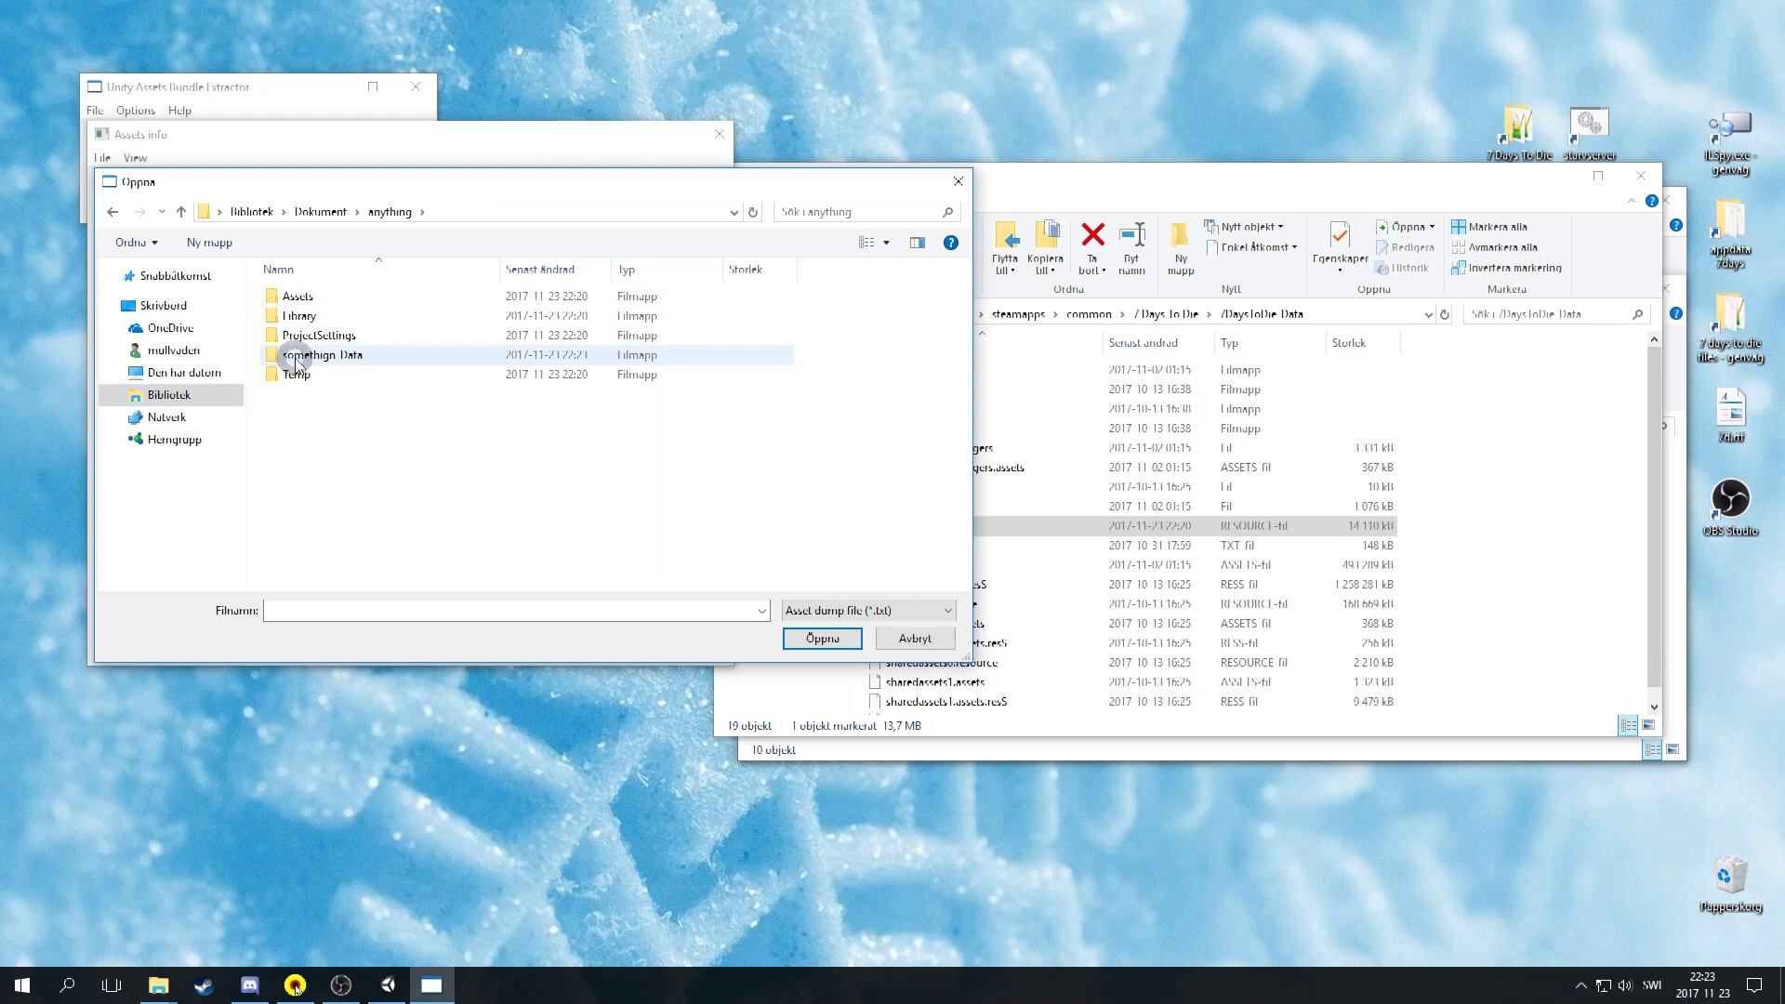
pyautogui.click(342, 357)
pyautogui.doubleClick(342, 357)
pyautogui.doubleClick(306, 294)
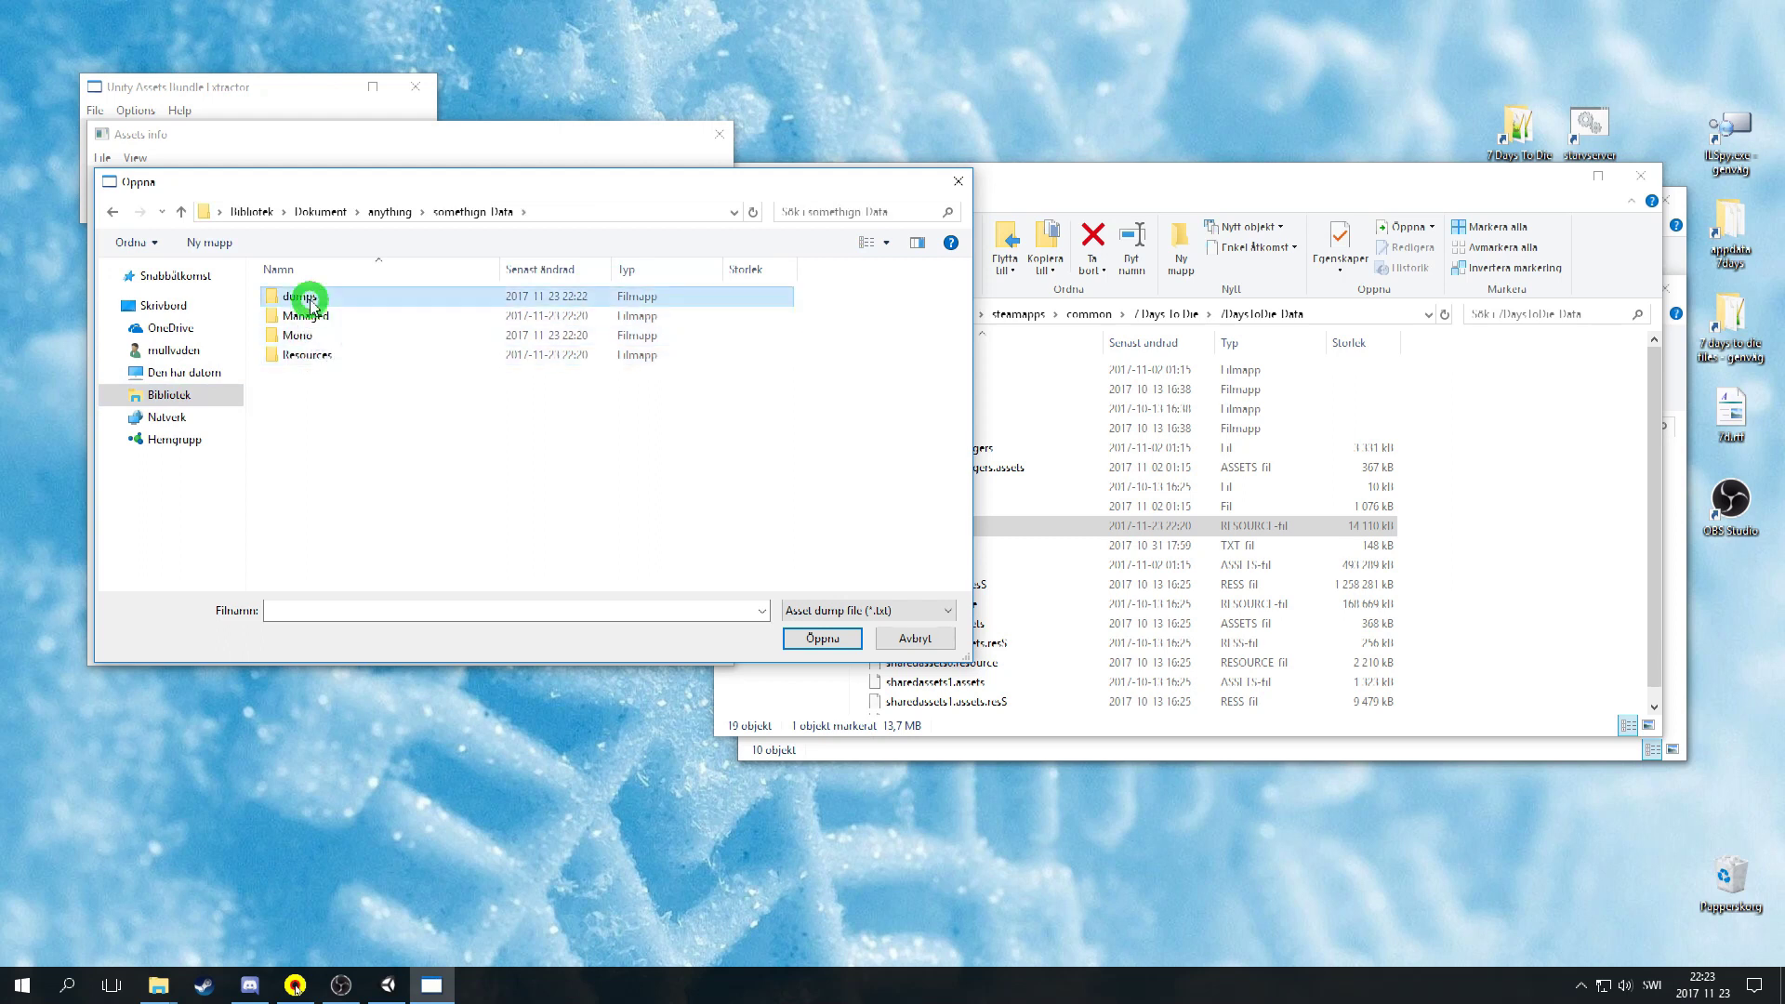
pyautogui.click(336, 342)
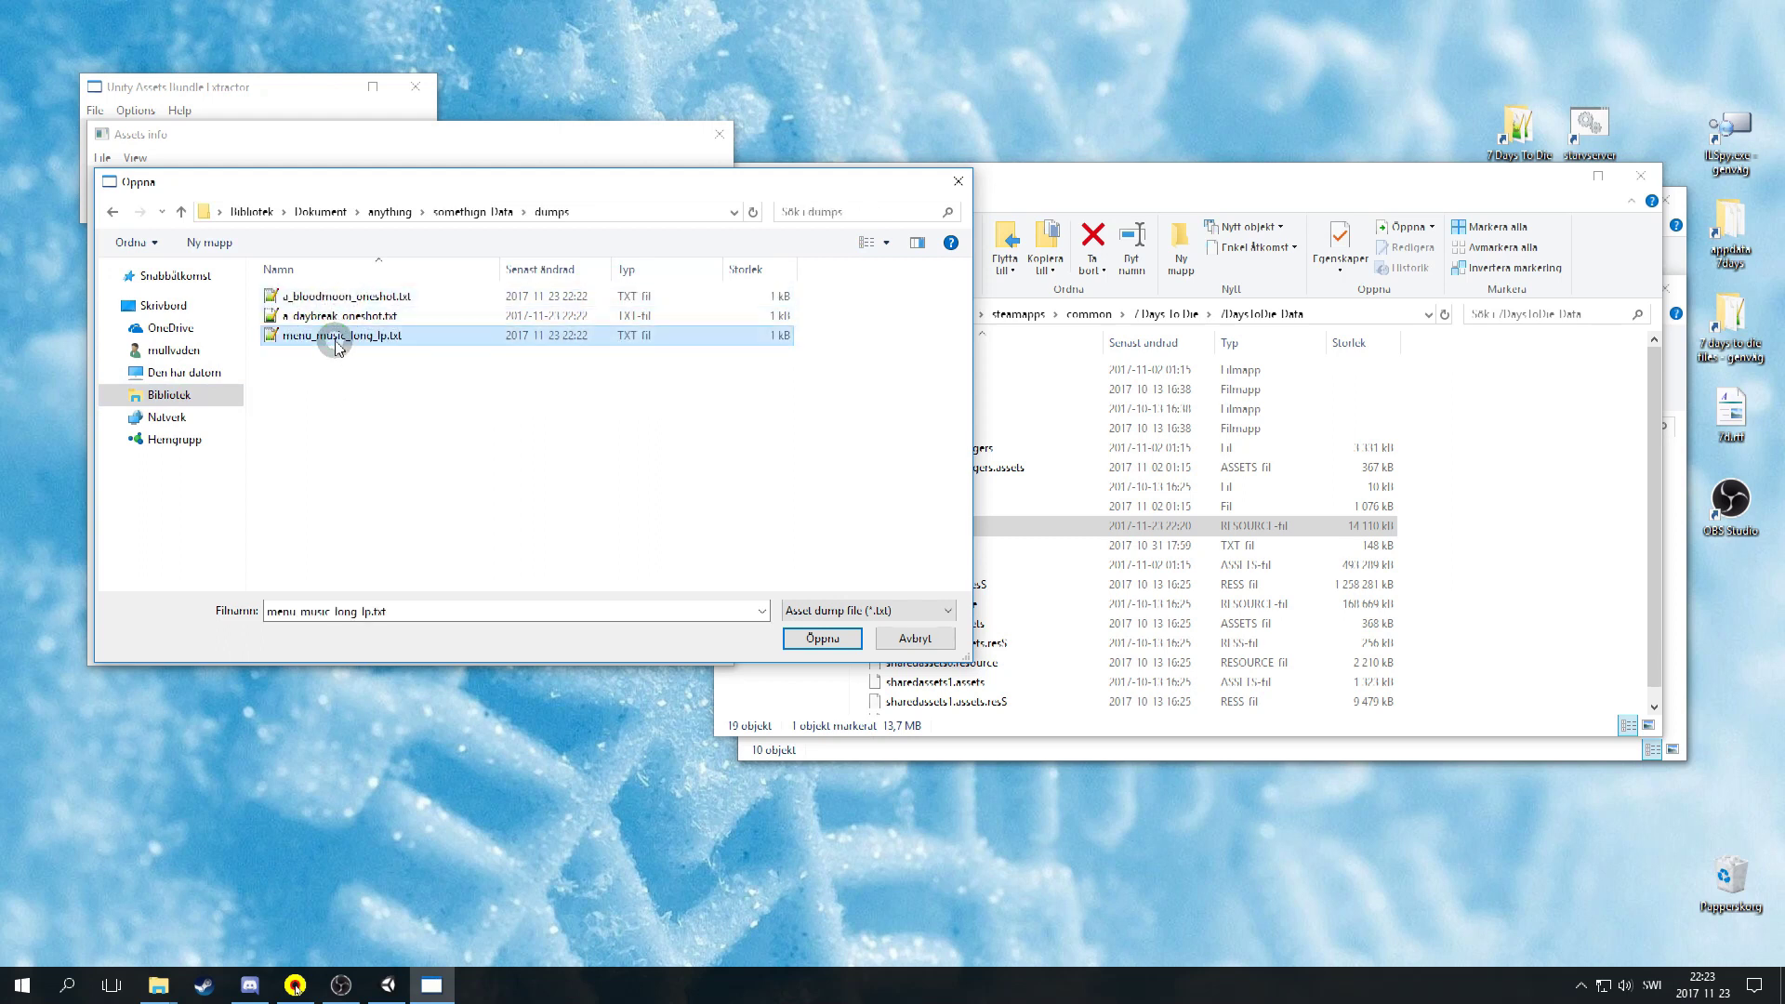
pyautogui.doubleClick(336, 342)
pyautogui.click(139, 159)
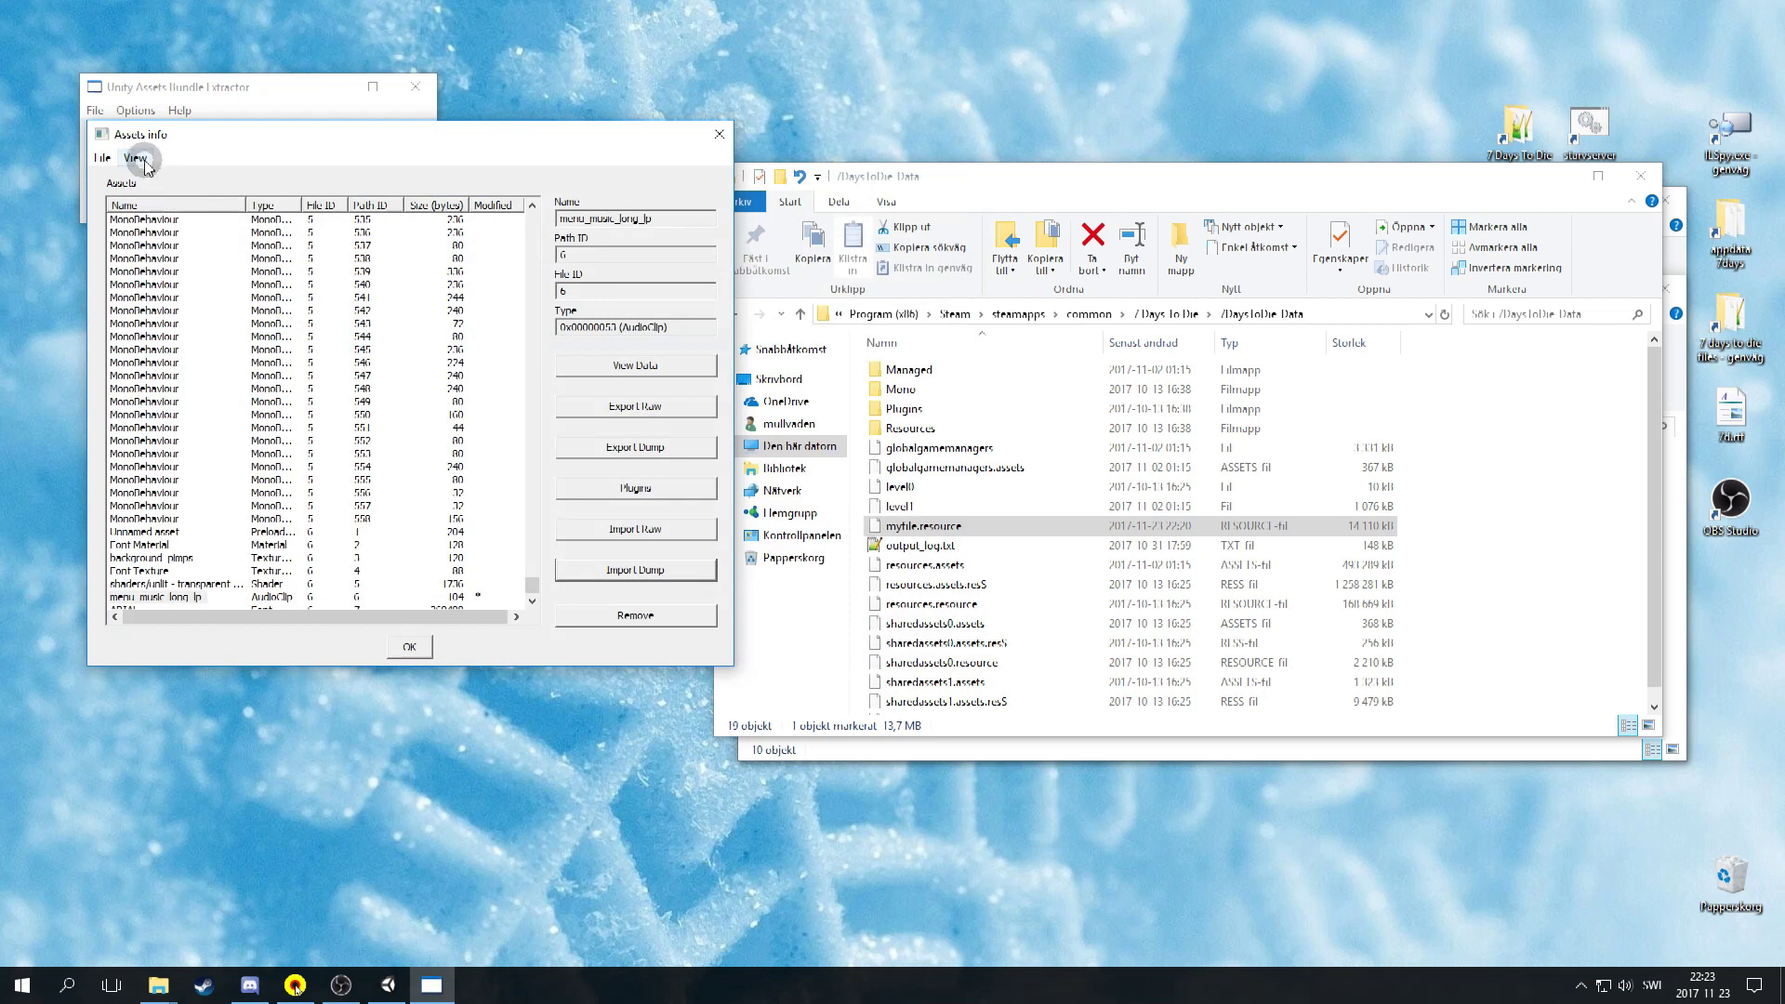
# Find the '*daybreak' AudioClip and import the a_daybreak_oneshot.txt dump into it.
pyautogui.click(176, 183)
pyautogui.click(294, 229)
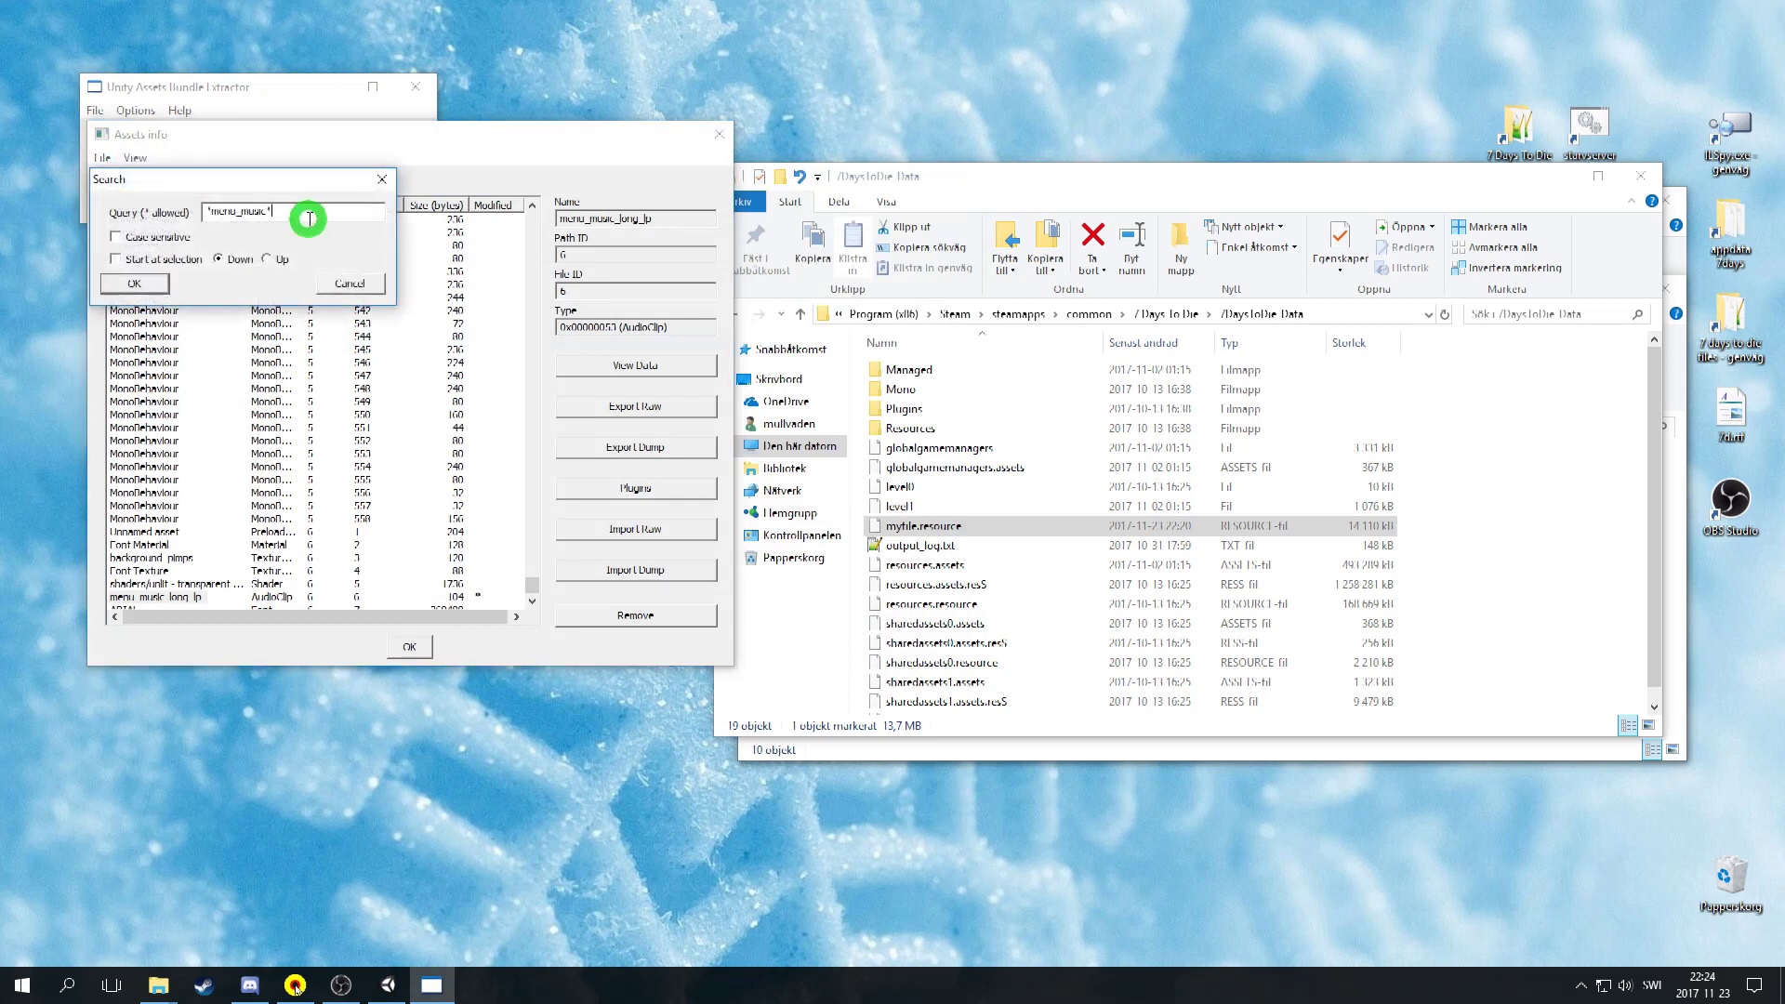
pyautogui.doubleClick(309, 218)
pyautogui.write('*daybreak*')
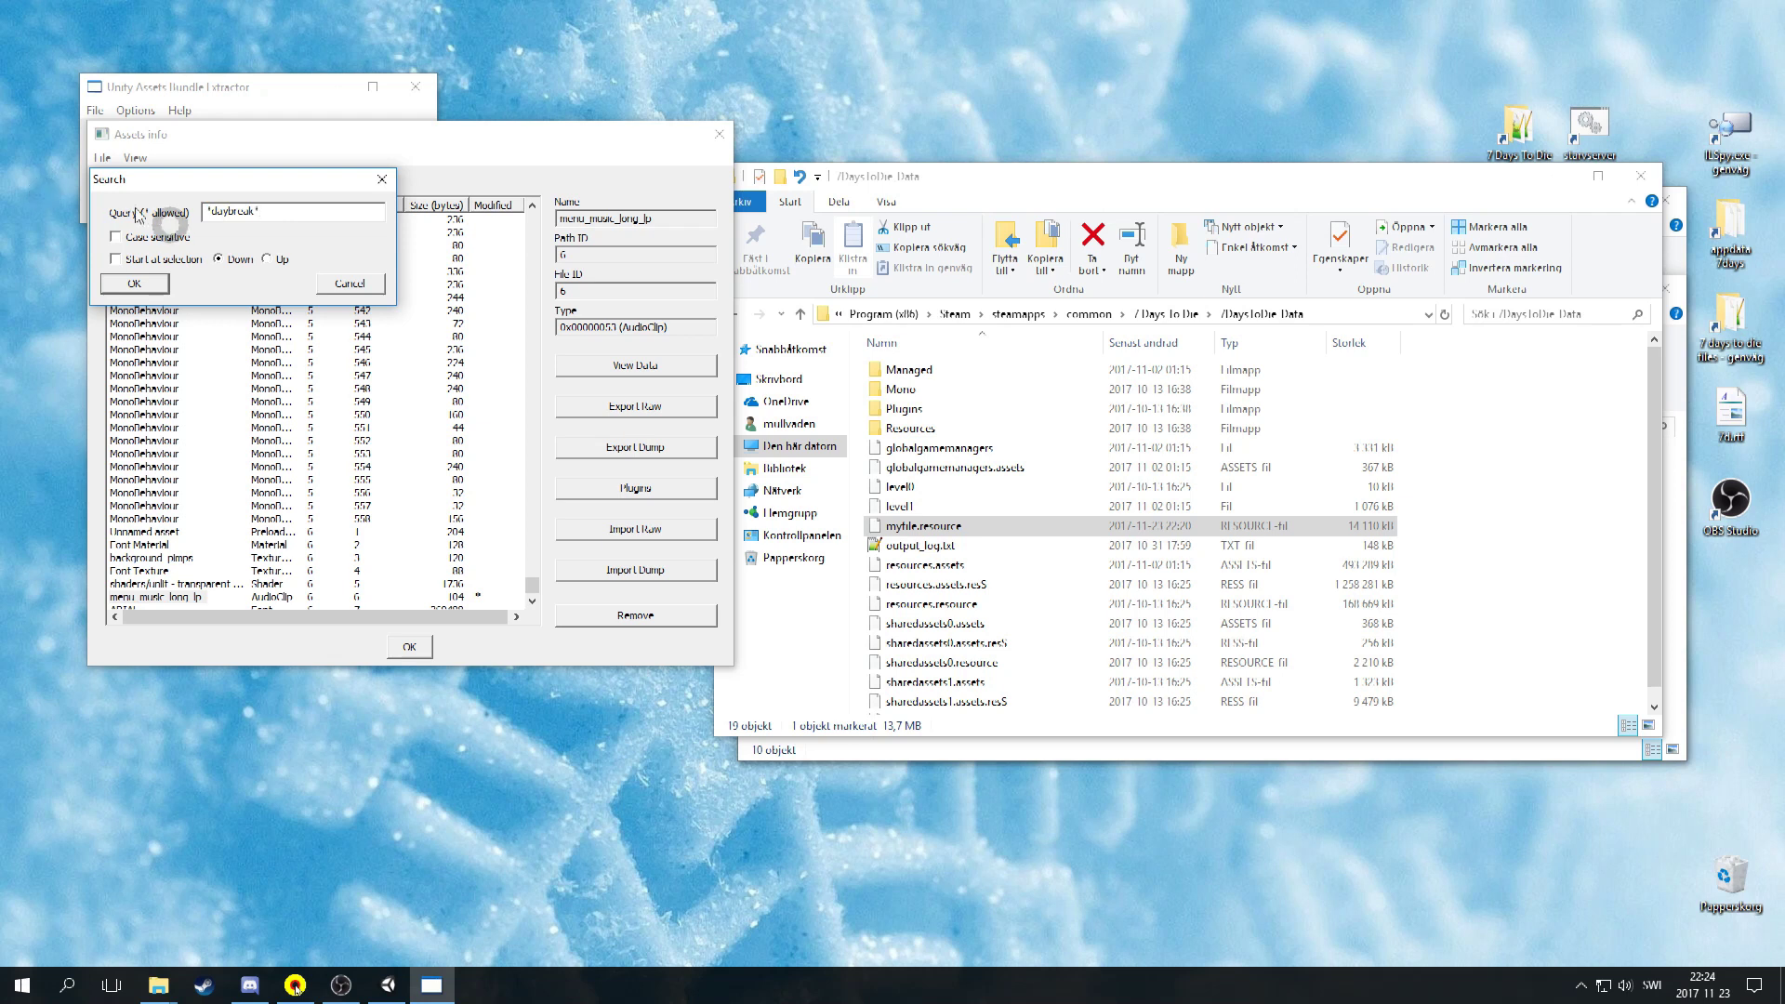
pyautogui.click(135, 283)
pyautogui.click(204, 222)
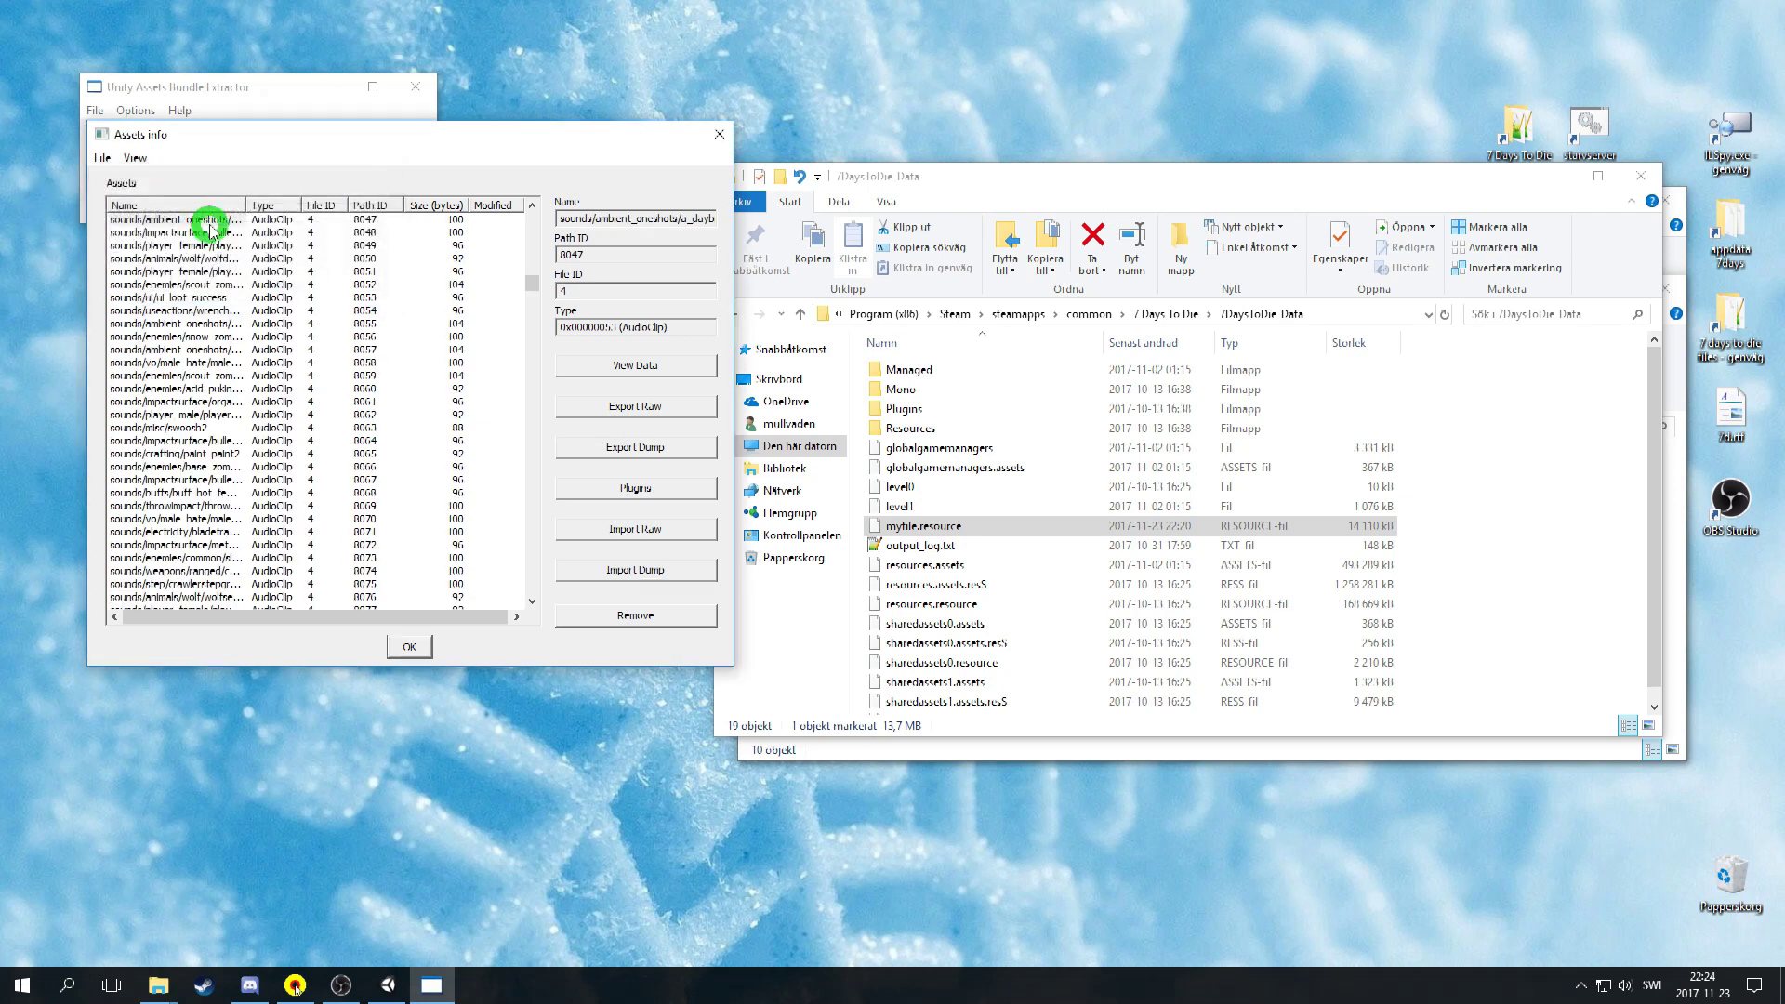
pyautogui.moveTo(243, 209); pyautogui.dragTo(366, 205)
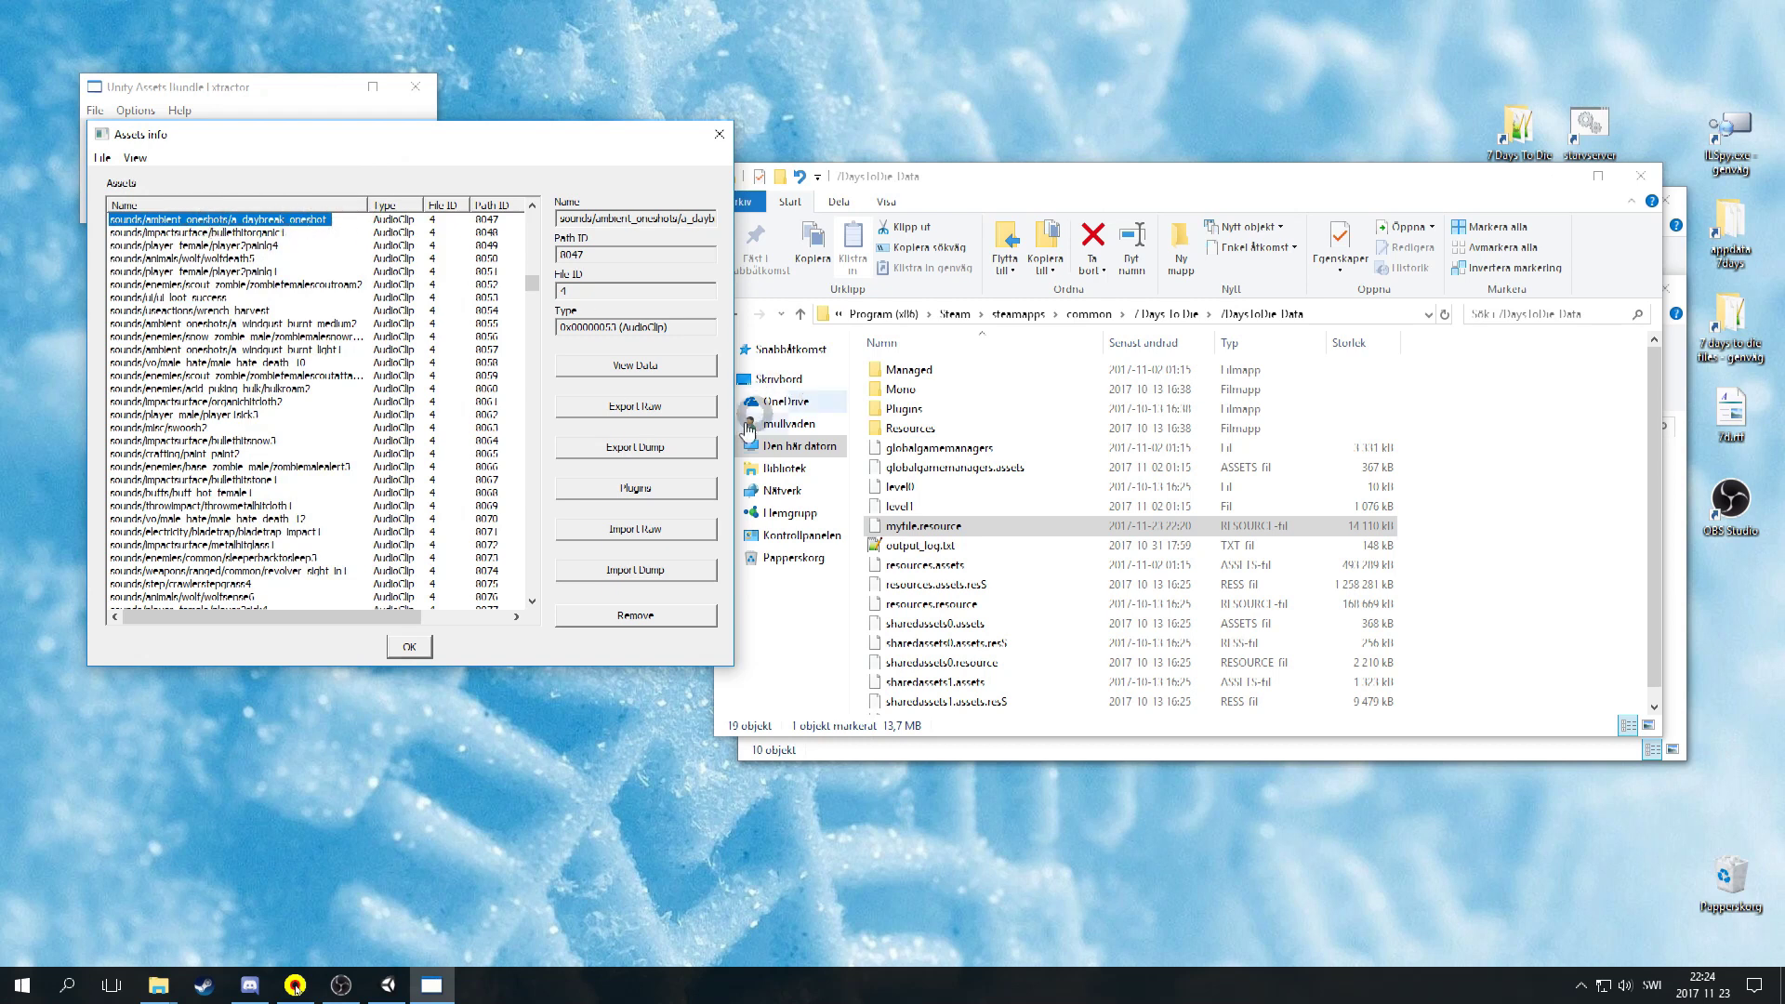
pyautogui.click(654, 499)
pyautogui.click(648, 570)
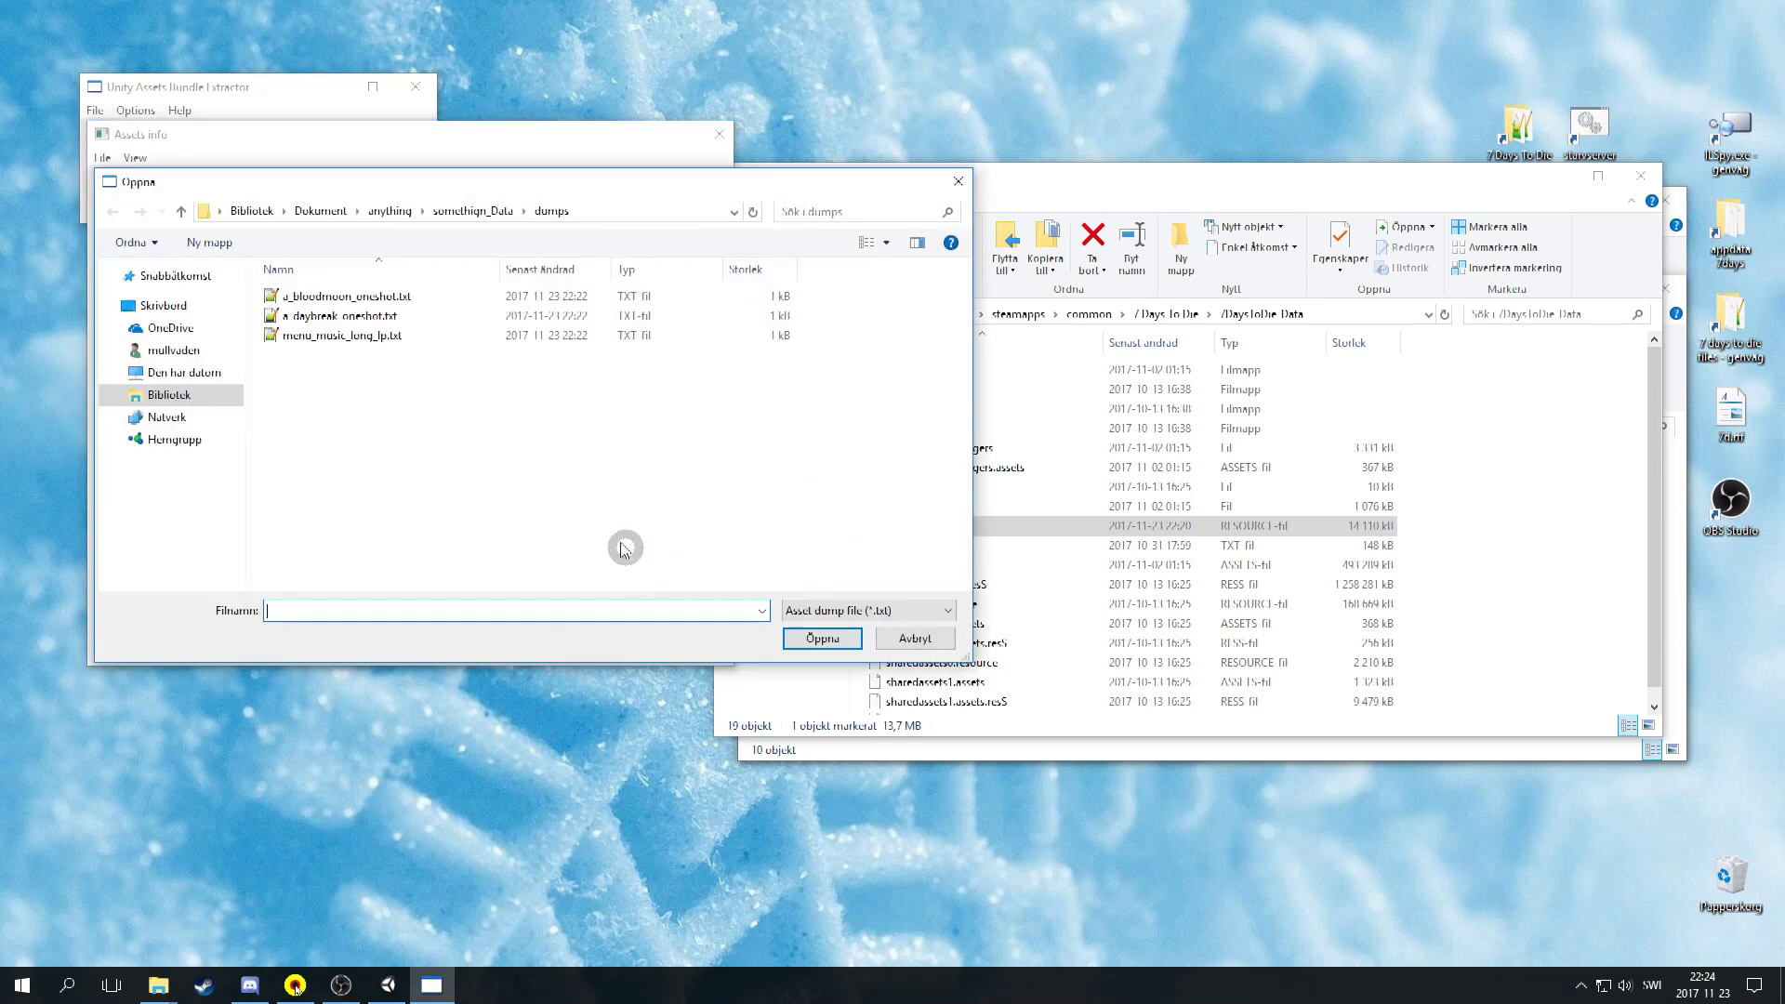
pyautogui.click(366, 320)
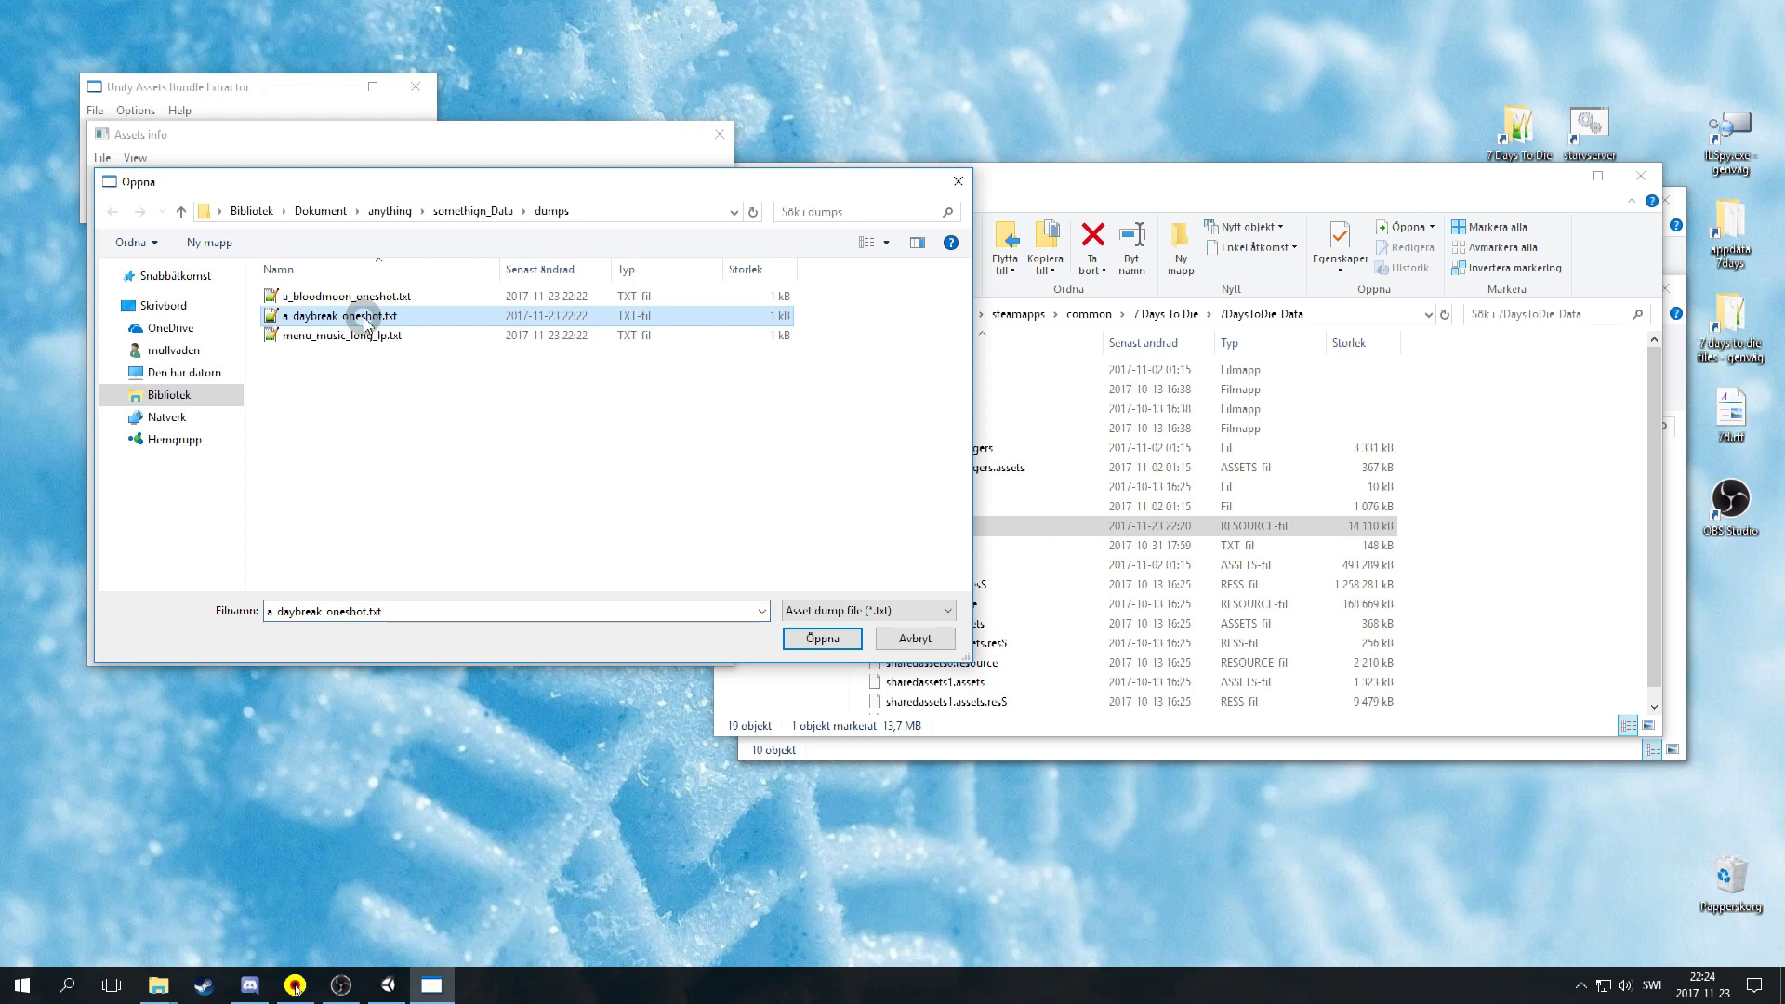
pyautogui.doubleClick(365, 321)
# Find the a_bloodmoon_oneshot AudioClip and import the a_bloodmoon_oneshot.txt dump into it.
pyautogui.click(136, 158)
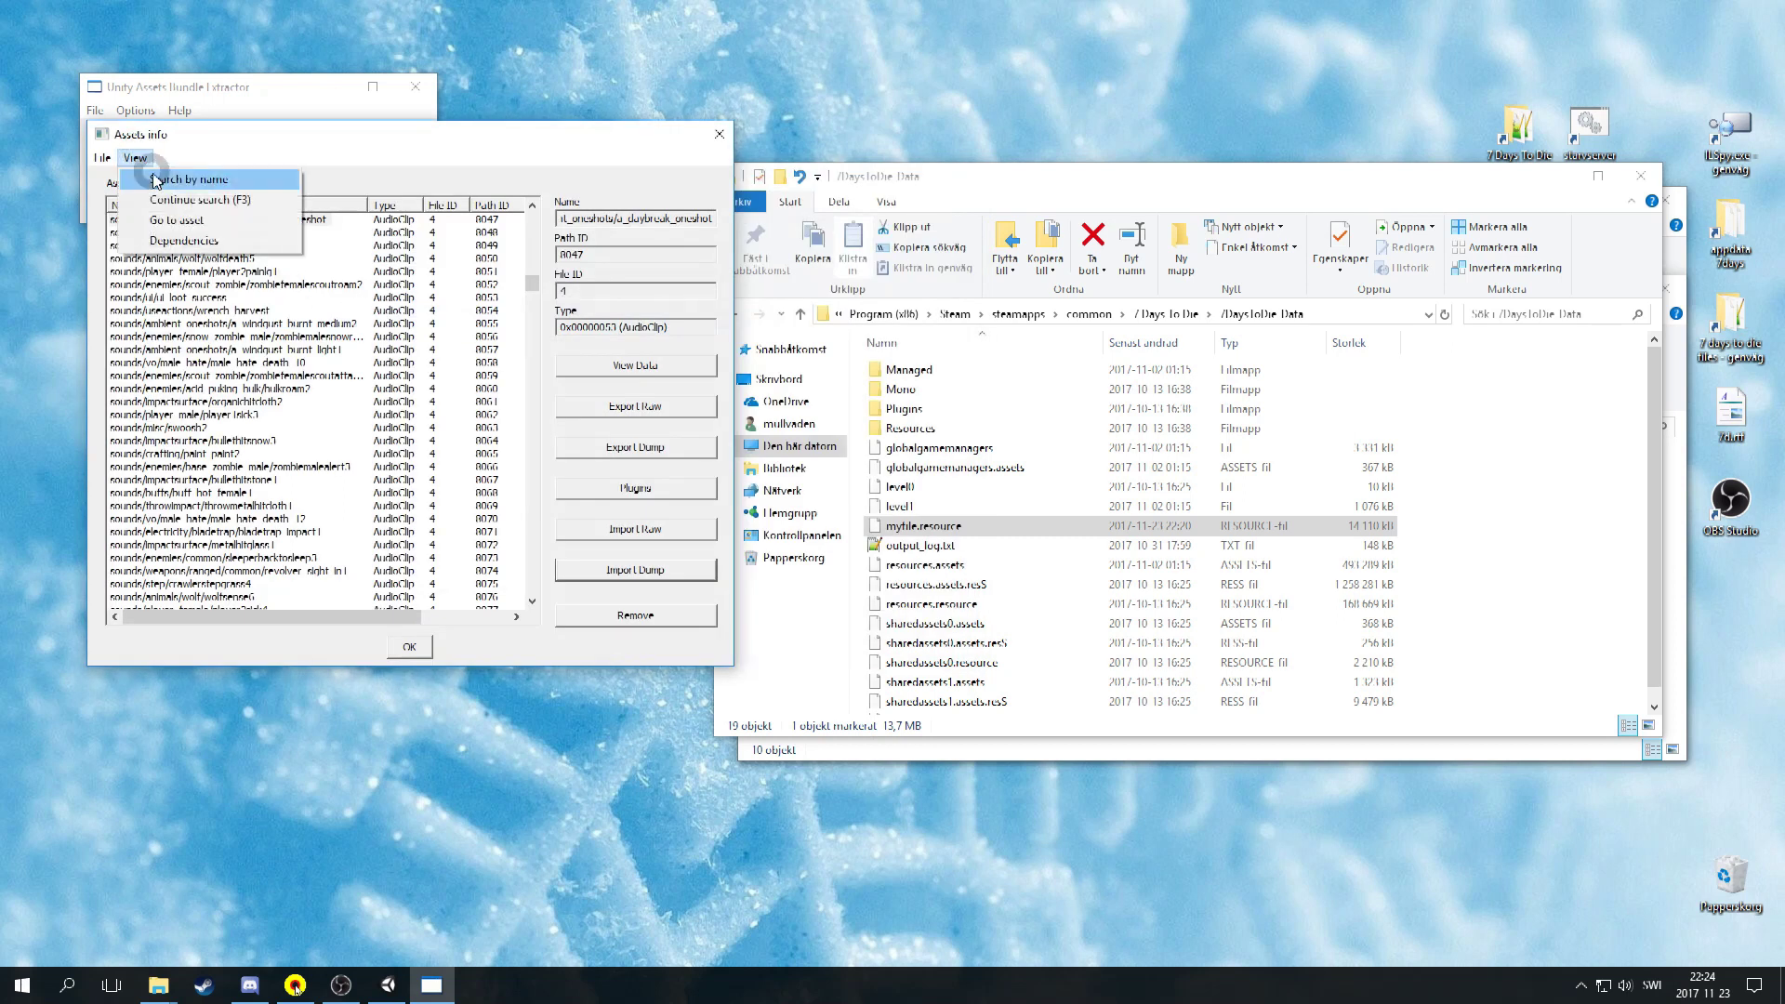
pyautogui.click(153, 178)
pyautogui.click(271, 214)
pyautogui.moveTo(270, 214); pyautogui.dragTo(2, 213)
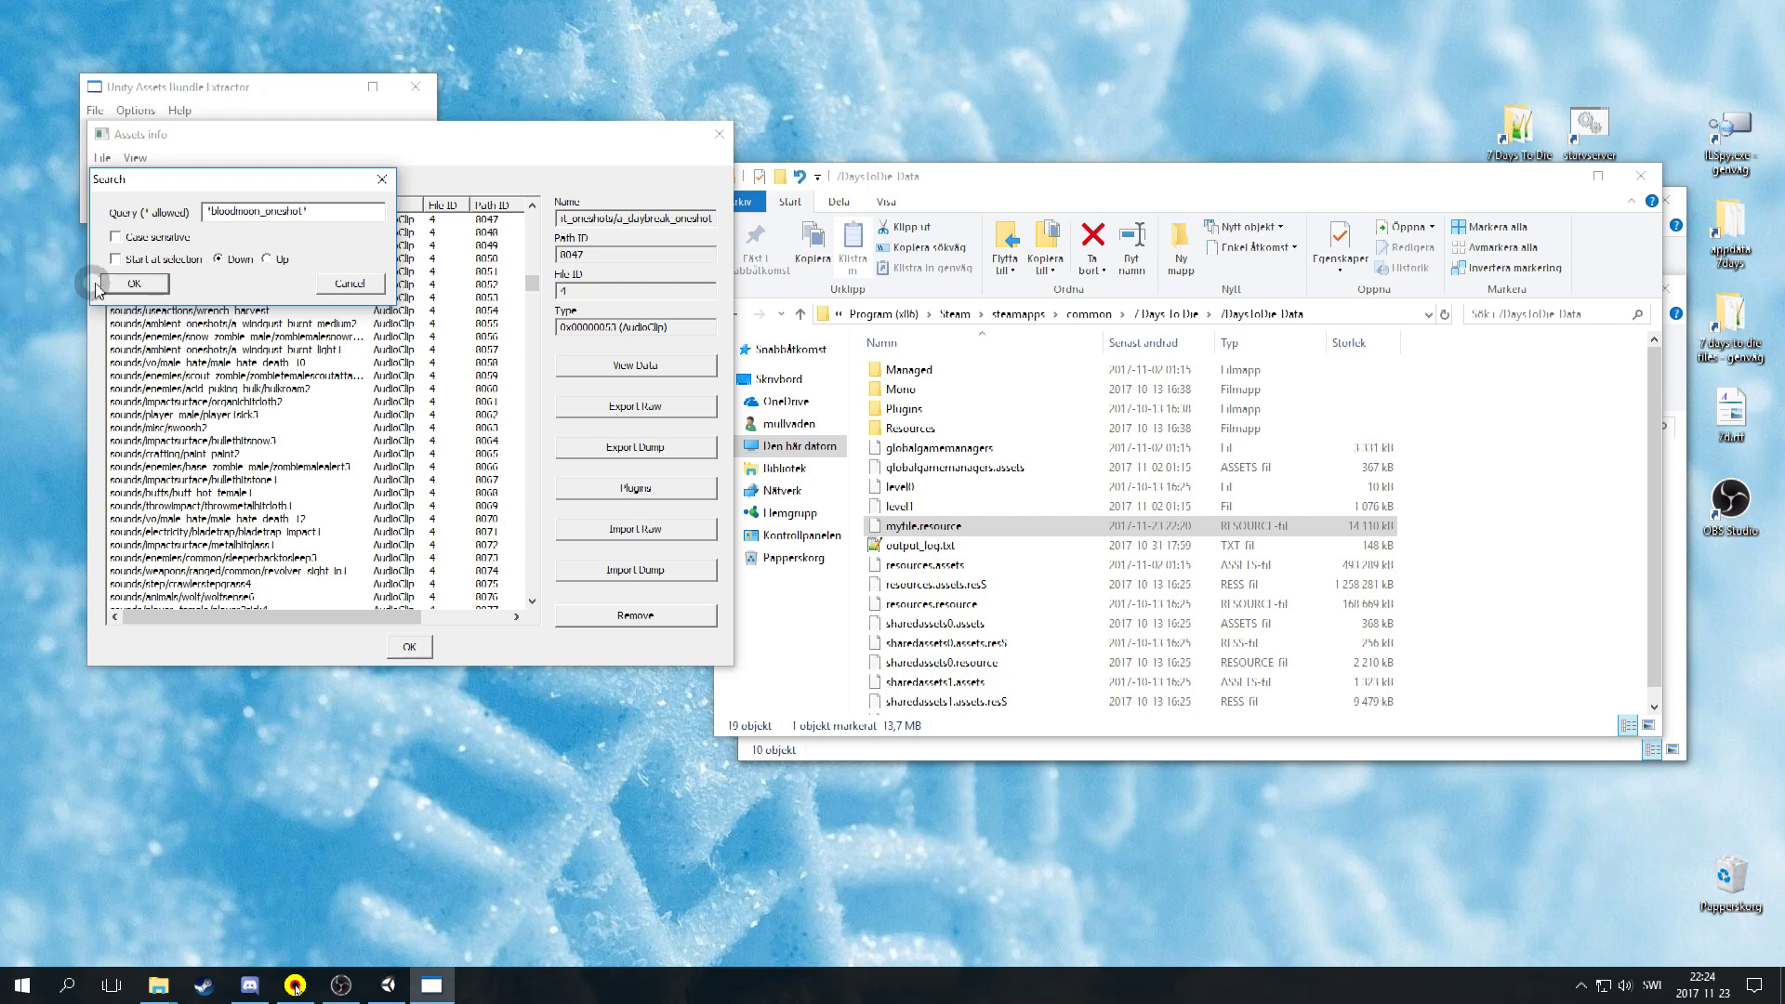
pyautogui.click(124, 292)
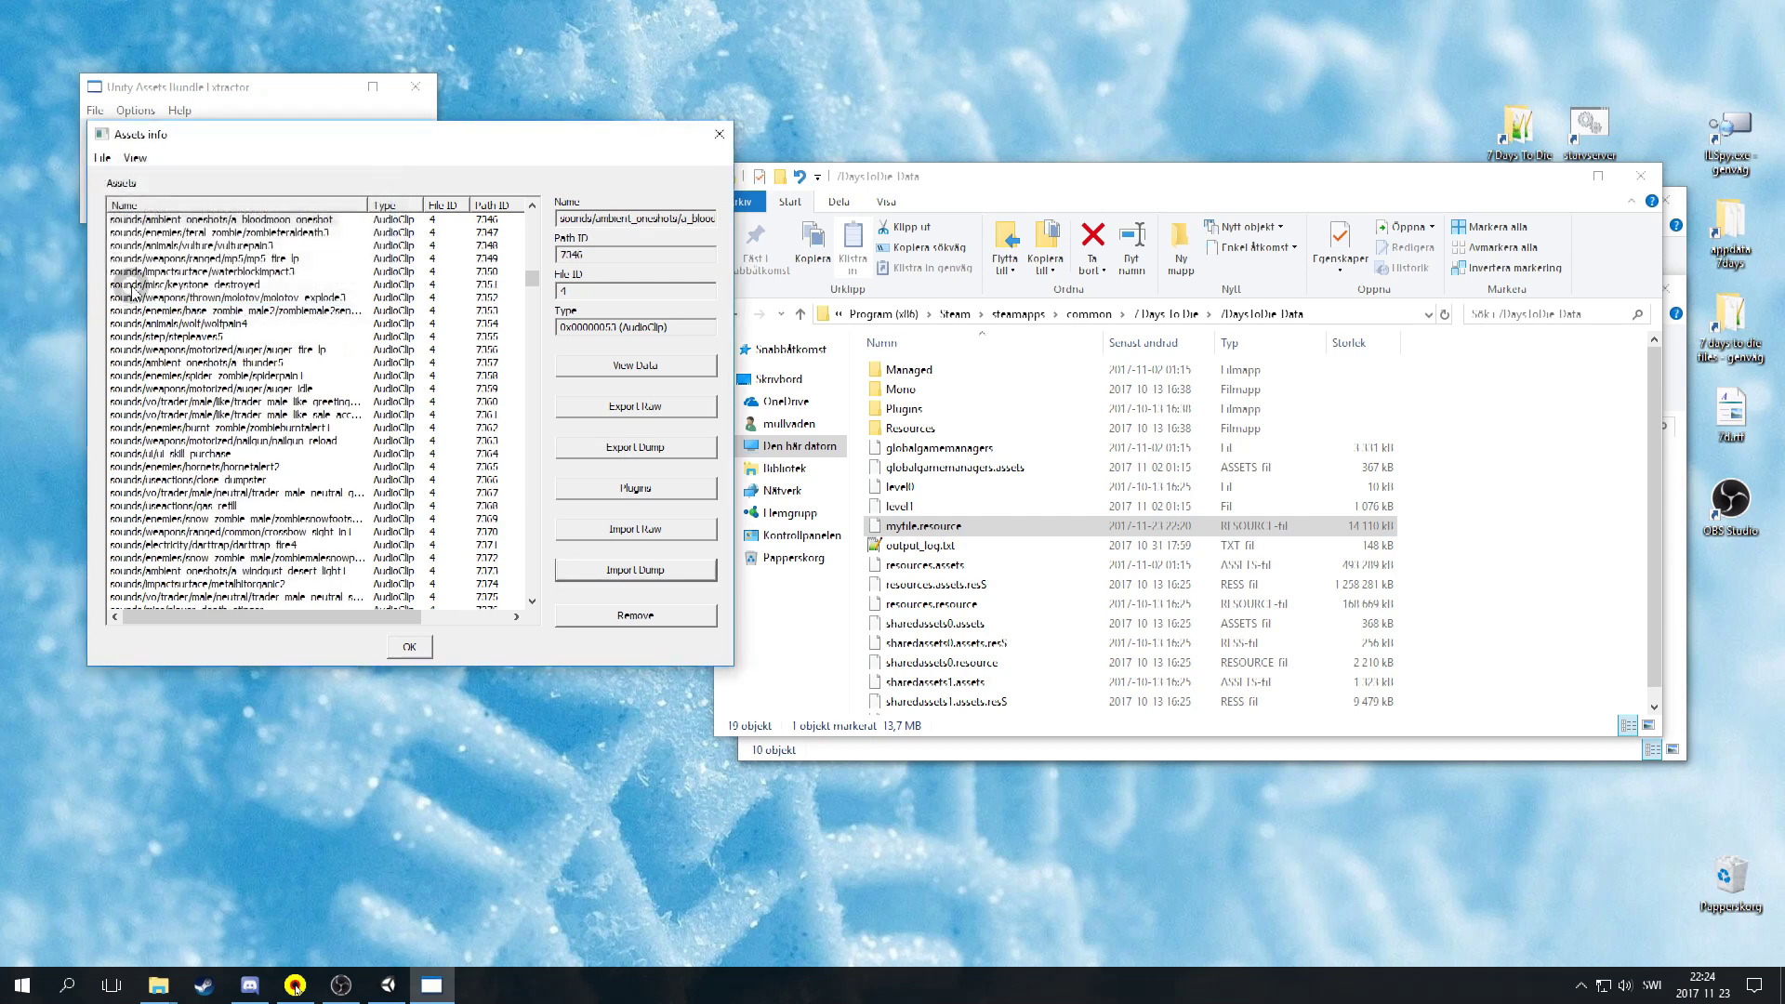
pyautogui.click(332, 223)
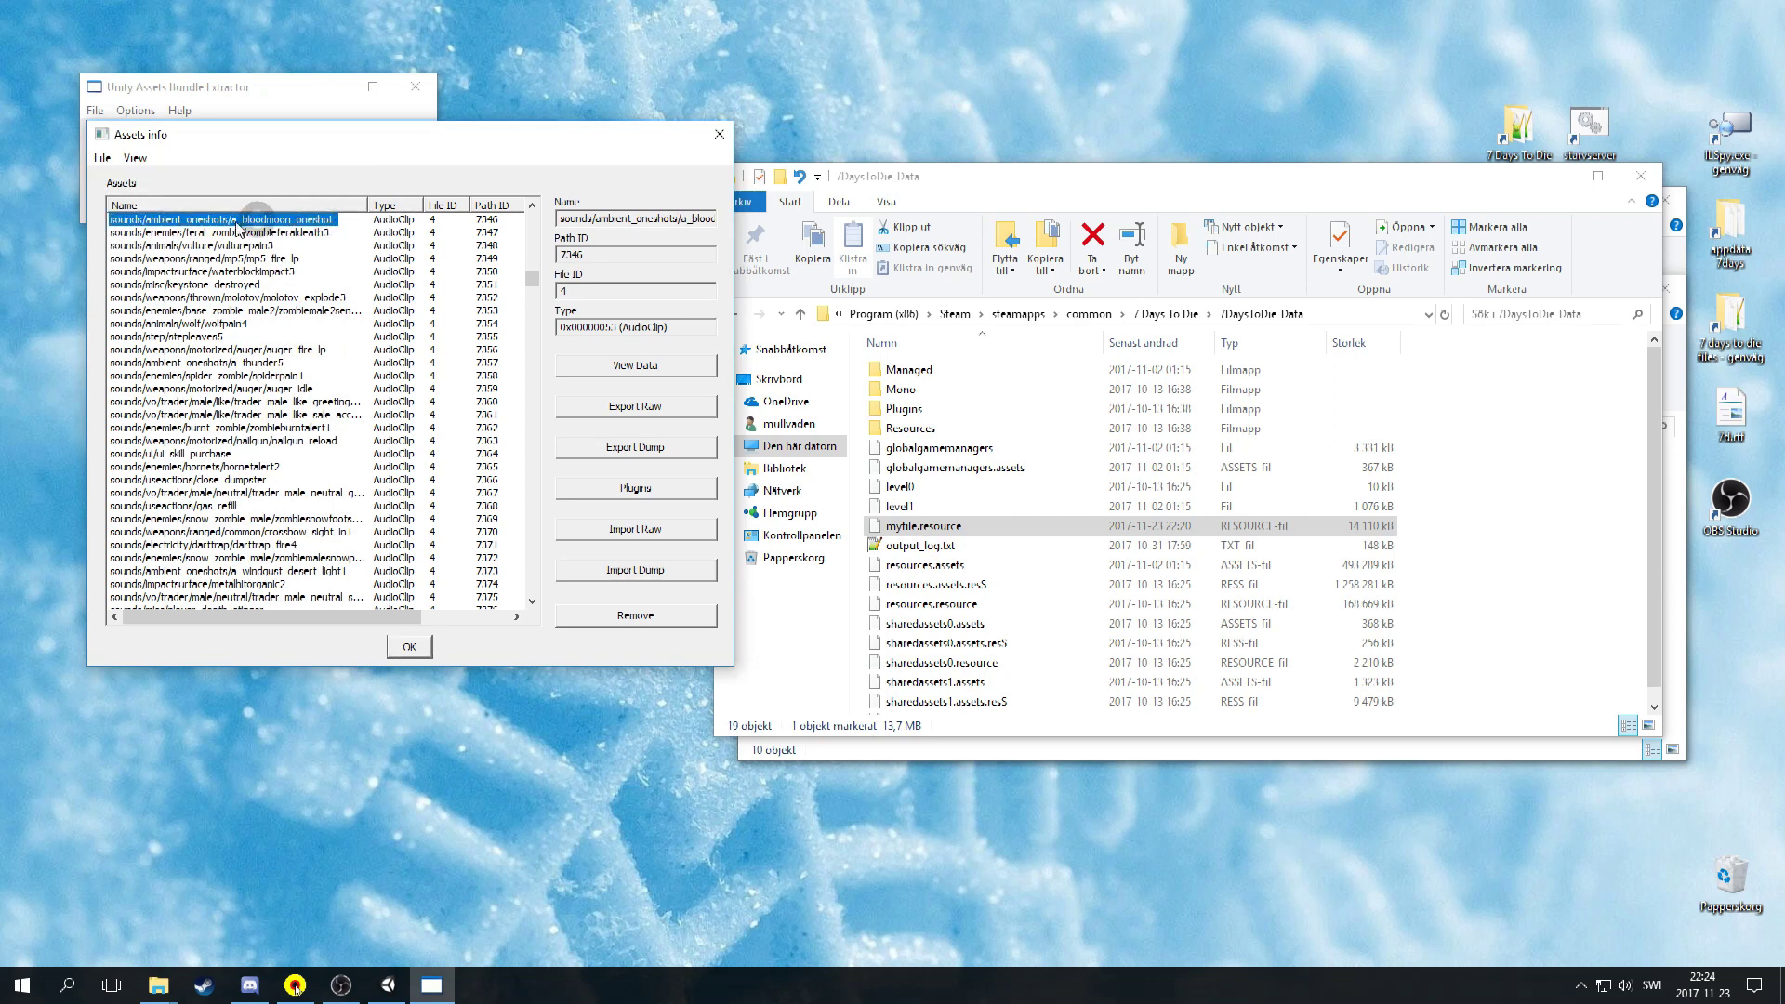
pyautogui.click(661, 577)
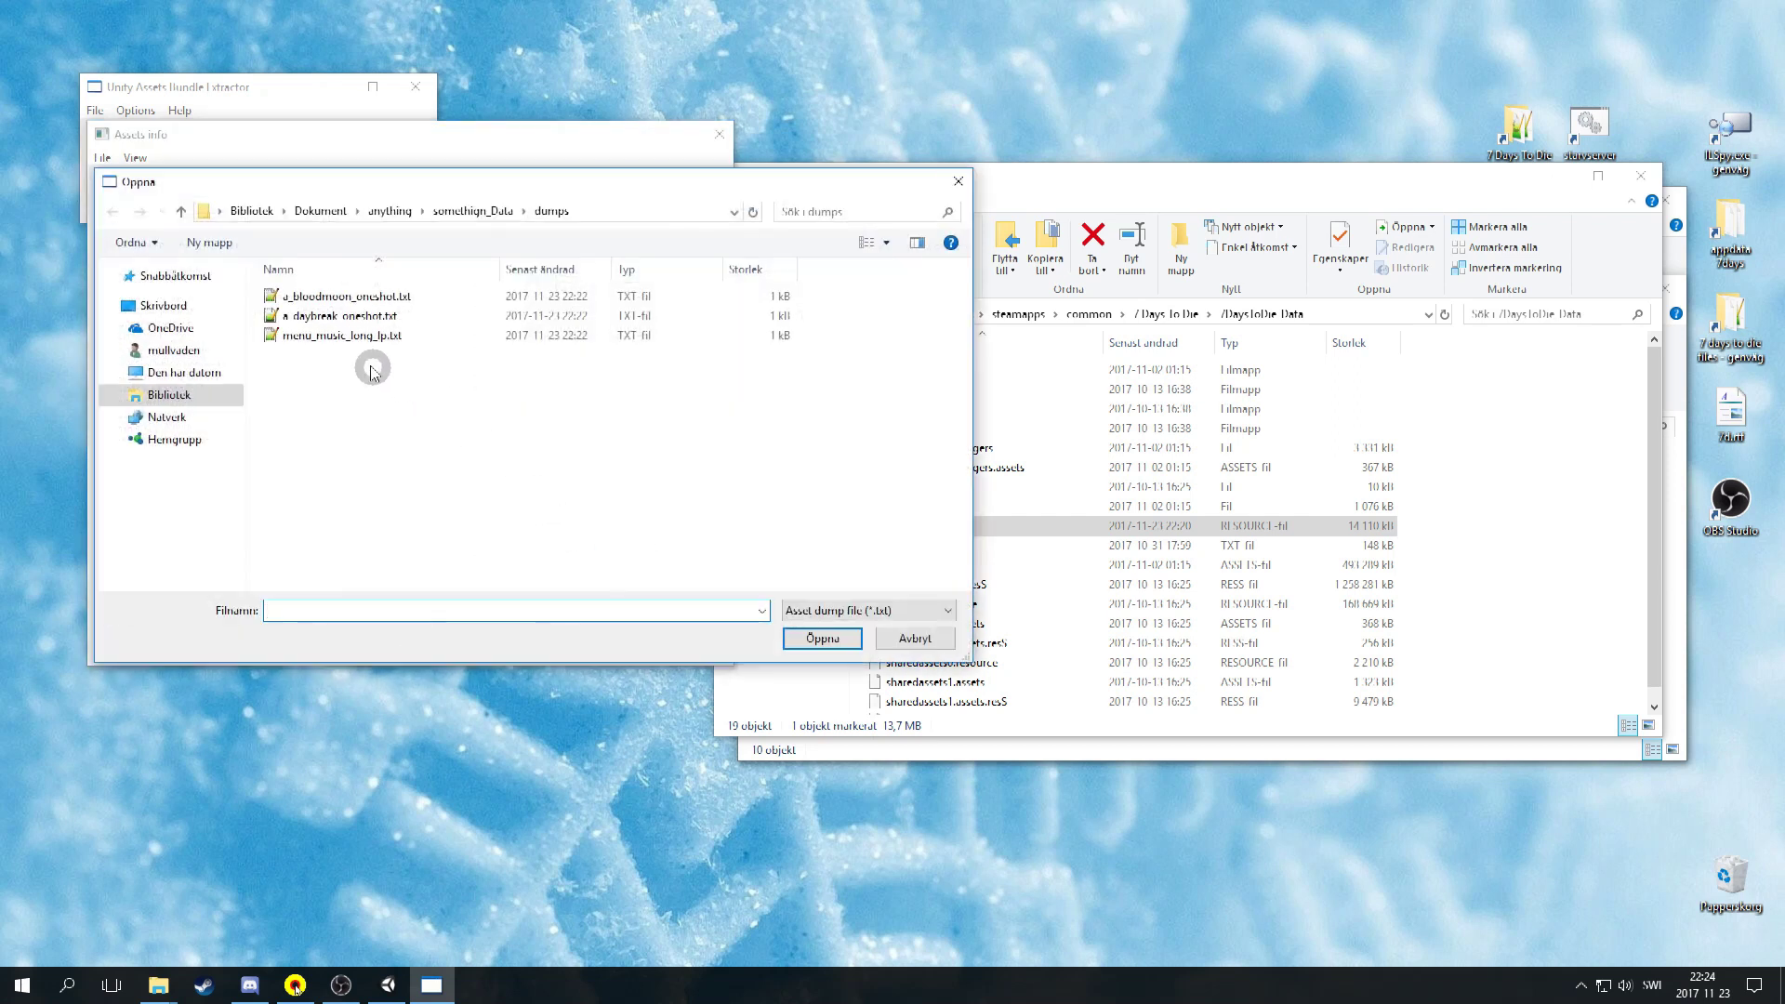
pyautogui.doubleClick(347, 295)
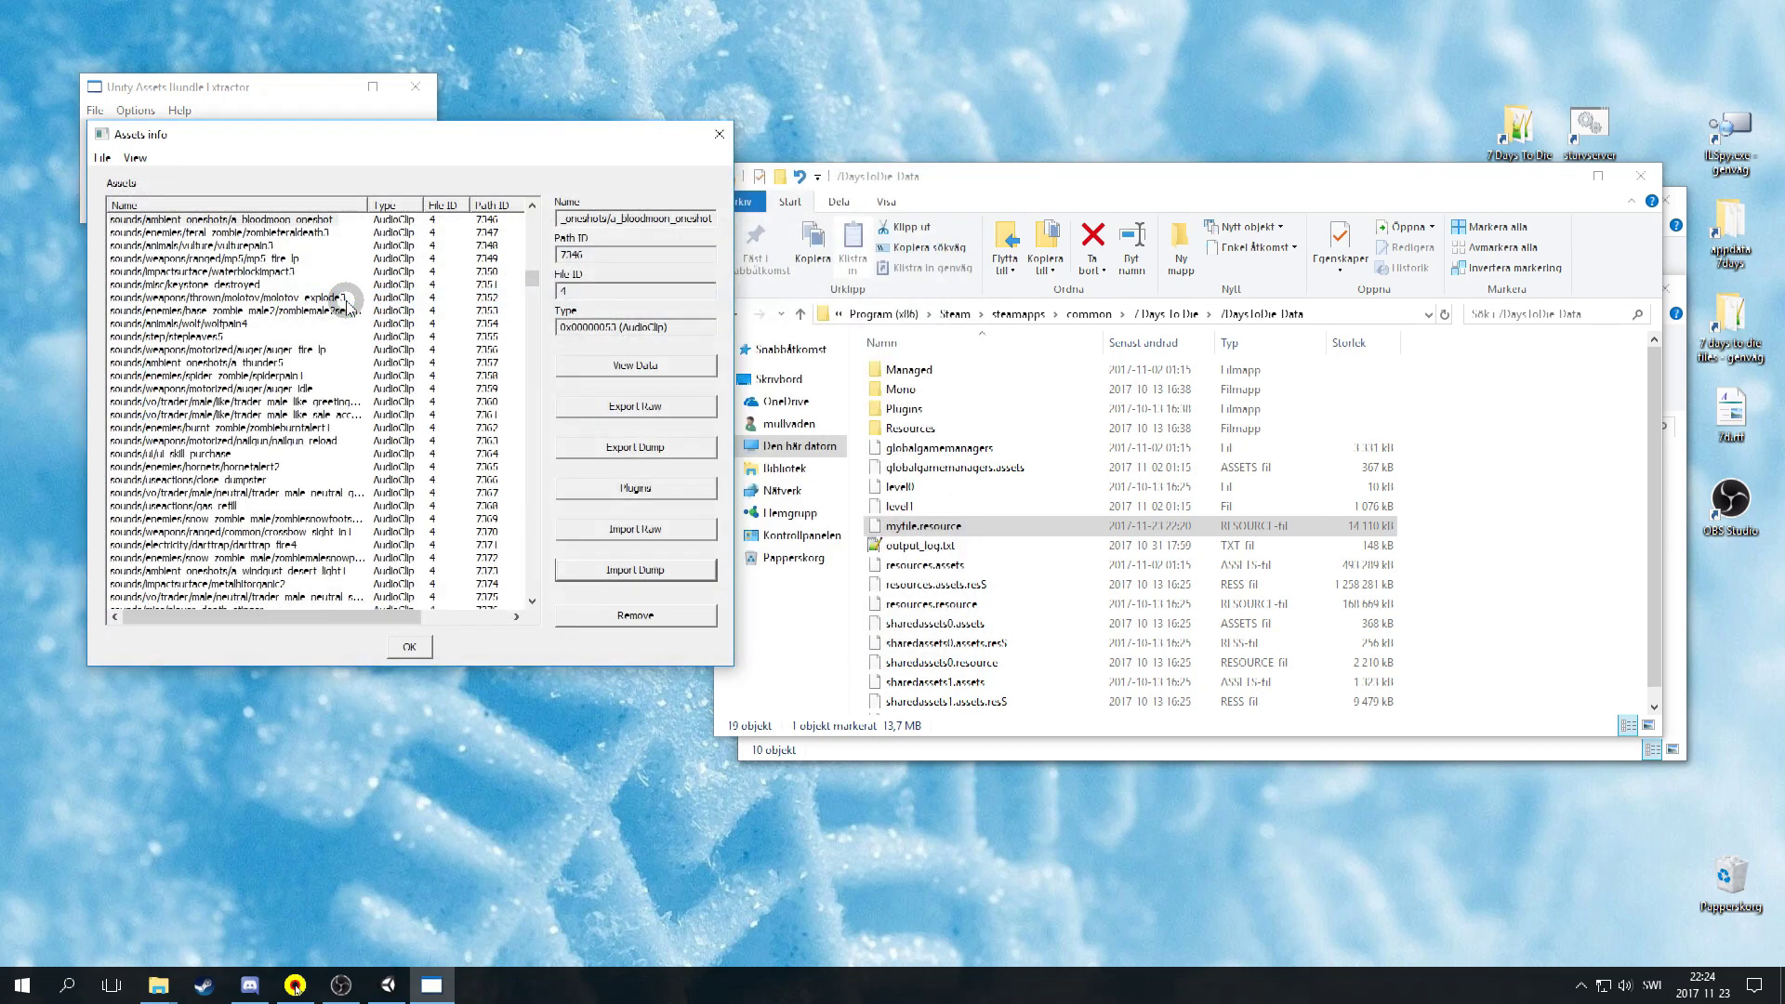
# Confirm saving the changes and browse to the 7DaysToDie_Data folder.
pyautogui.click(409, 646)
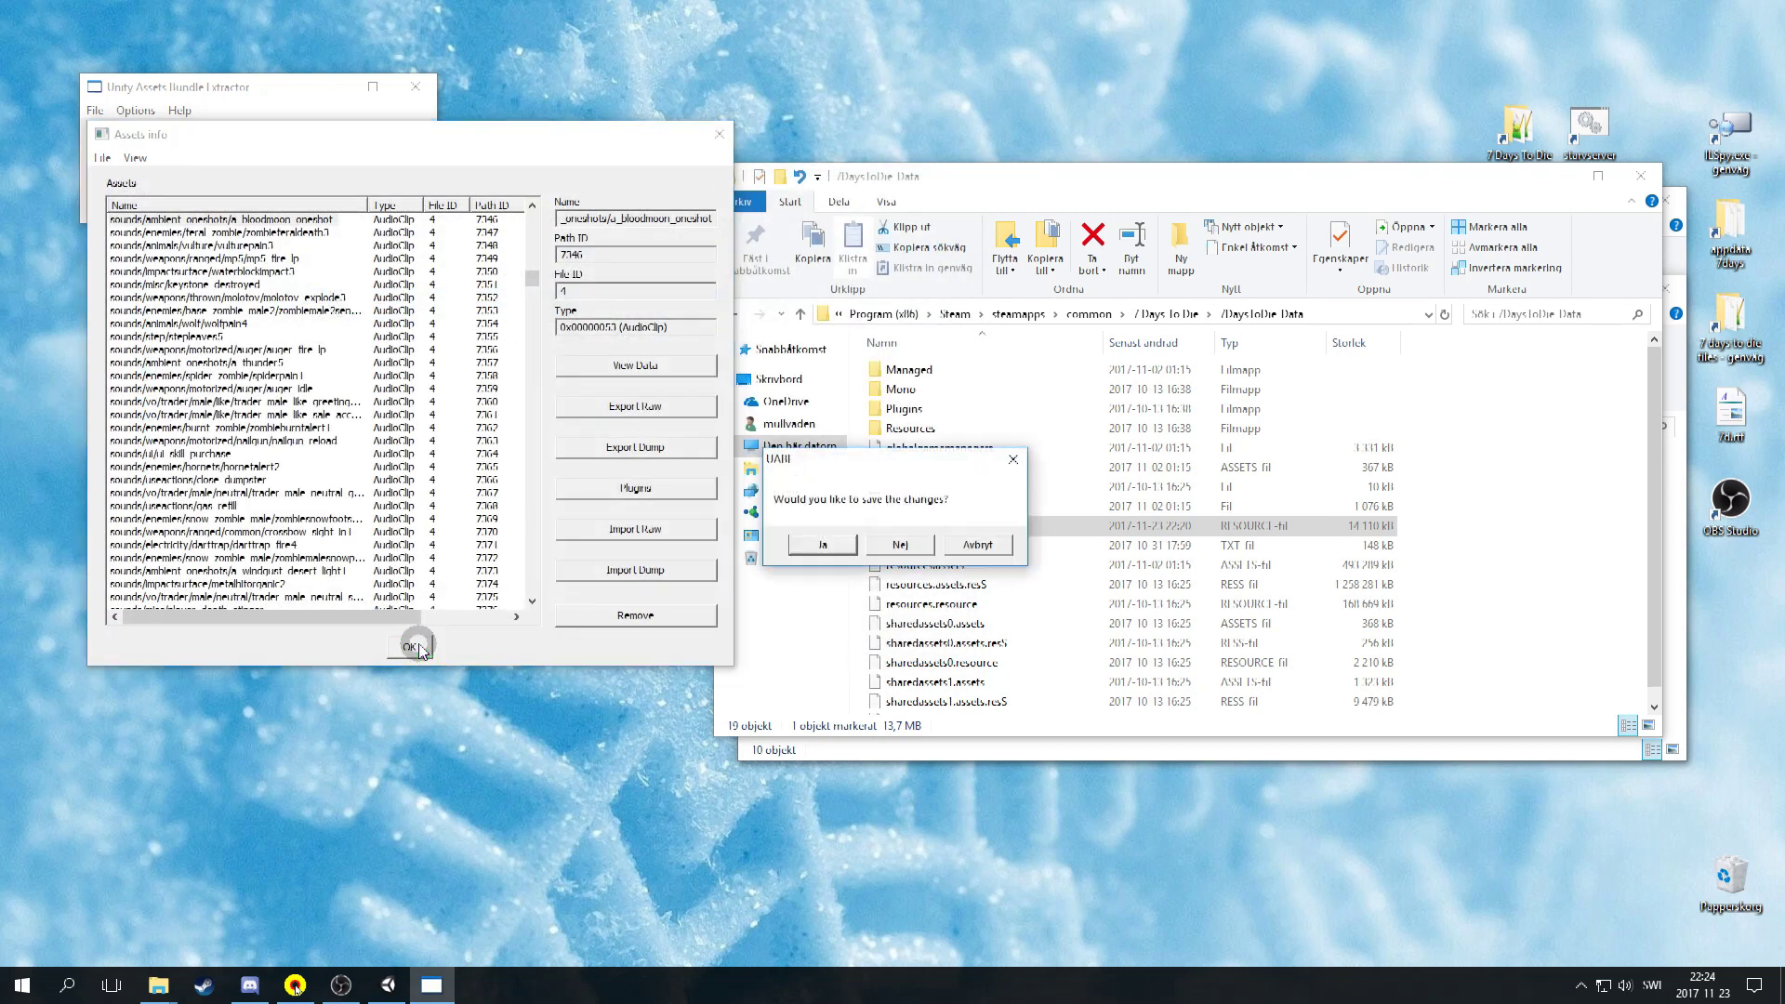
pyautogui.click(823, 544)
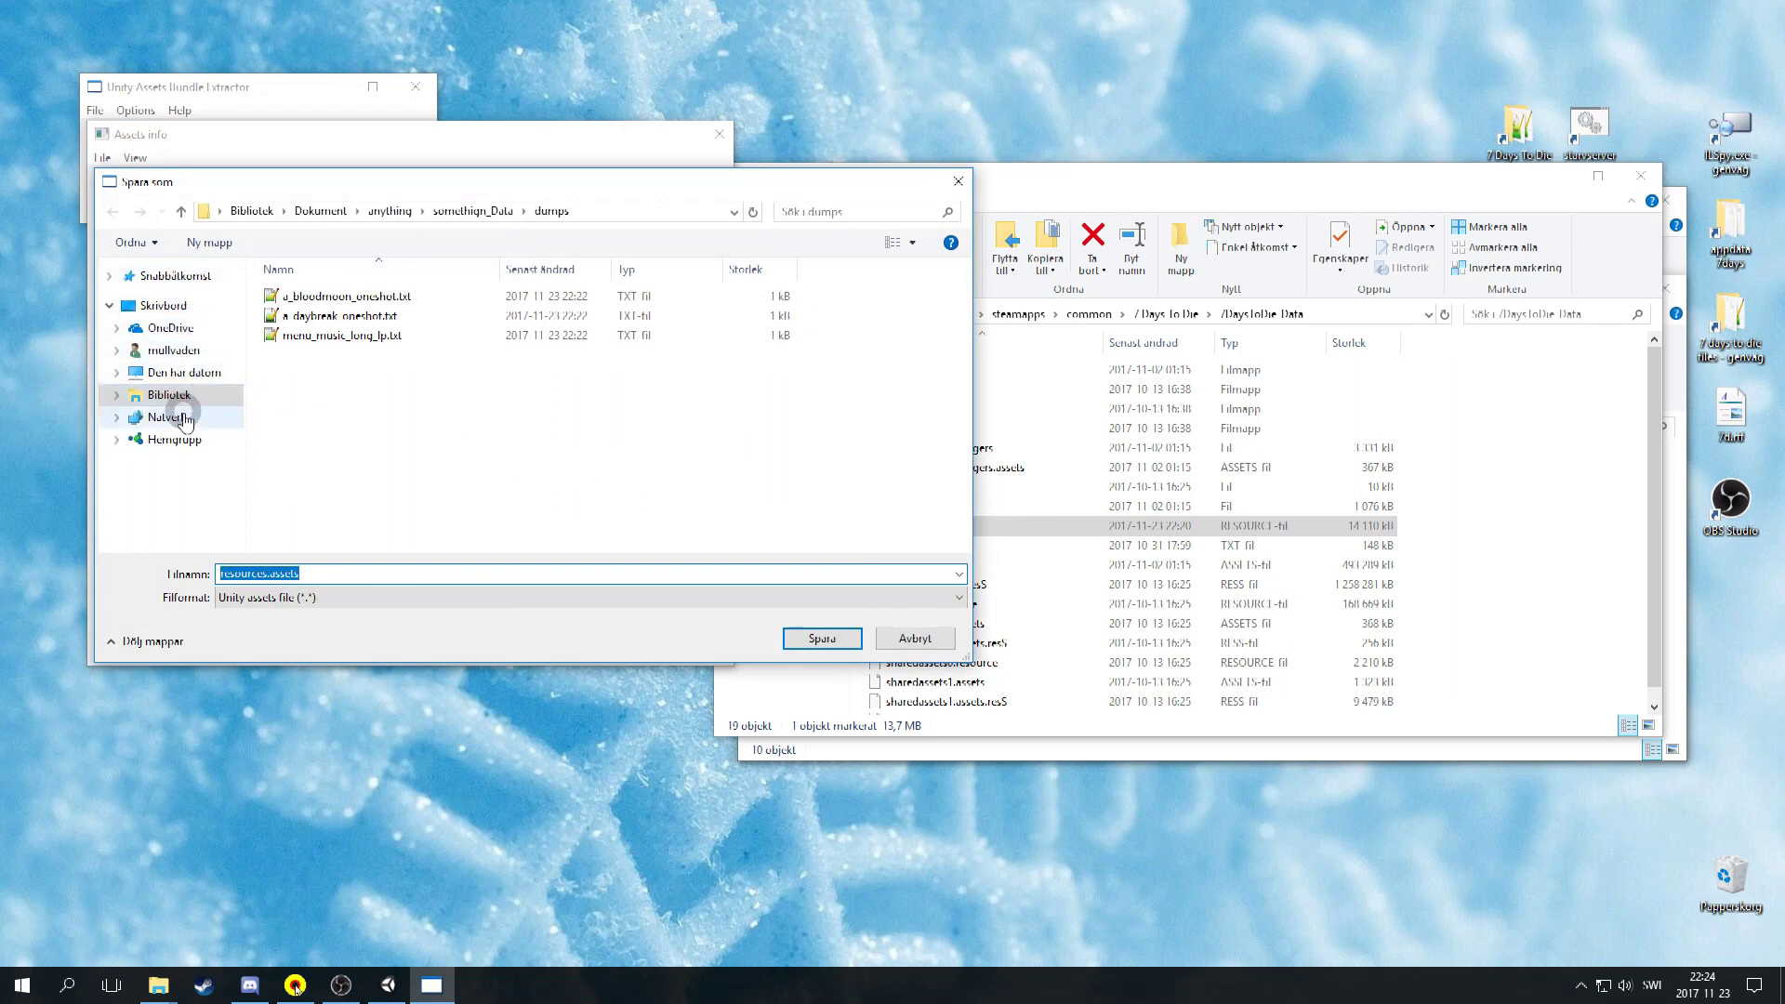
pyautogui.click(160, 305)
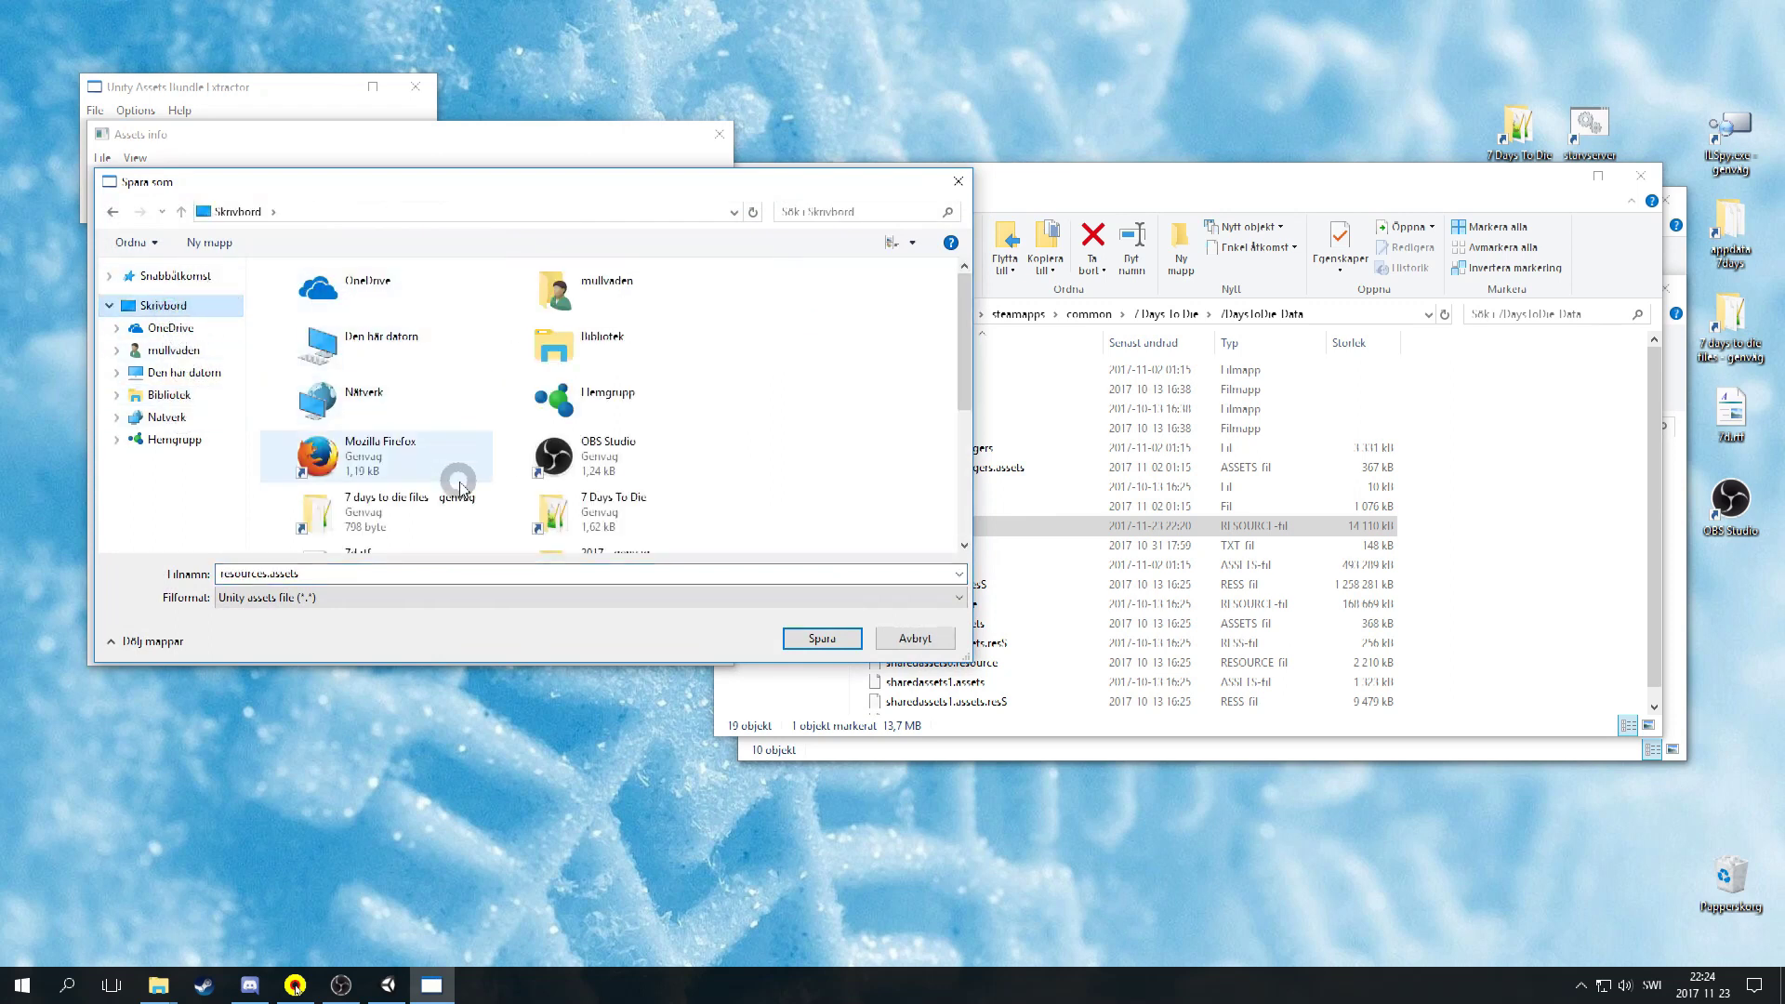
pyautogui.click(599, 524)
pyautogui.doubleClick(600, 523)
pyautogui.doubleClick(327, 316)
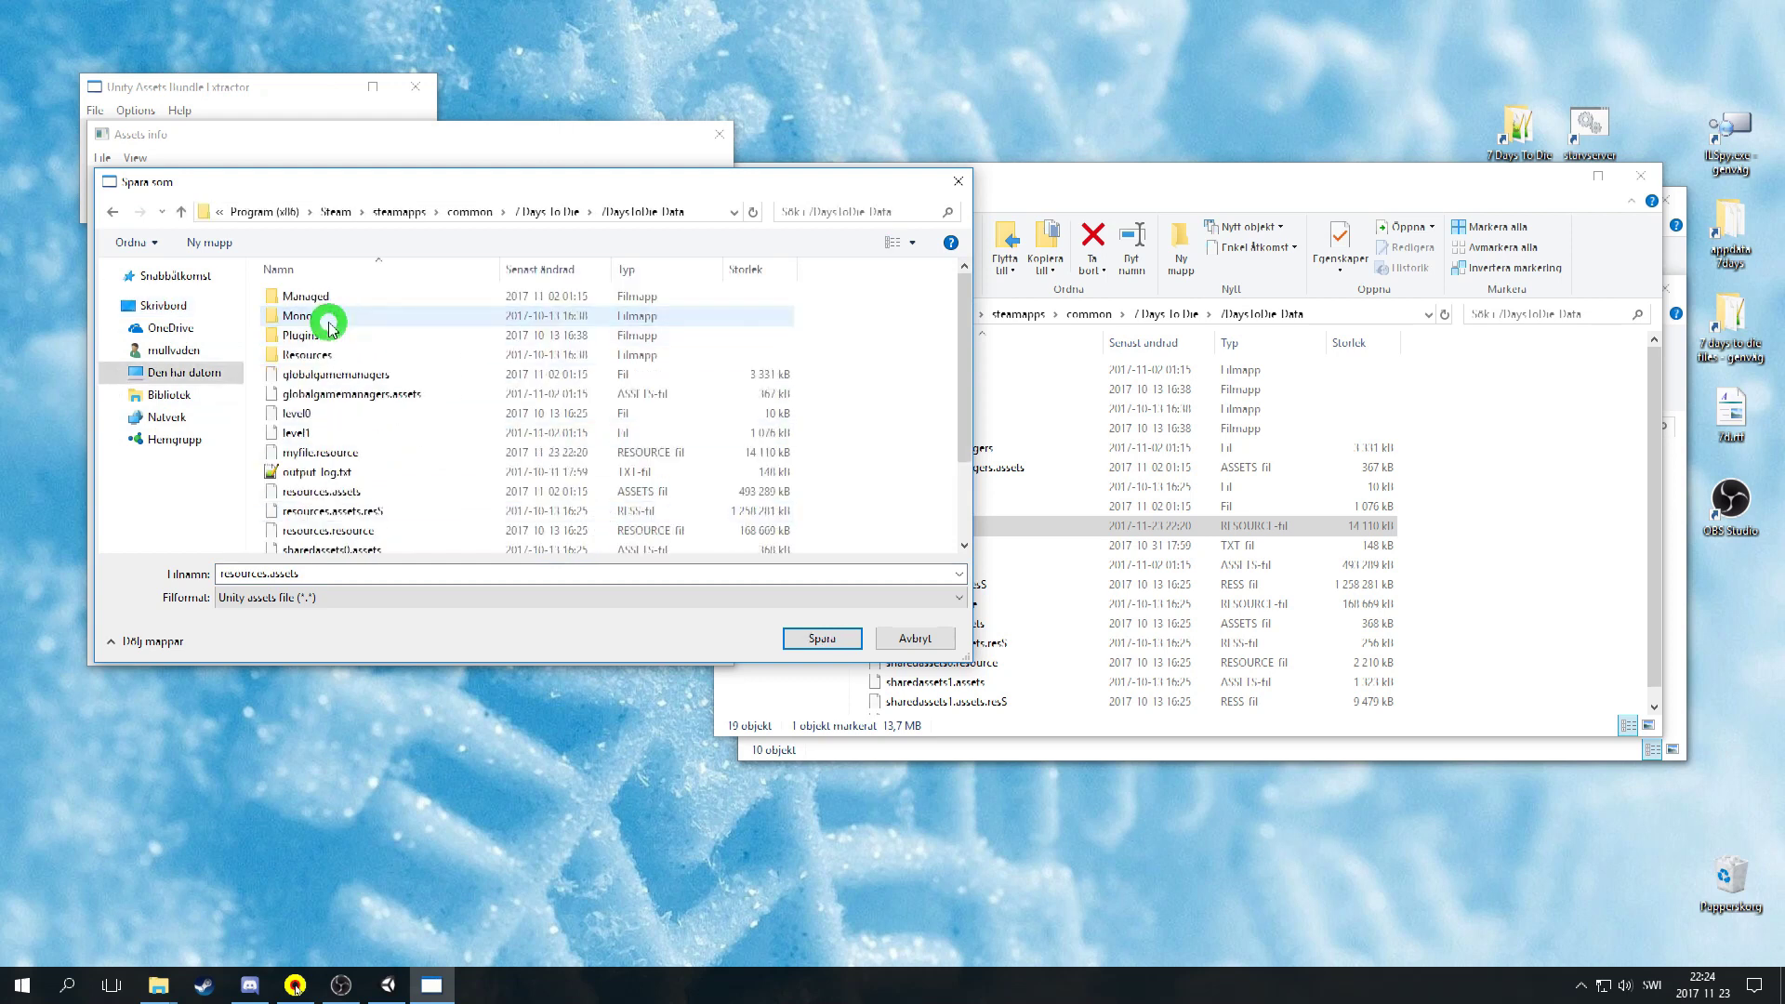
# Save modified resources as resources1.assets, then save the modified sharedassets0 copy.
pyautogui.scroll(-1, 353, 427)
pyautogui.click(357, 445)
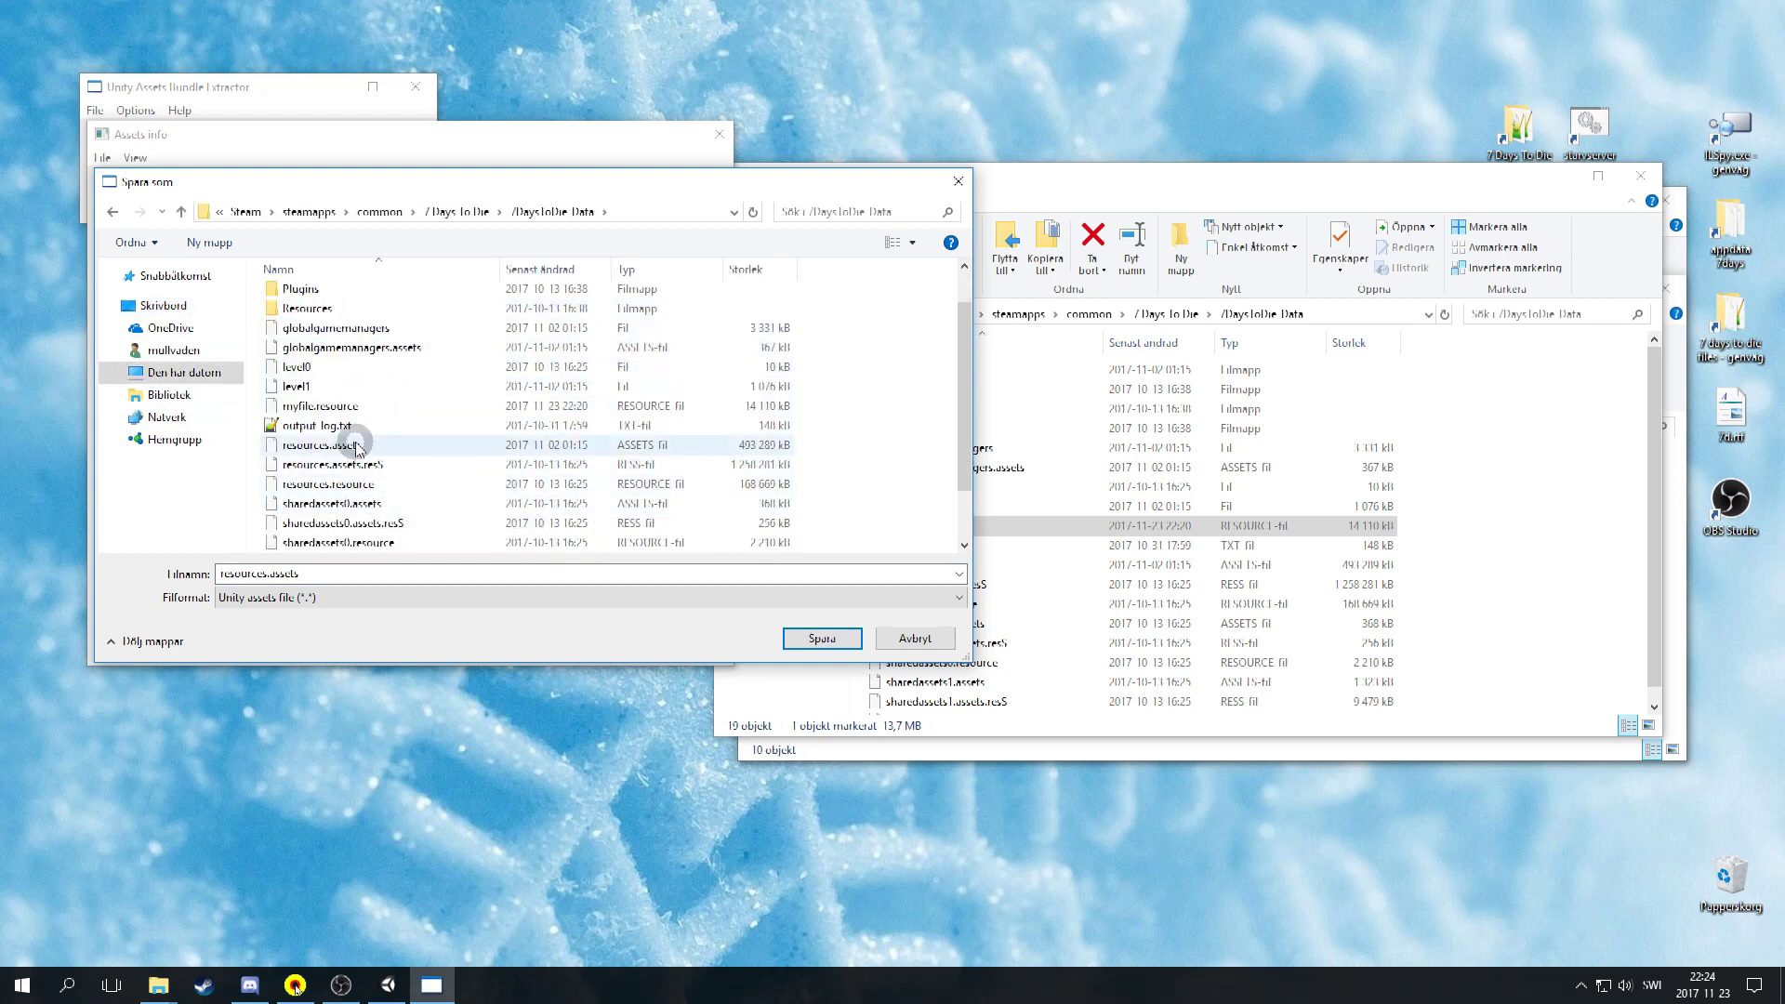
pyautogui.click(271, 574)
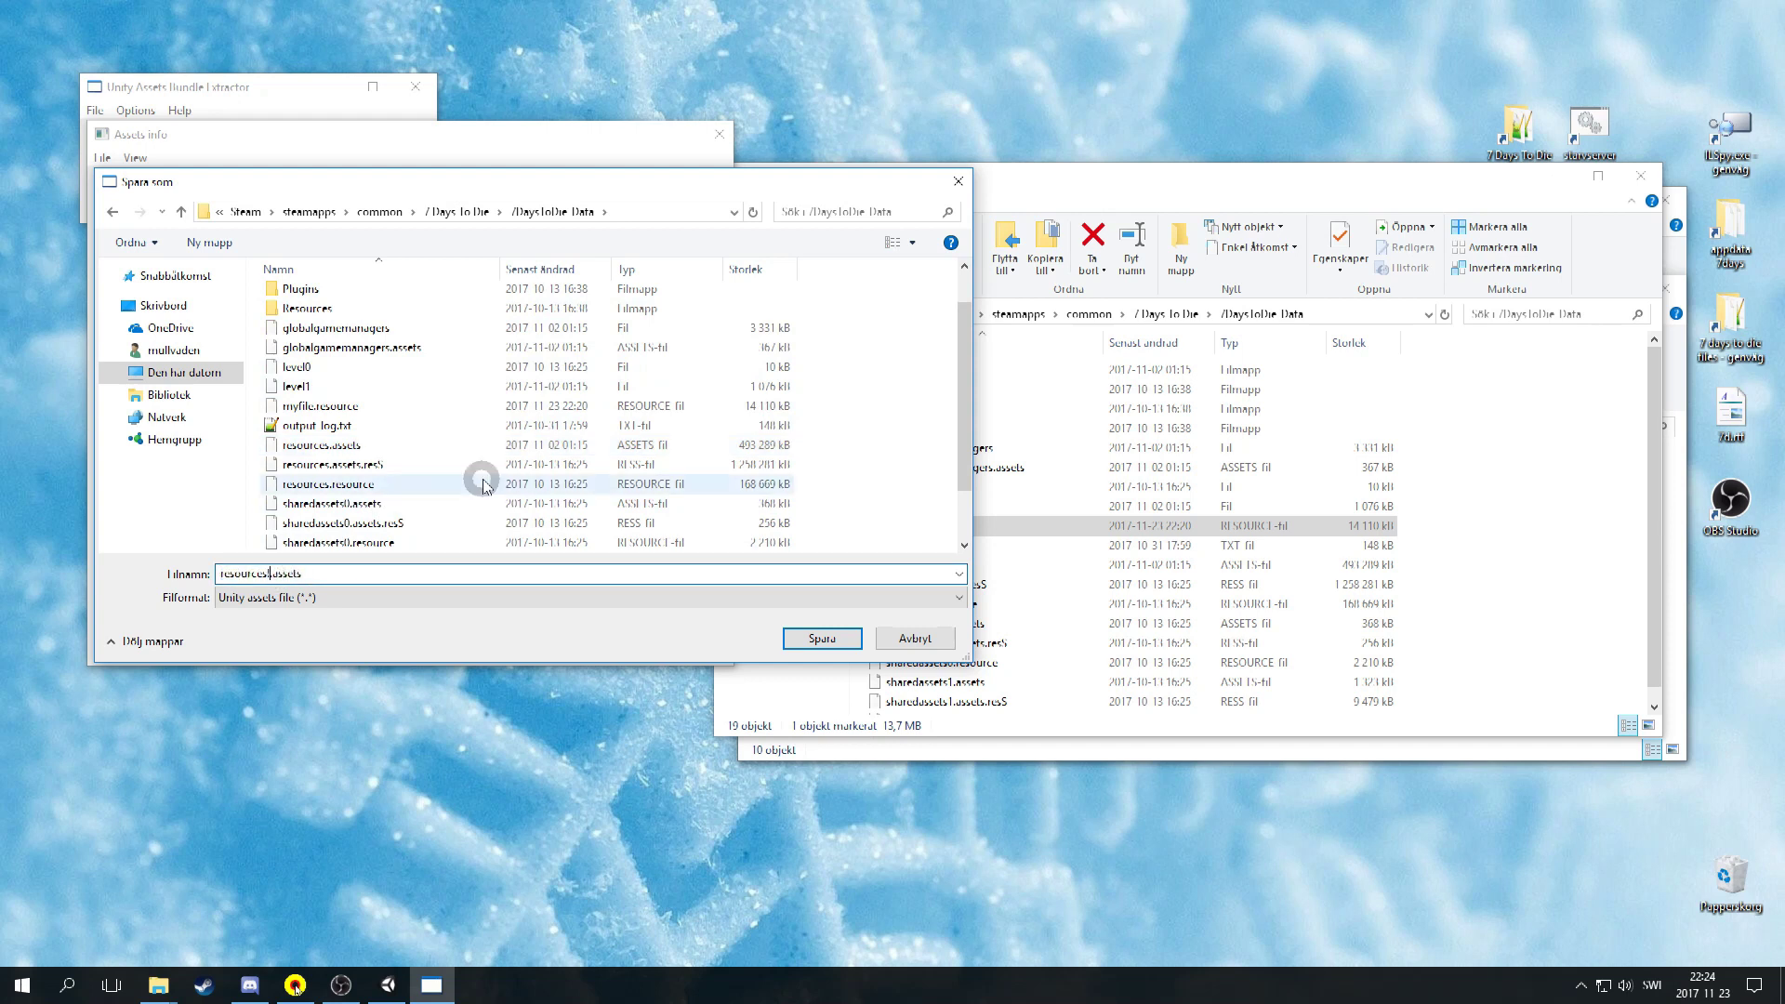
pyautogui.click(822, 638)
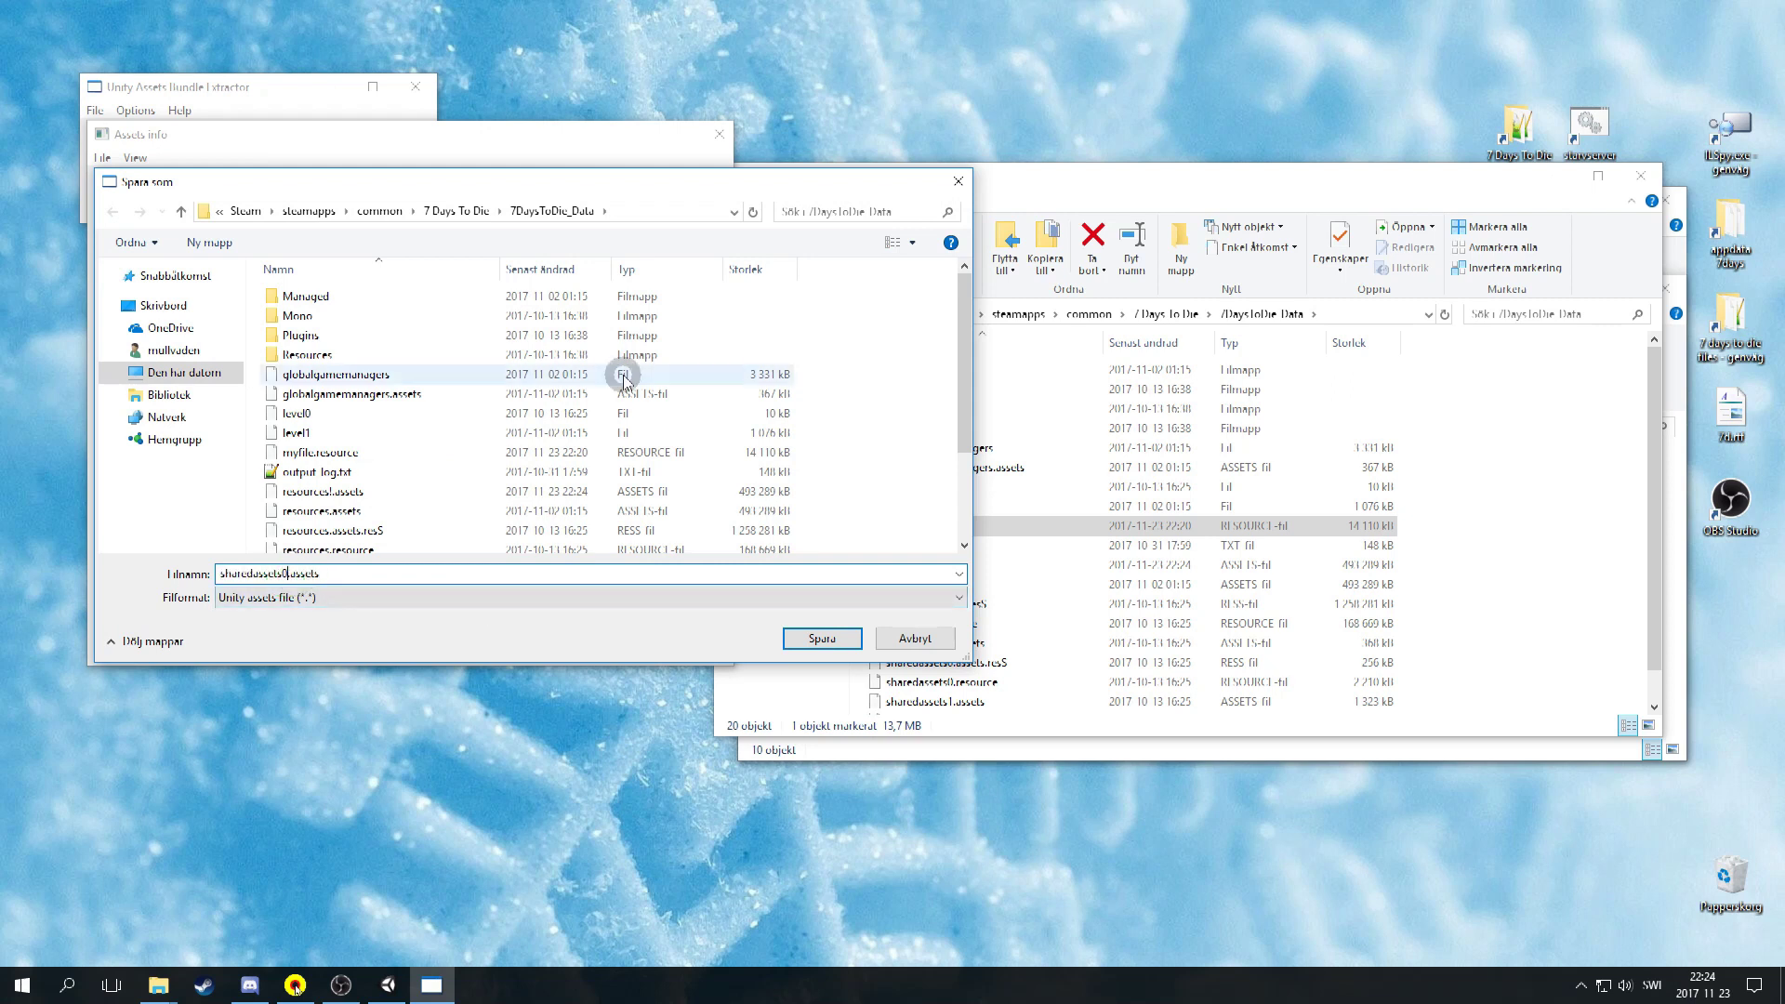
pyautogui.click(841, 645)
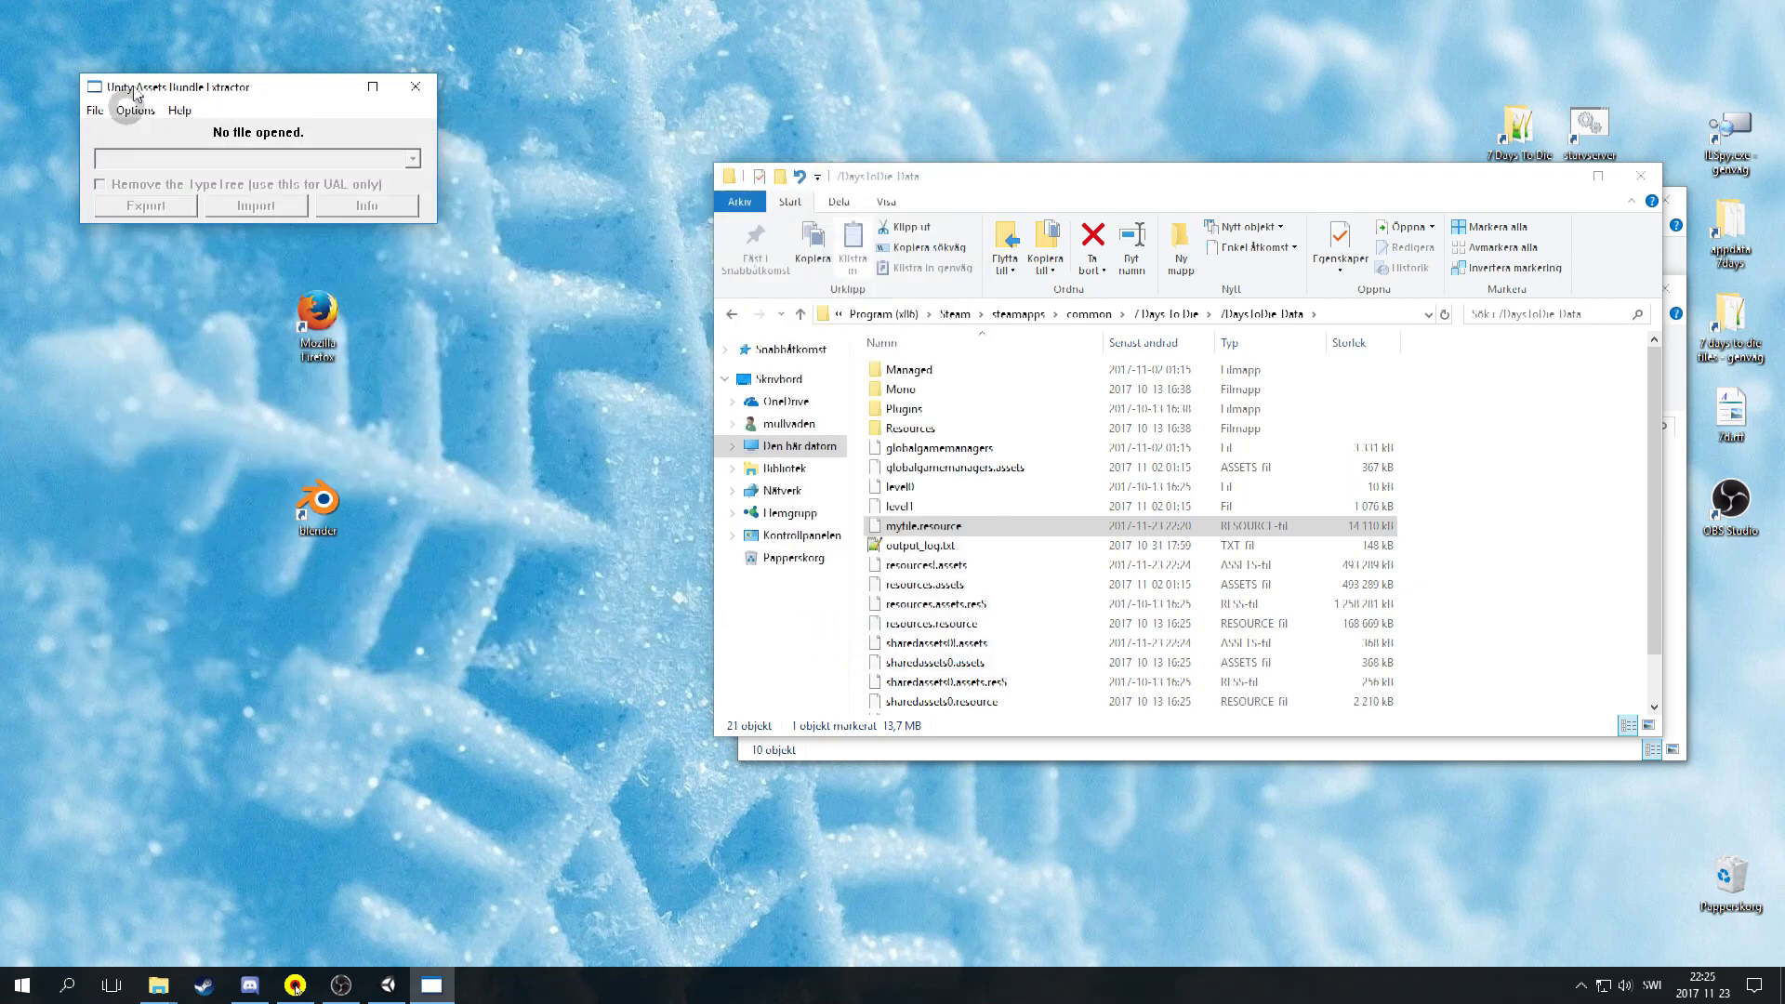
# Move the original resources.assets and sharedassets0.assets into a new folder named backup.
pyautogui.click(95, 111)
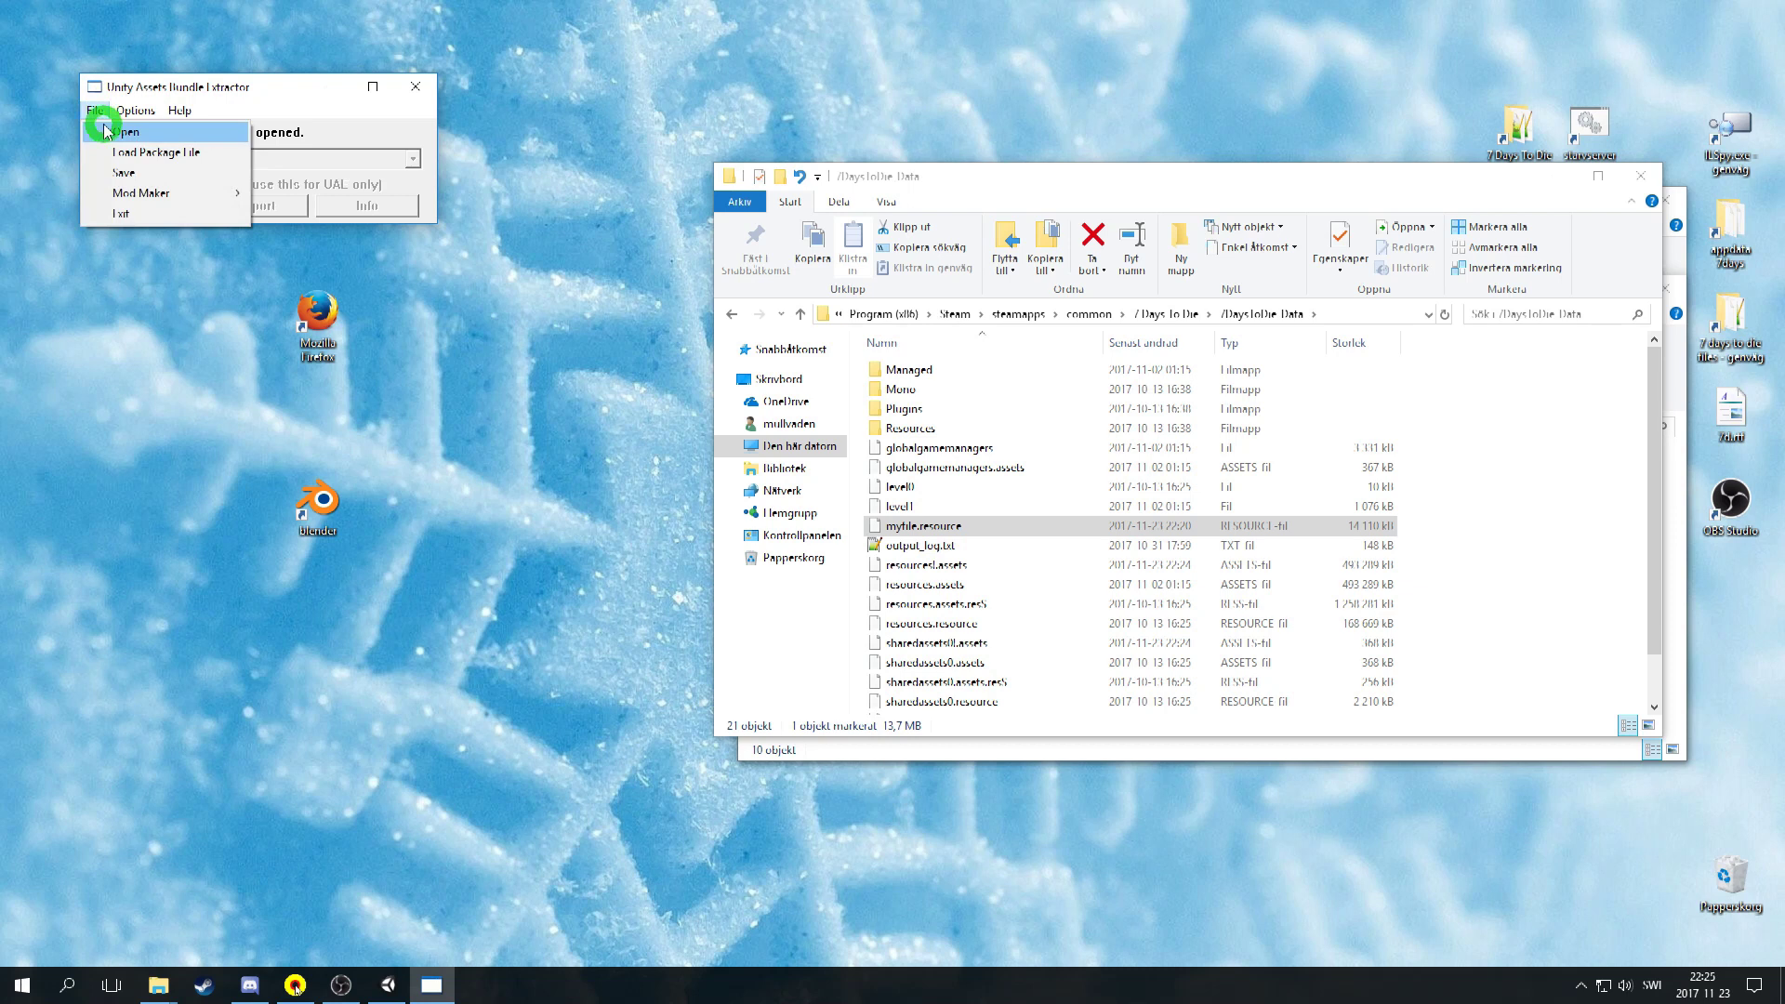
pyautogui.moveTo(108, 131); pyautogui.dragTo(960, 585)
pyautogui.click(960, 586)
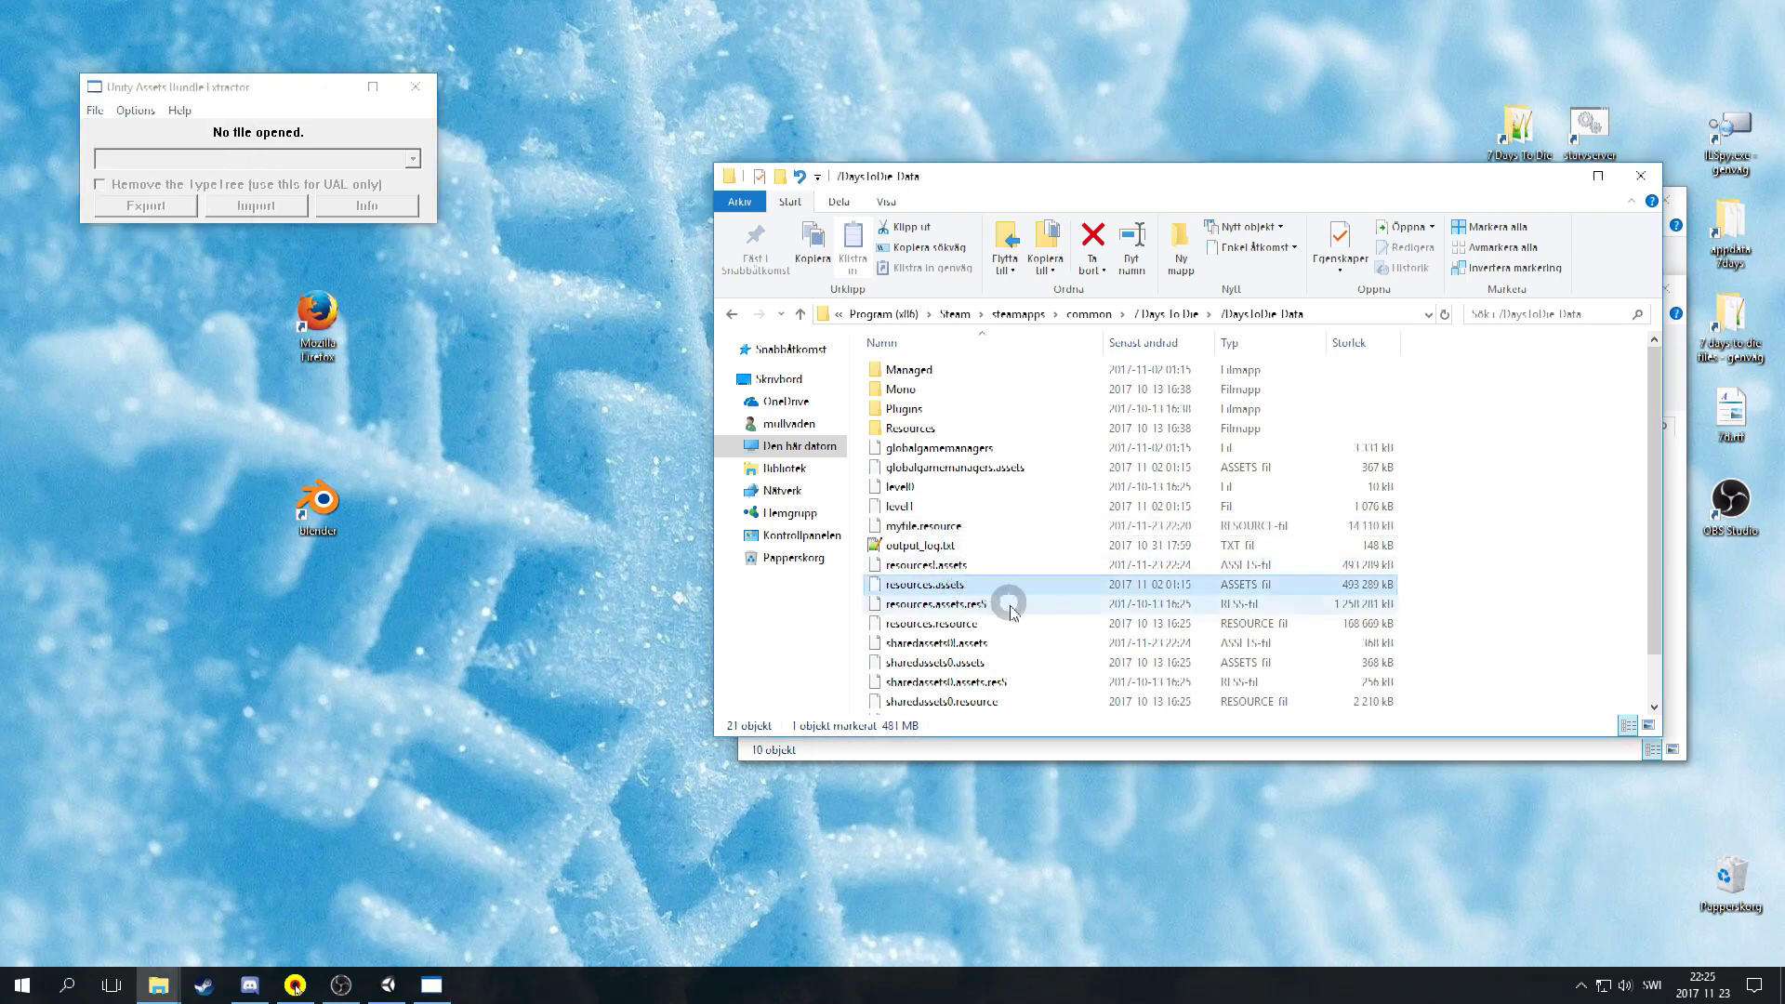
pyautogui.rightClick(999, 547)
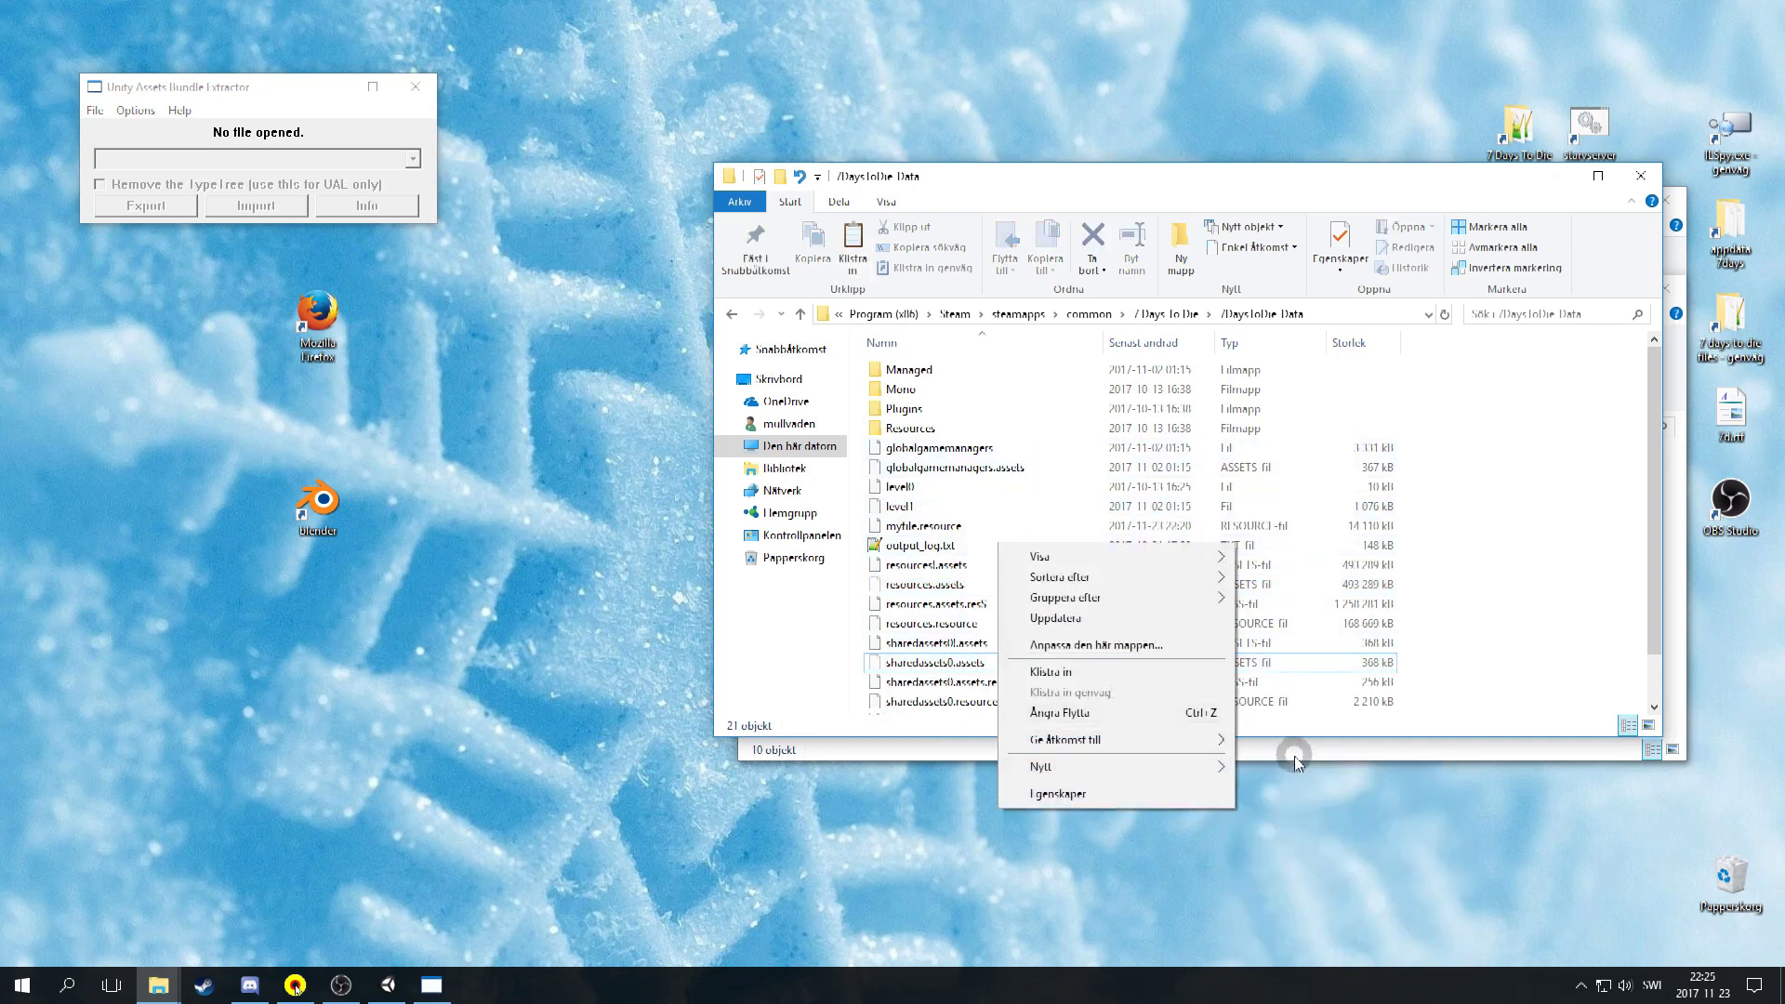
pyautogui.click(1221, 764)
pyautogui.click(1255, 768)
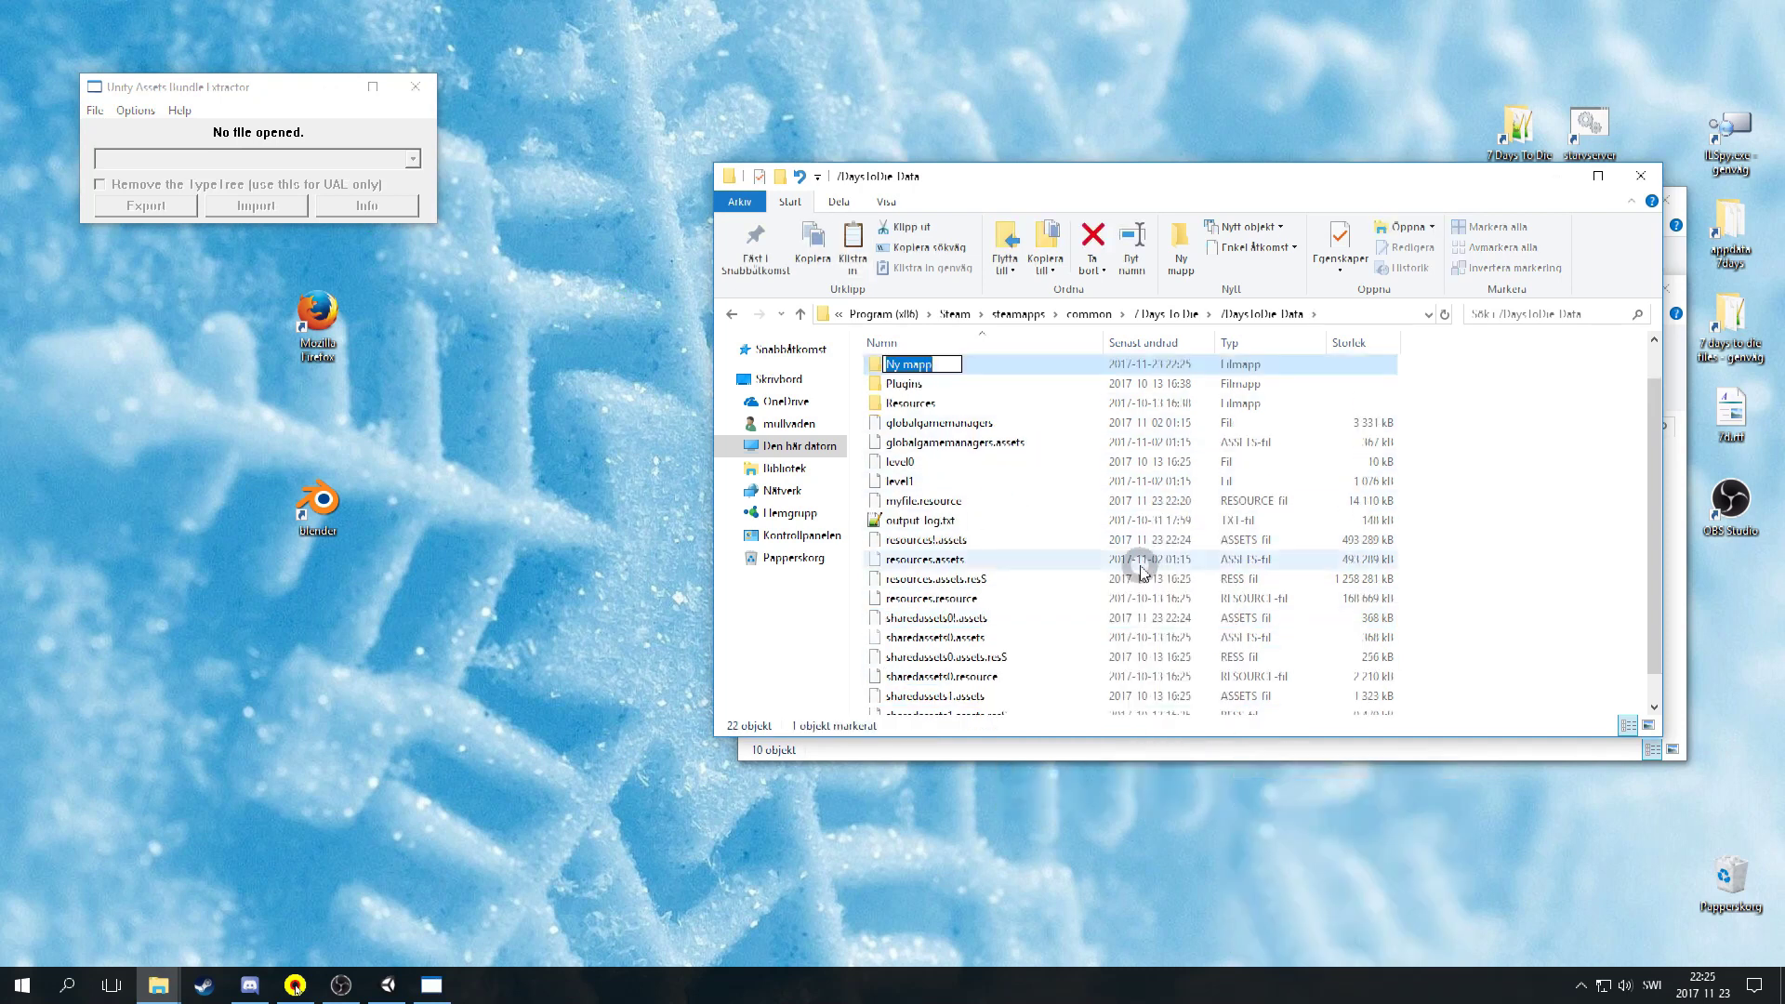
pyautogui.write('backup')
pyautogui.press('Return')
pyautogui.press('Return')
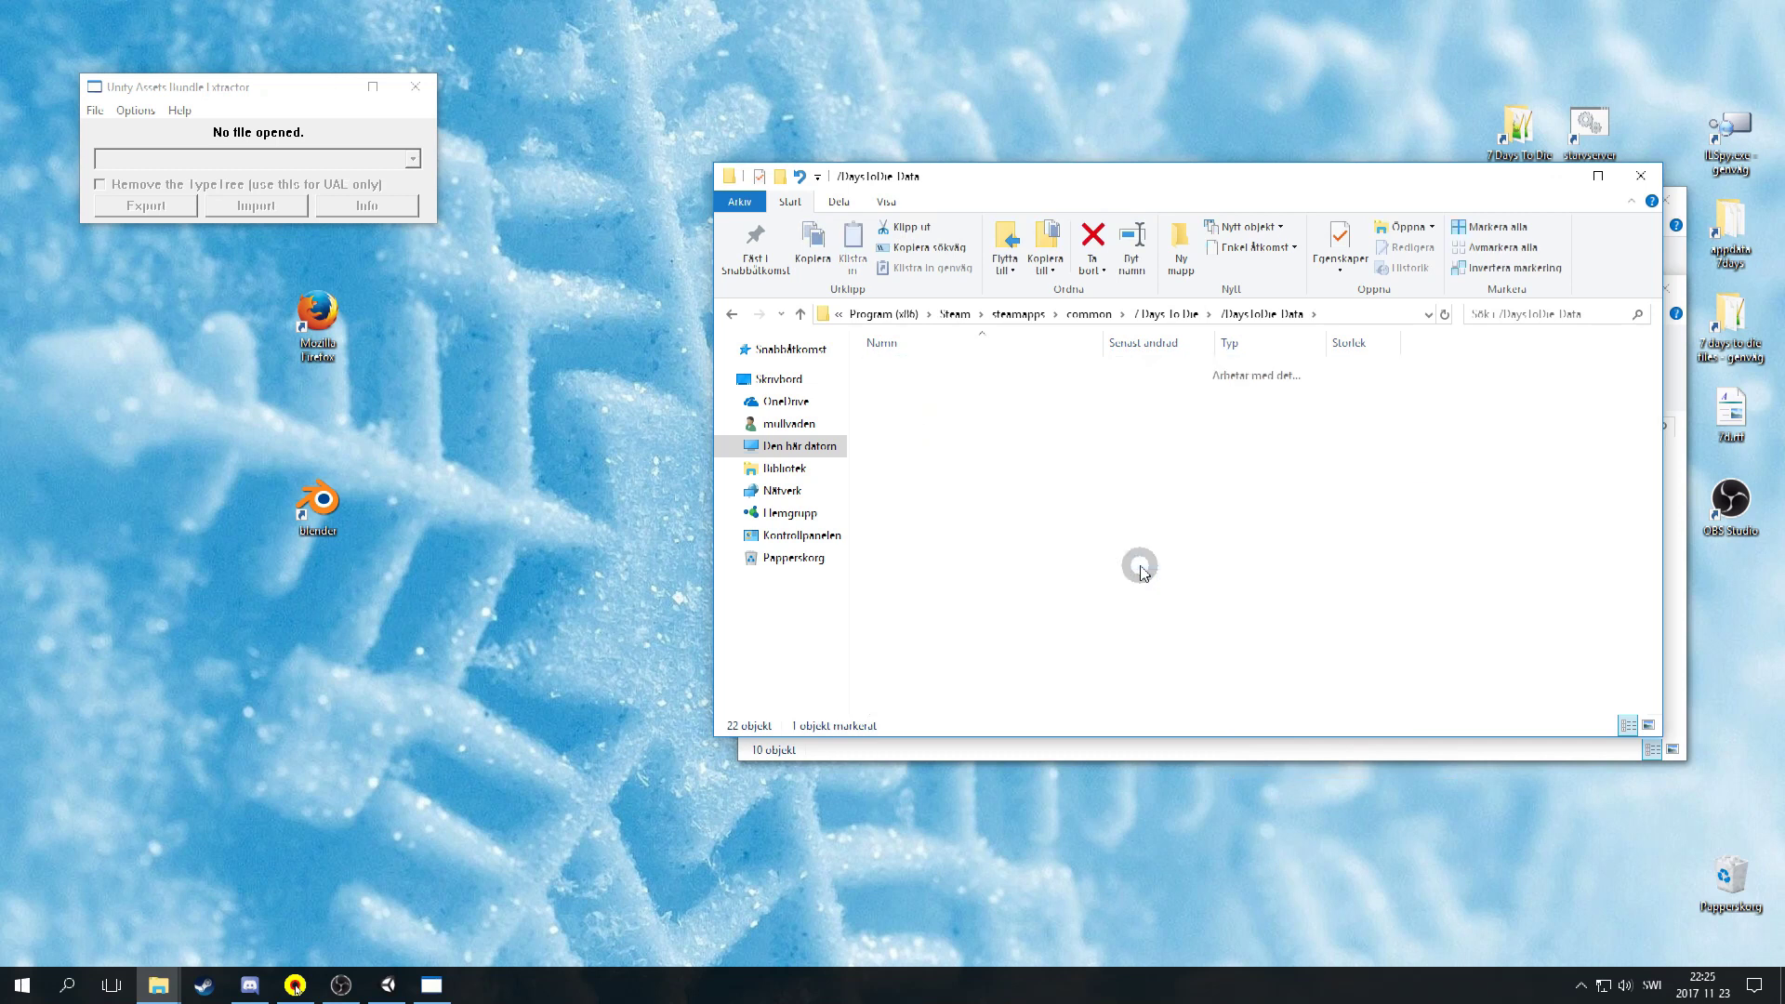
pyautogui.hotkey('ctrl', 'v')
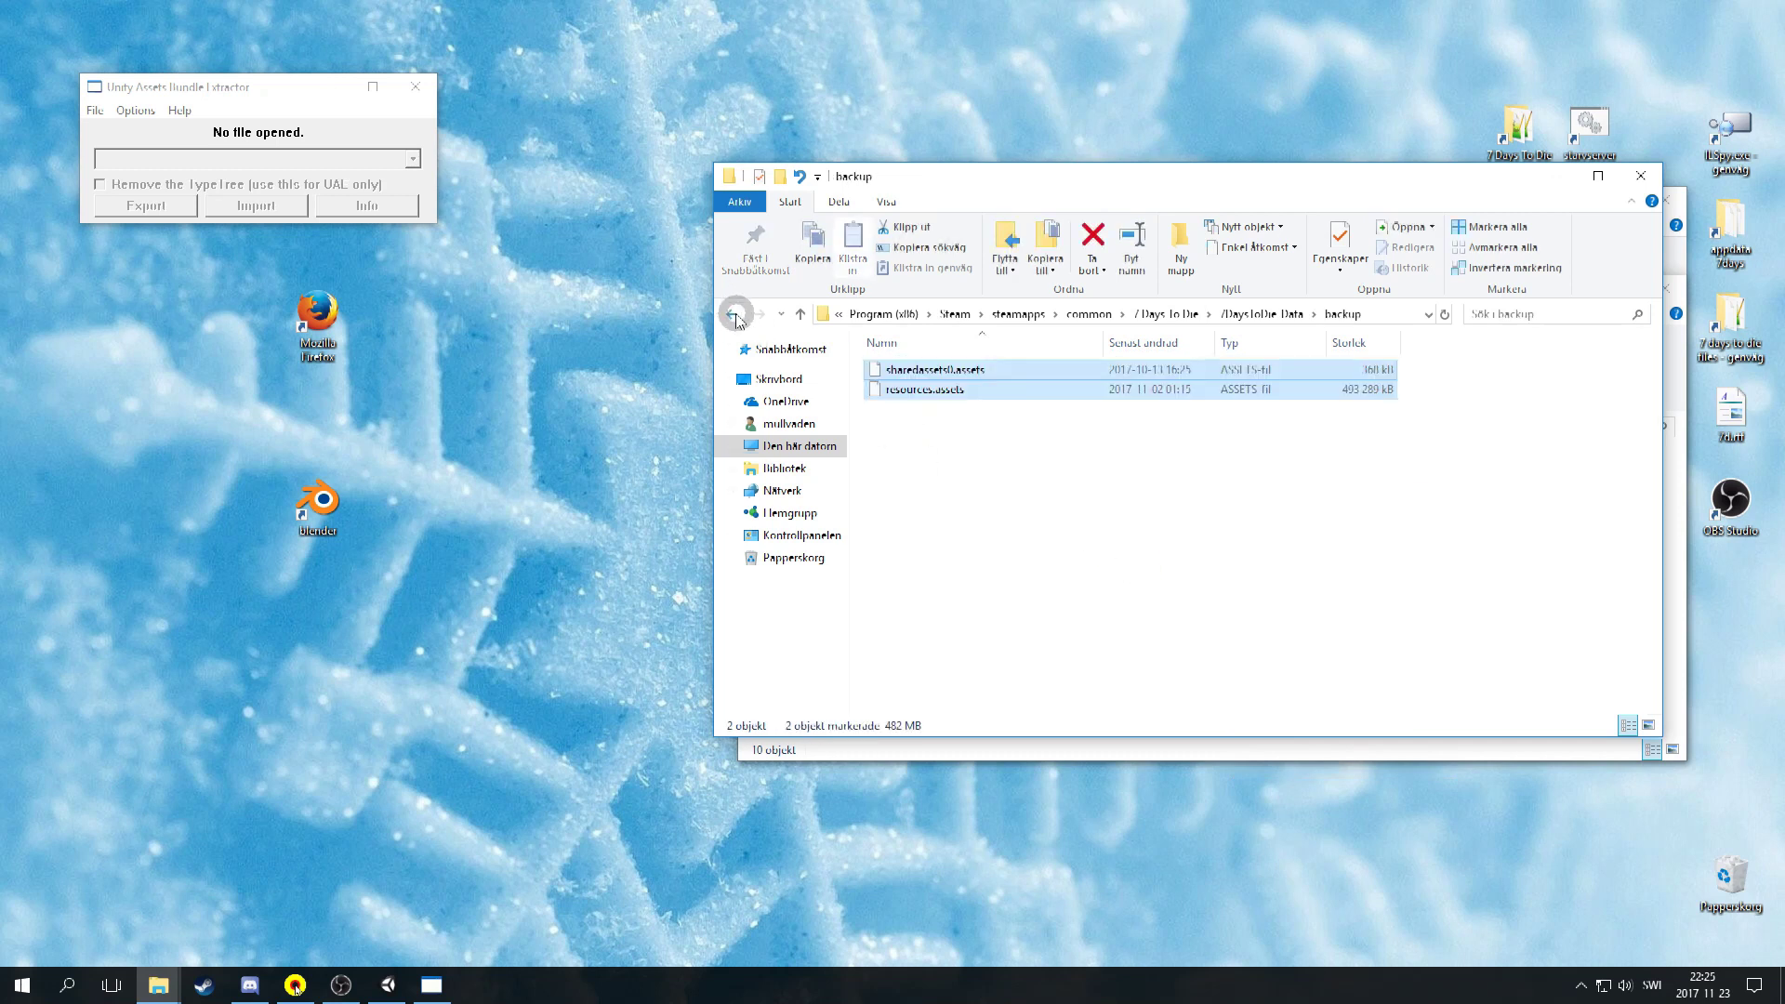
# Rename the modified copies to resources.assets and sharedassets0.assets.
pyautogui.click(735, 315)
pyautogui.rightClick(941, 584)
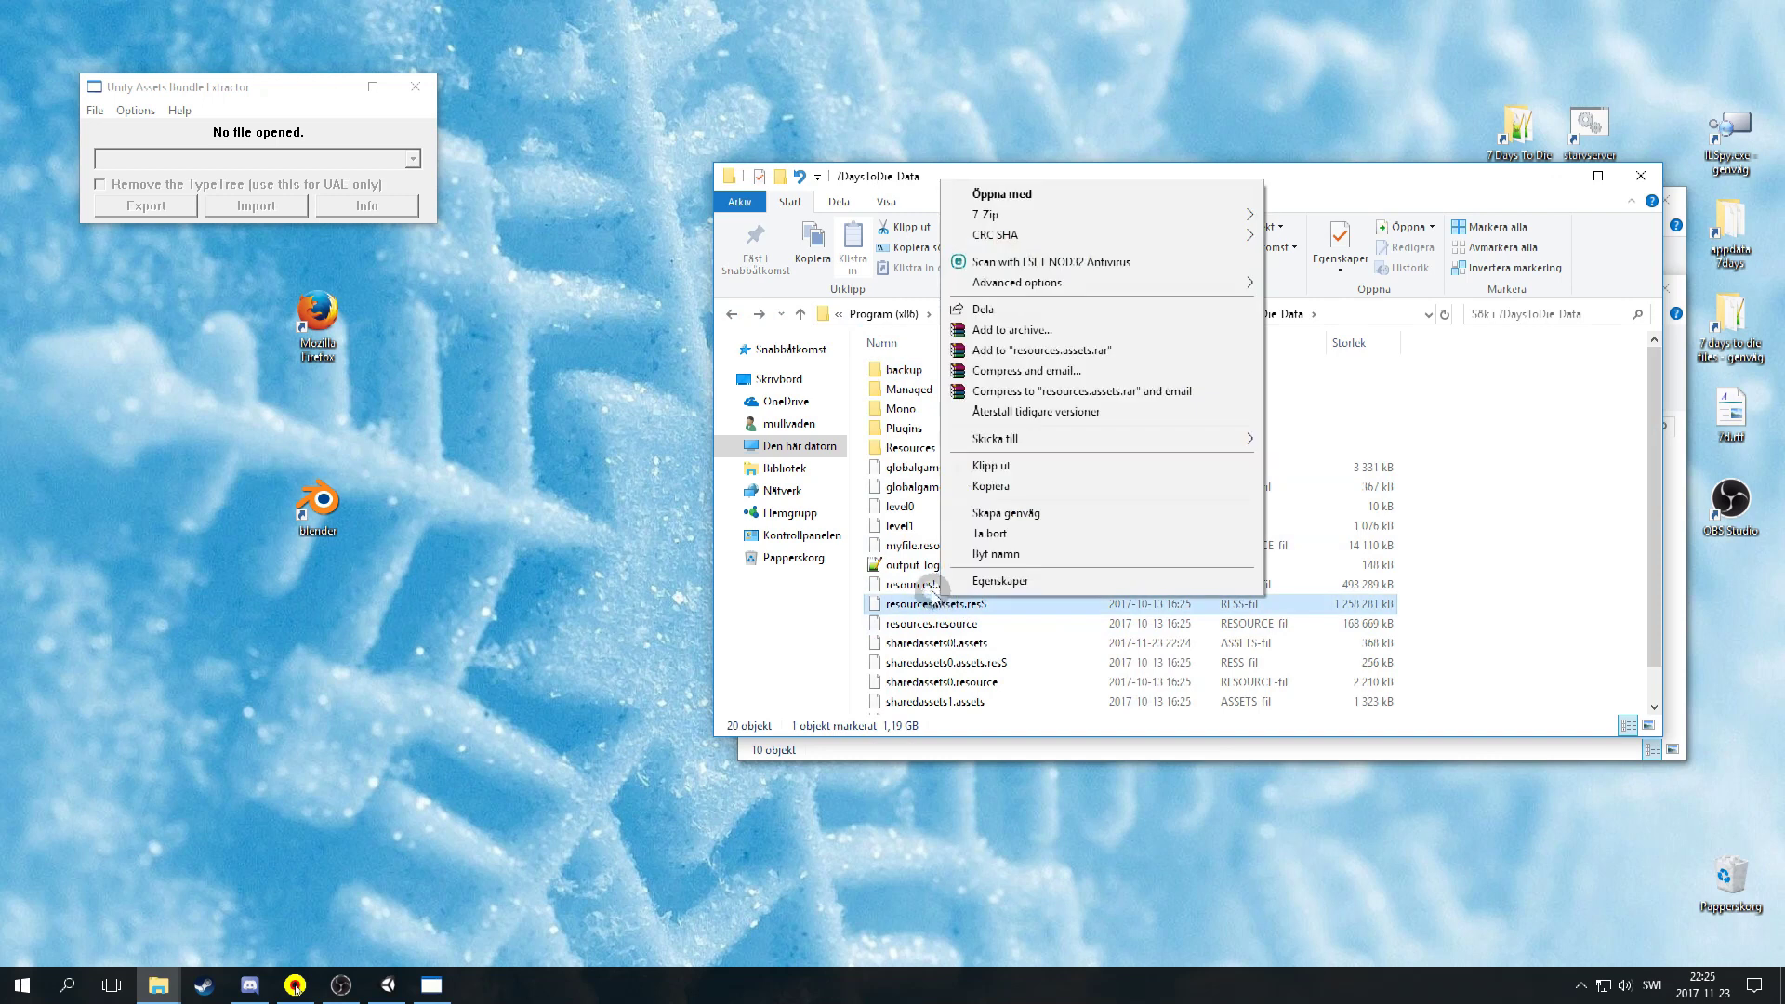
pyautogui.rightClick(941, 584)
pyautogui.click(992, 548)
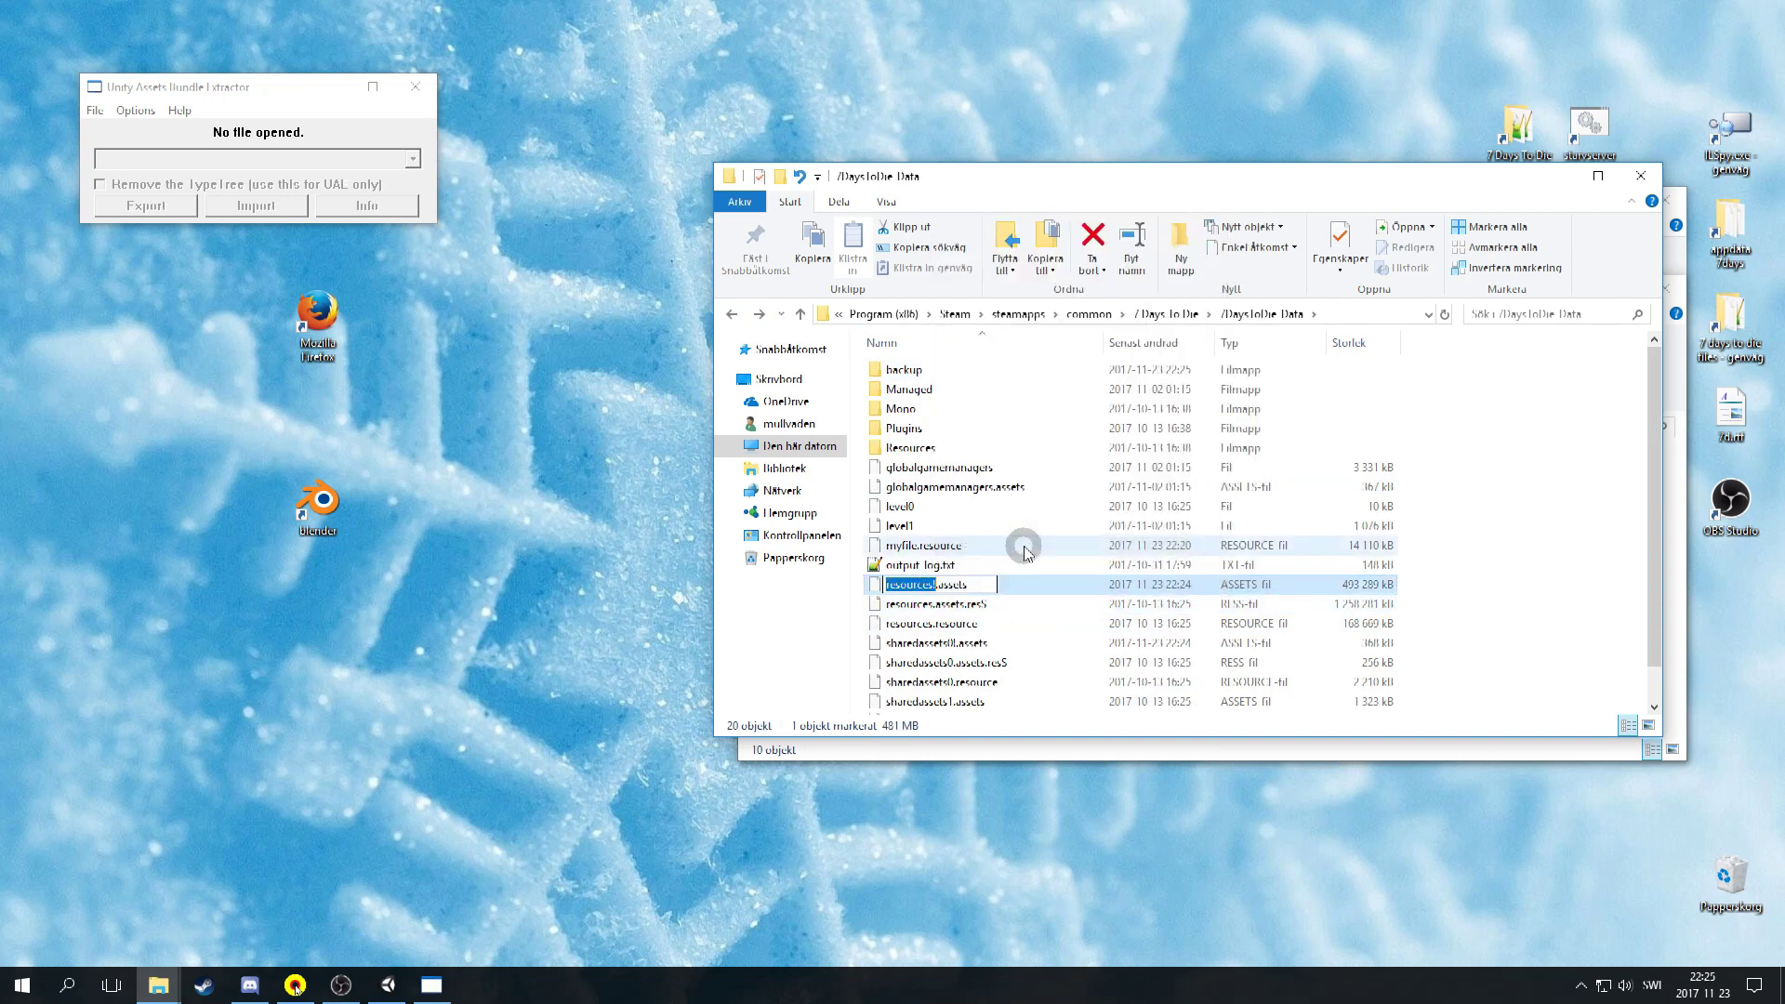
pyautogui.click(976, 642)
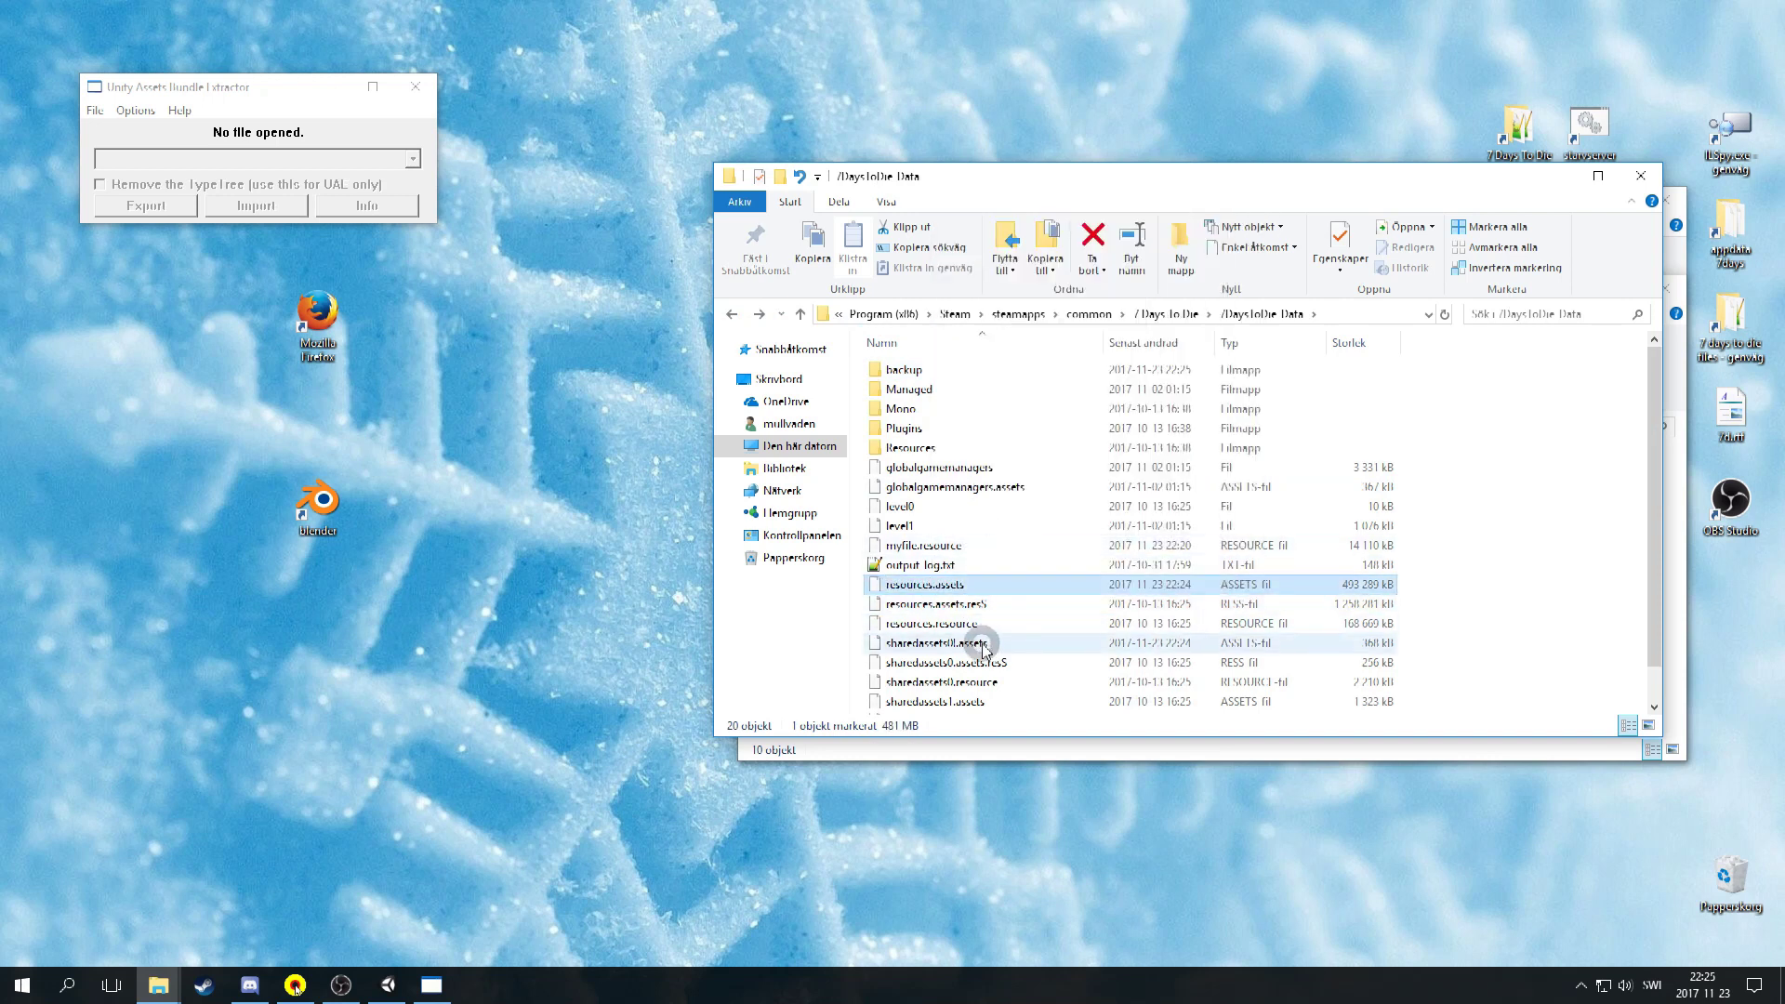
pyautogui.rightClick(987, 637)
pyautogui.click(1018, 614)
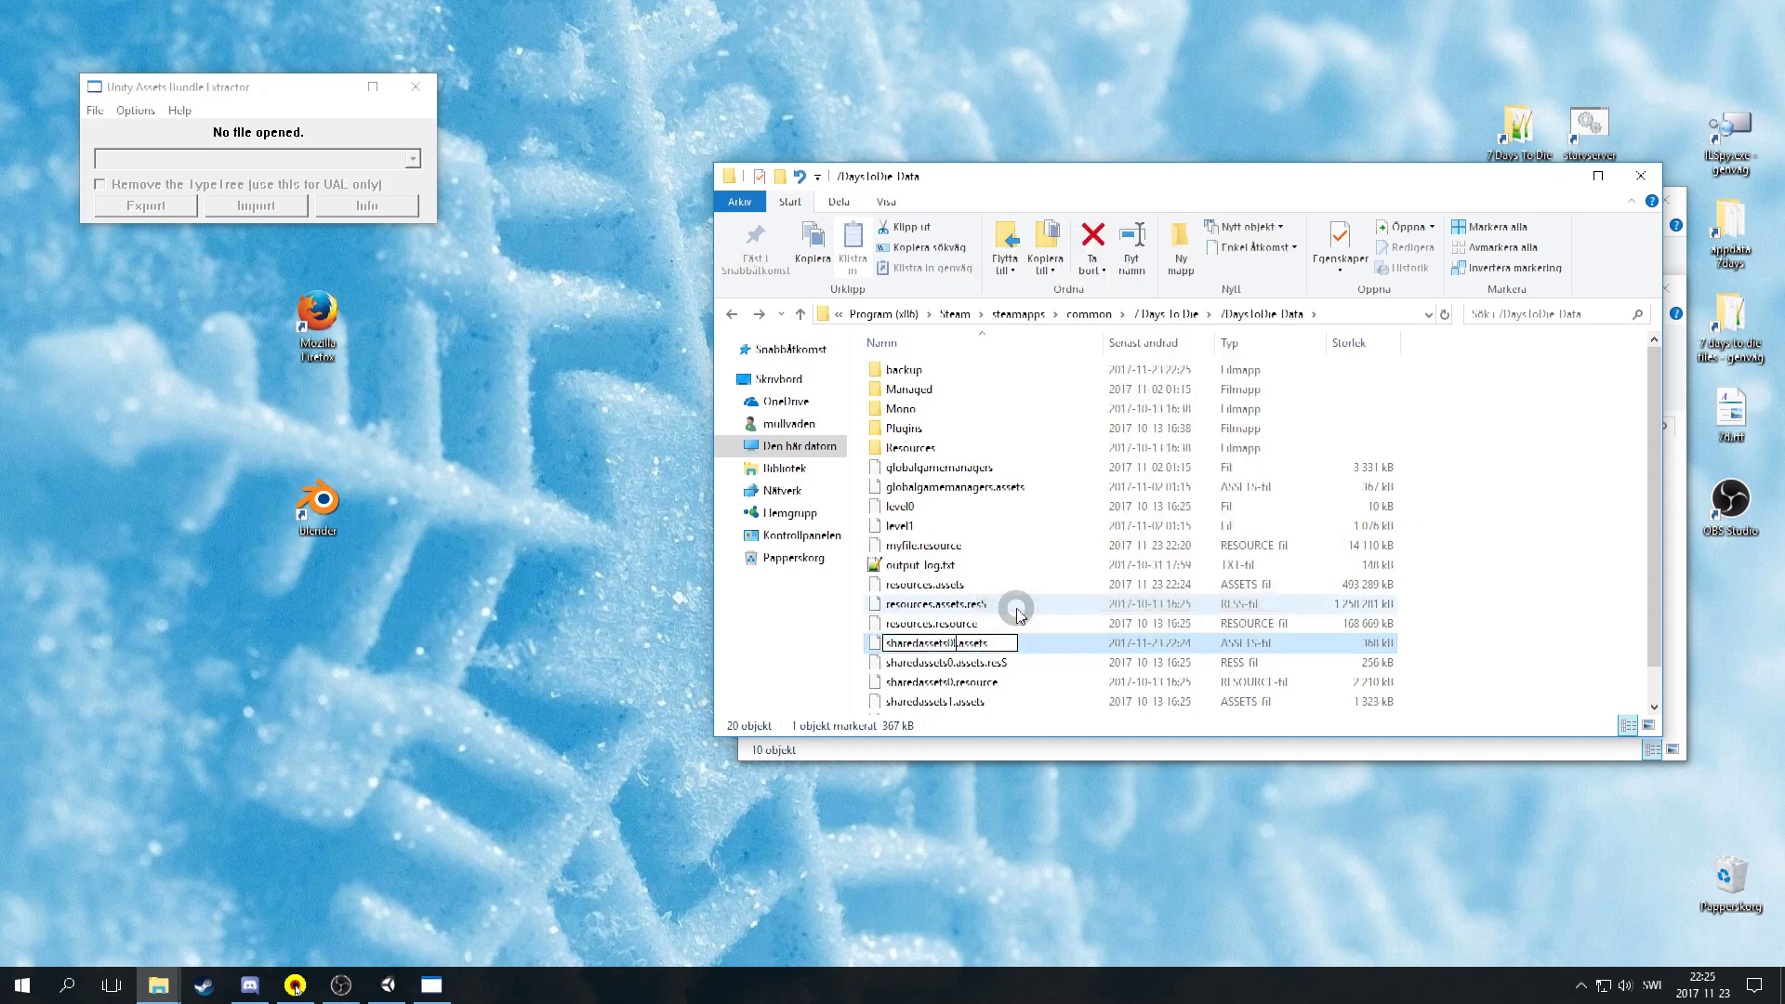
pyautogui.press('Escape')
# Reopen the game's assets file and search for '*menu_music*'.
pyautogui.click(95, 109)
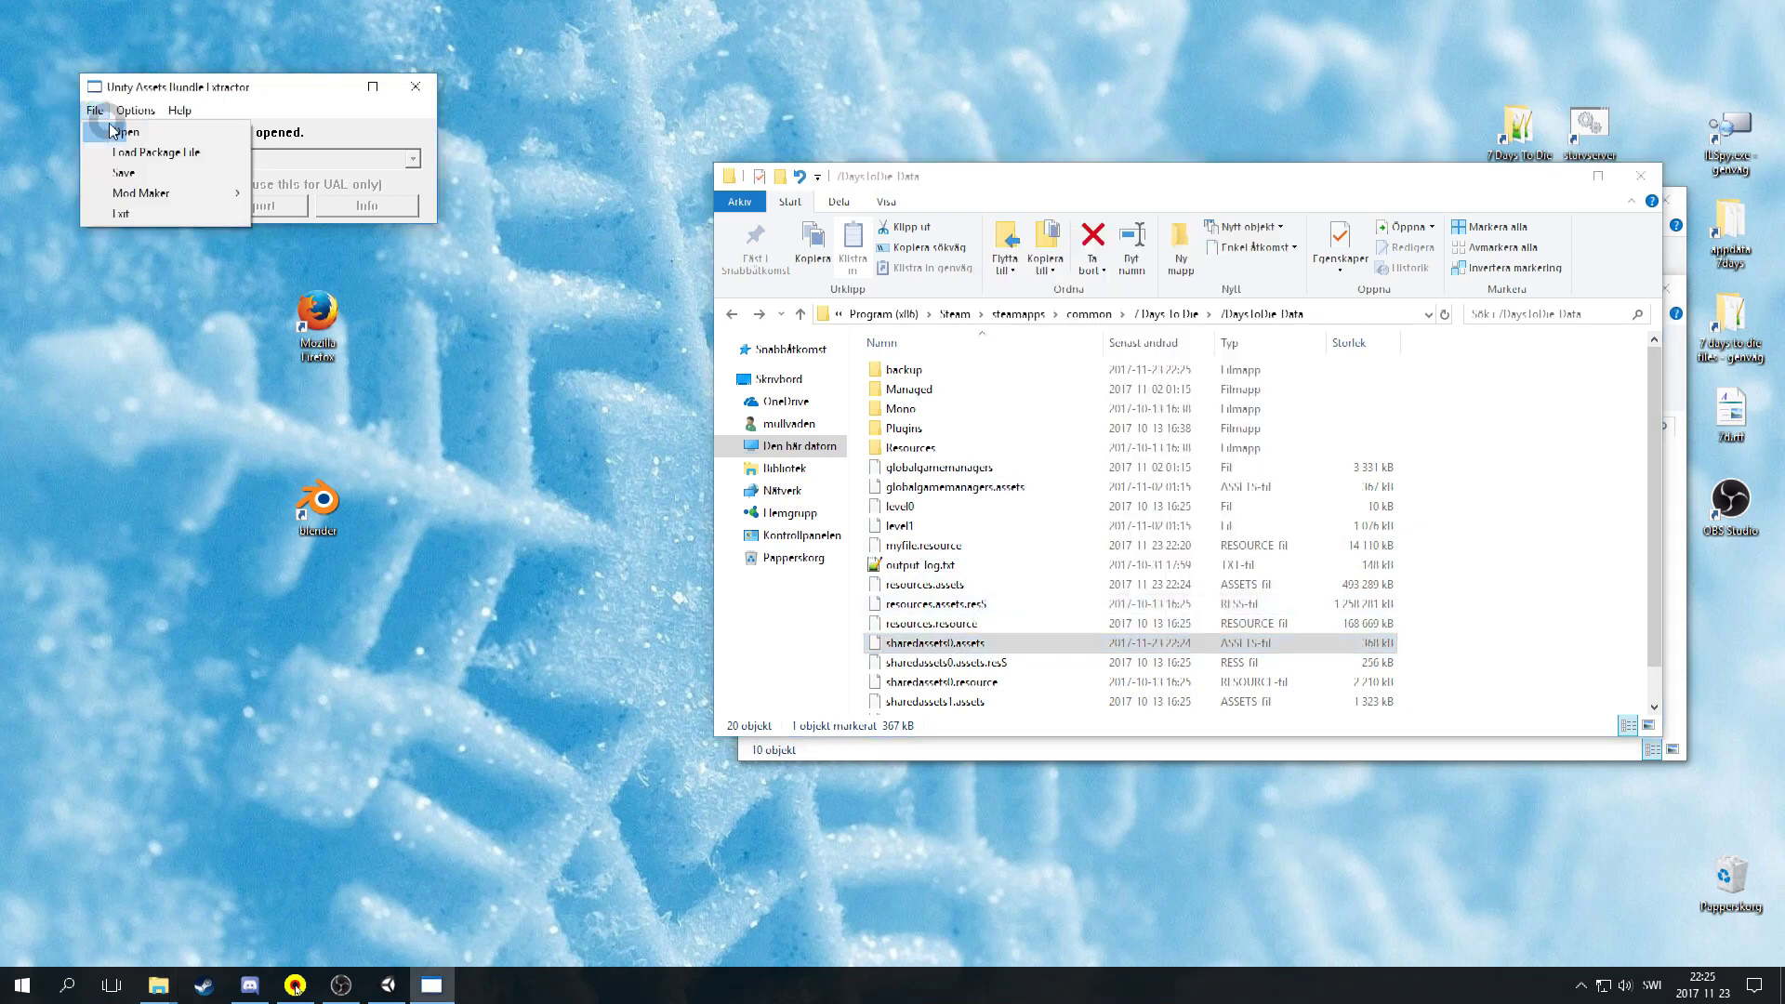
pyautogui.click(110, 125)
pyautogui.doubleClick(364, 352)
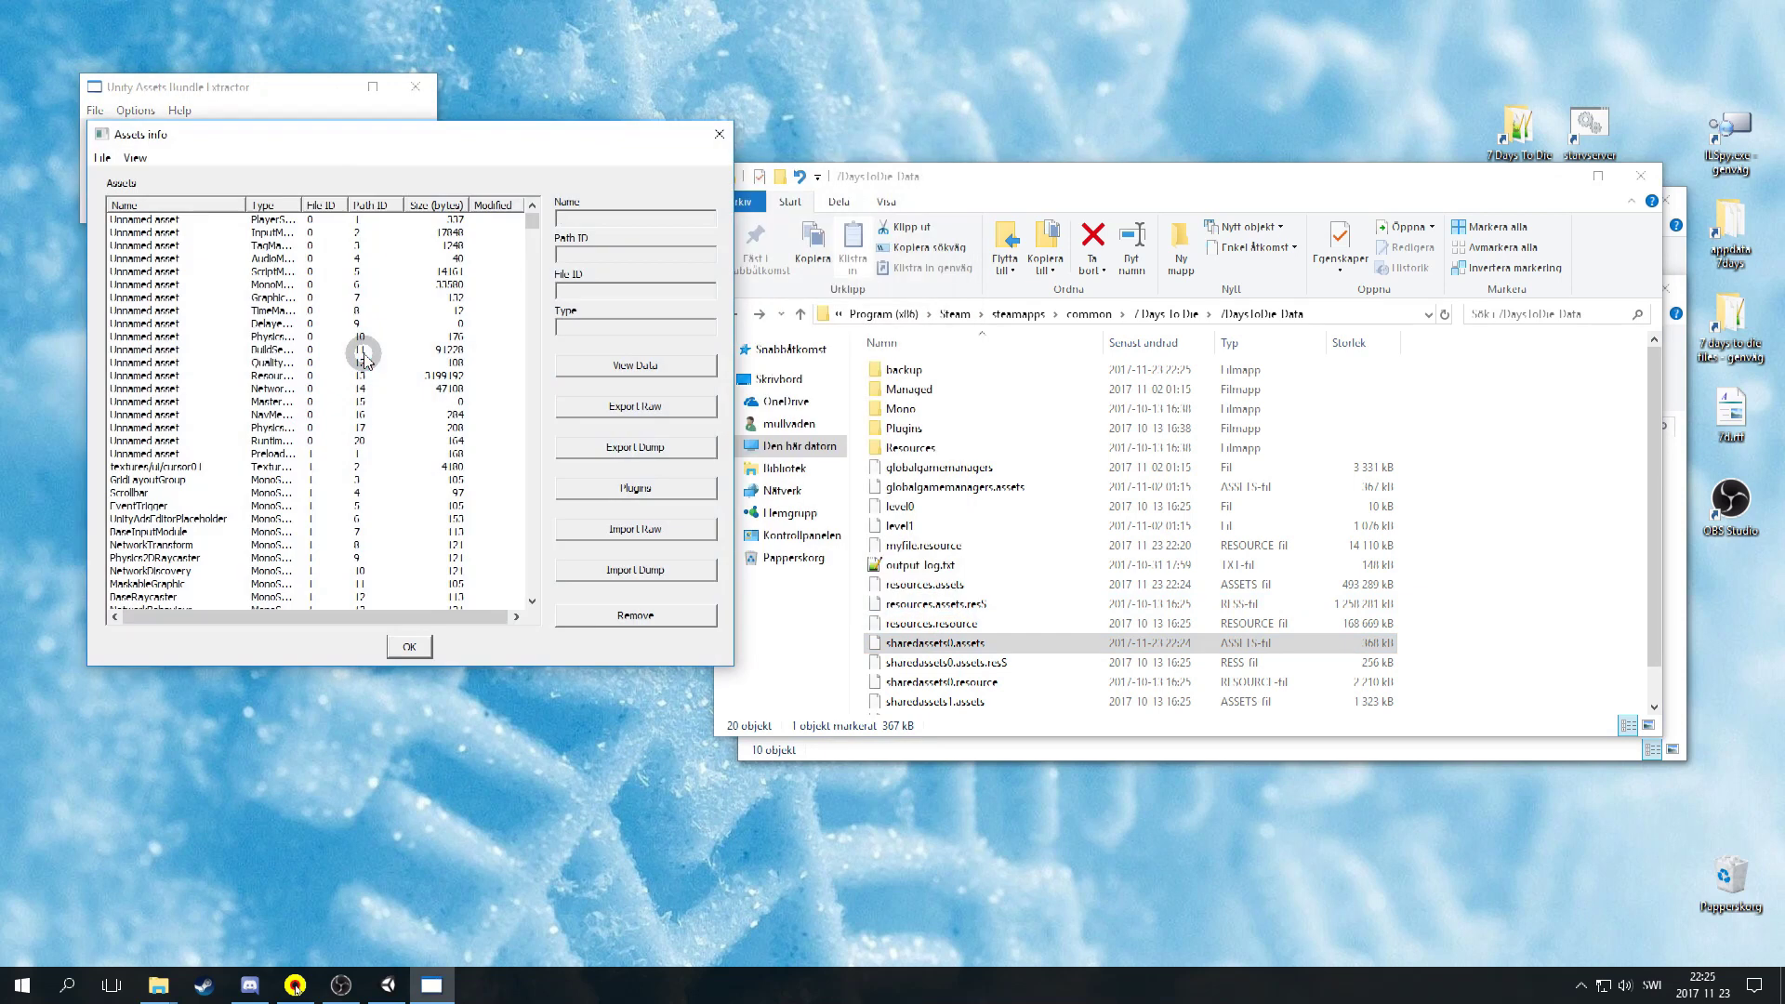
pyautogui.click(137, 158)
pyautogui.click(149, 171)
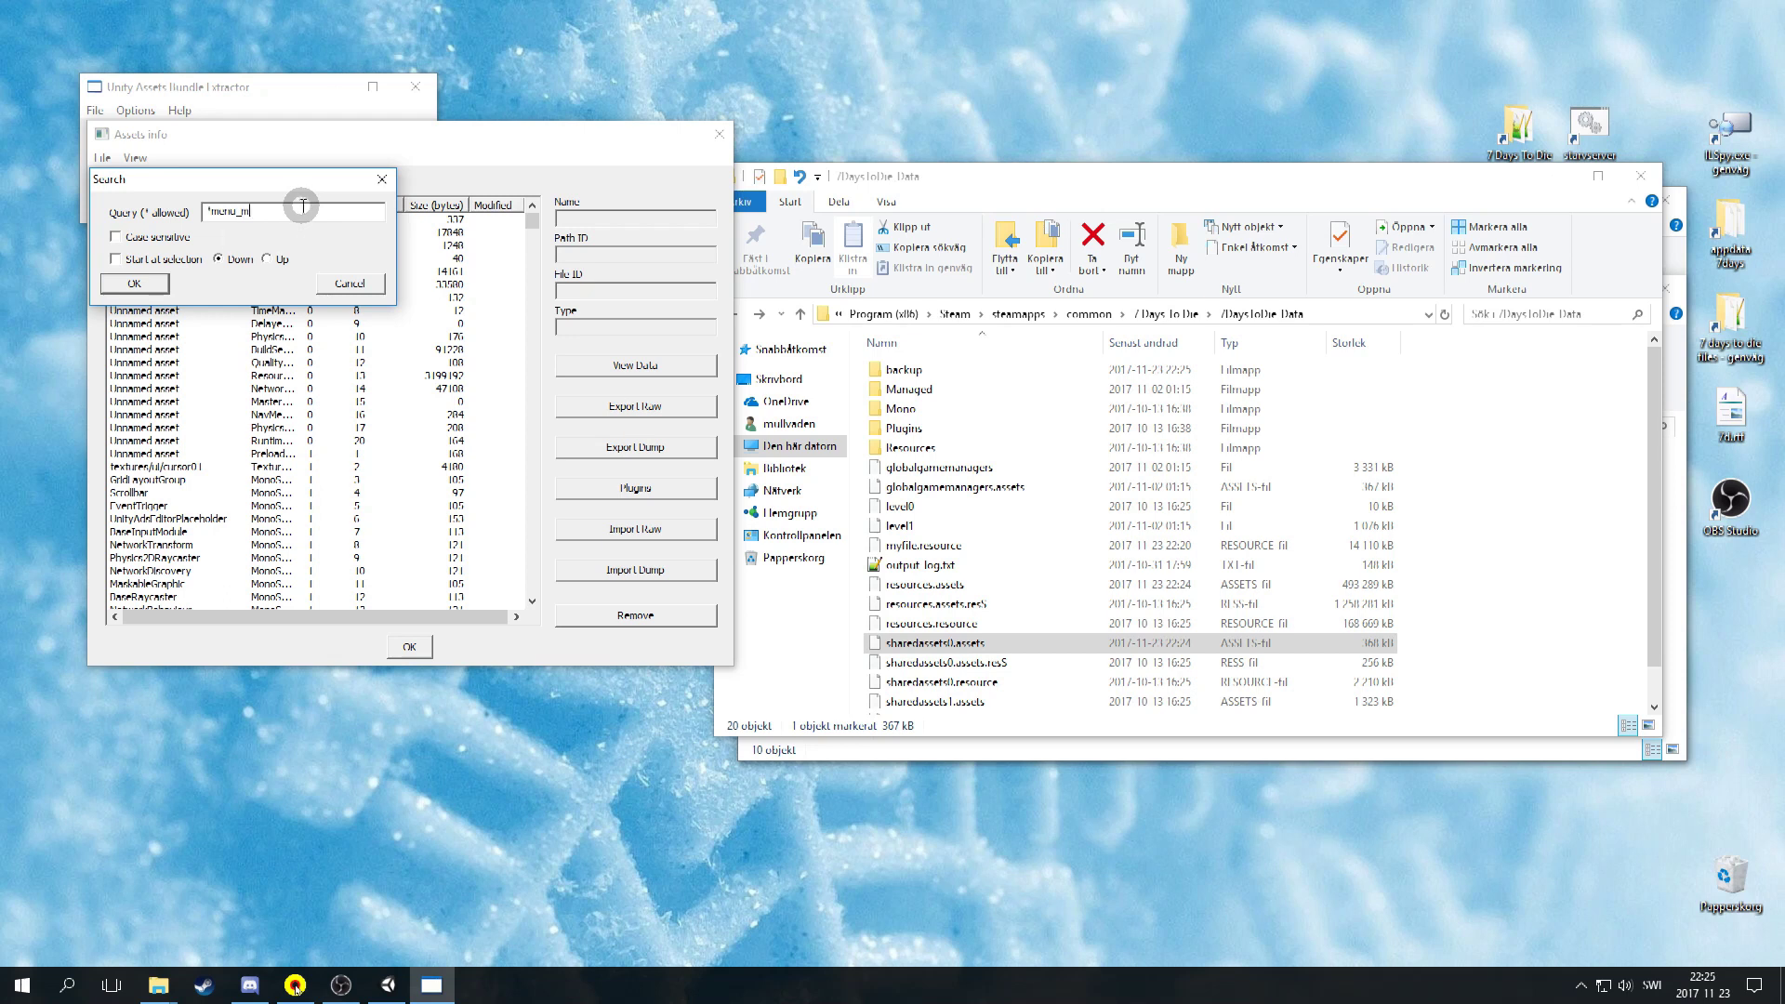
pyautogui.write('*menu_music*')
pyautogui.press('Return')
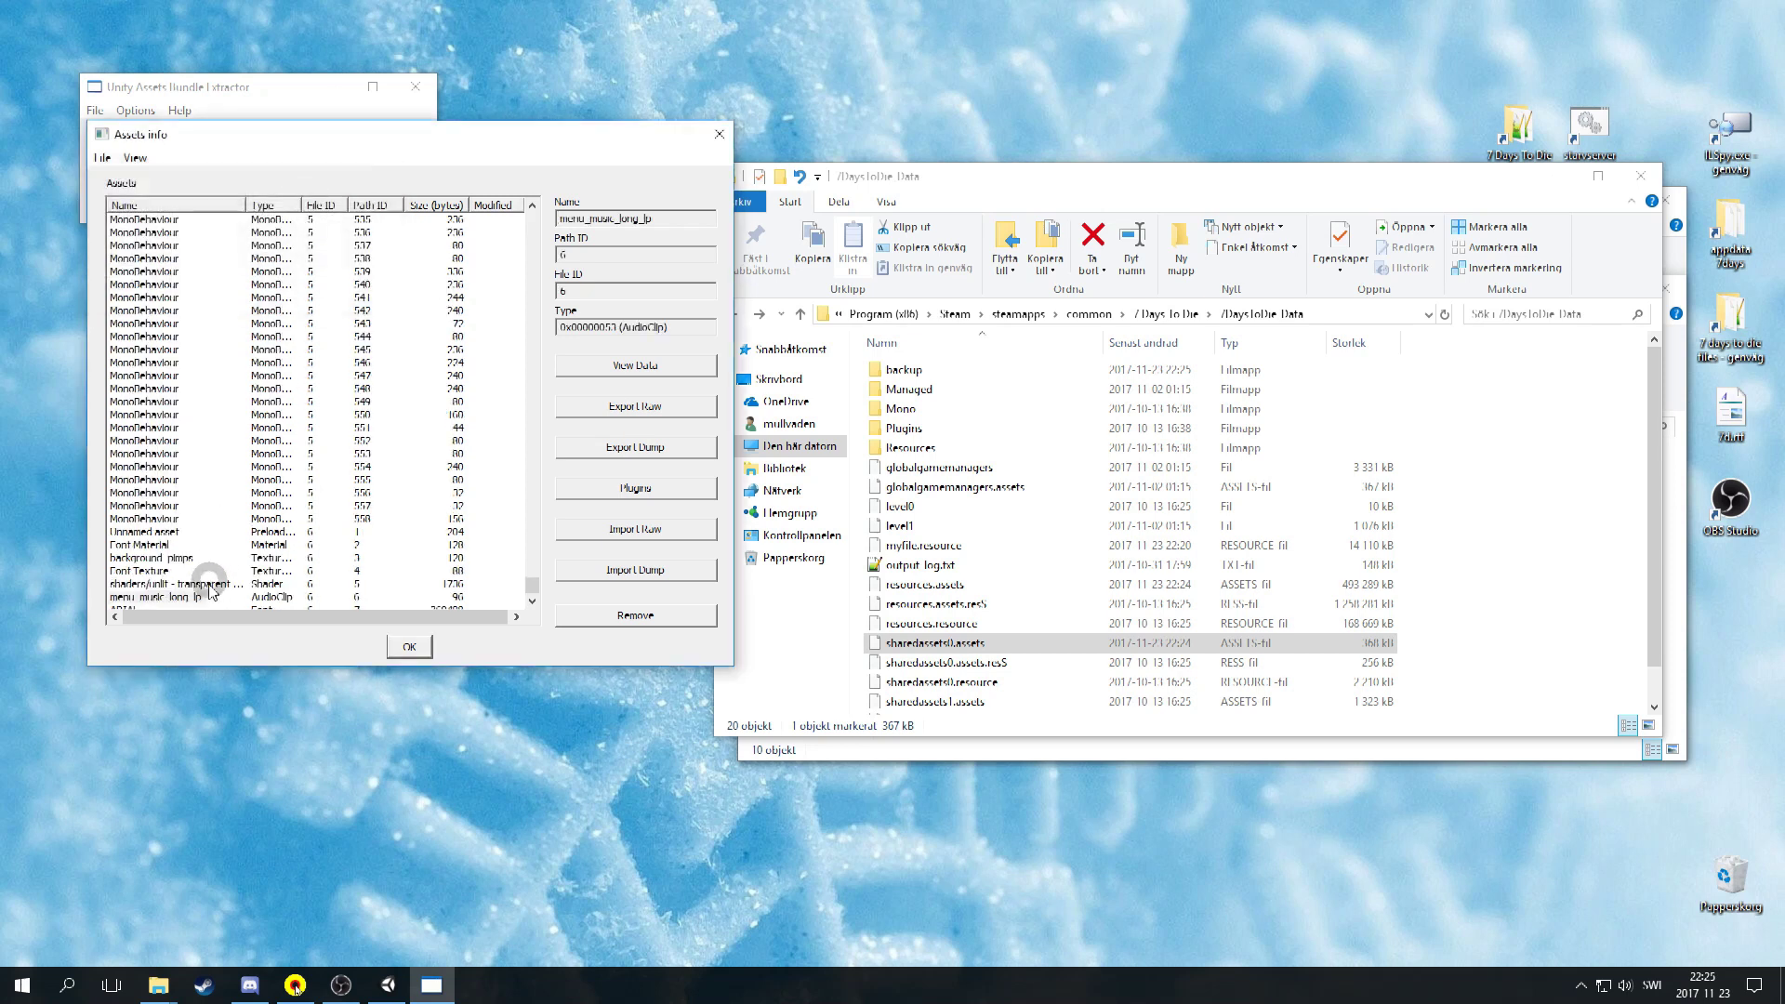
# Export the menu_music_long_lp clip as menu_music_long_lp.wav into 7DaysToDie_Data.
pyautogui.click(693, 490)
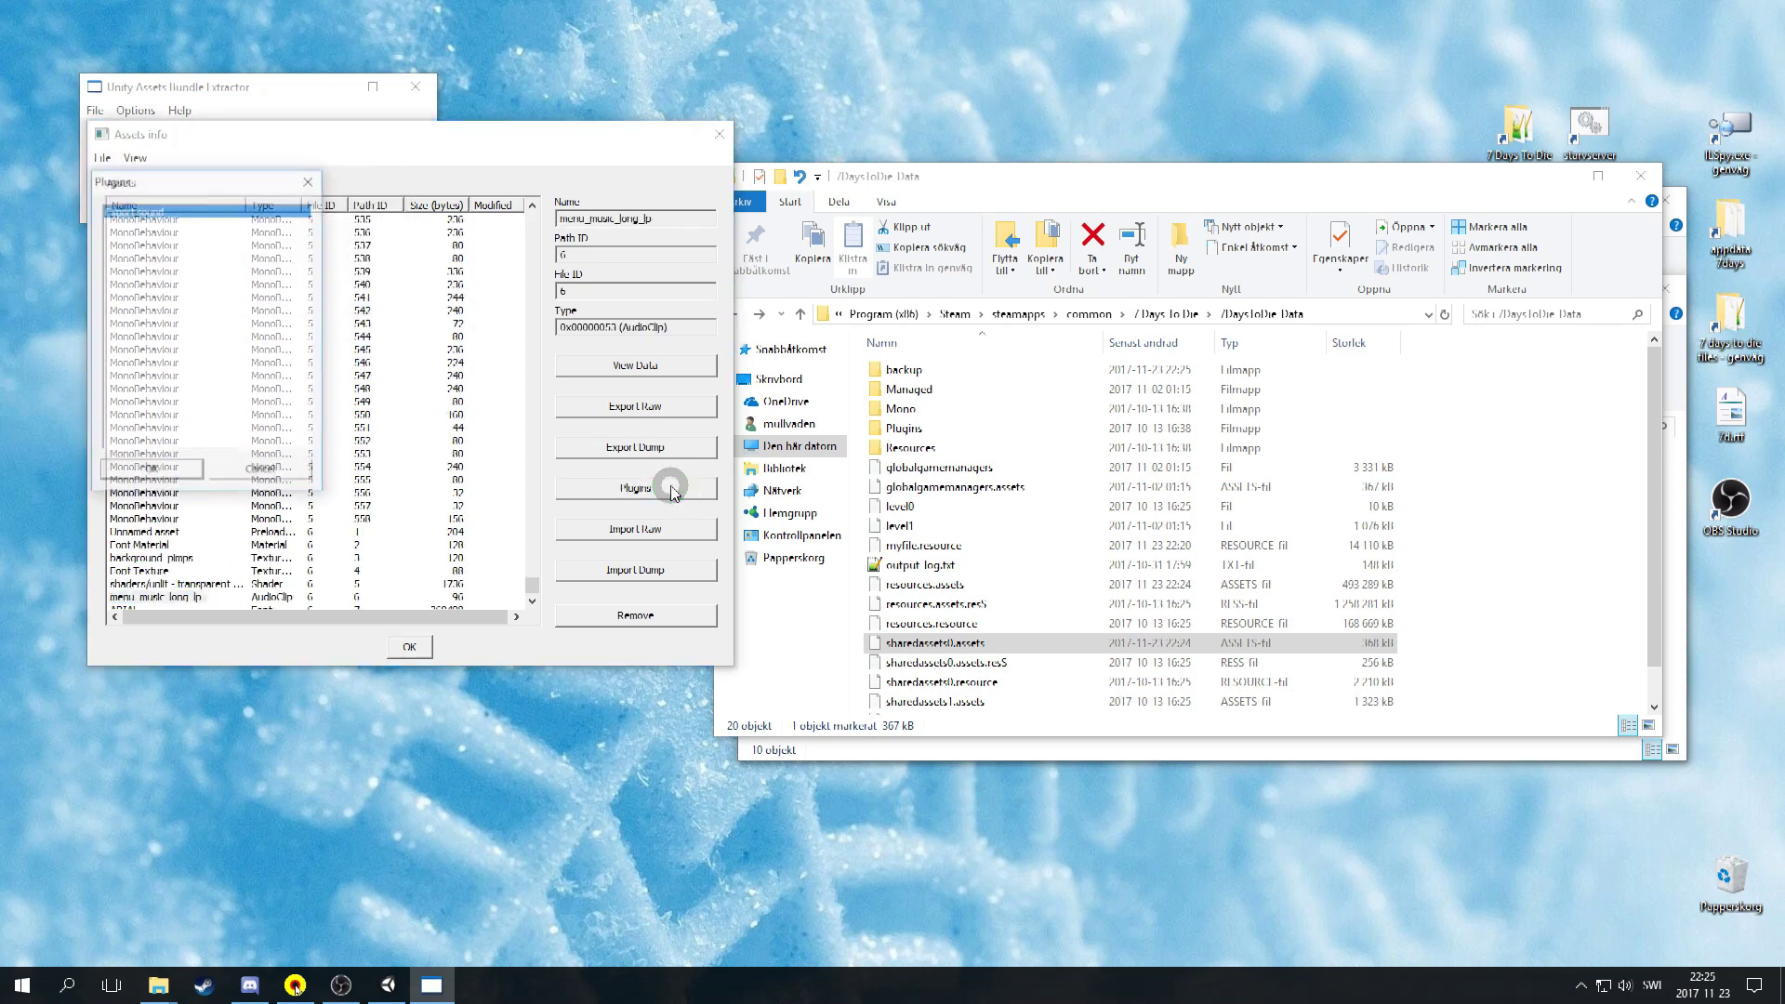
pyautogui.click(193, 212)
pyautogui.click(149, 469)
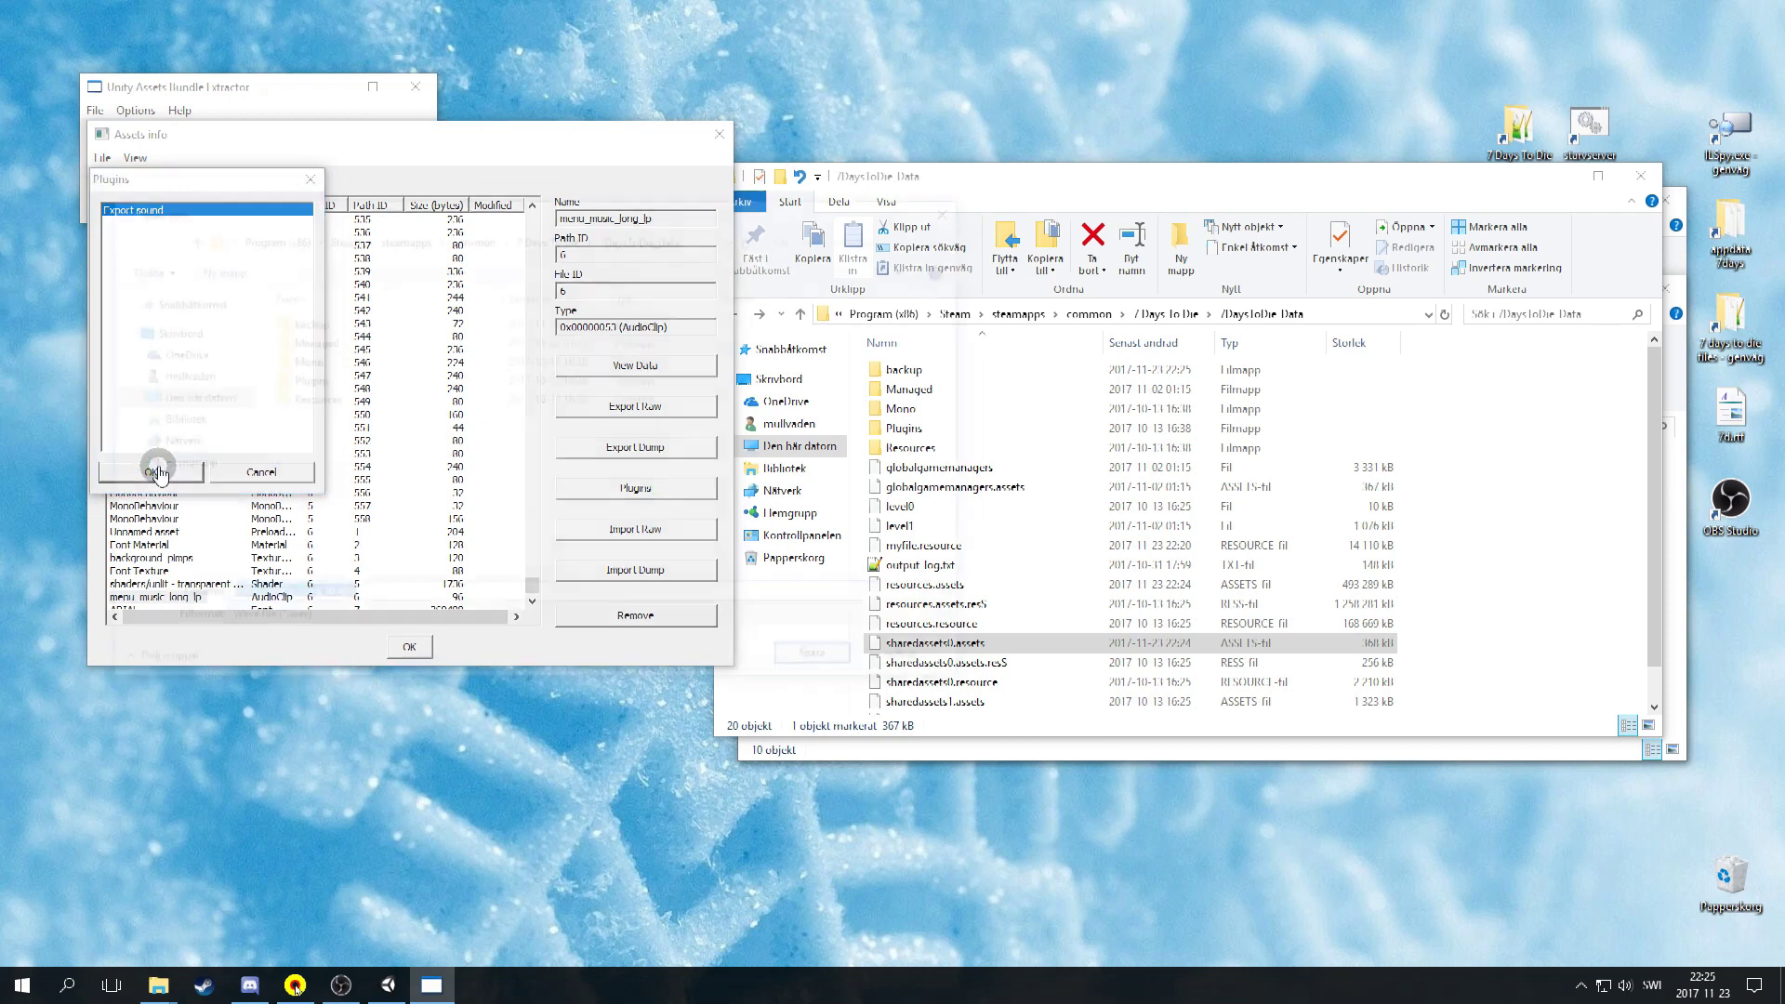
pyautogui.click(825, 663)
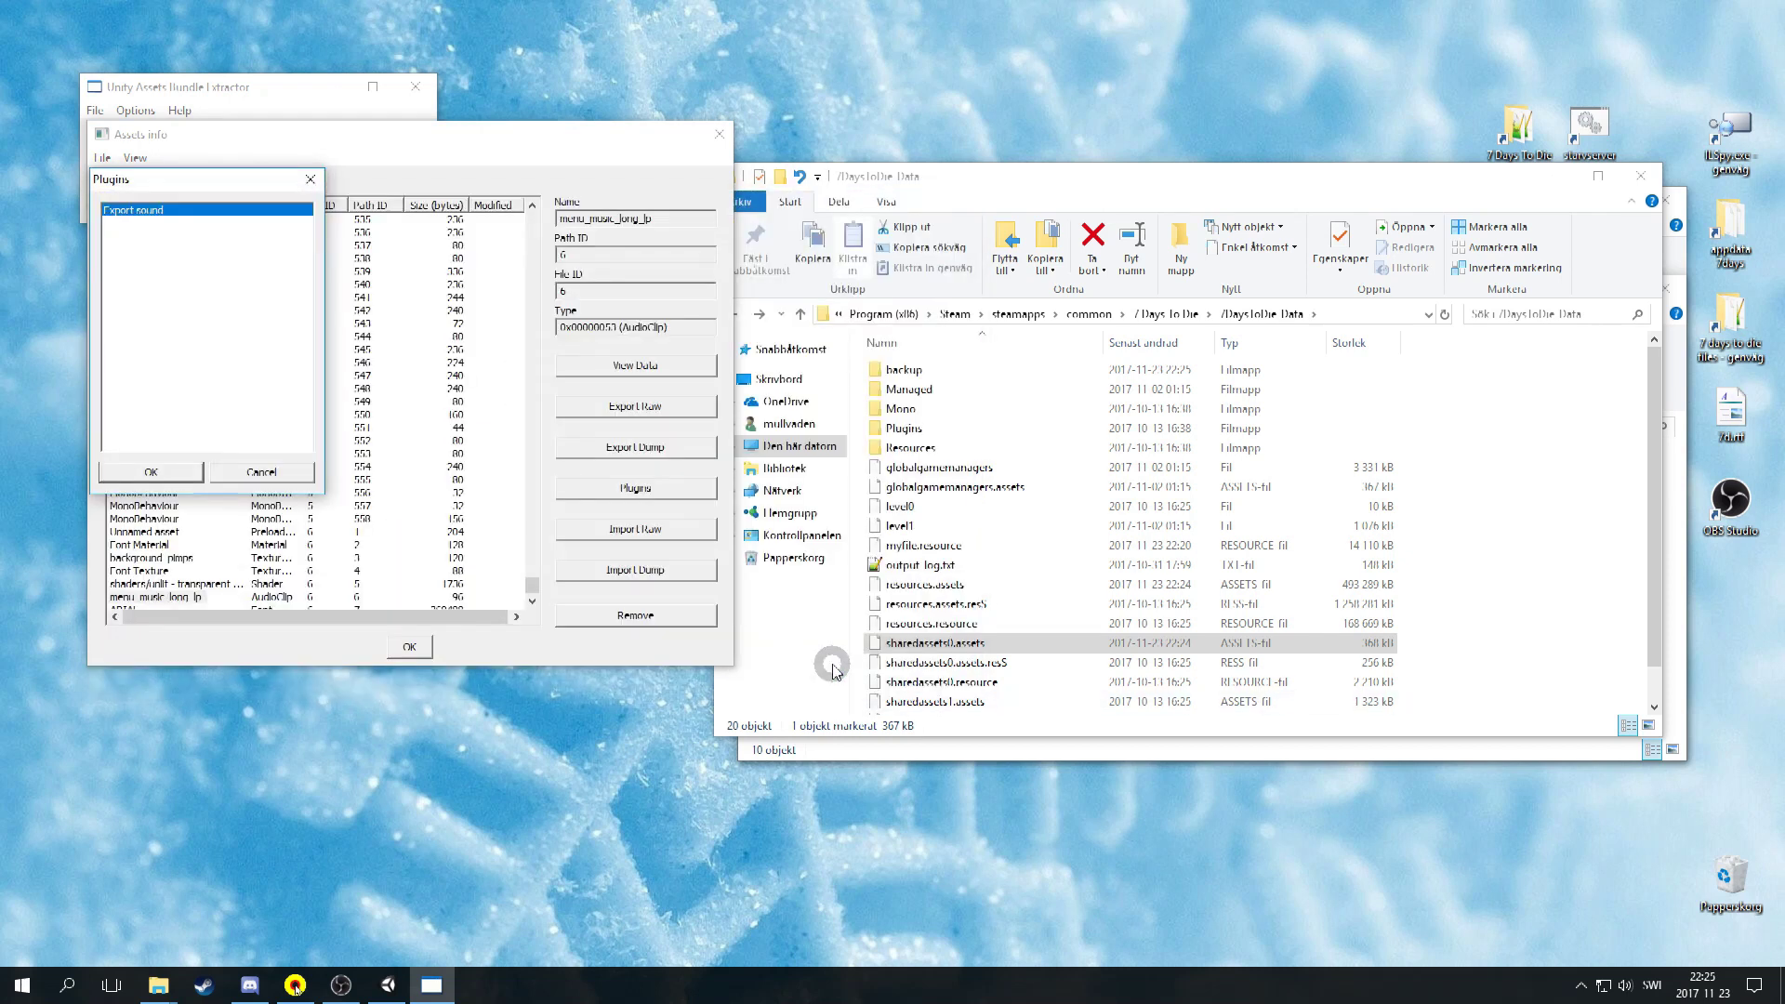
pyautogui.click(421, 651)
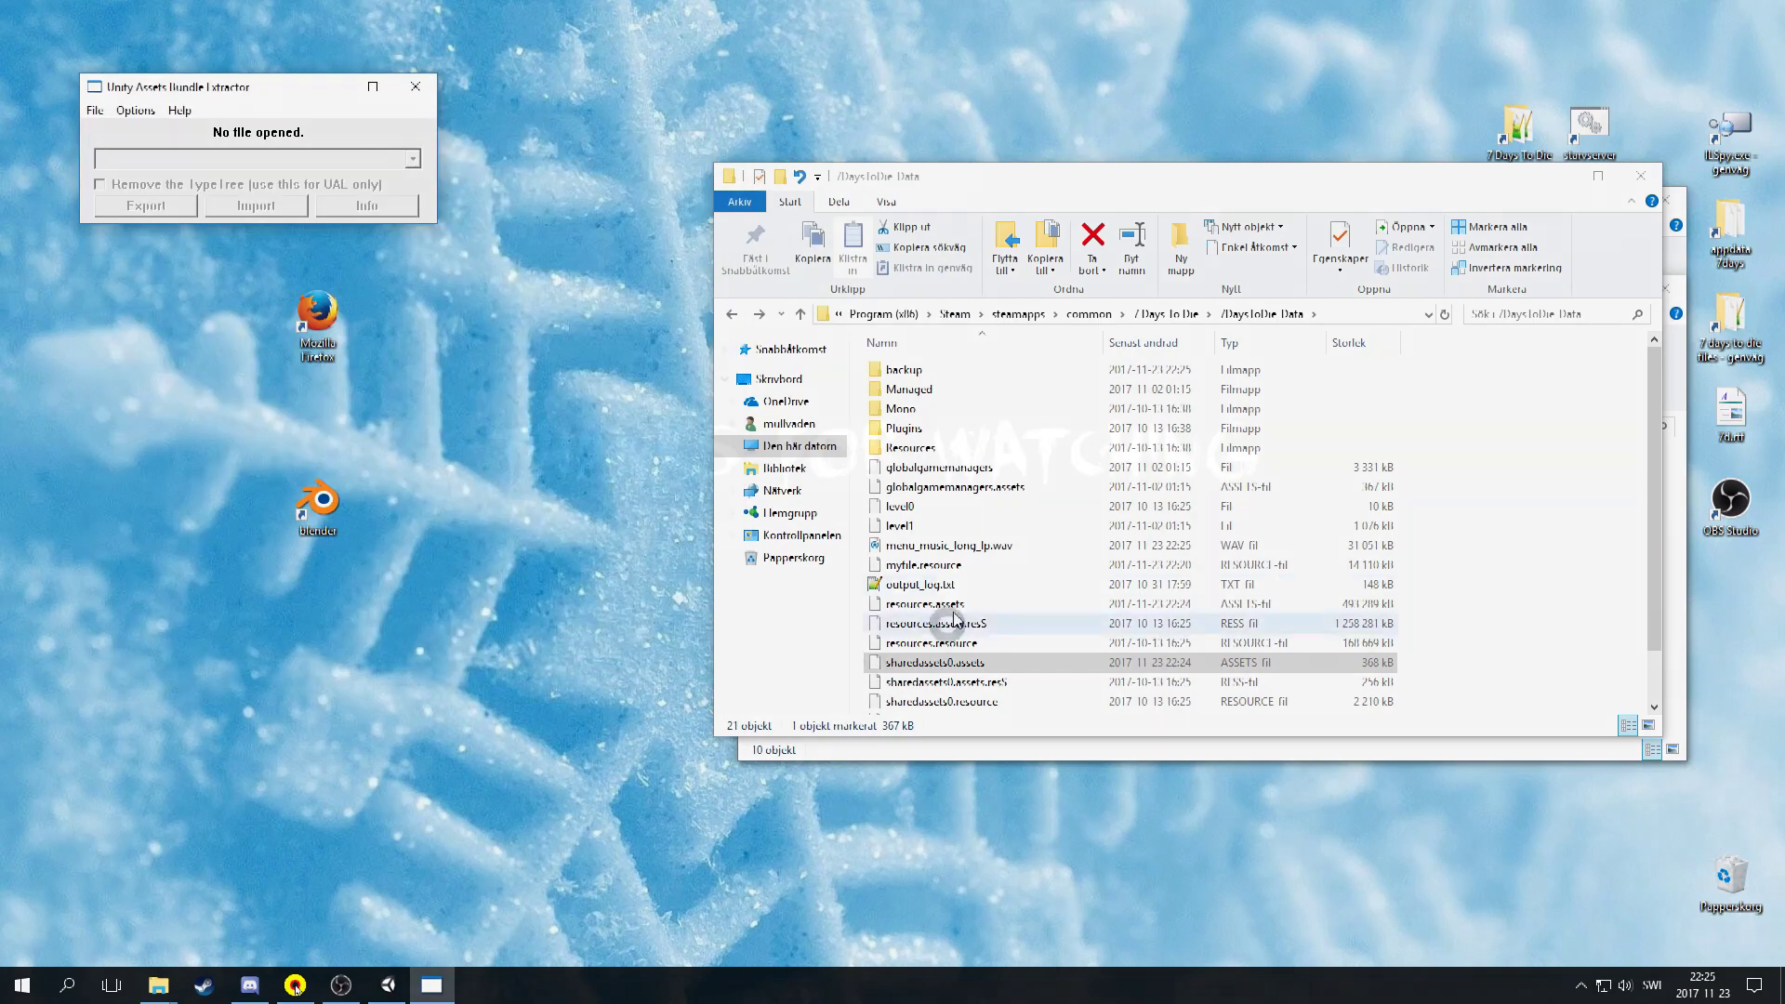
pyautogui.click(977, 552)
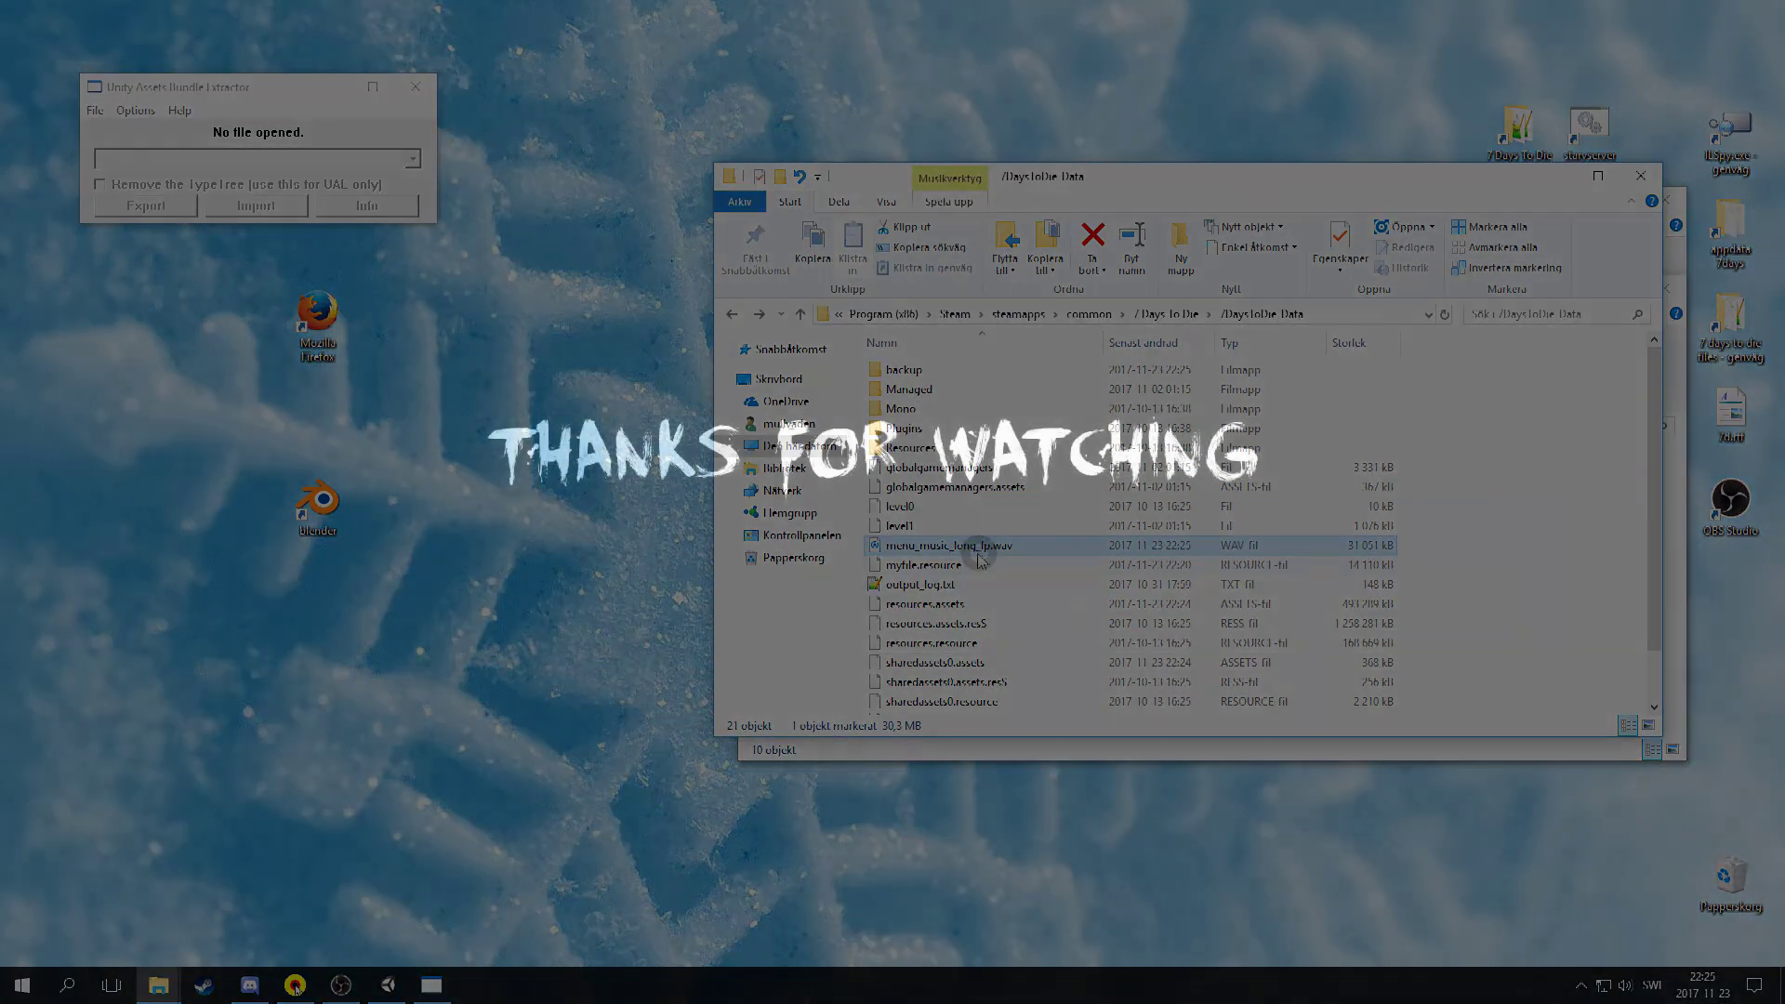